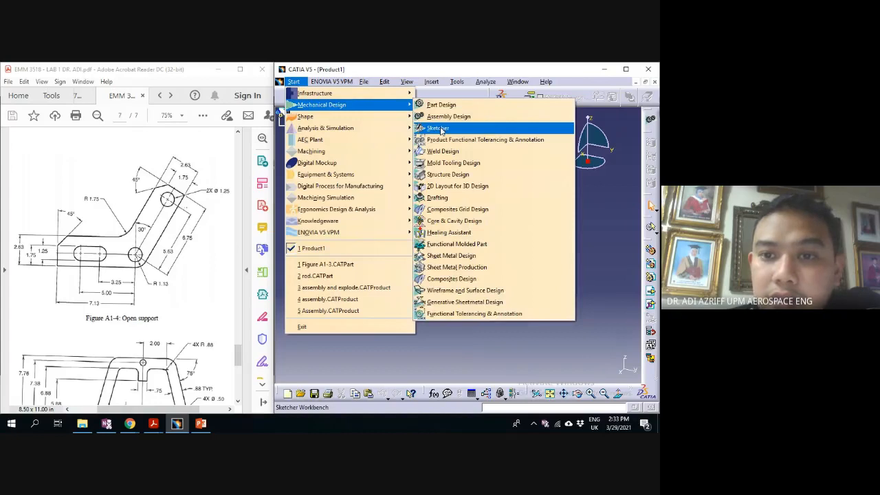
Create a new part in the Sketcher workbench and open a sketch on the yz plane
click(440, 128)
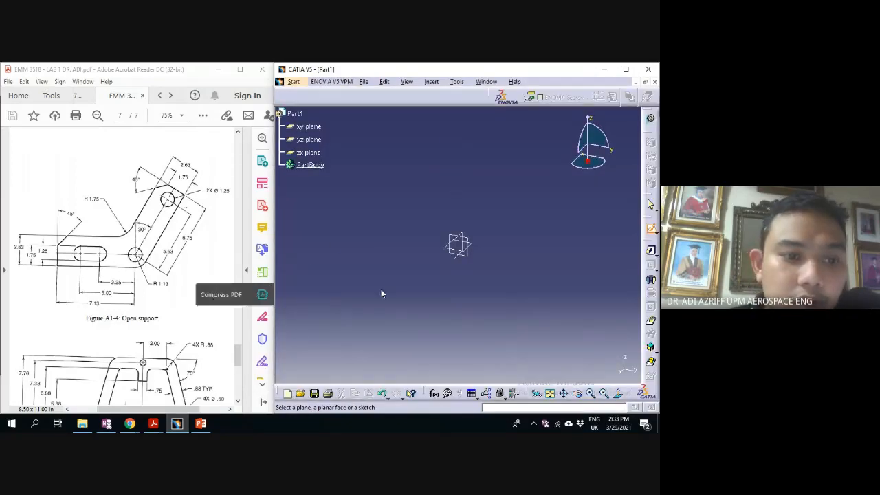
click(473, 242)
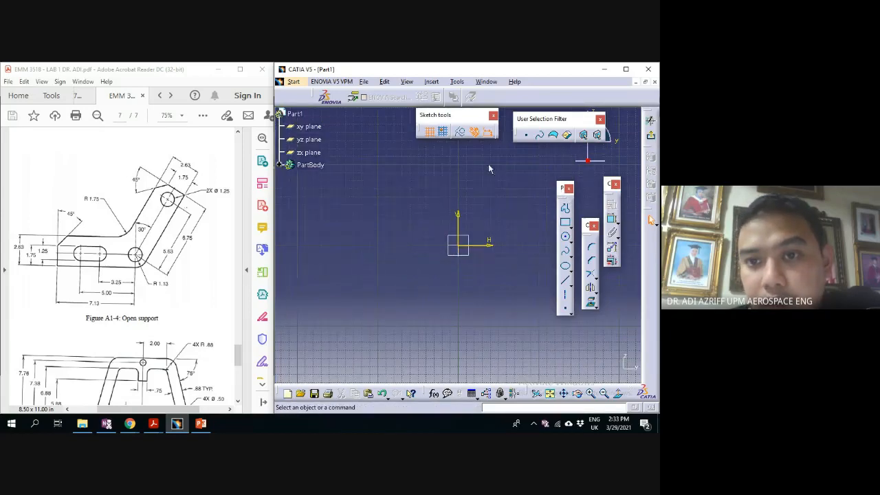
Dock the Sketch tools and User Selection Filter toolbars, and move the remaining floating sketch toolbars clear of the sketch origin
drag(515, 87, 514, 88)
drag(550, 119, 605, 93)
drag(610, 183, 626, 131)
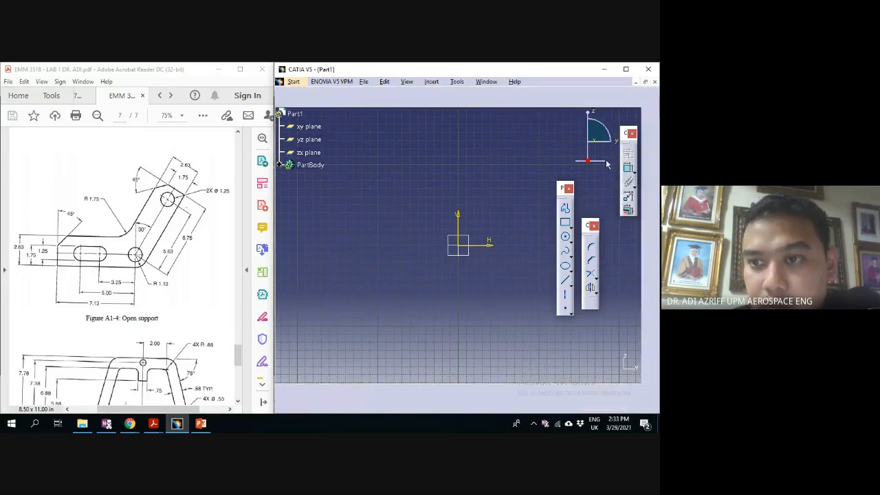
drag(590, 225, 625, 227)
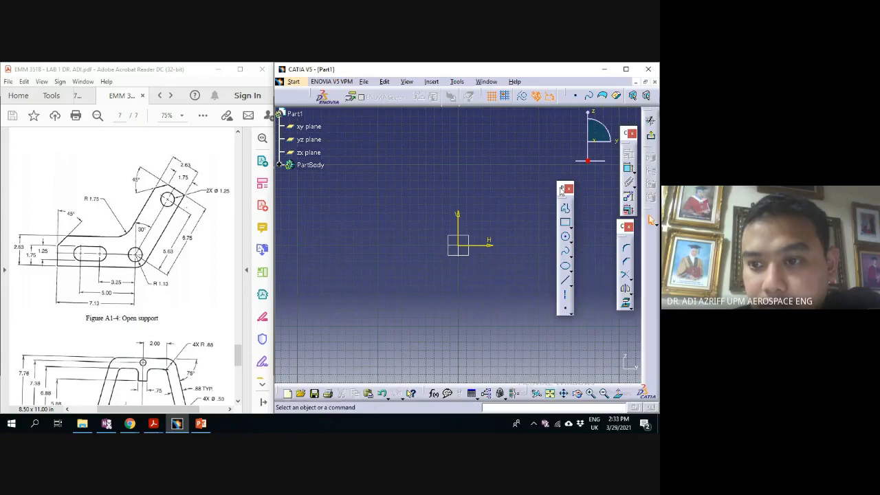
drag(562, 188, 590, 244)
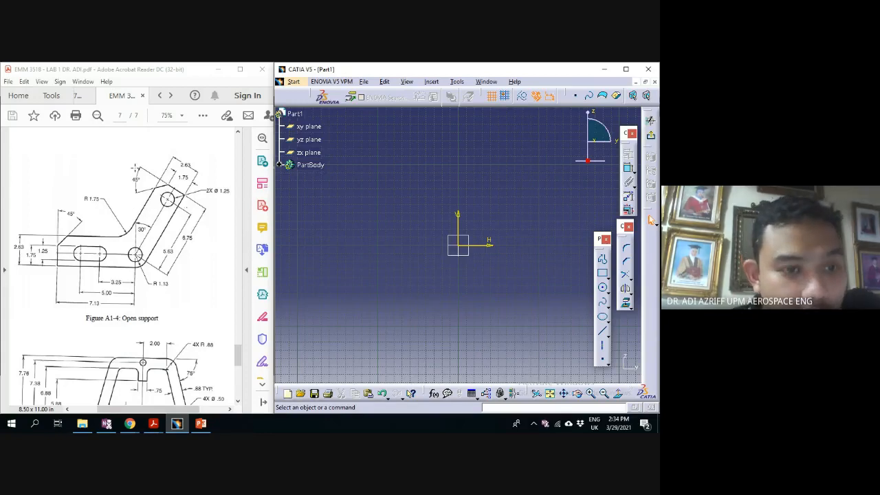
Set the length unit to Inch (in) in the units options and accept the settings
click(309, 165)
click(432, 82)
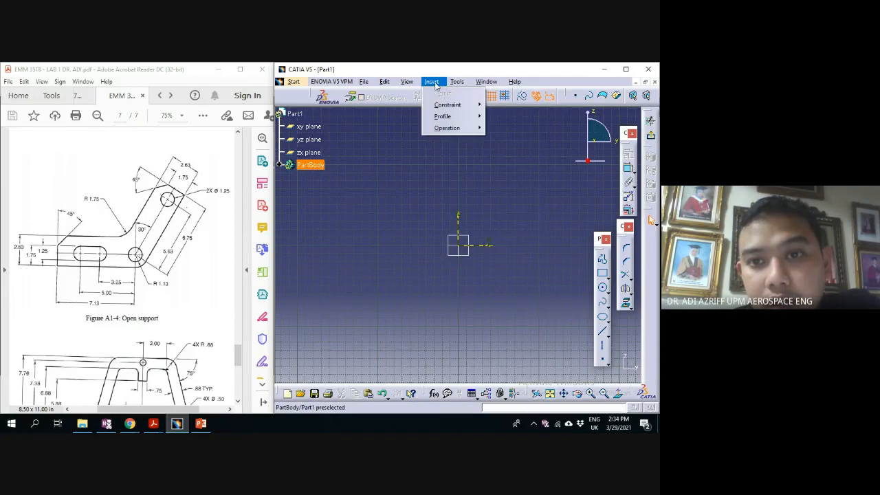
mouse_move(458, 85)
click(478, 187)
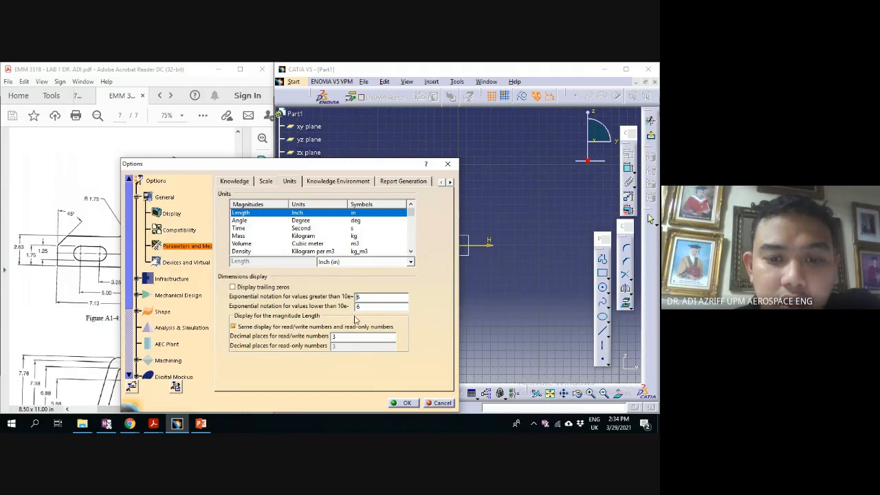
click(404, 403)
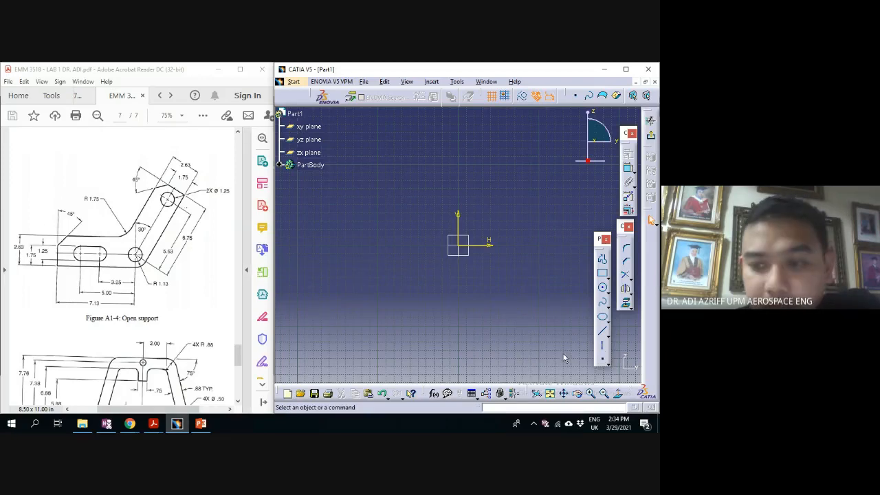
click(604, 349)
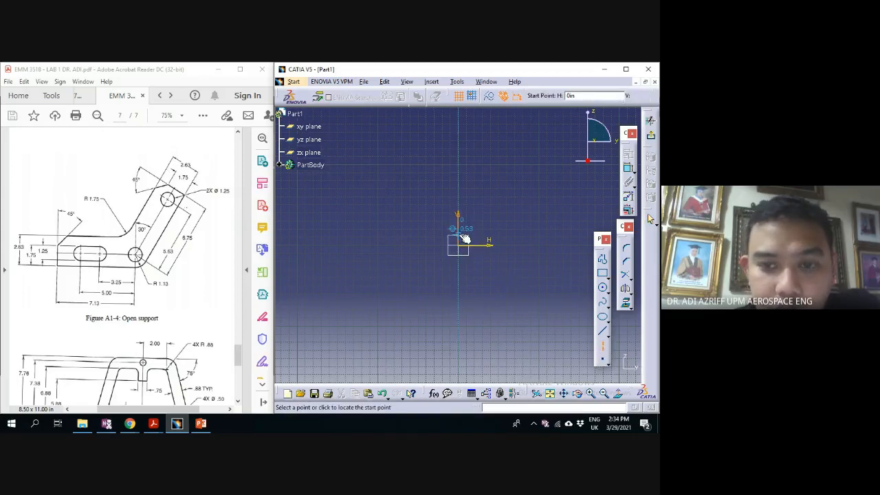
click(464, 238)
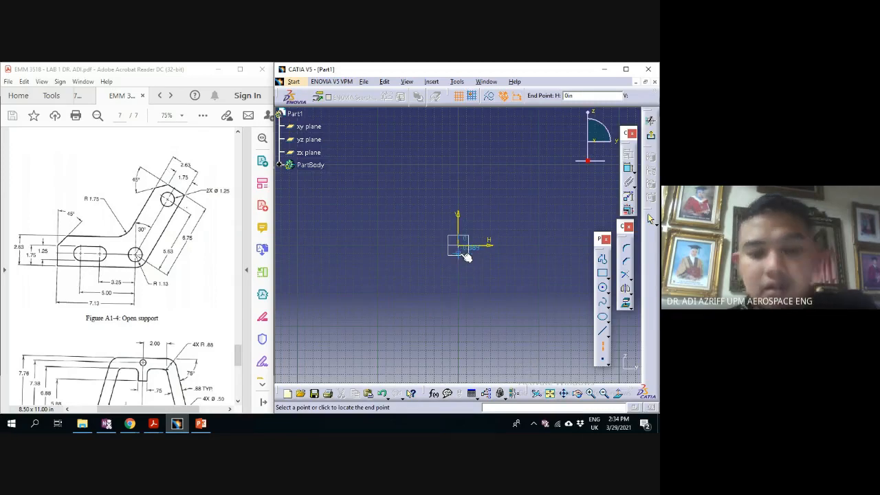
click(604, 349)
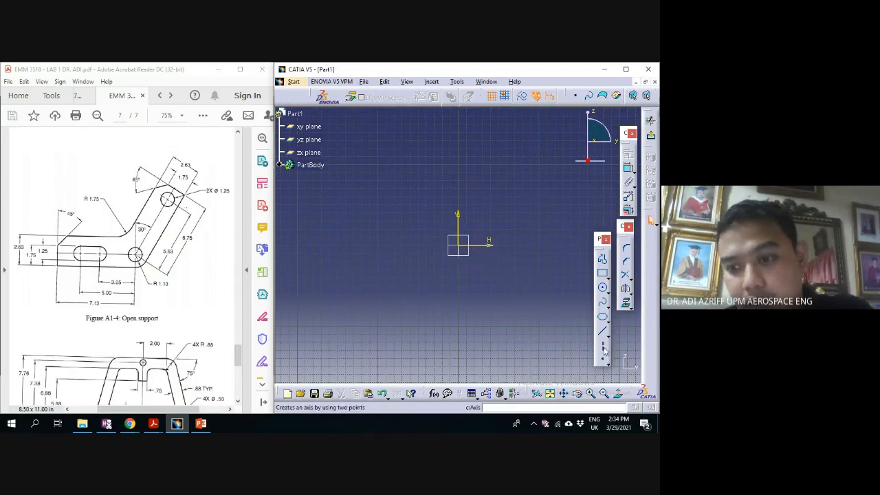
Draw a long vertical axis through the sketch origin, extending above and below it
click(604, 349)
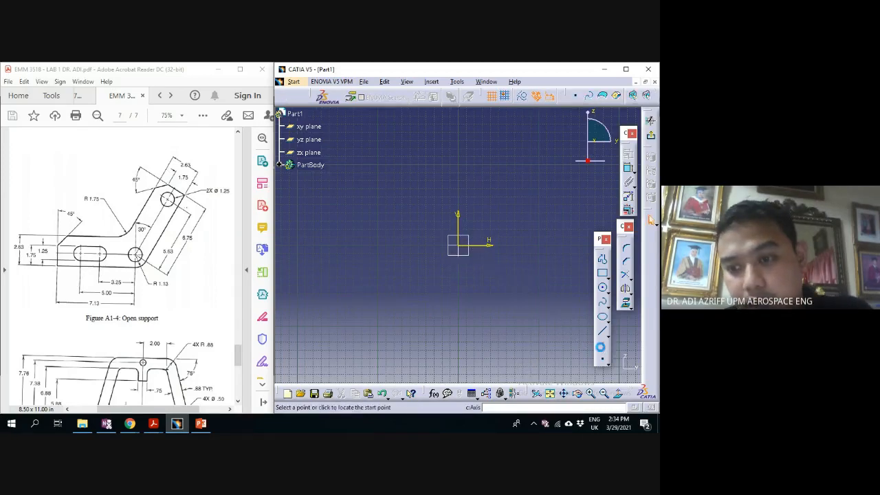
click(459, 119)
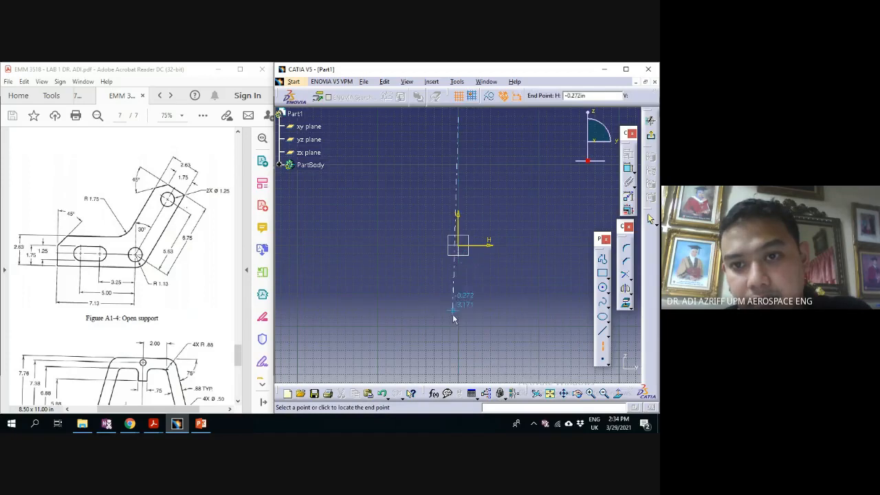
click(461, 375)
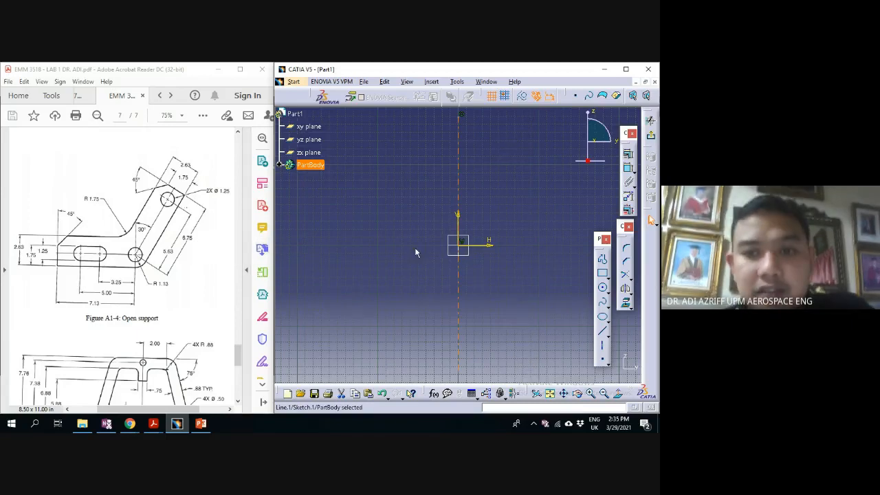
Draw a second long vertical axis about 7.25 in from the first one on the positive H side
mouse_move(449, 262)
middle_down()
mouse_move(366, 272)
mouse_move(340, 299)
middle_up()
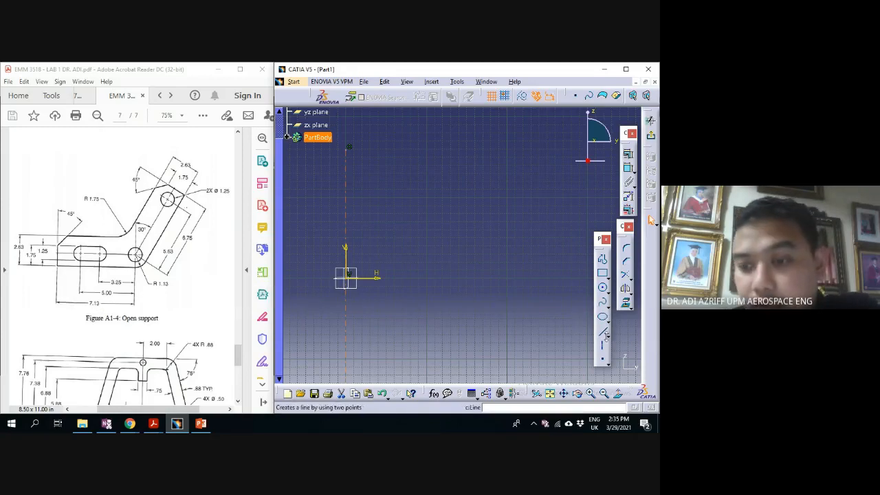
click(603, 343)
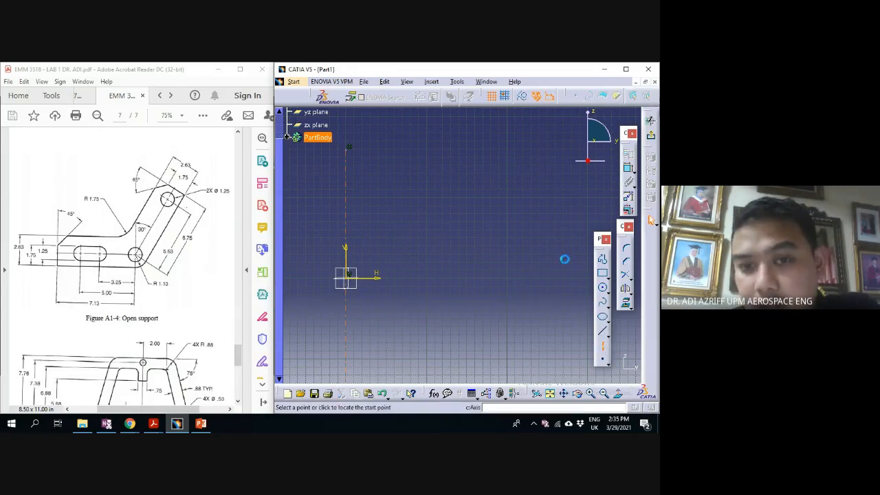
click(493, 151)
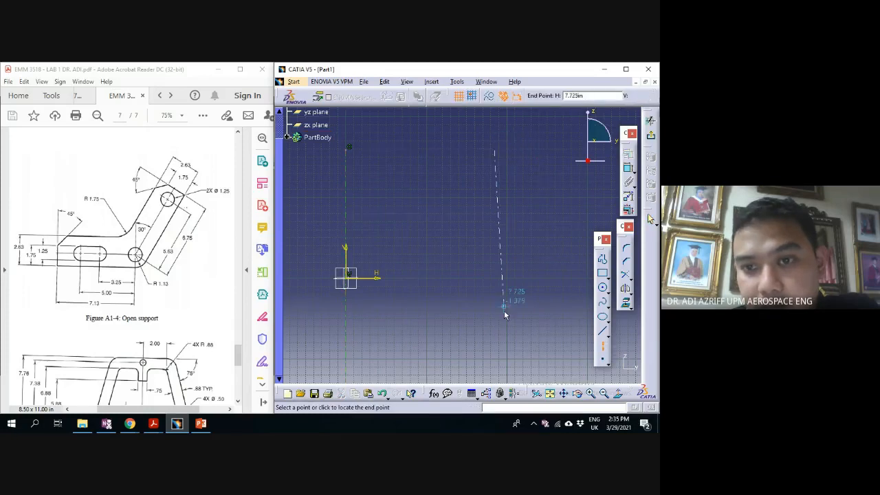
middle_drag(489, 357, 492, 378)
click(489, 355)
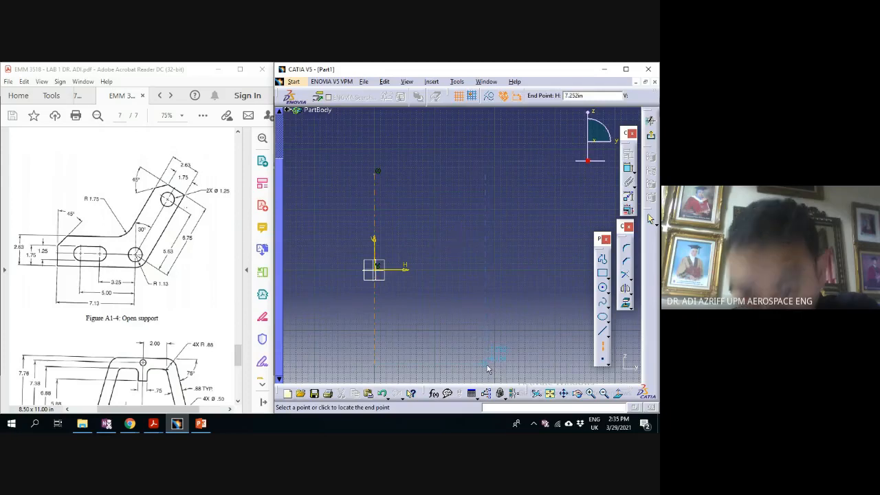
click(487, 366)
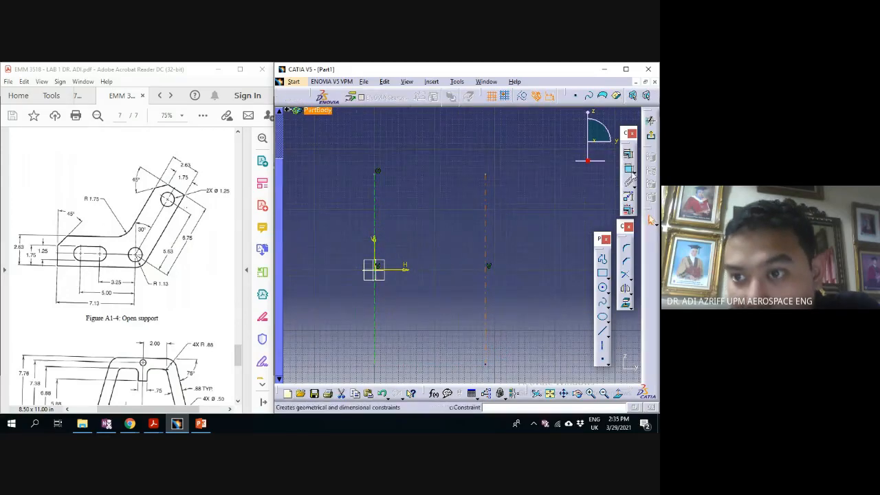
Dimension the distance between the two vertical axes below the origin and set it to 7.13 in
click(628, 168)
click(374, 206)
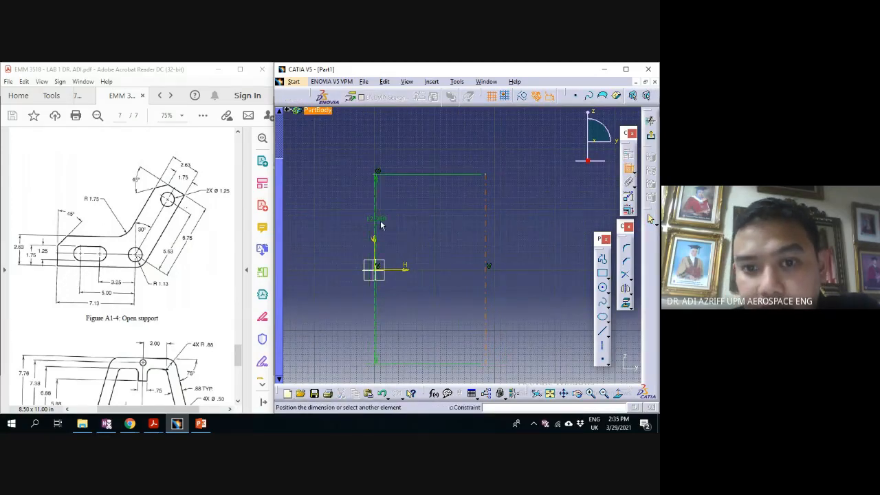
click(376, 227)
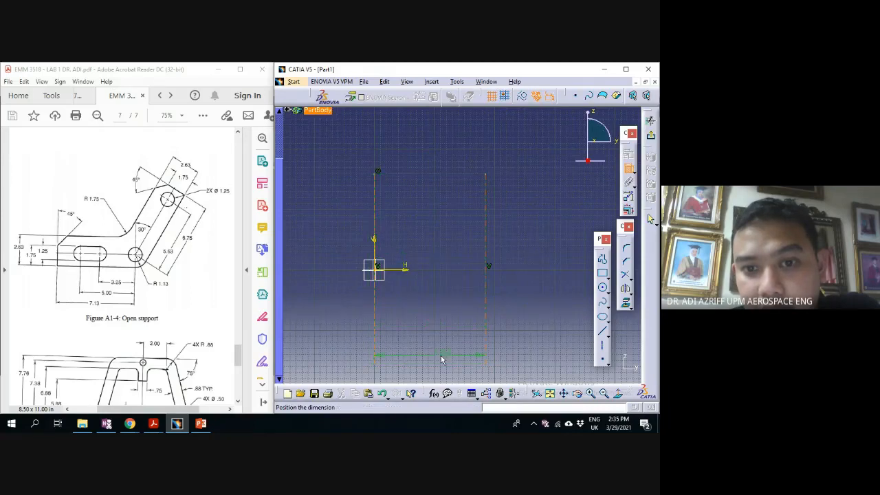
middle_drag(425, 336, 427, 290)
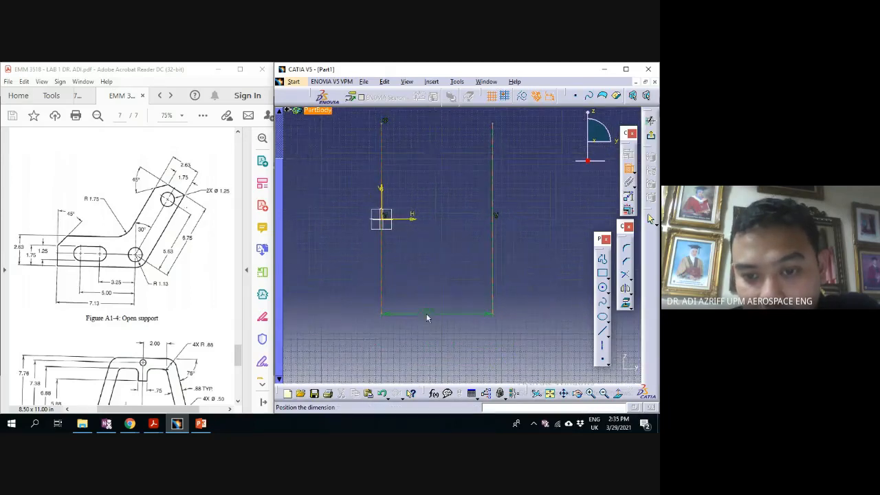
click(426, 315)
double_click(427, 314)
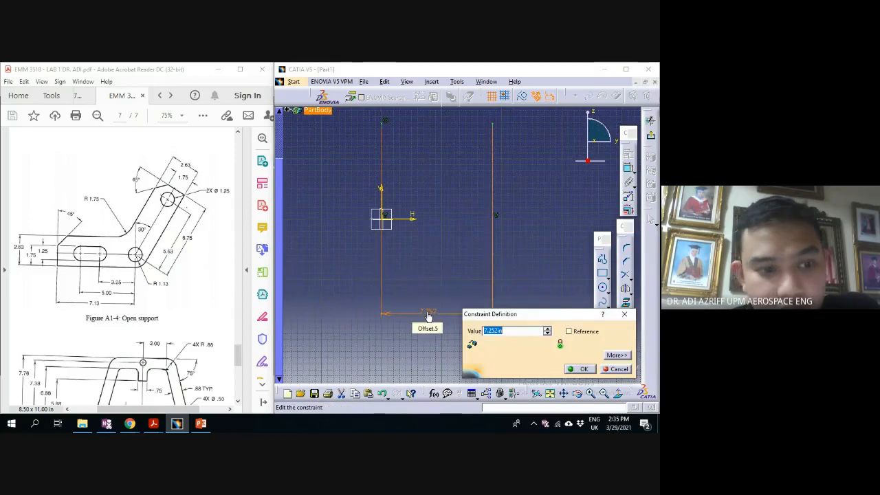
text(7.13)
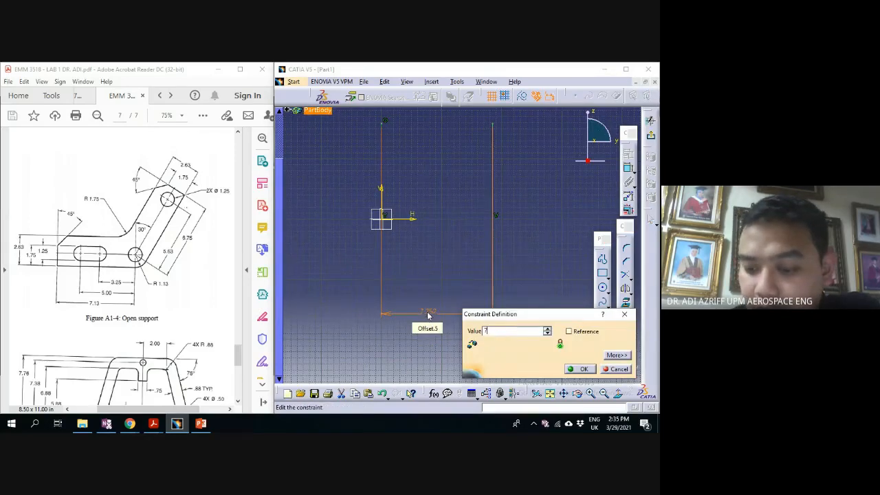
key(Return)
click(528, 257)
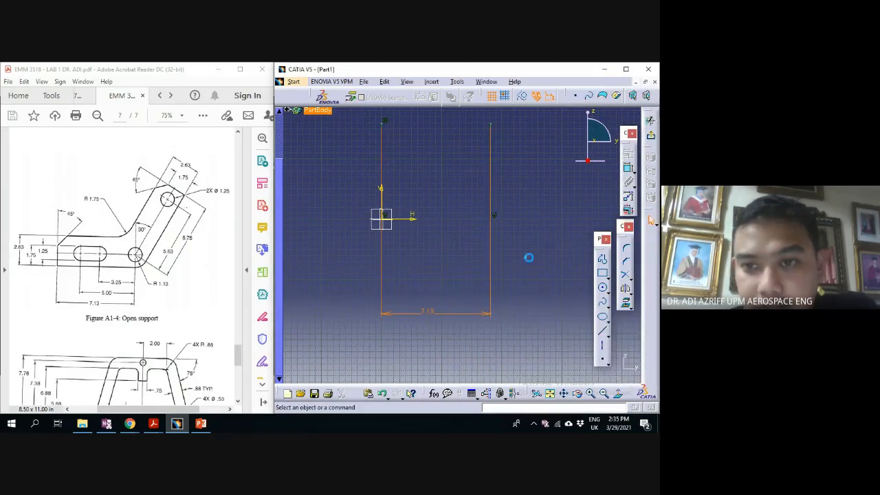
mouse_move(434, 280)
middle_down()
mouse_move(466, 269)
mouse_move(459, 230)
mouse_move(460, 275)
middle_up()
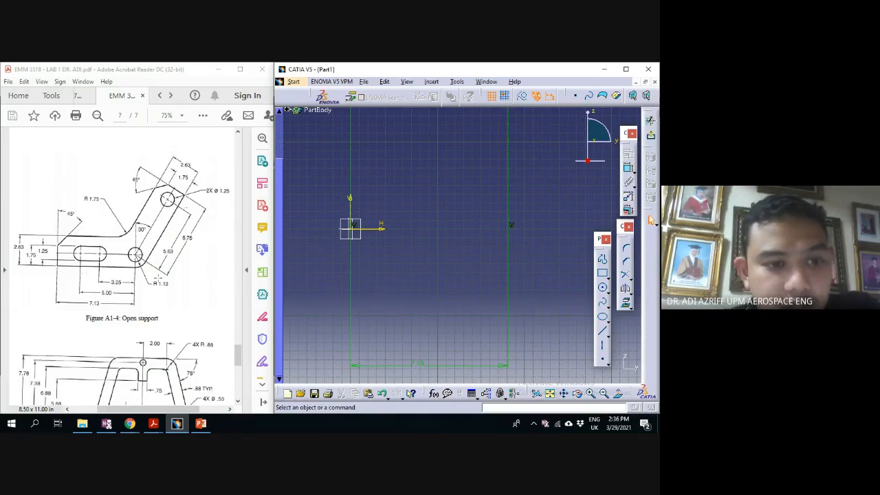
click(603, 344)
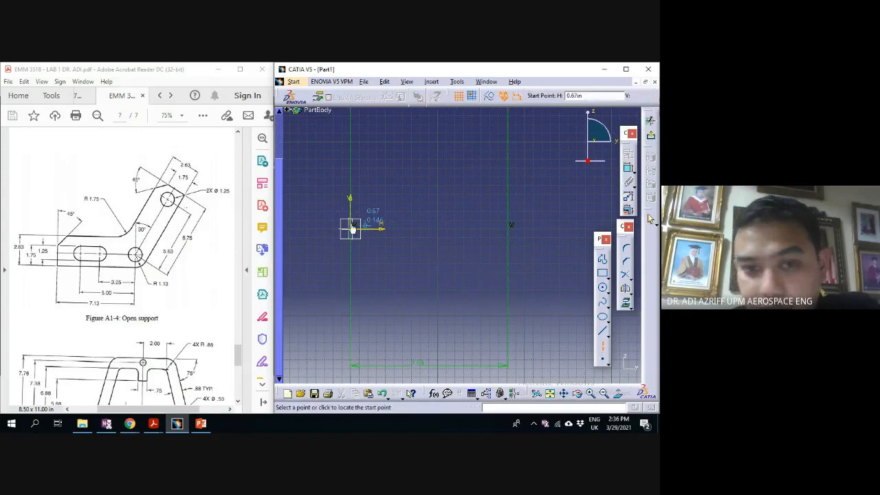
click(307, 186)
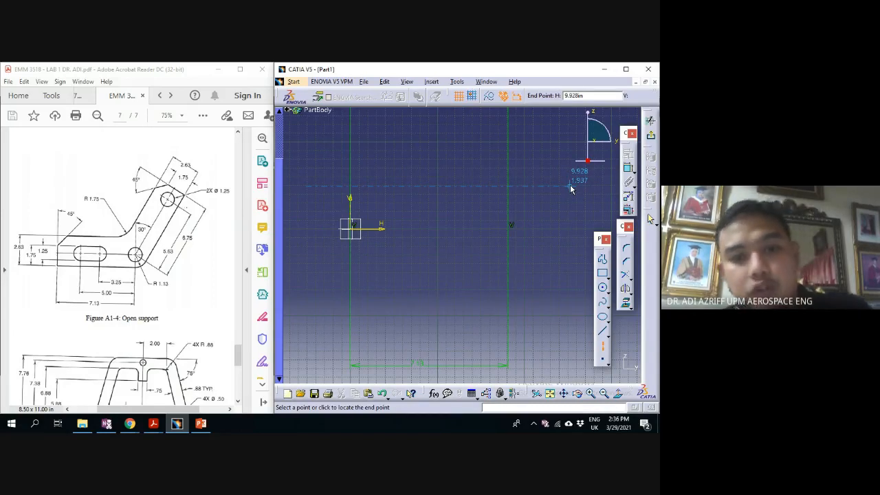
key(Escape)
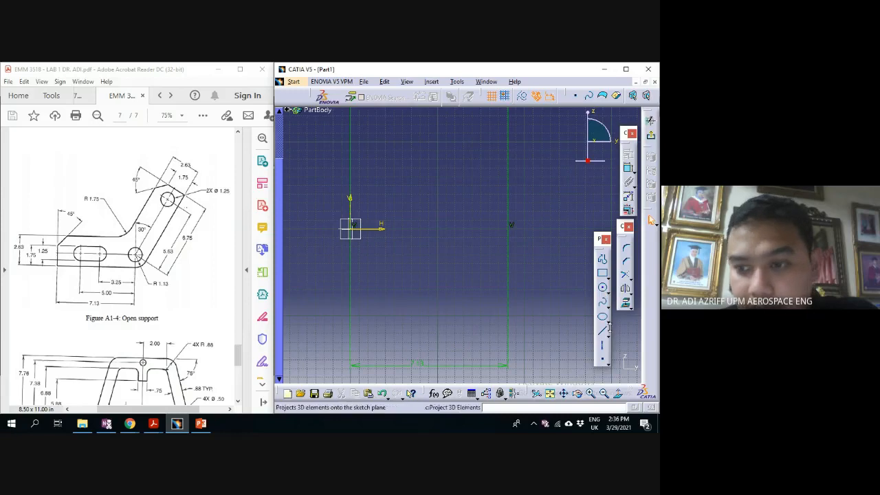
Draw a long horizontal axis along the H direction through the origin, crossing both vertical axes
click(602, 345)
click(390, 230)
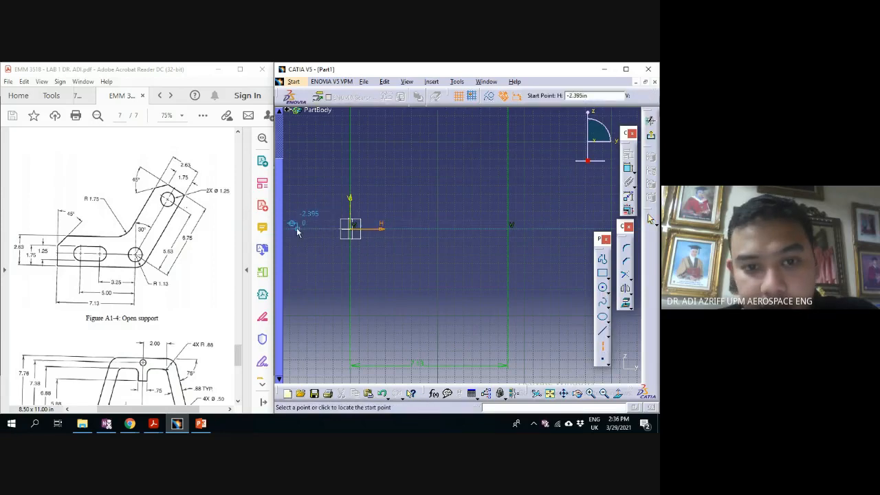
click(596, 229)
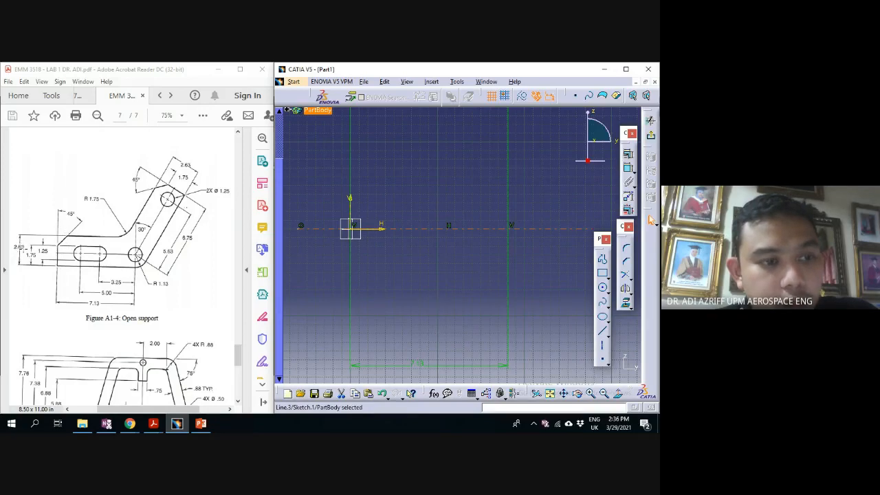
Draw another roughly horizontal axis above the one through the origin, crossing both vertical axes
click(603, 345)
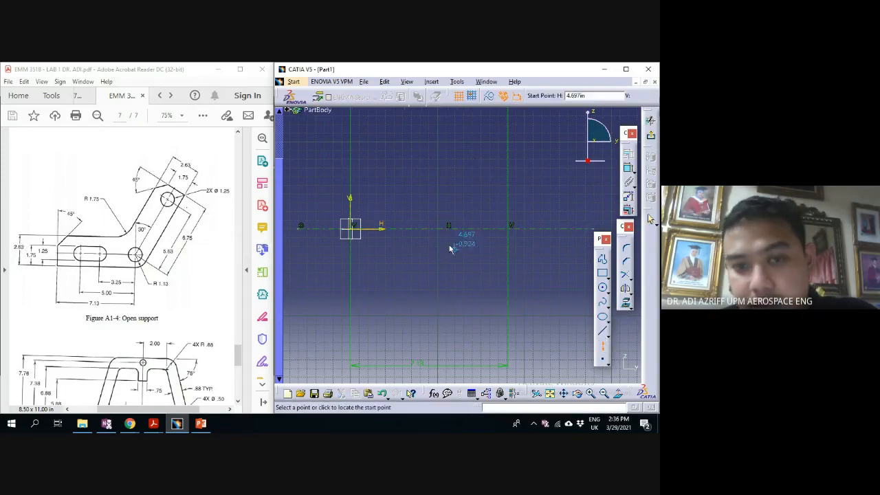
click(299, 179)
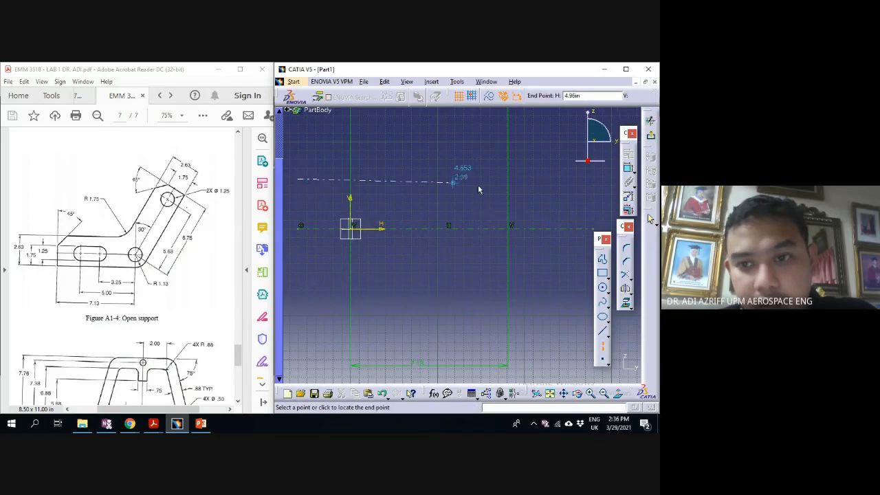
click(594, 177)
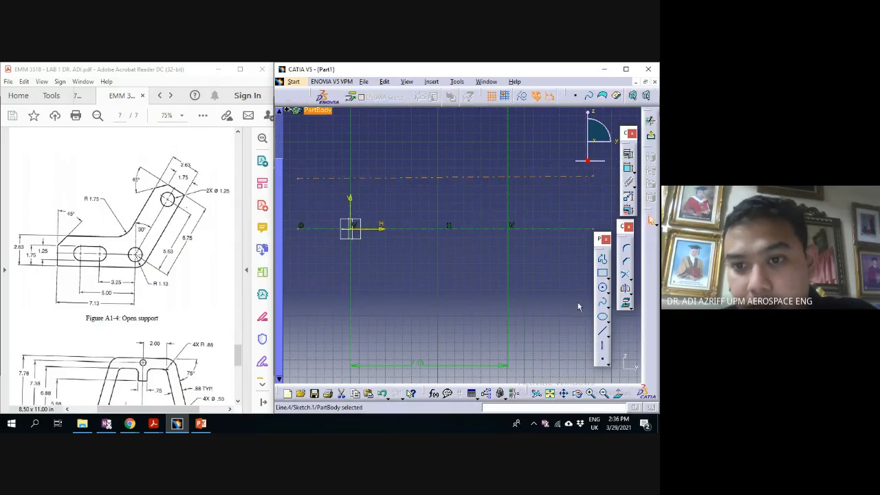
Try to dimension the distance between the sloping upper axis and the horizontal axis through the origin
click(627, 167)
click(476, 229)
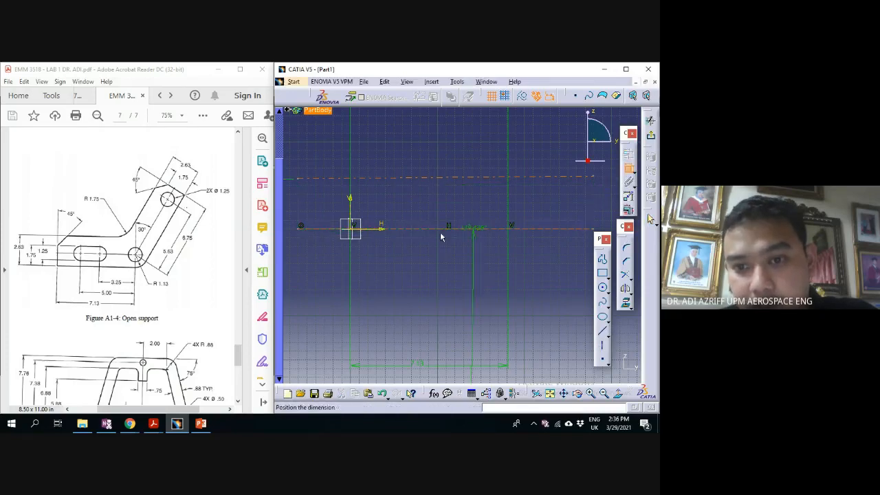
click(399, 177)
click(292, 208)
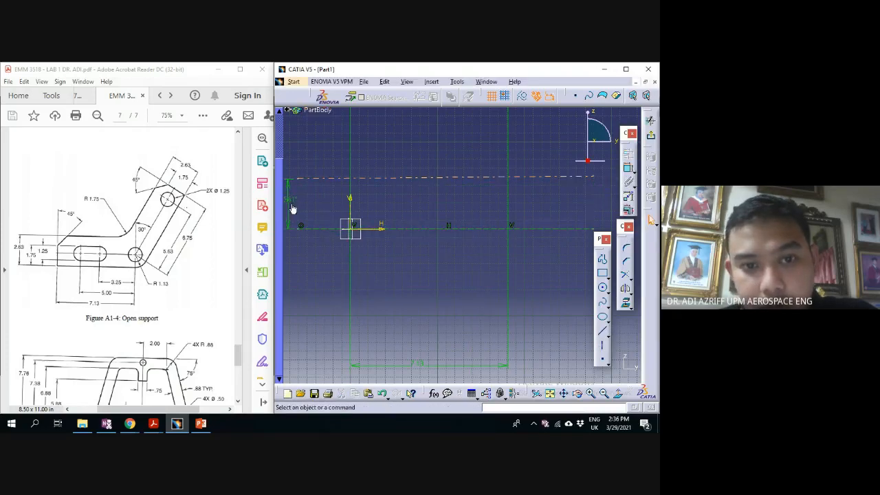
double_click(292, 208)
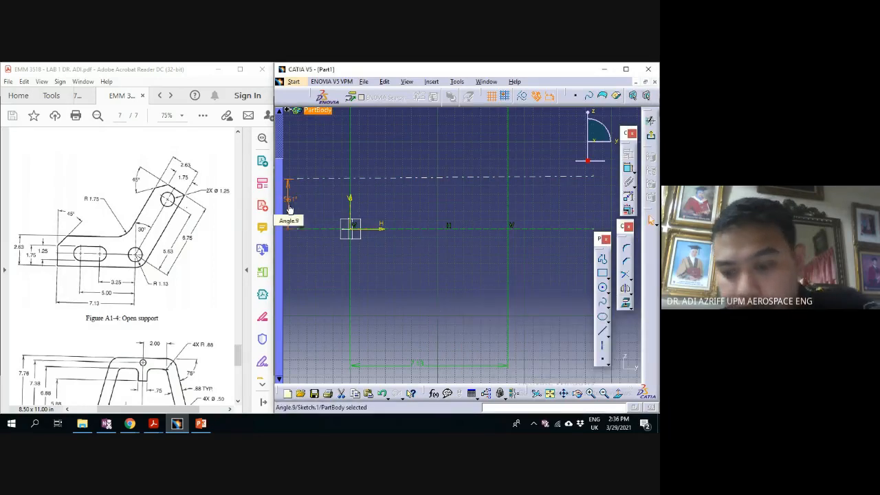
key(Delete)
click(628, 168)
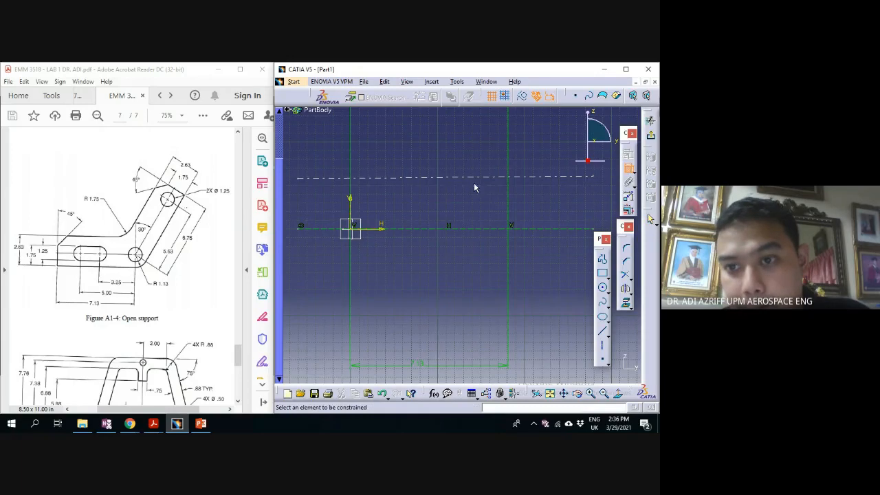
click(477, 178)
click(460, 226)
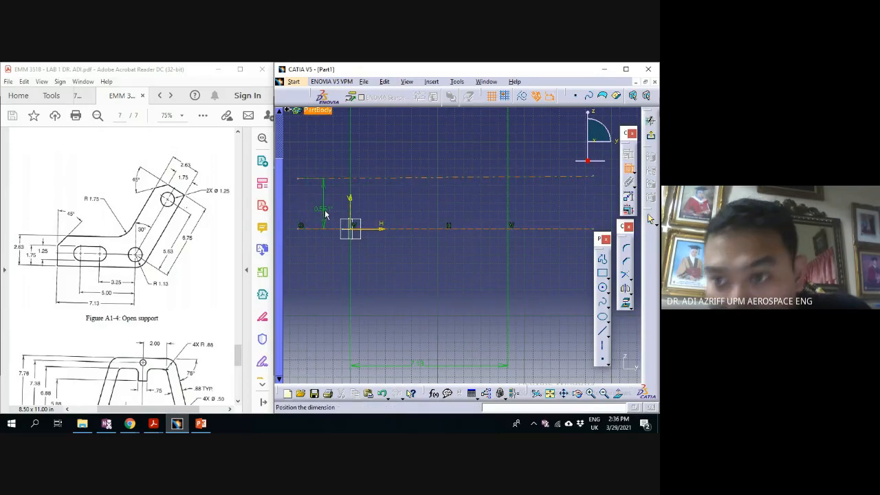
key(Escape)
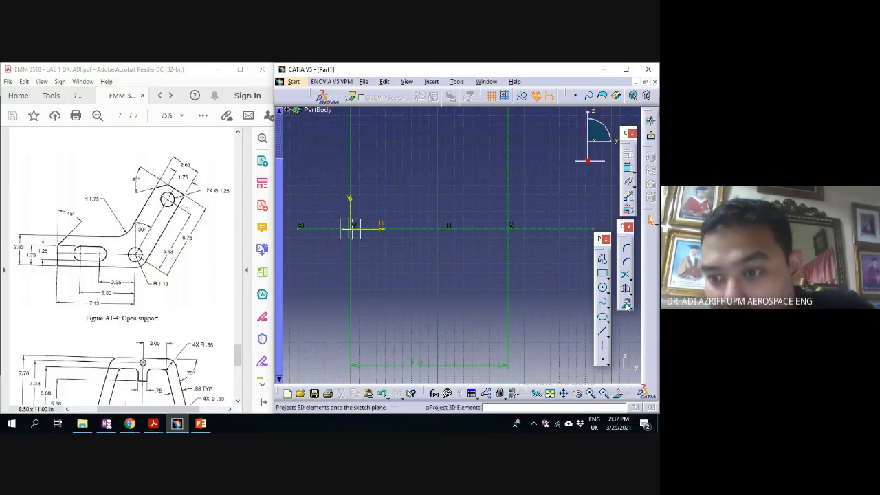
Replace the sloping upper axis with a long horizontal axis about 2.92 in above the one through the origin
click(602, 344)
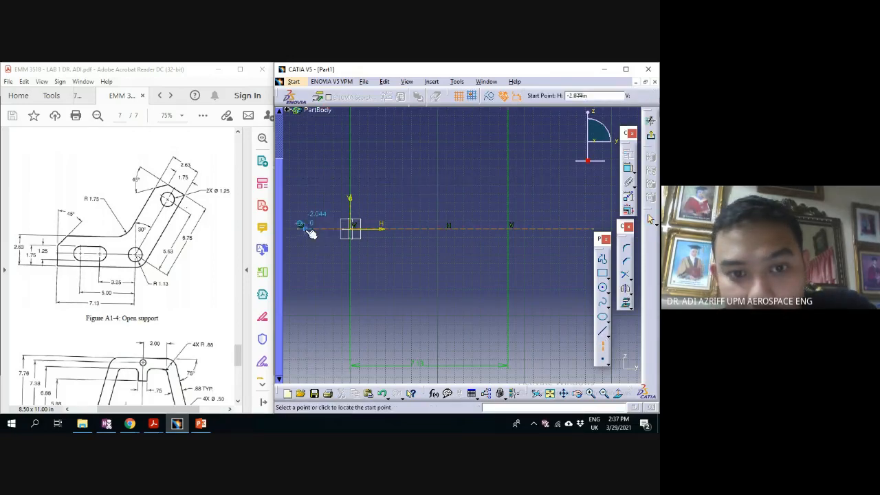
click(297, 165)
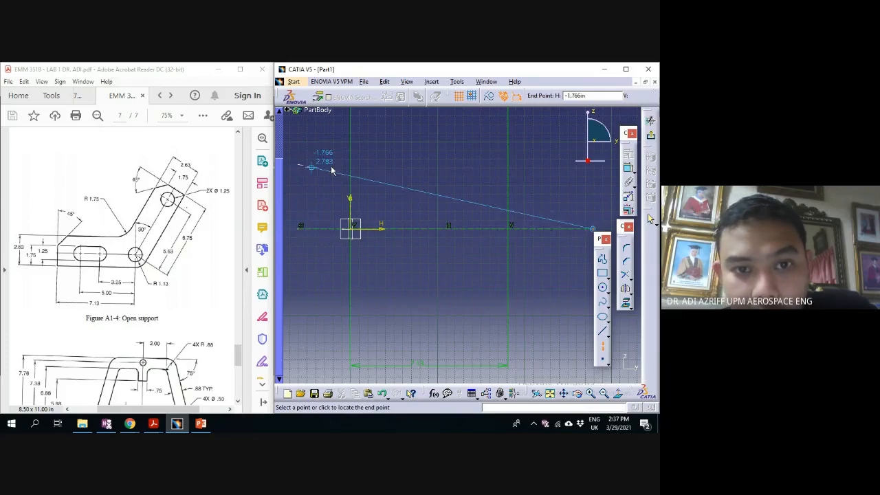
click(588, 164)
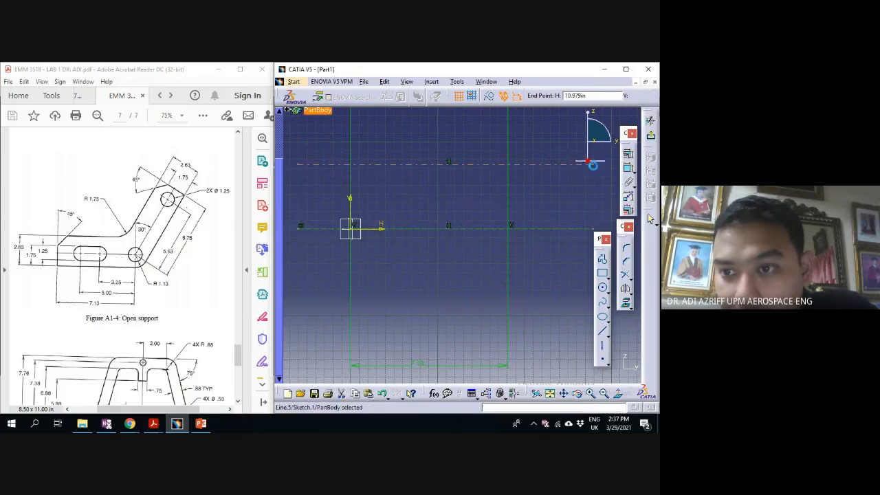
Dimension the distance between the two horizontal axes beyond their negative H ends and set it to 2.63 in
click(628, 167)
click(482, 227)
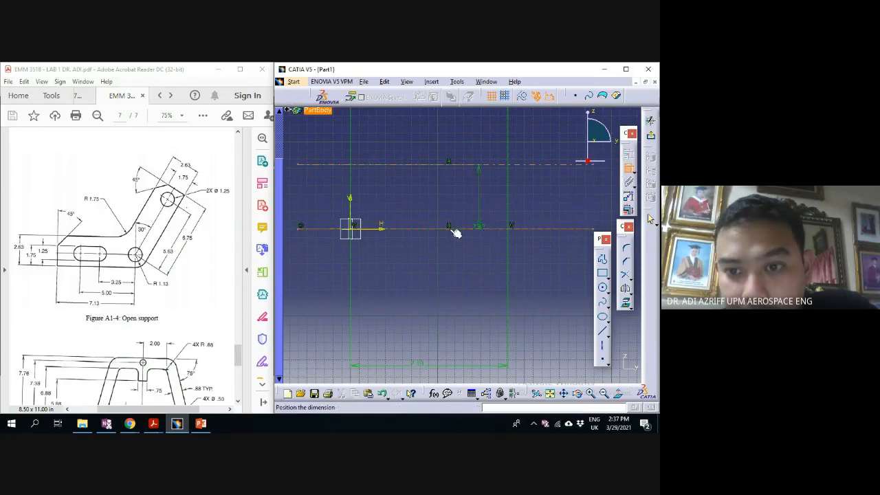
click(290, 196)
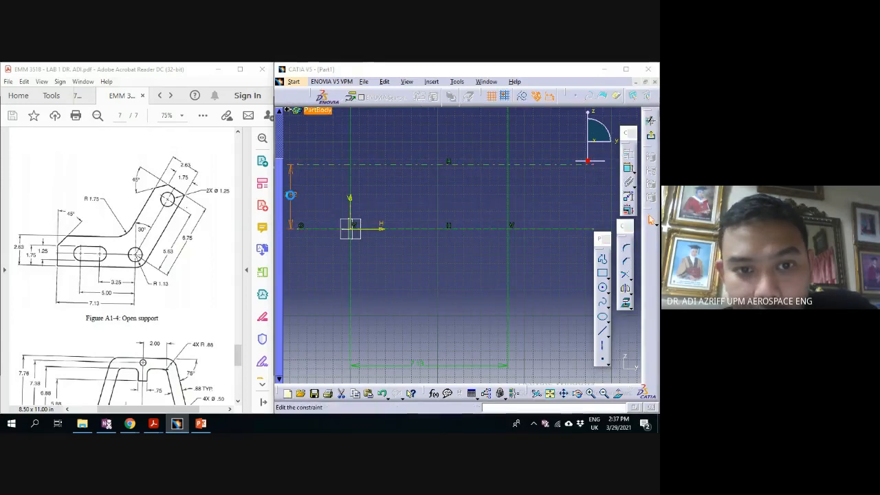
double_click(290, 196)
text(2.63)
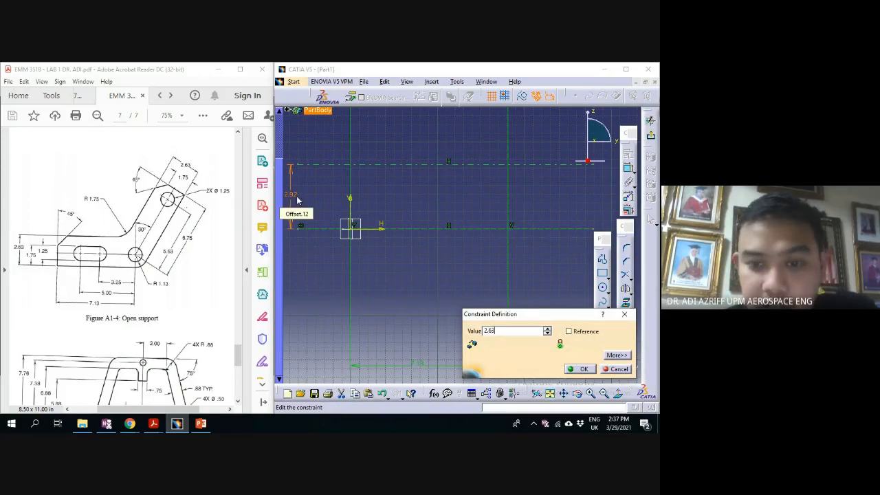
key(Return)
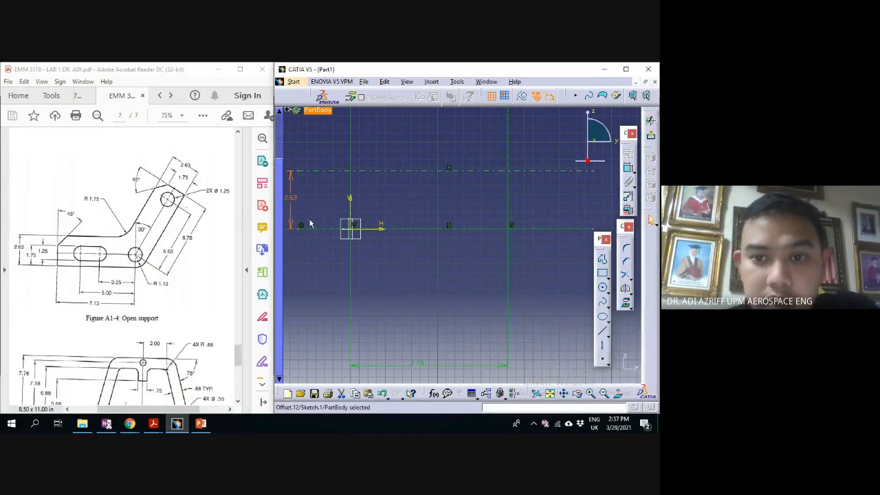
Try to draw a line along the lower horizontal axis from the origin to the second vertical axis
middle_drag(381, 262, 383, 280)
click(381, 262)
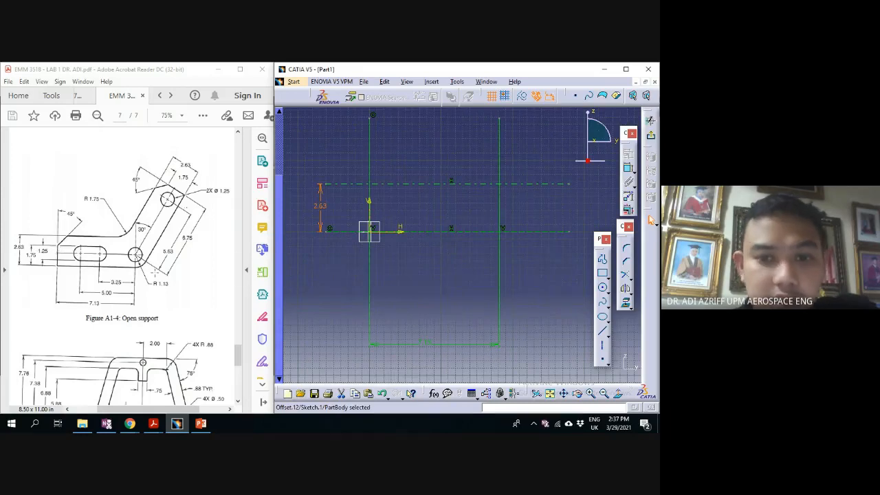
middle_drag(446, 251, 447, 261)
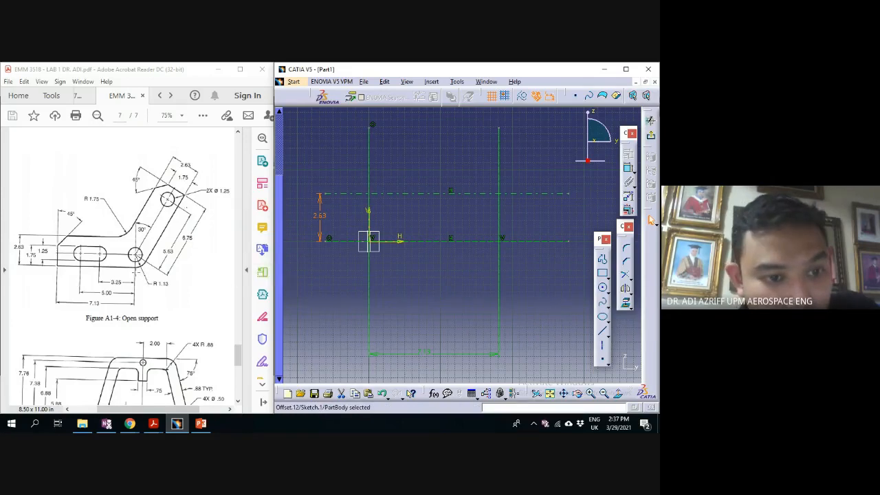
click(604, 334)
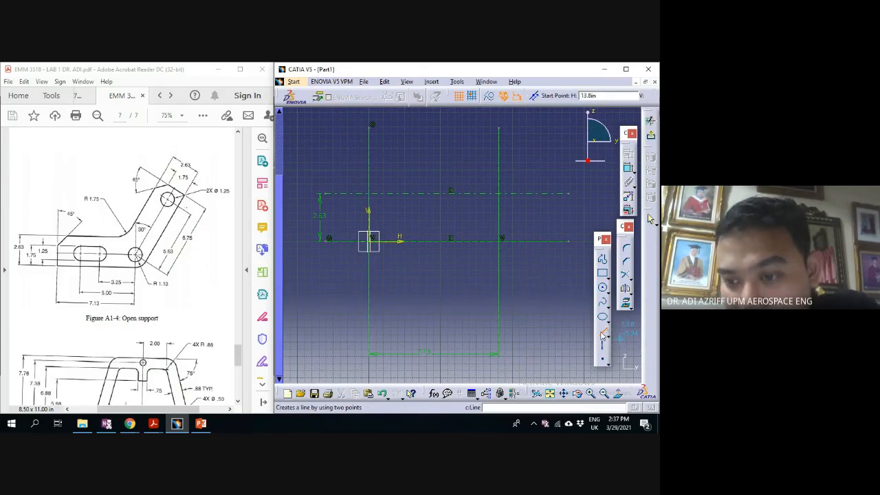
click(372, 237)
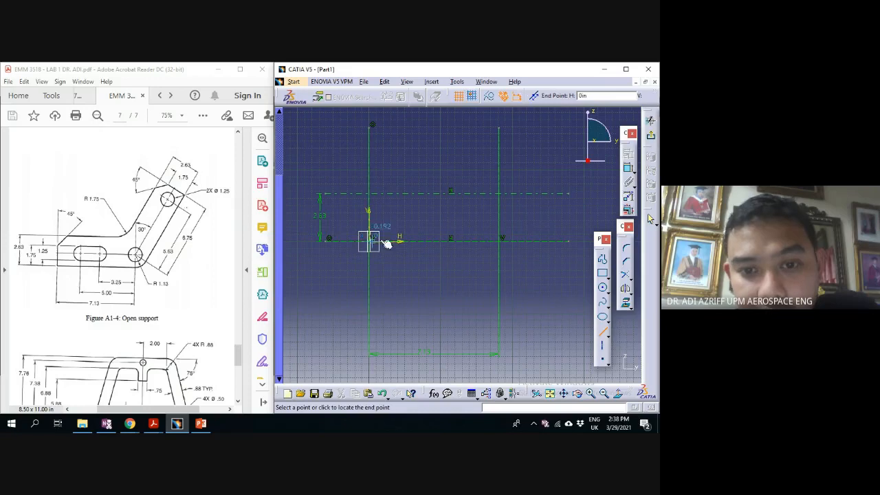
click(502, 240)
mouse_move(424, 267)
ctrl+middle_down()
mouse_move(432, 216)
mouse_move(434, 223)
ctrl+middle_up()
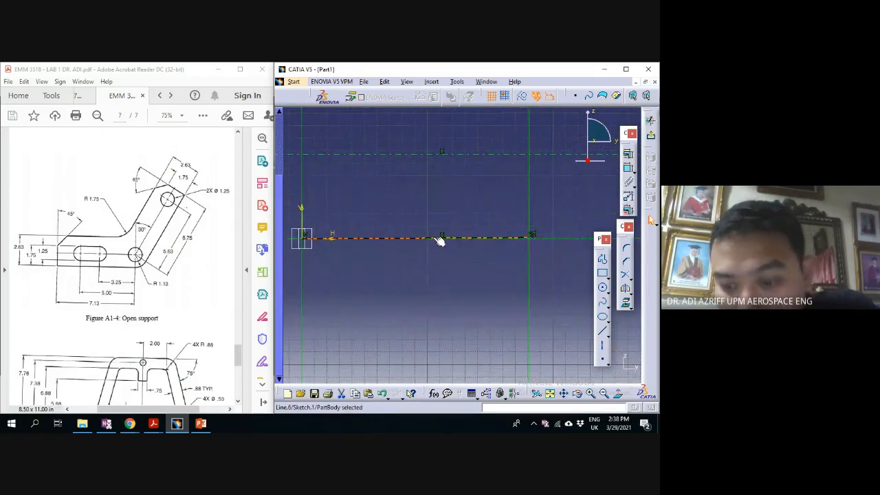
key(Delete)
Draw the 7.13 in bottom profile line from the origin to where the second vertical axis crosses the lower horizontal axis
click(603, 332)
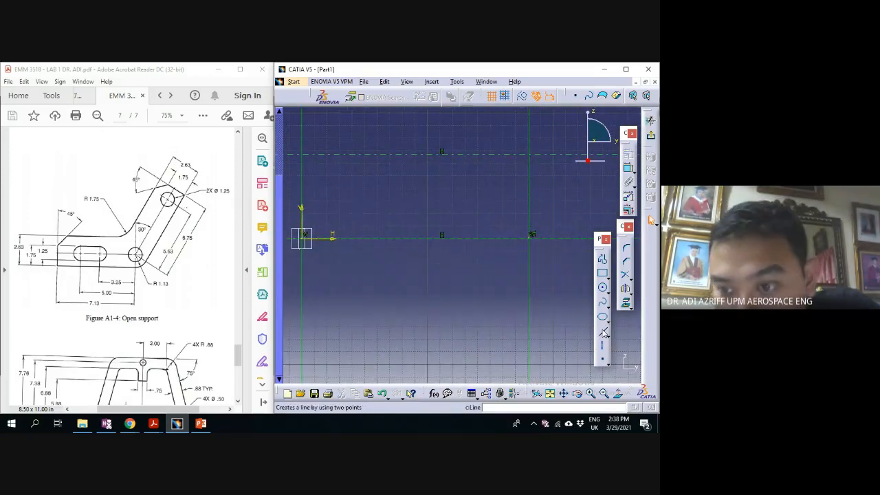
click(306, 240)
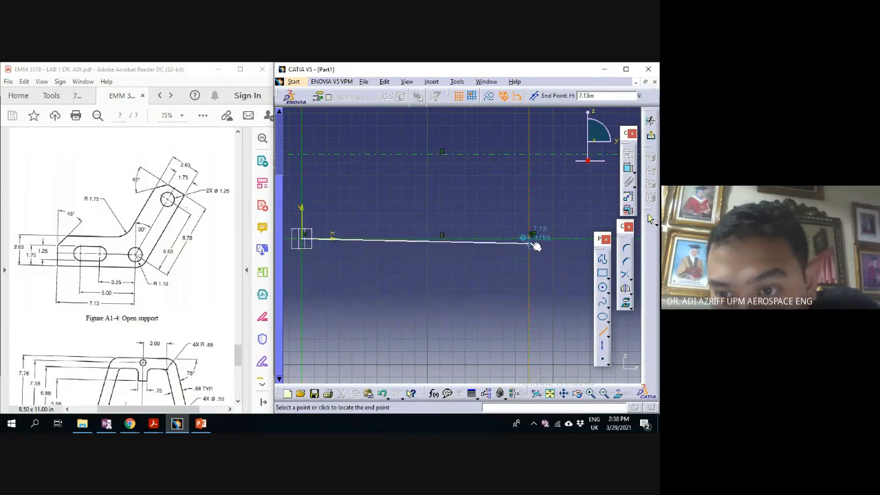
ctrl+middle_drag(522, 255, 530, 197)
mouse_move(572, 244)
middle_down()
mouse_move(431, 250)
mouse_move(416, 263)
mouse_move(446, 367)
middle_up()
click(481, 234)
middle_drag(373, 285, 398, 279)
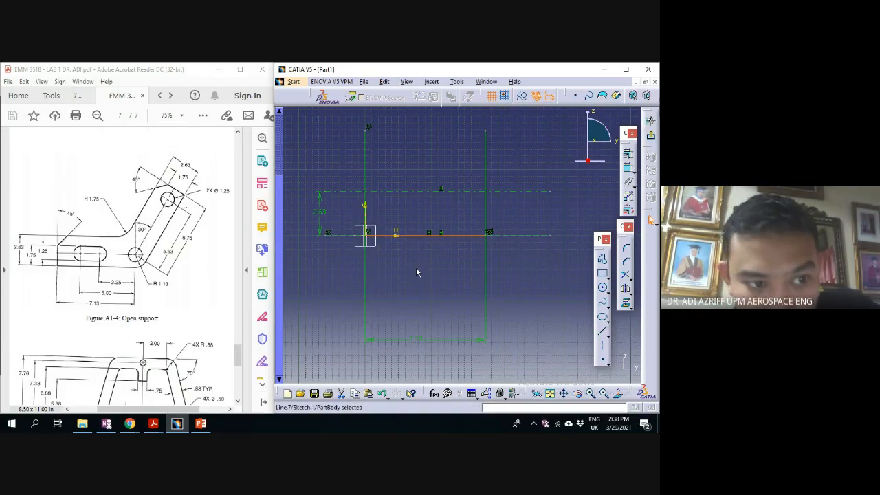
Draw a vertical profile line about 1.8 in long upward from the origin along the first vertical axis
click(602, 331)
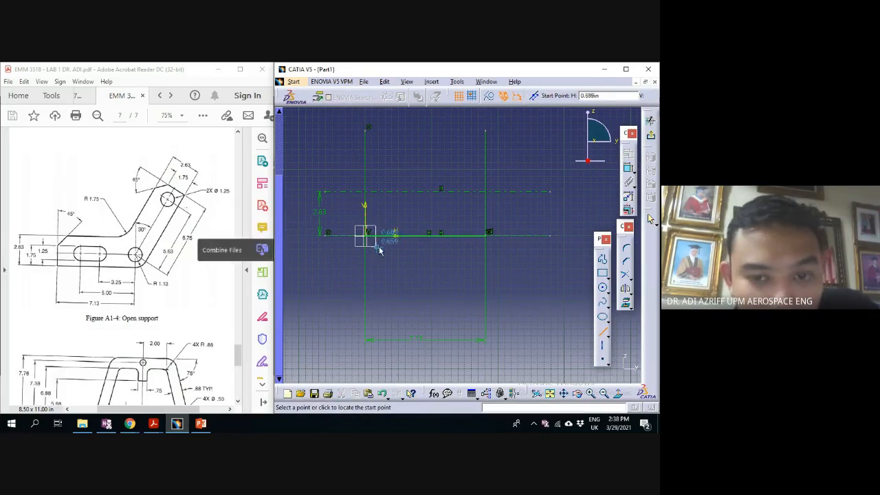
middle_drag(370, 235, 526, 258)
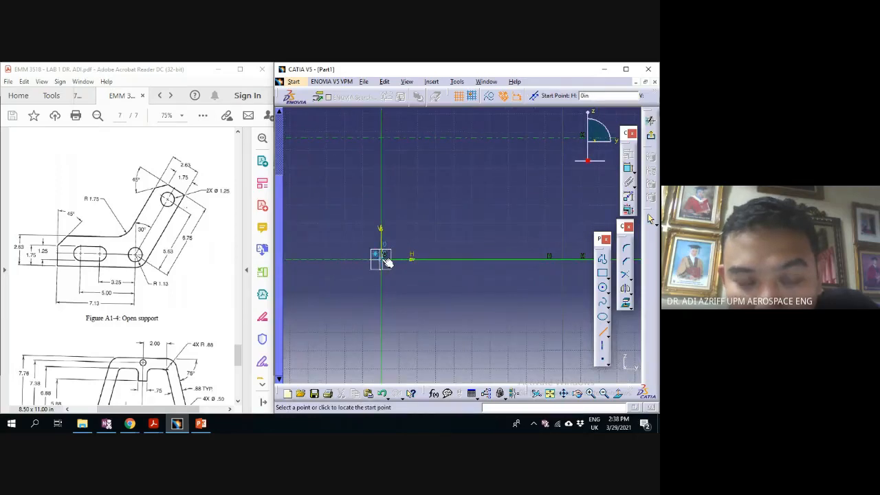
click(381, 259)
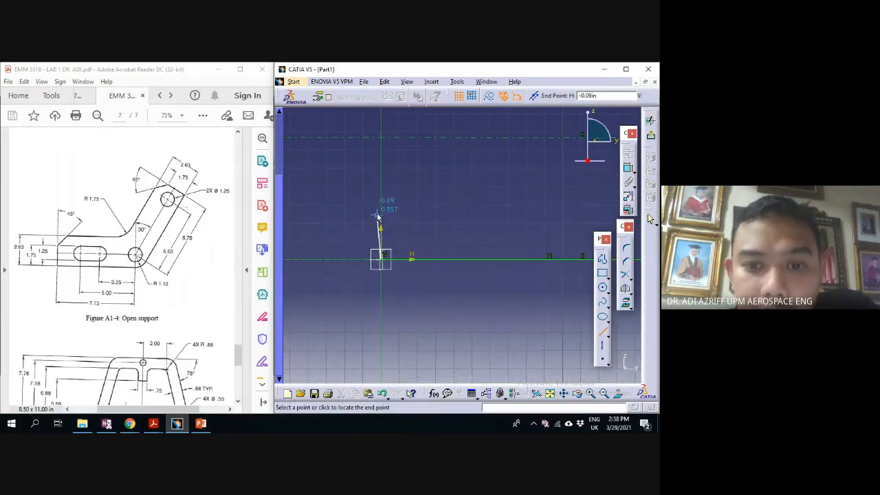
click(387, 177)
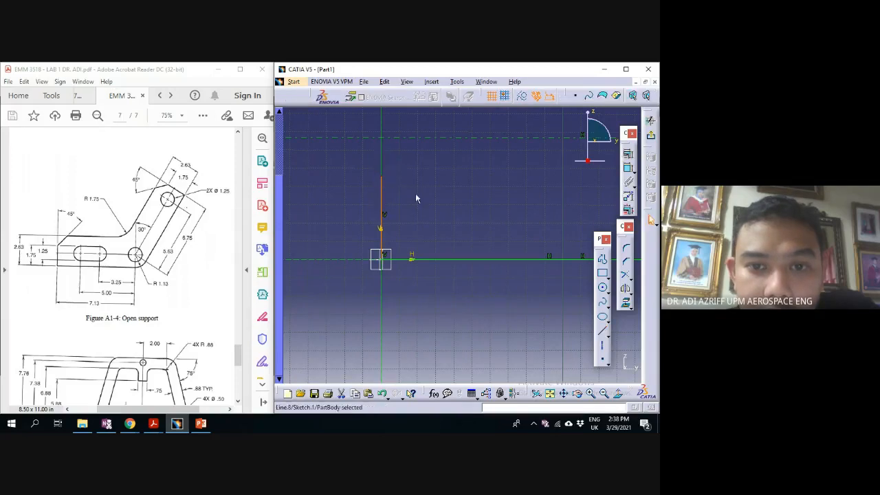
Dimension the length of the vertical profile line and set it to 1.75 in
click(628, 168)
click(382, 210)
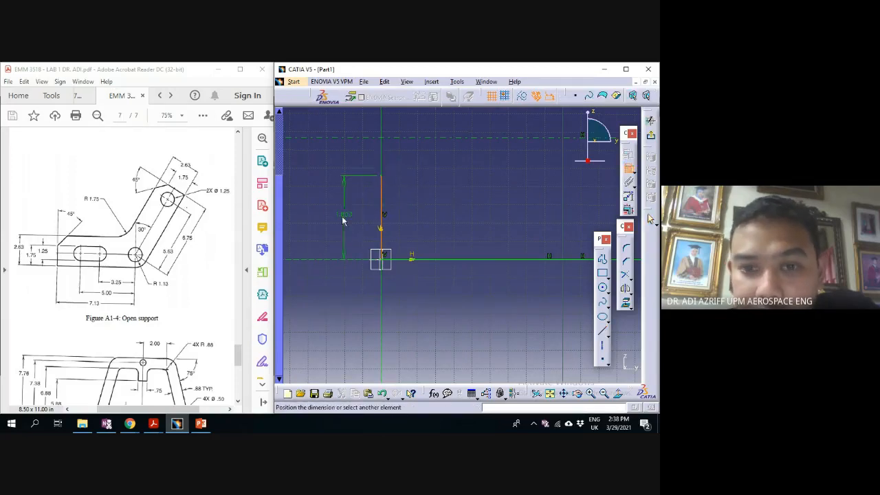
click(343, 222)
double_click(343, 217)
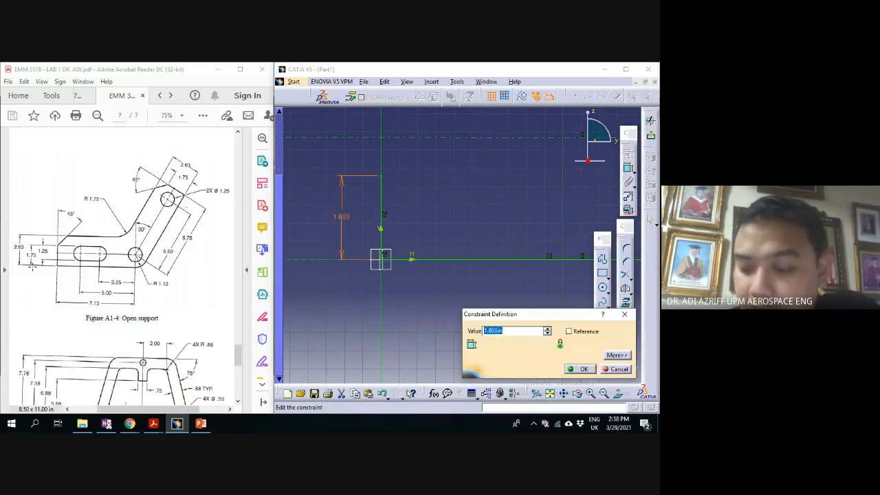
text(1.75)
key(Return)
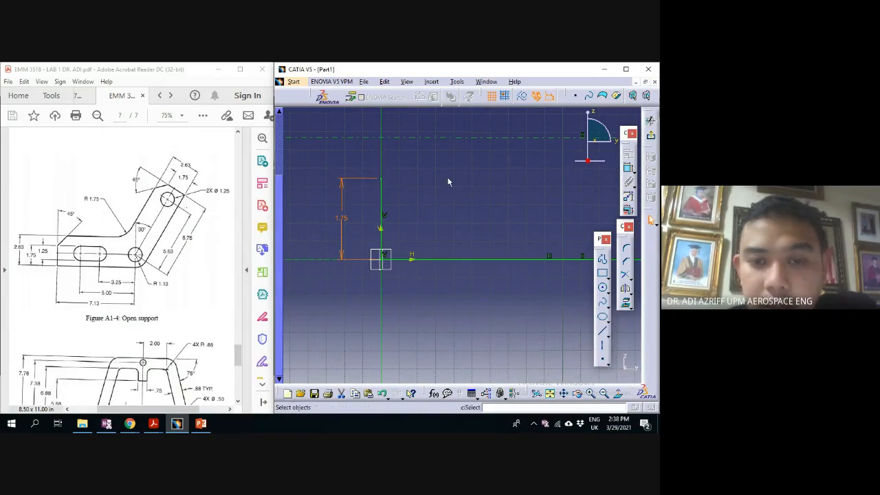
Draw a slanted line from the upper end of the 1.75 in line toward positive H, ending above the upper horizontal axis
mouse_move(447, 181)
middle_down()
mouse_move(439, 205)
mouse_move(444, 231)
mouse_move(437, 218)
mouse_move(444, 249)
middle_up()
click(439, 205)
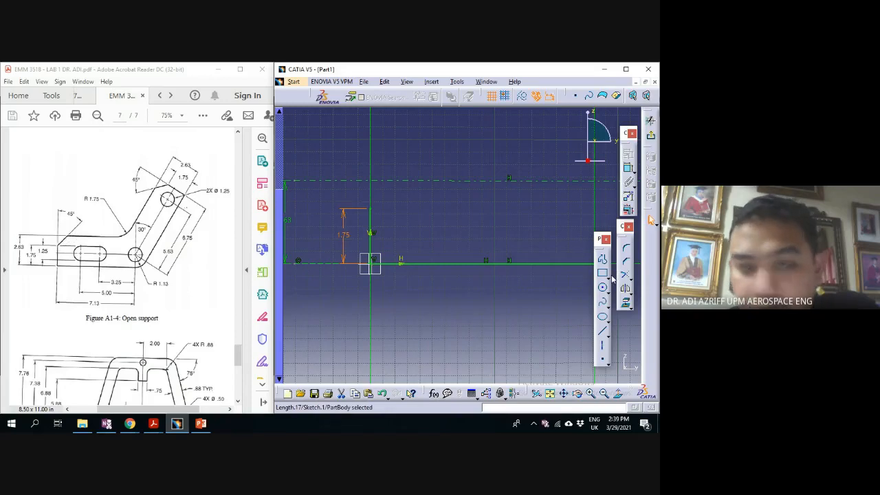
click(603, 331)
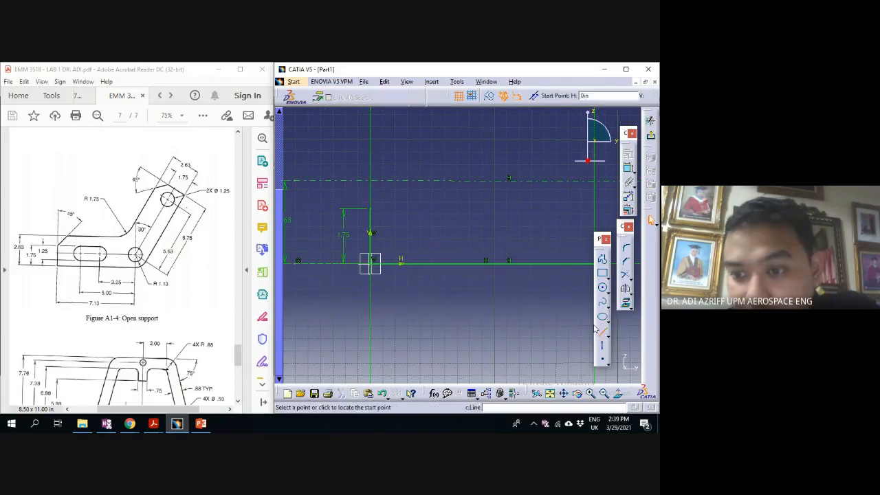
click(373, 209)
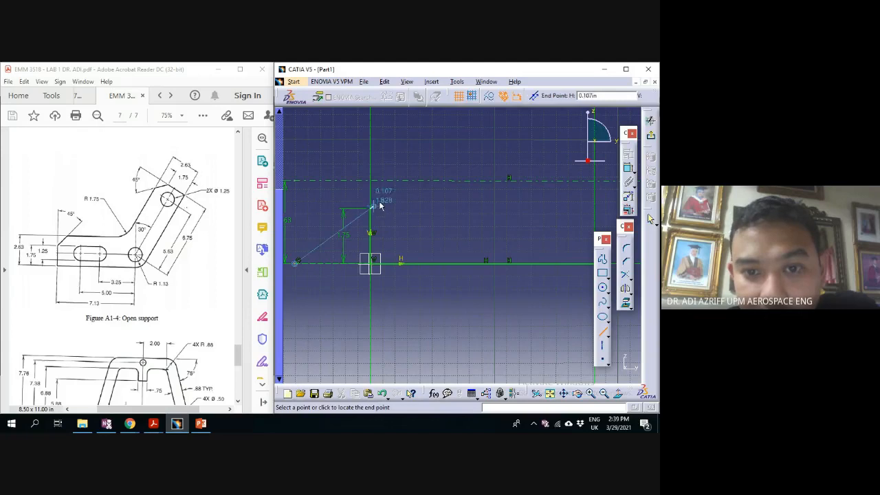
click(433, 160)
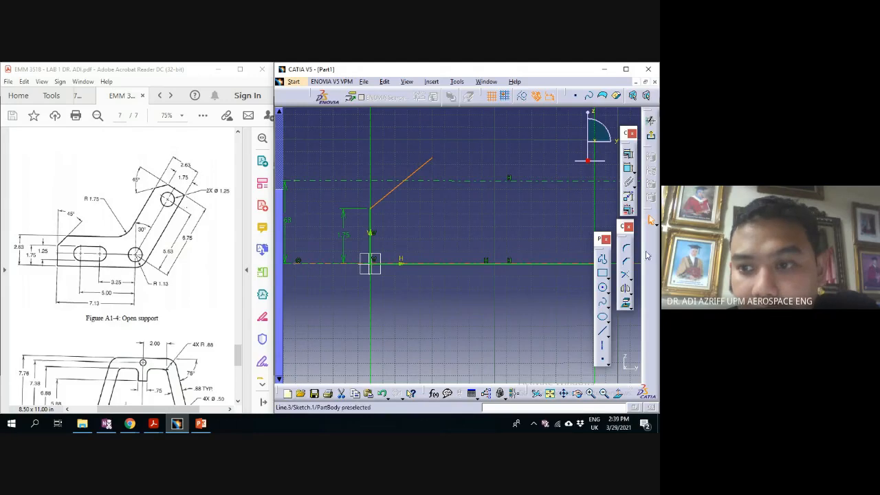
Dimension the angle between the slanted line and the first vertical axis and set it to 45 degrees
click(629, 169)
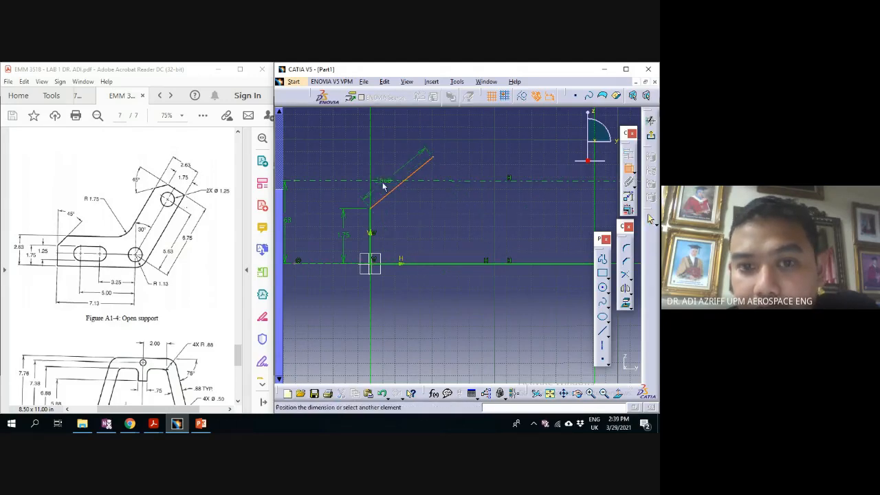
click(371, 193)
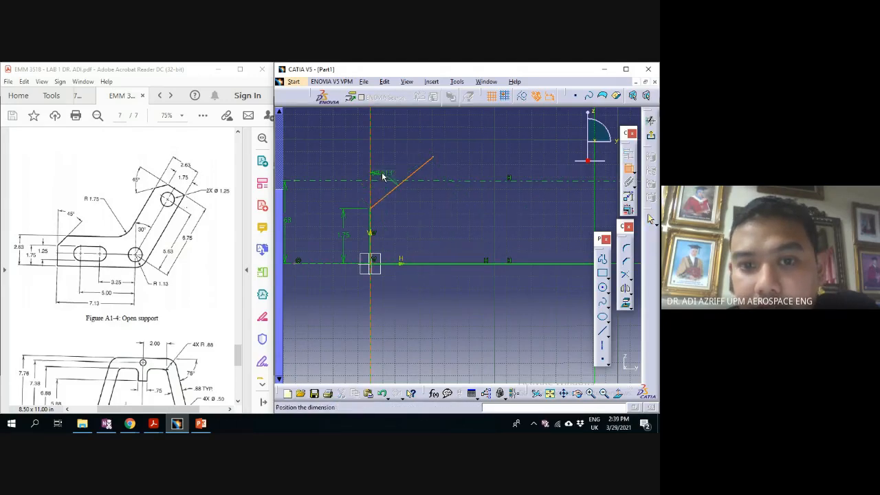
click(398, 154)
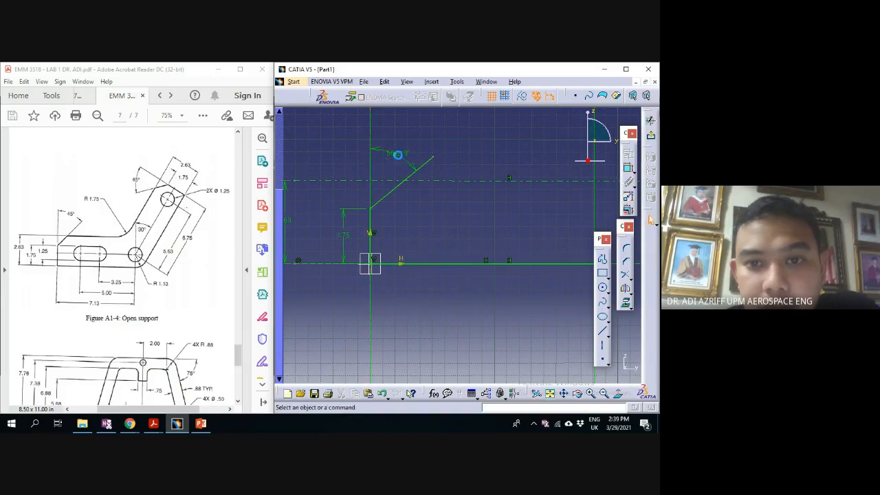
double_click(398, 152)
text(4)
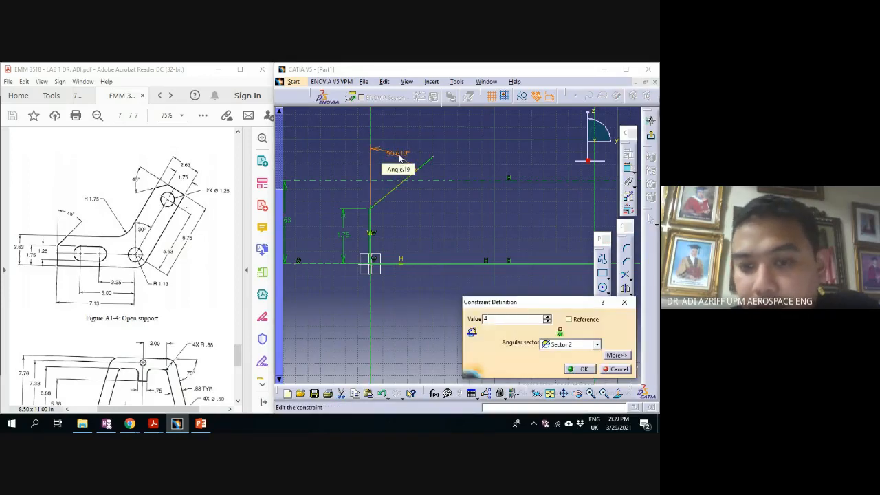
text(5deg)
key(Return)
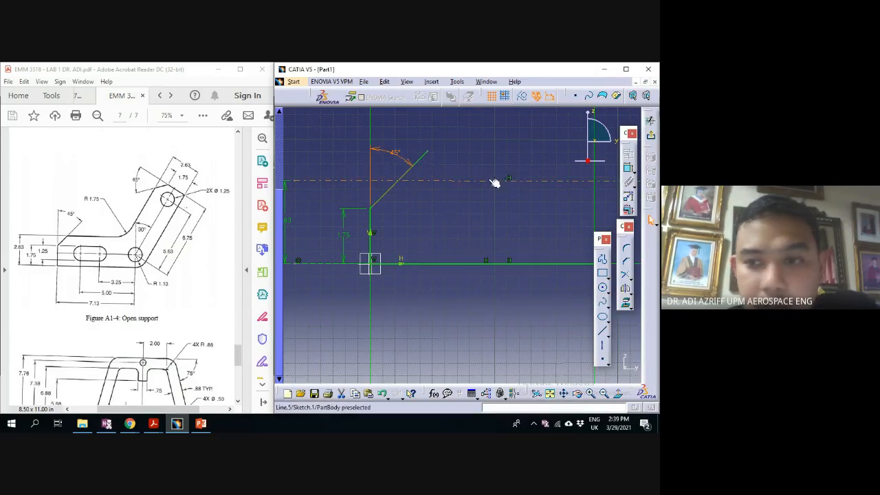
middle_drag(478, 210, 479, 210)
click(479, 209)
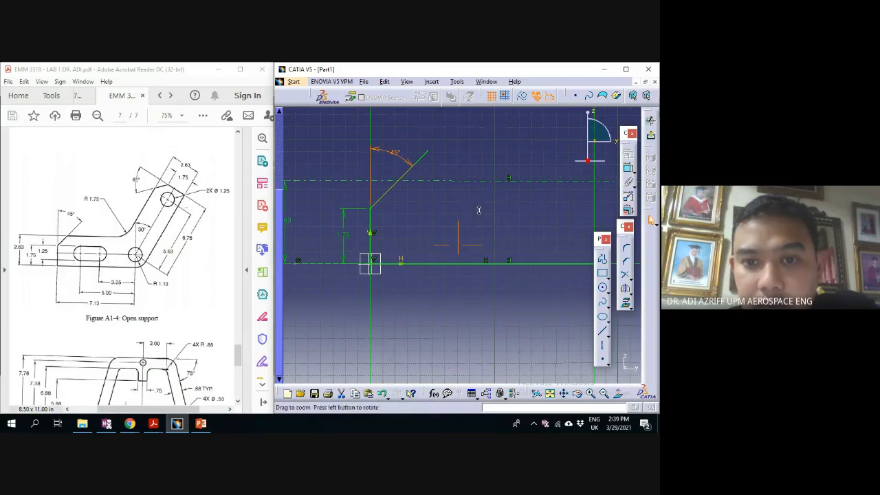
click(603, 335)
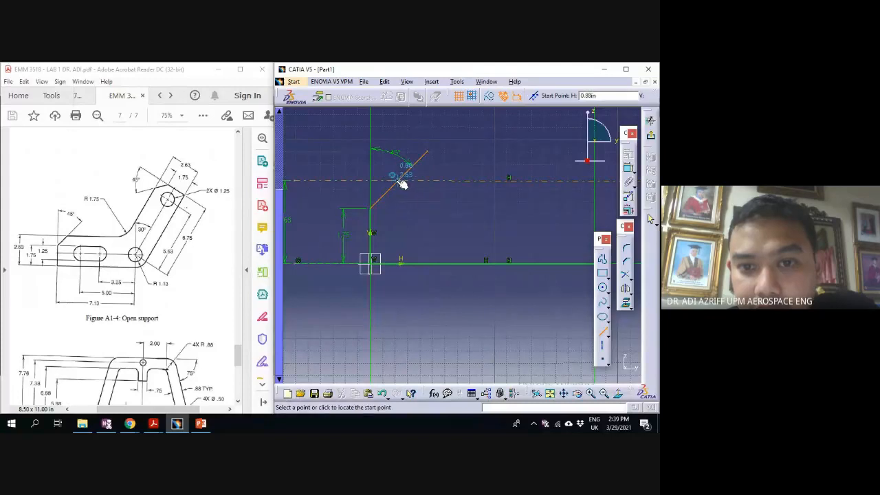
click(397, 181)
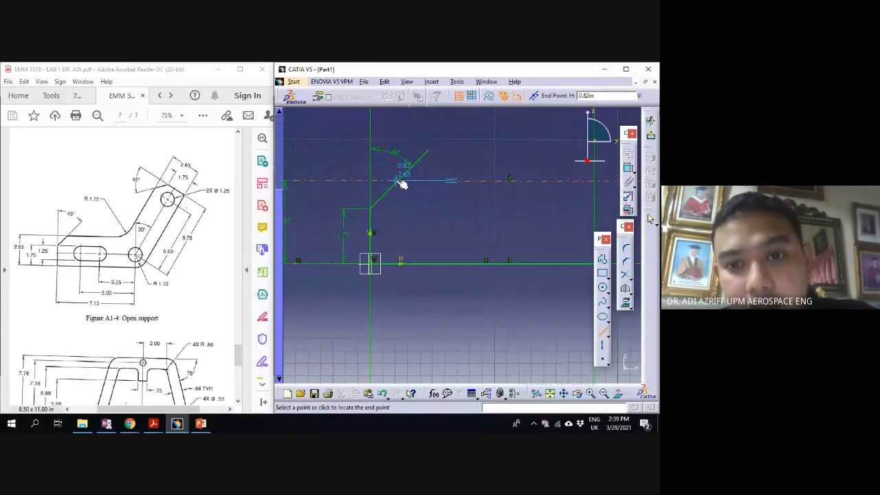
key(Escape)
click(467, 235)
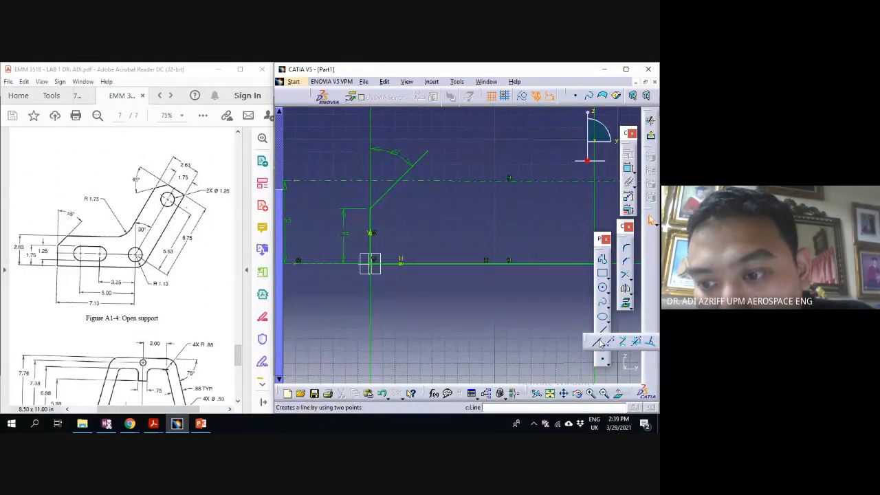
Draw a horizontal profile line along the upper horizontal axis, from where it crosses the 45° line to the second vertical axis
click(602, 331)
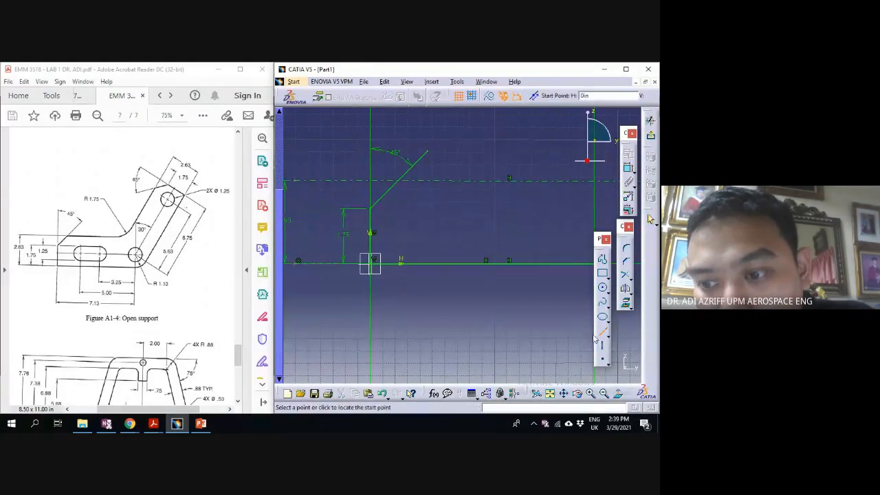
click(406, 184)
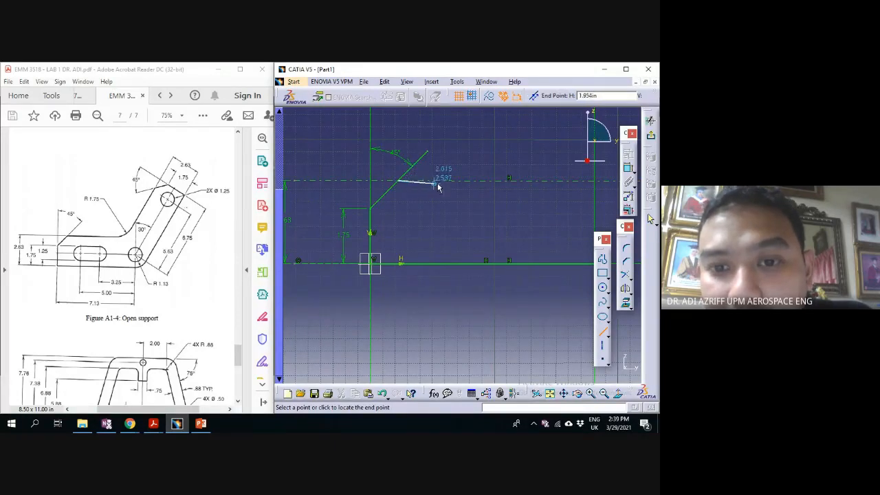
click(592, 180)
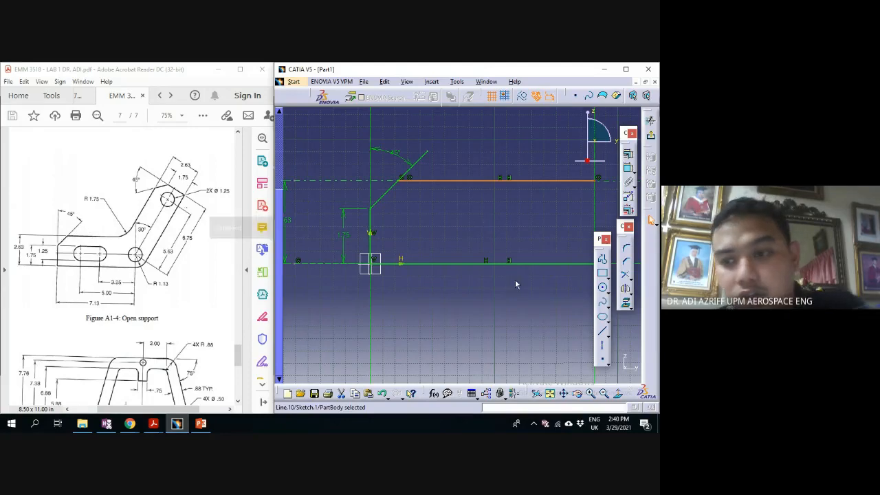
Try to trim the 45° line where it meets the upper horizontal profile line
click(406, 180)
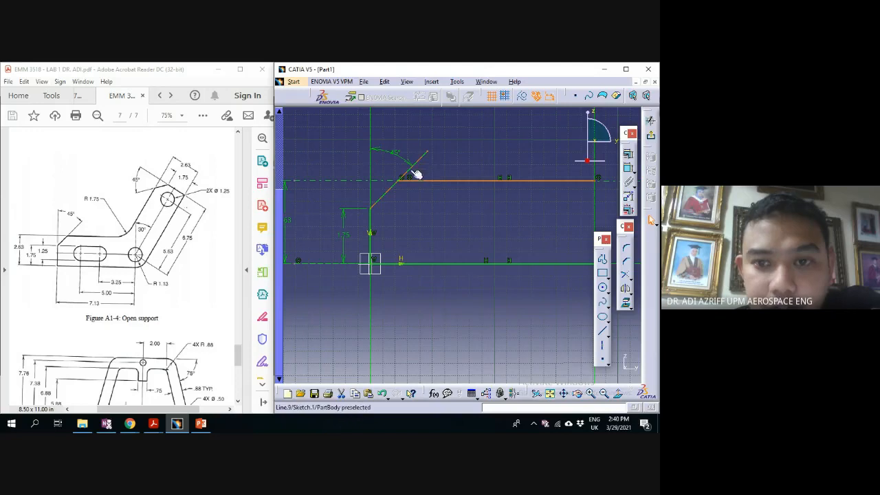
click(626, 274)
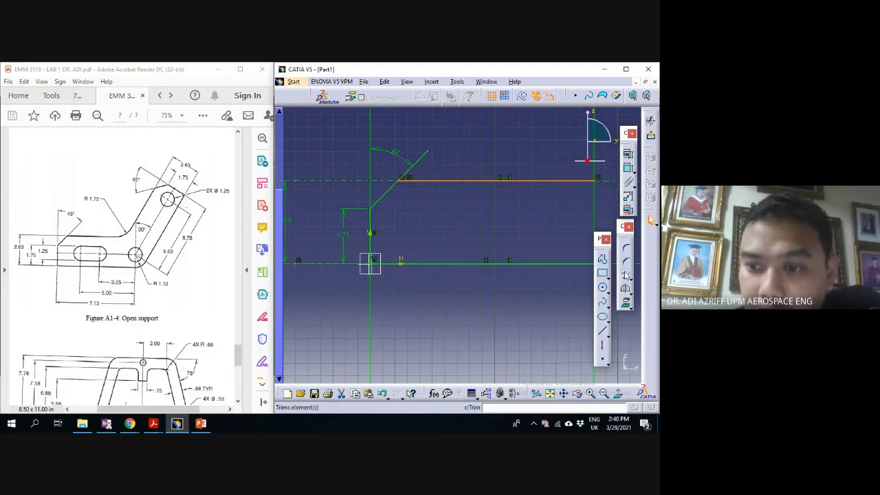
click(627, 277)
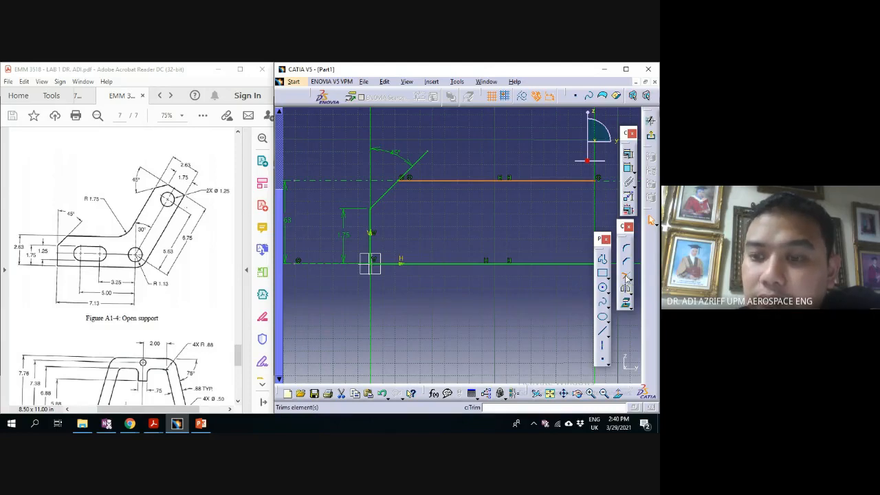
click(413, 167)
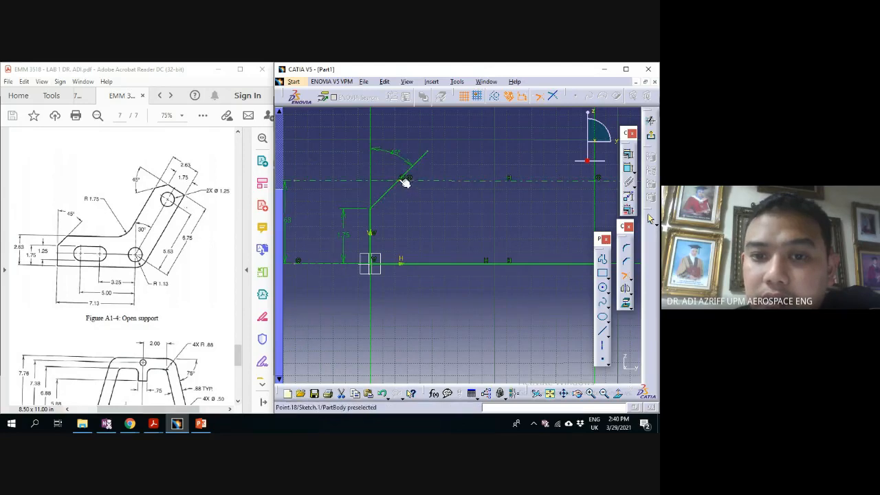
click(404, 180)
click(628, 277)
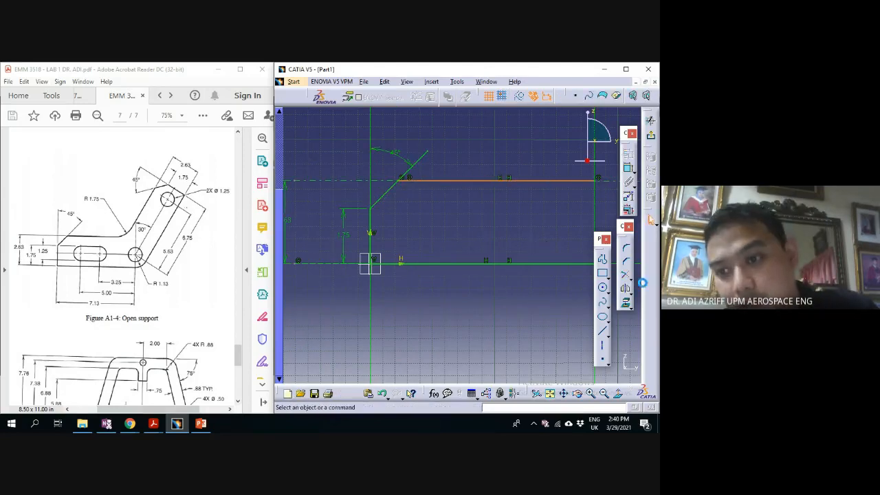
click(630, 279)
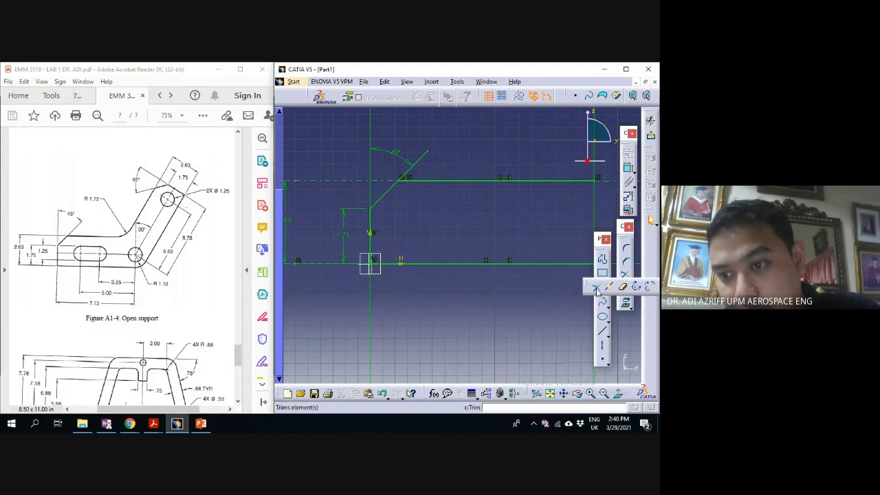
click(597, 289)
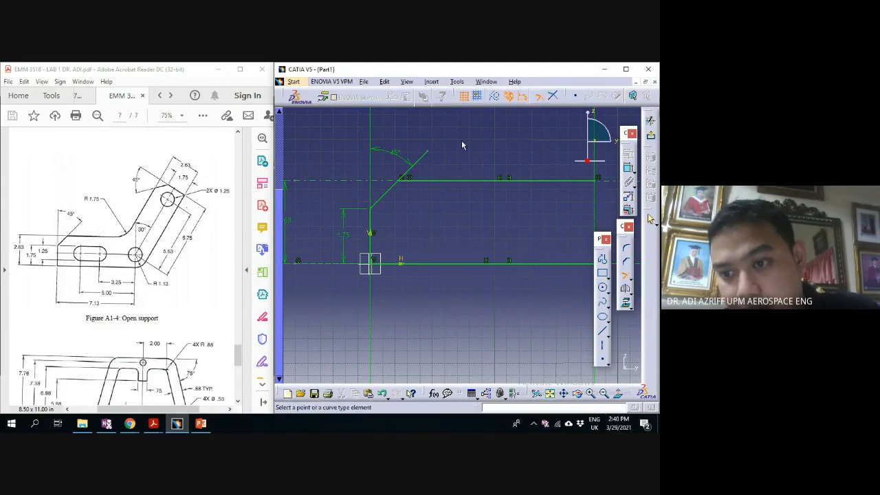
click(426, 160)
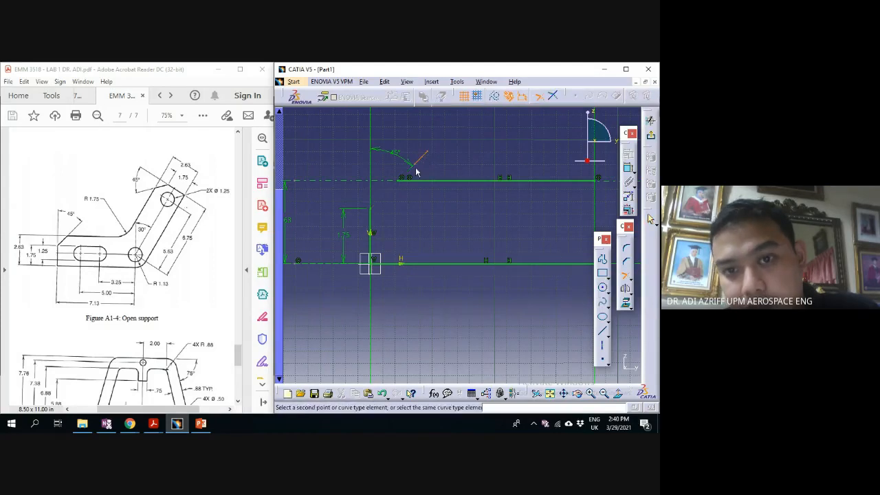
click(372, 209)
Trim off the part of the 45° line above the upper profile line and move its angle dimension above the corner
click(626, 273)
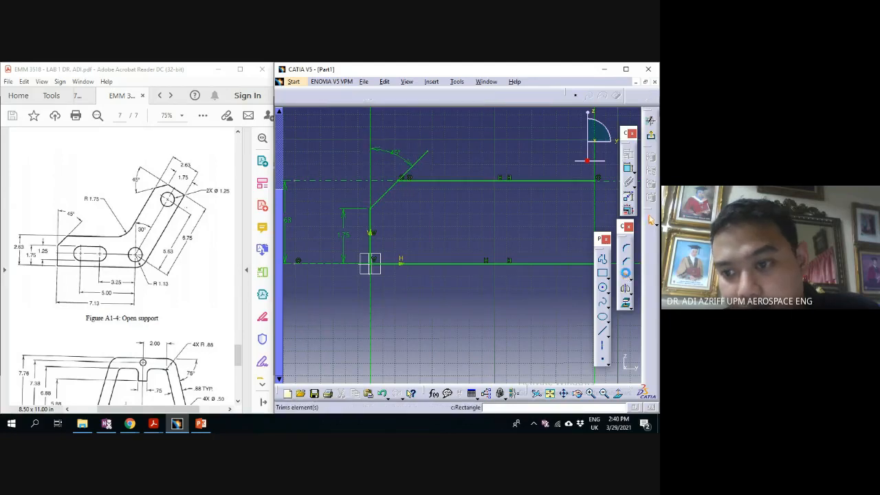
click(392, 197)
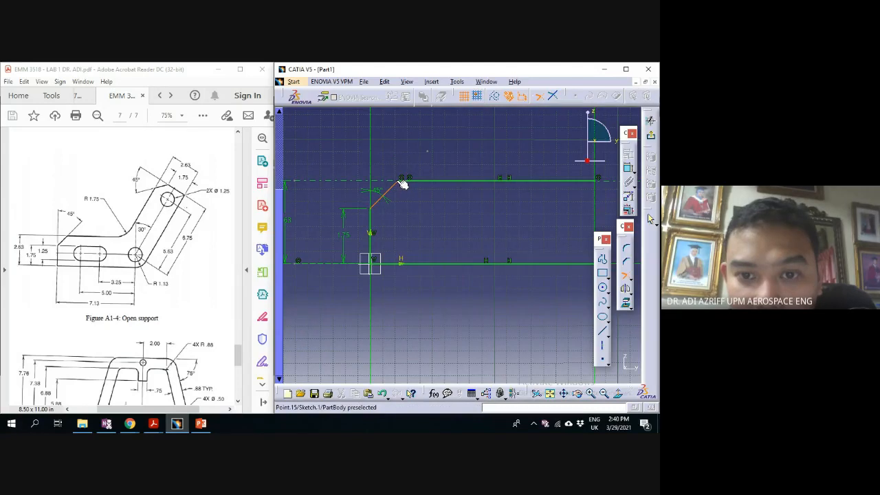
click(402, 183)
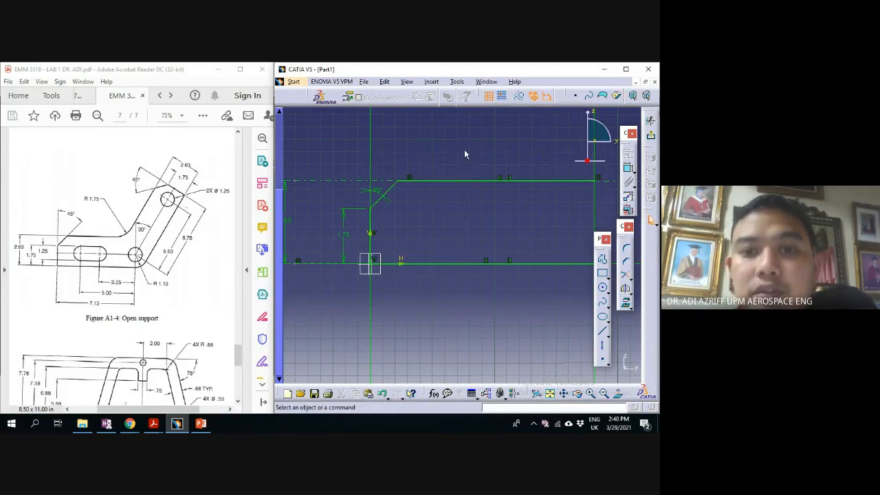
drag(379, 199, 404, 143)
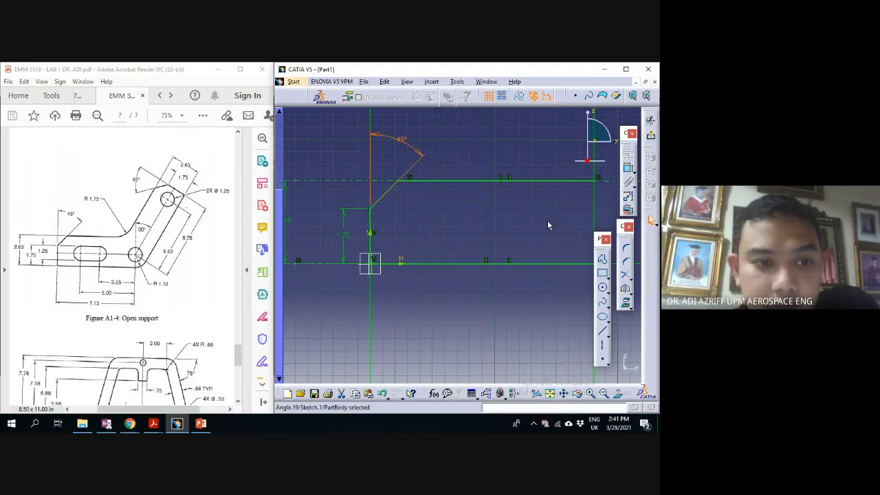
Draw a horizontal axis about 1.18 in above the lower horizontal axis, extending past both vertical axes
ctrl+middle_drag(506, 209, 509, 238)
mouse_move(510, 238)
middle_down()
mouse_move(418, 227)
mouse_move(423, 246)
mouse_move(424, 229)
mouse_move(456, 215)
mouse_move(447, 226)
middle_up()
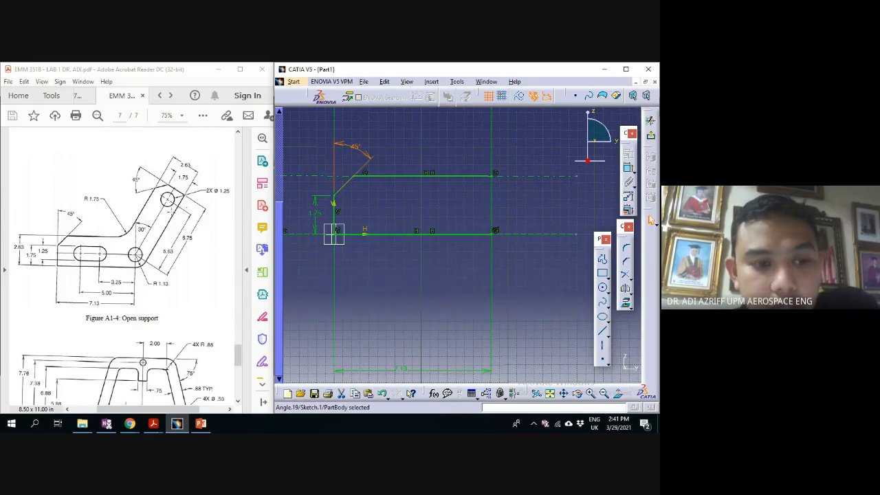
mouse_move(386, 258)
middle_down()
mouse_move(388, 245)
mouse_move(362, 257)
middle_up()
click(387, 258)
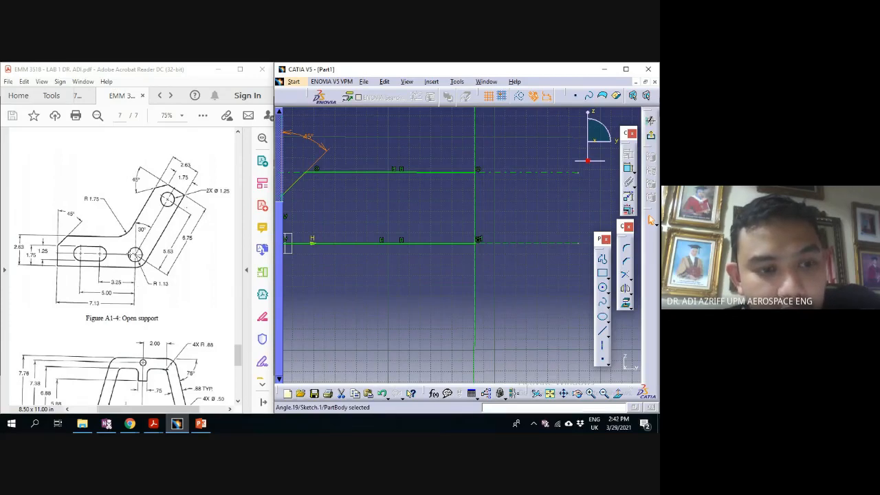
scroll(131, 254, down, 1)
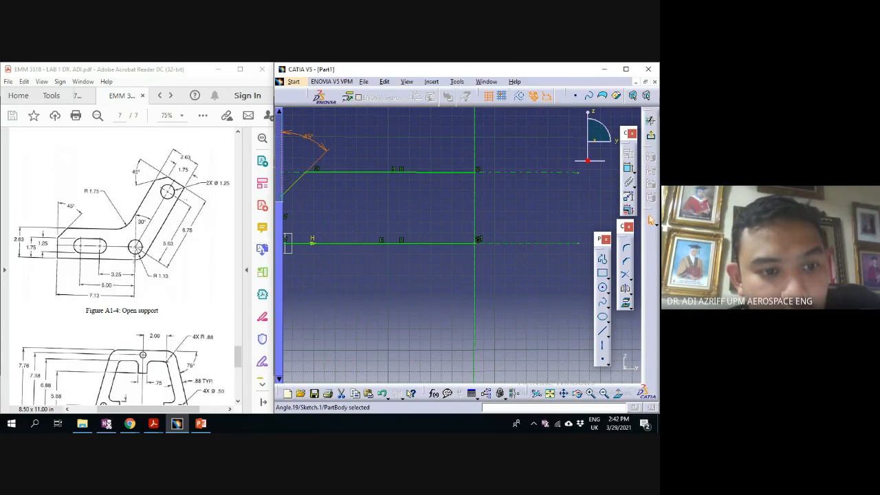
mouse_move(423, 268)
middle_down()
mouse_move(408, 286)
mouse_move(431, 283)
middle_up()
click(423, 269)
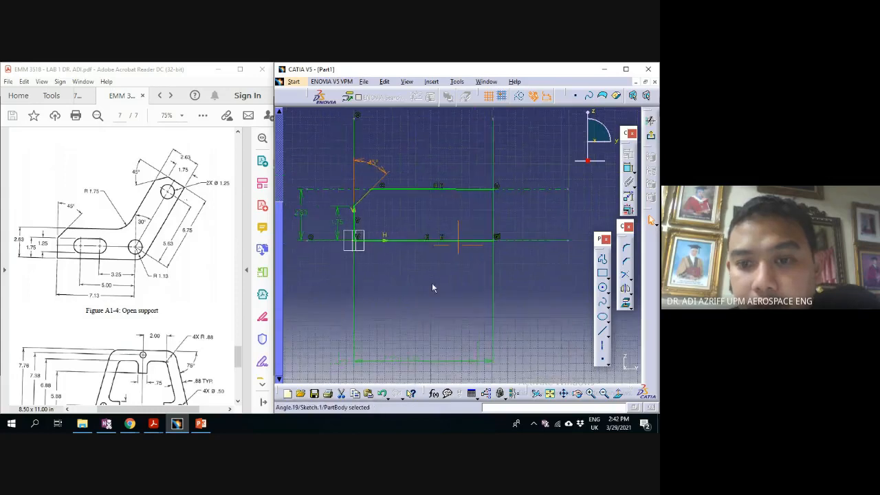
click(603, 347)
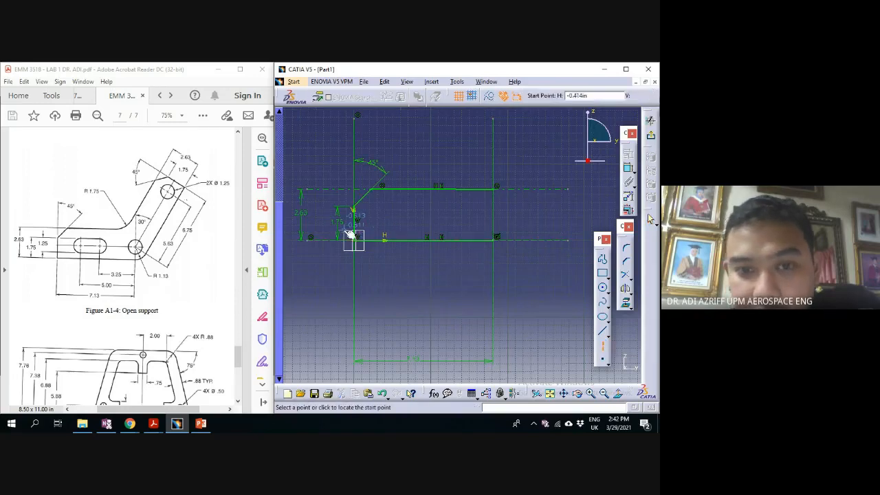
click(309, 219)
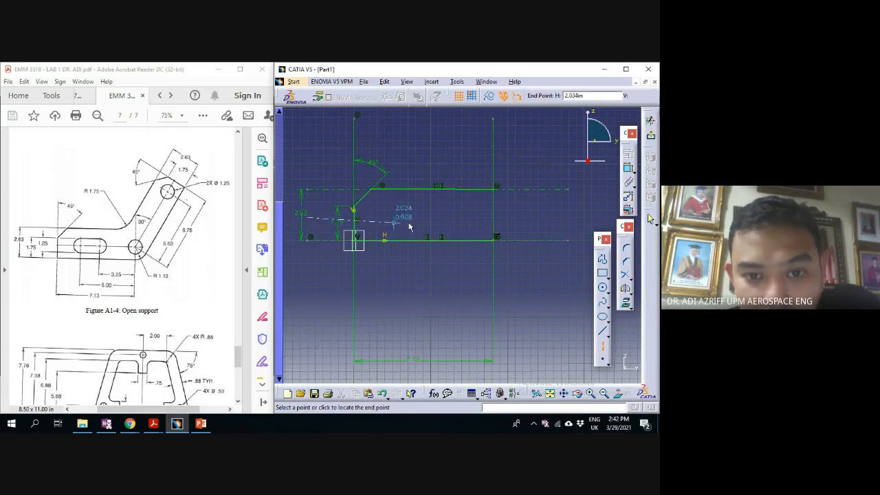
click(568, 221)
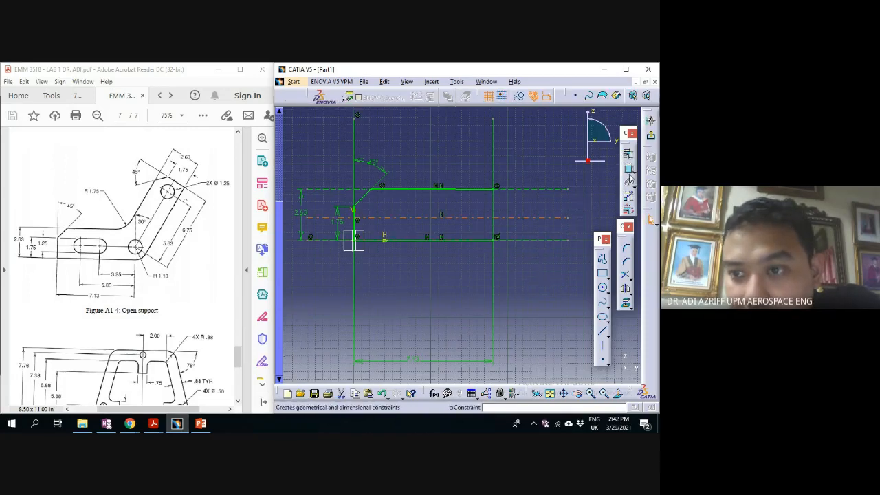
Dimension the distance between the middle and lower horizontal axes and set it to 1.13 in
click(629, 172)
click(512, 238)
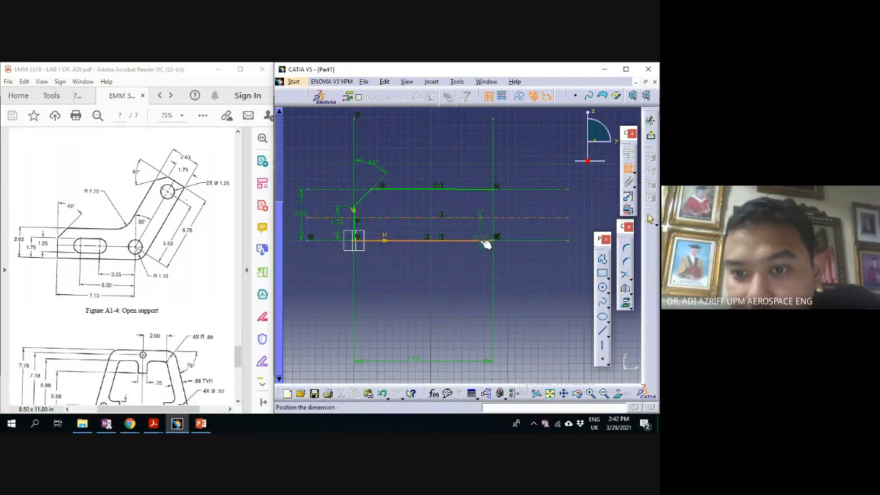
click(579, 231)
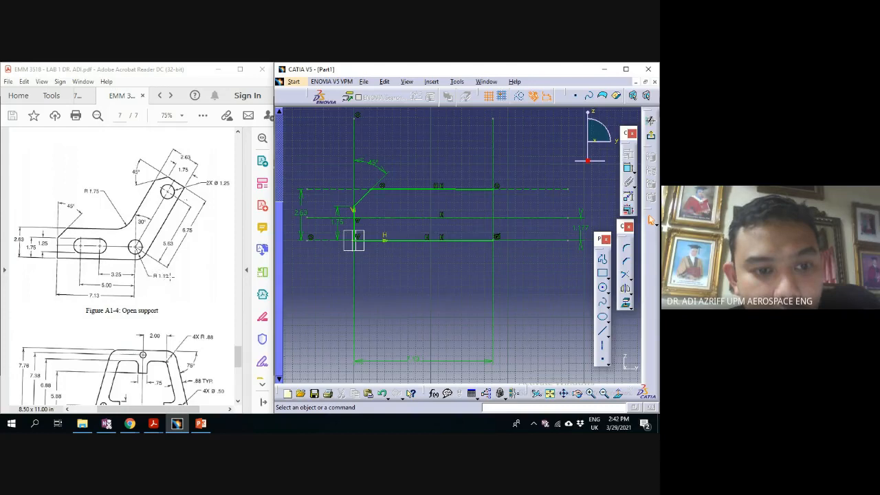
double_click(572, 237)
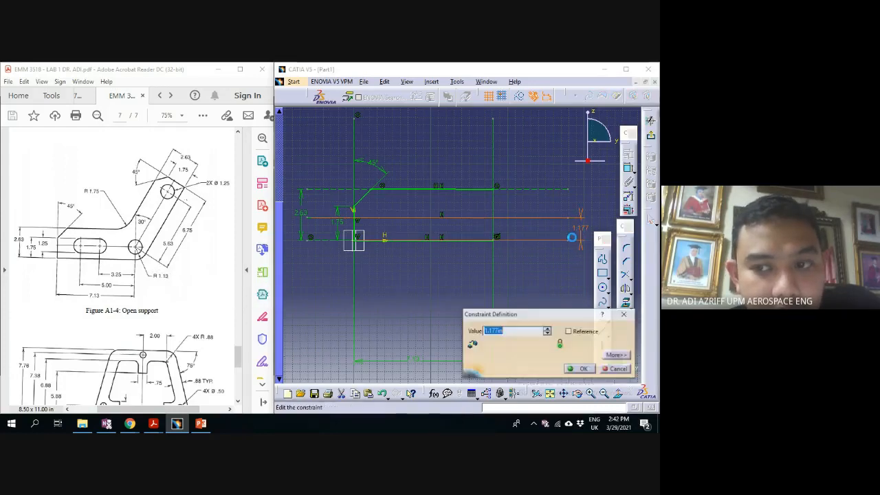
text(1.1)
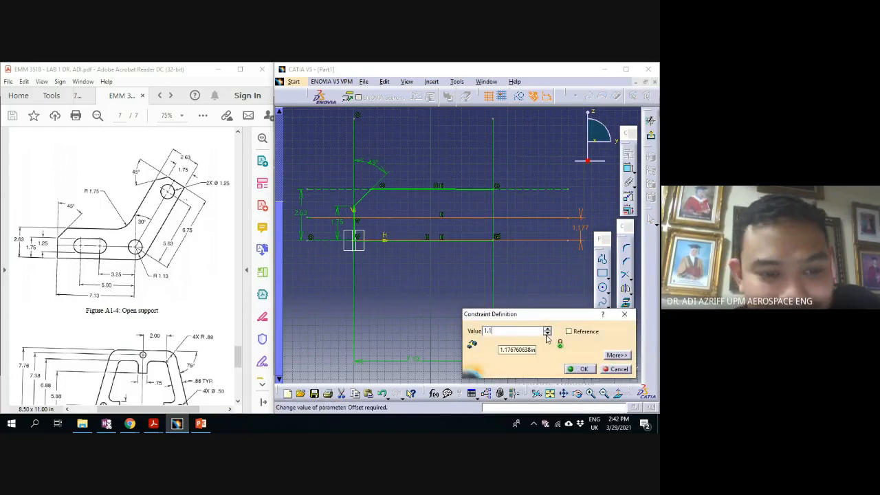
text(3)
key(Return)
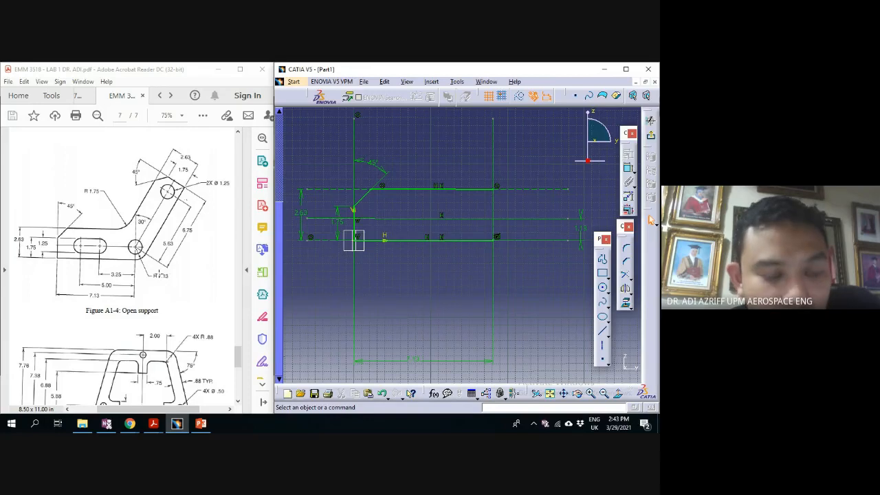
Switch to the PDF in Adobe Acrobat Reader and examine the full dimensioned open support figure A1-4
click(138, 260)
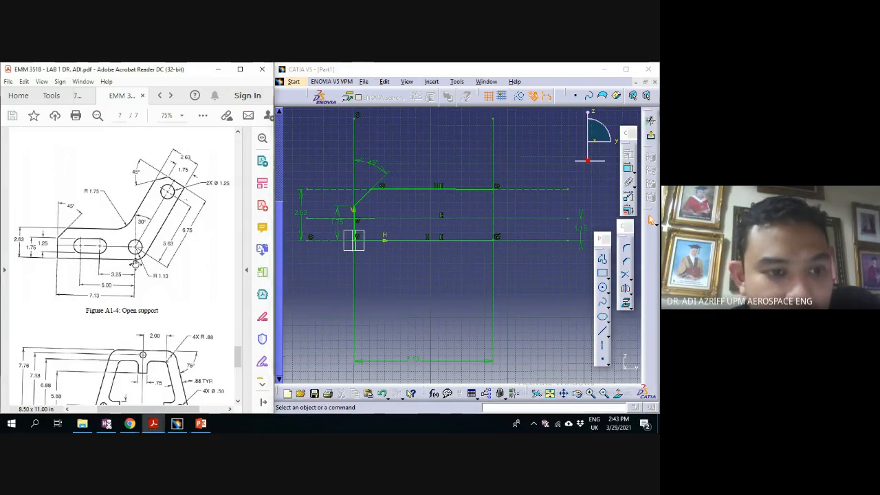
ctrl+scroll(138, 260, up, 5)
ctrl+scroll(137, 260, up, 4)
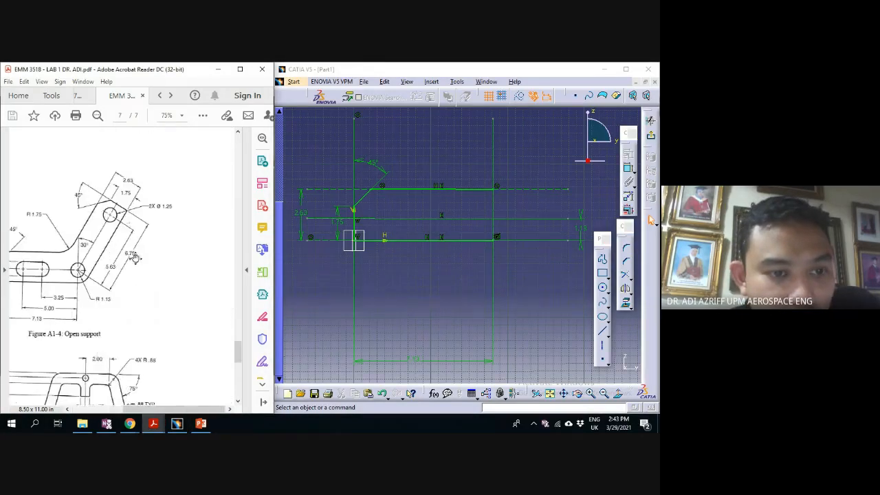
right_click(137, 261)
click(123, 281)
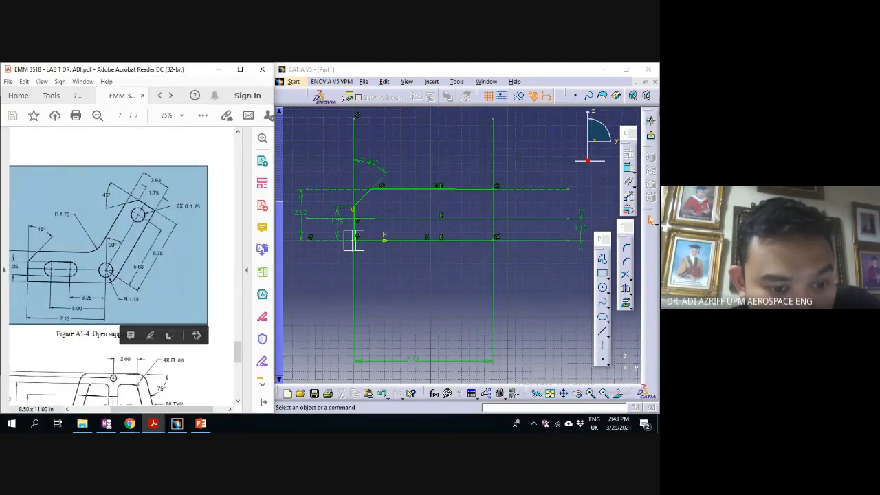
drag(162, 411, 148, 411)
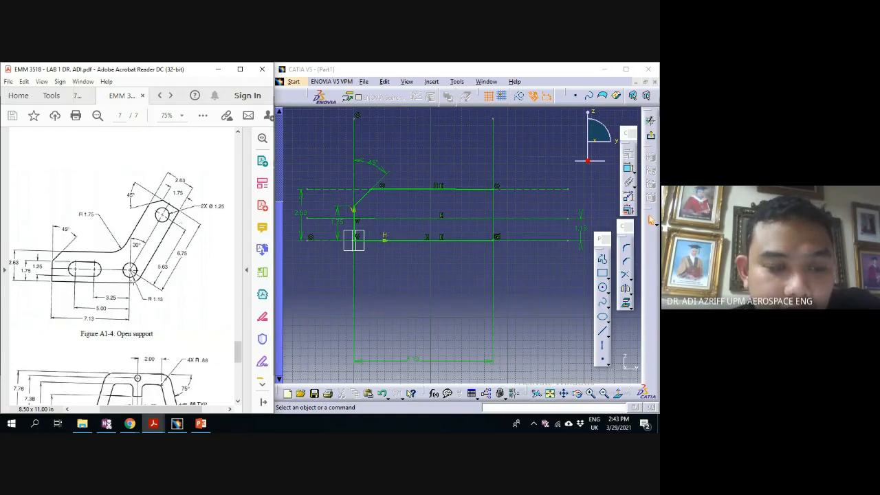
Delete the middle horizontal axis and redraw it about 1.23 in above the lower horizontal axis, extending past both vertical axes
click(540, 218)
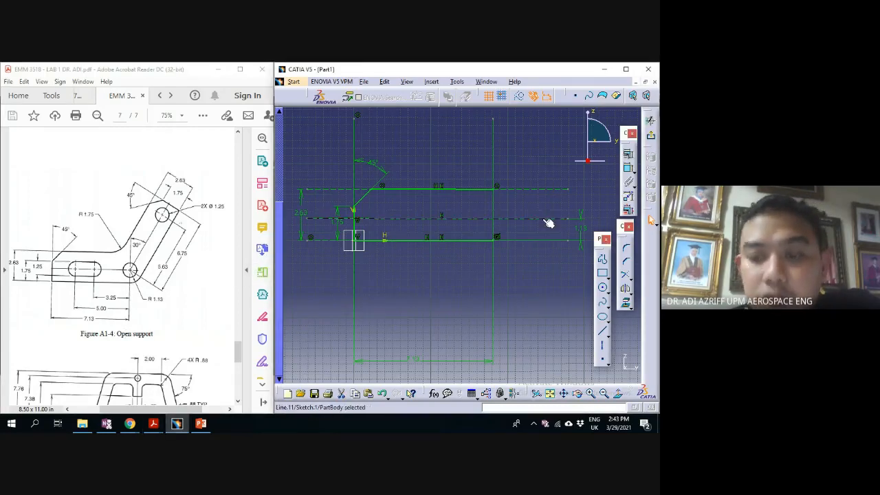
key(Delete)
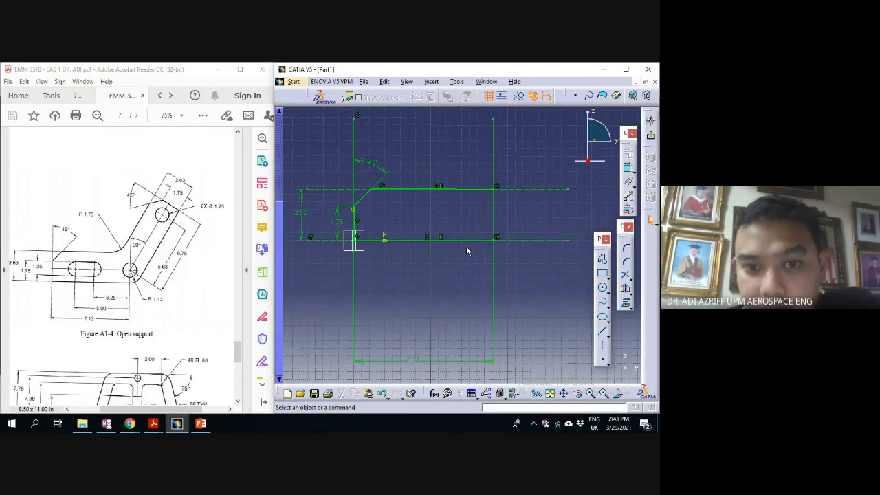
click(603, 349)
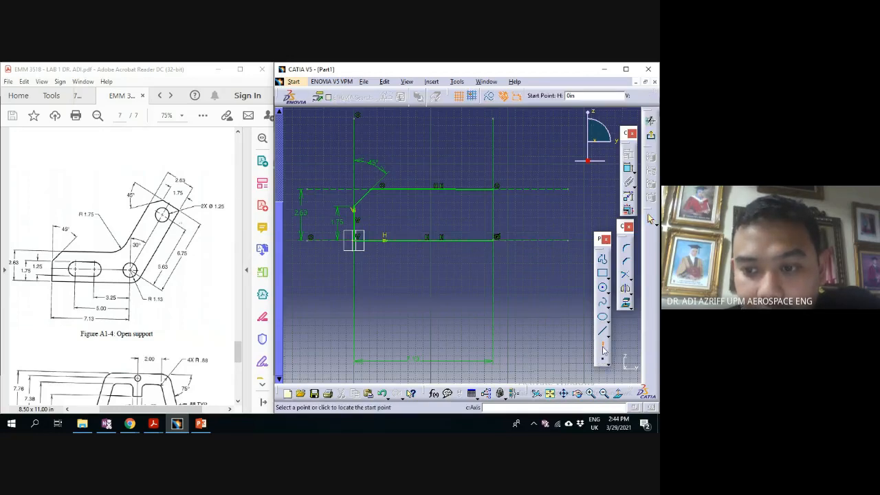
click(308, 220)
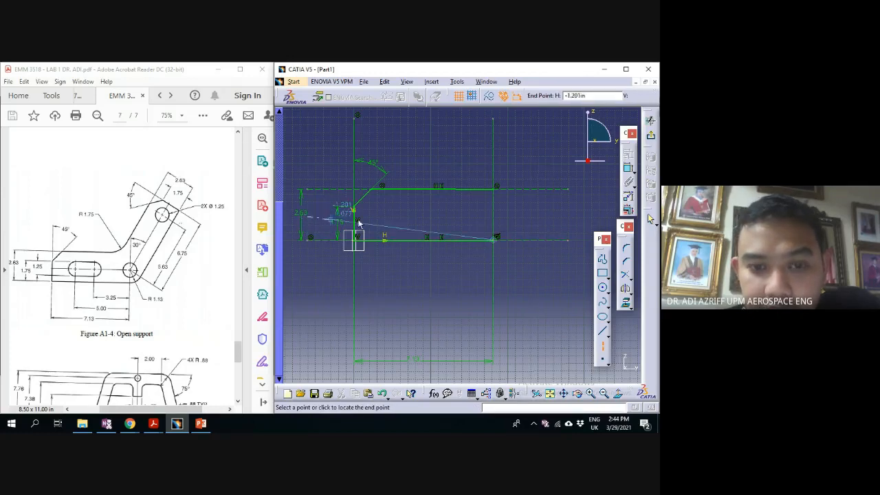
click(569, 220)
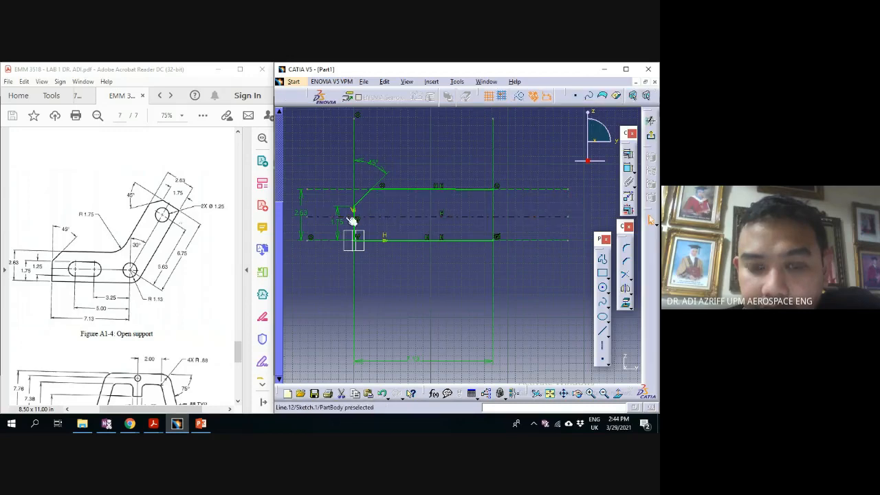
Dimension the redrawn middle axis from the lower horizontal axis and set the offset to 1.13 in
click(628, 167)
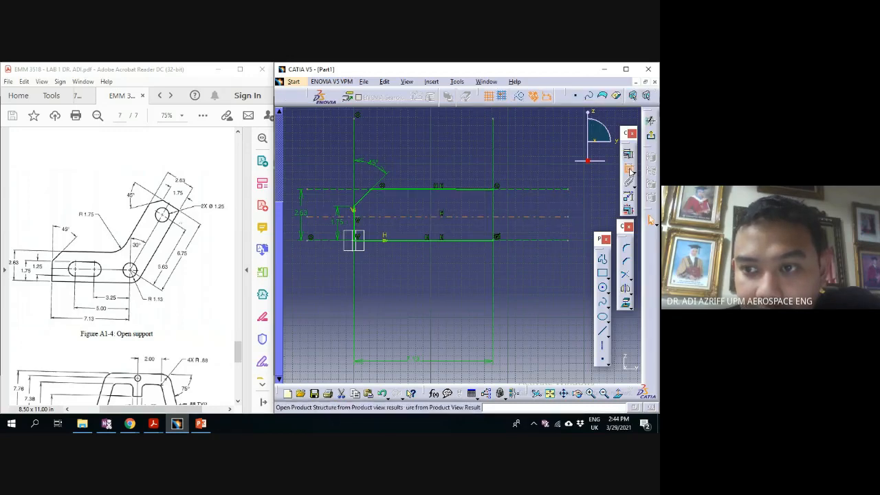
click(498, 239)
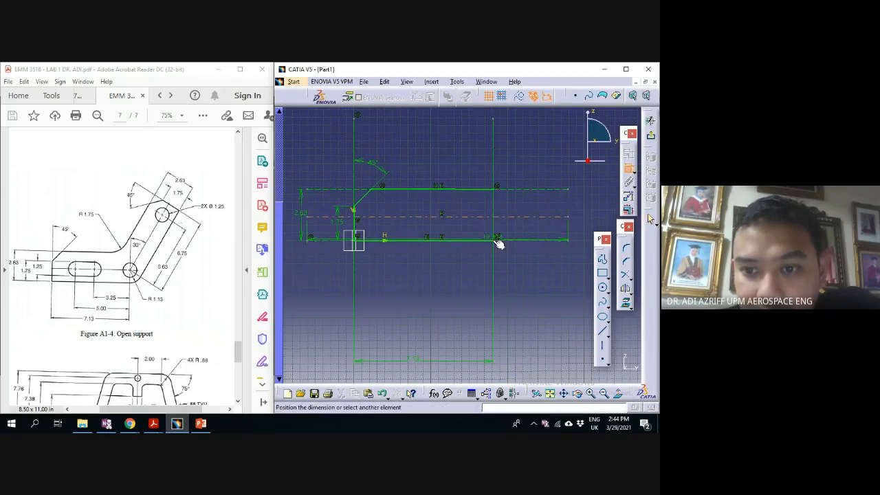
click(521, 240)
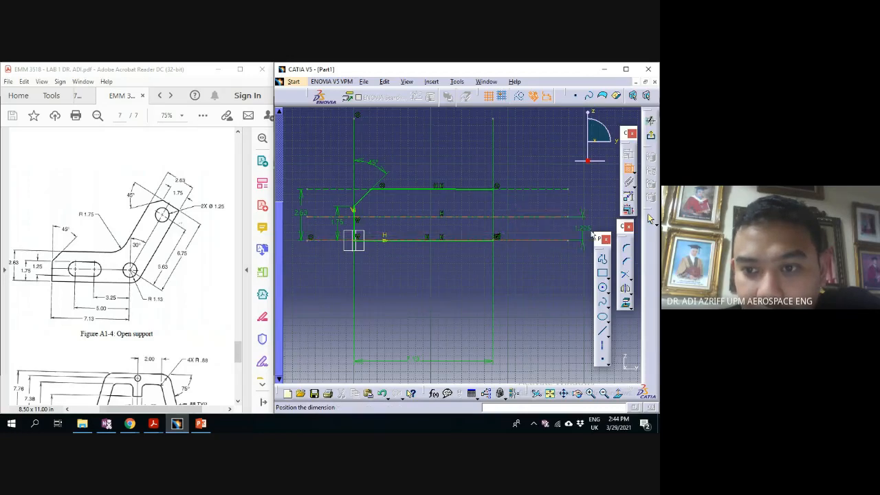
click(586, 232)
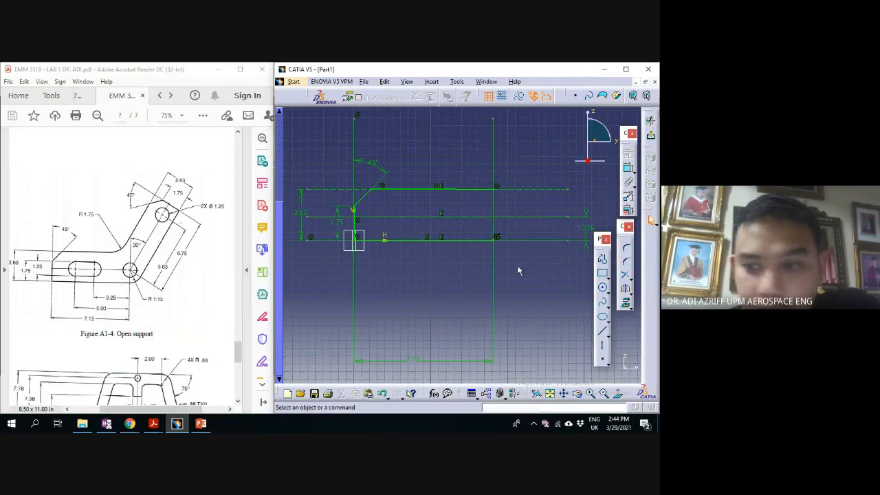
double_click(586, 228)
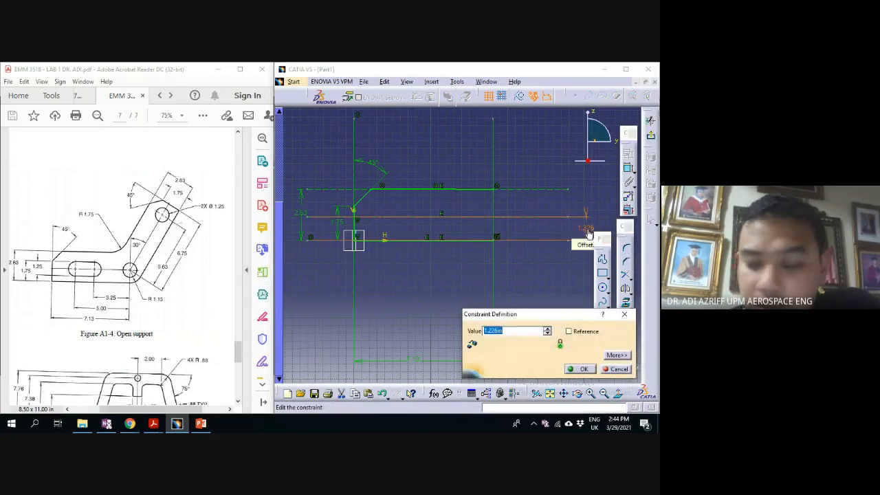
text(1.13)
key(Return)
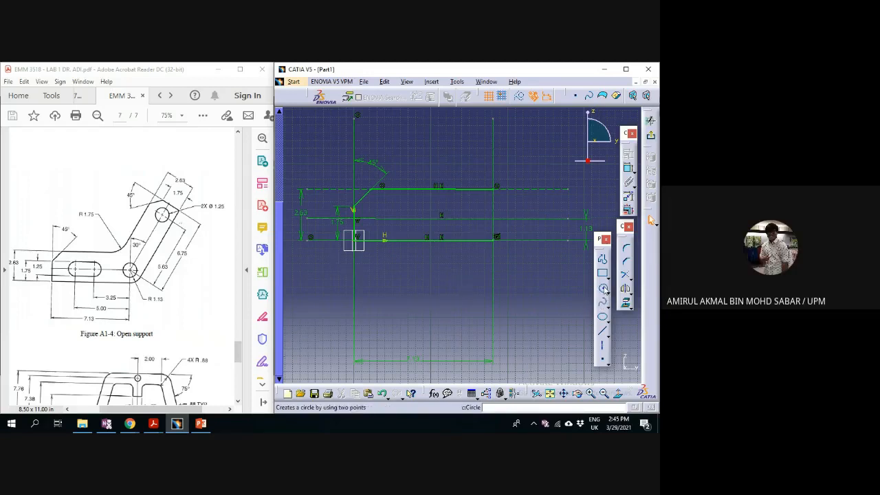
Draw a circle about 5.53 in in diameter centred where the middle axis crosses the second vertical axis, and dimension its diameter
click(603, 290)
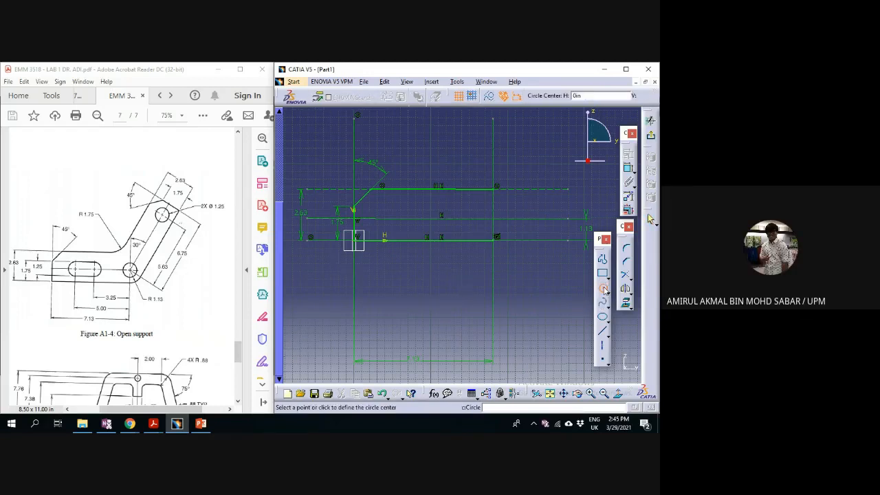
click(495, 220)
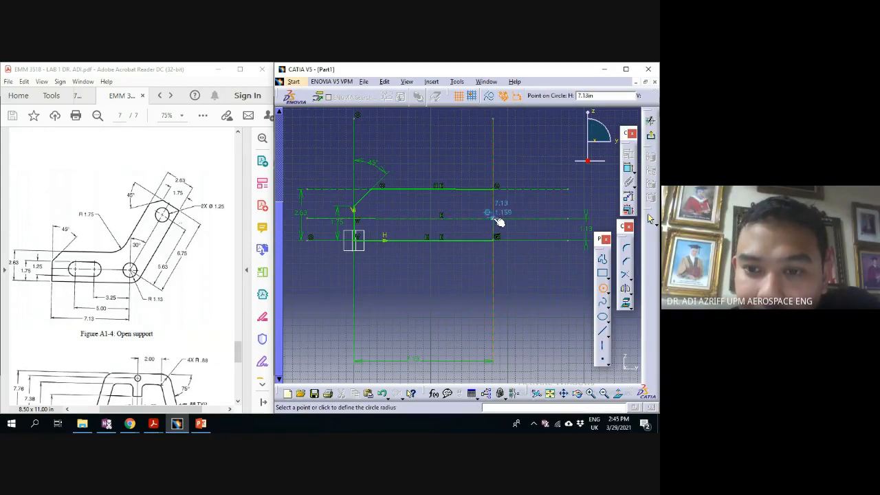
click(524, 267)
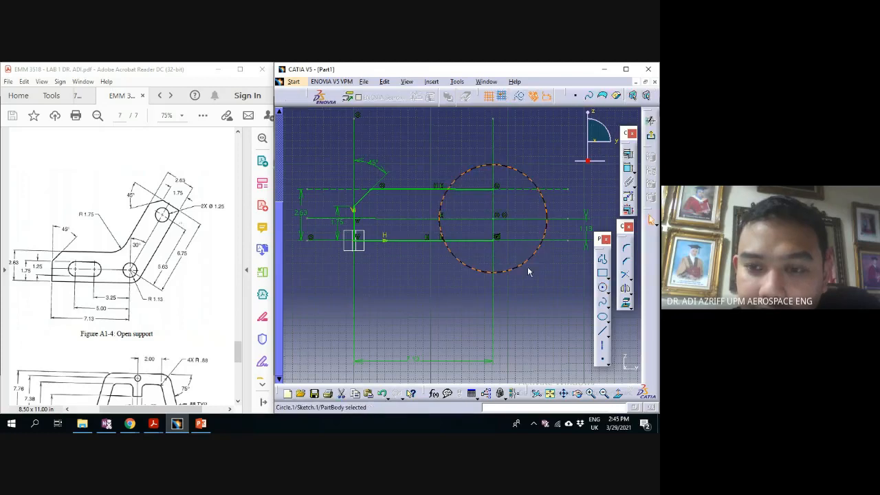
click(627, 167)
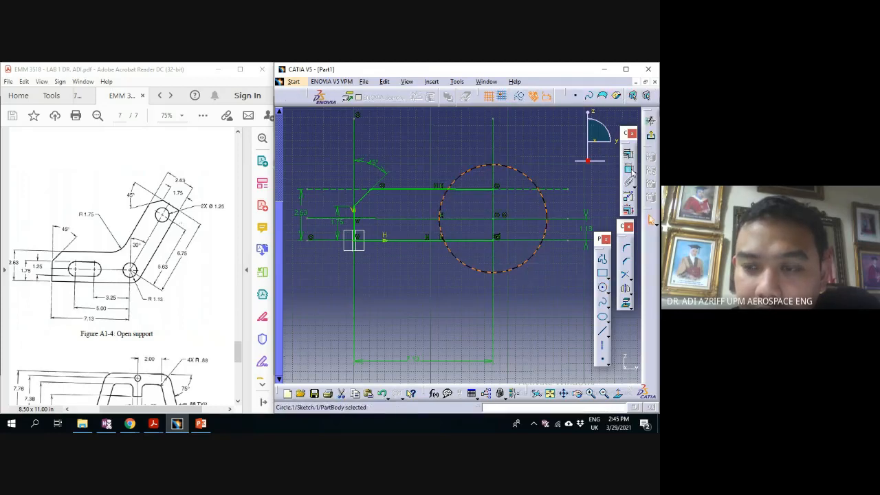
click(544, 284)
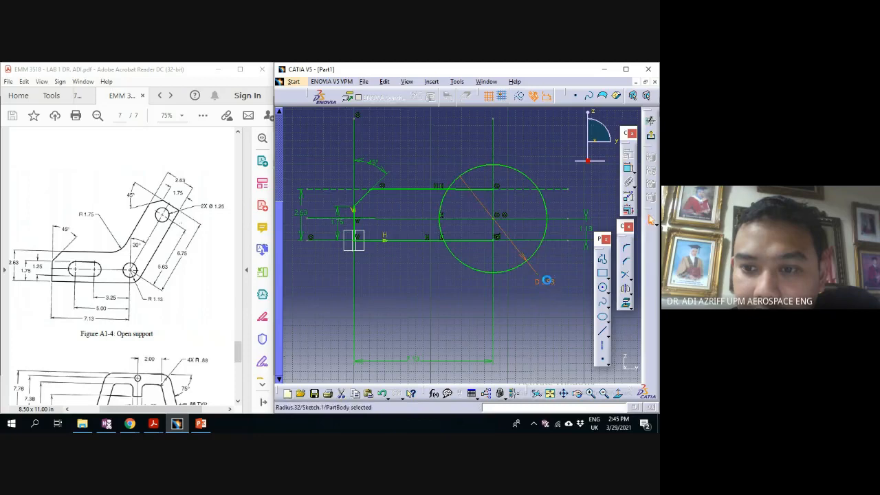
Cancel the edit of the circle's dimension type and delete the circle together with its diameter dimension
double_click(544, 282)
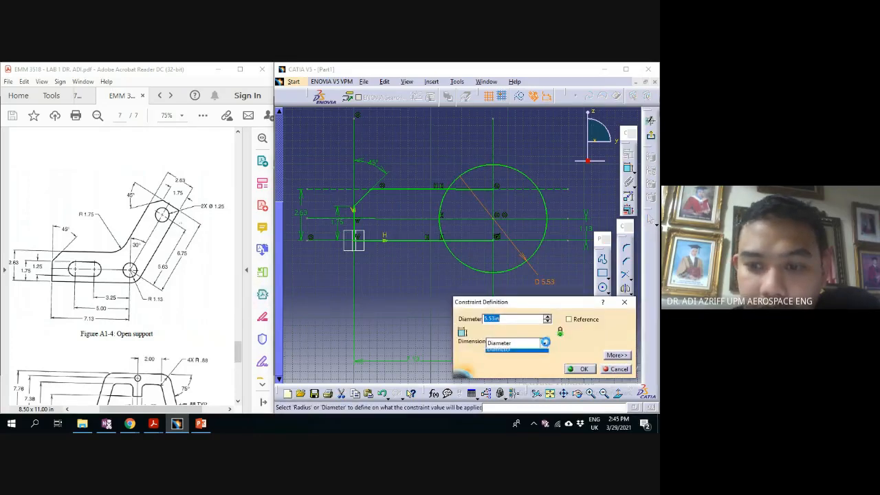
click(527, 348)
click(507, 347)
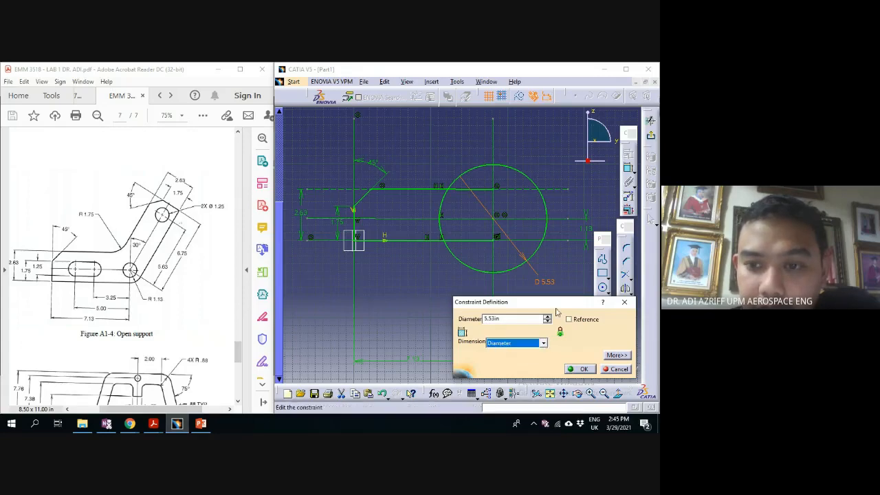
click(606, 370)
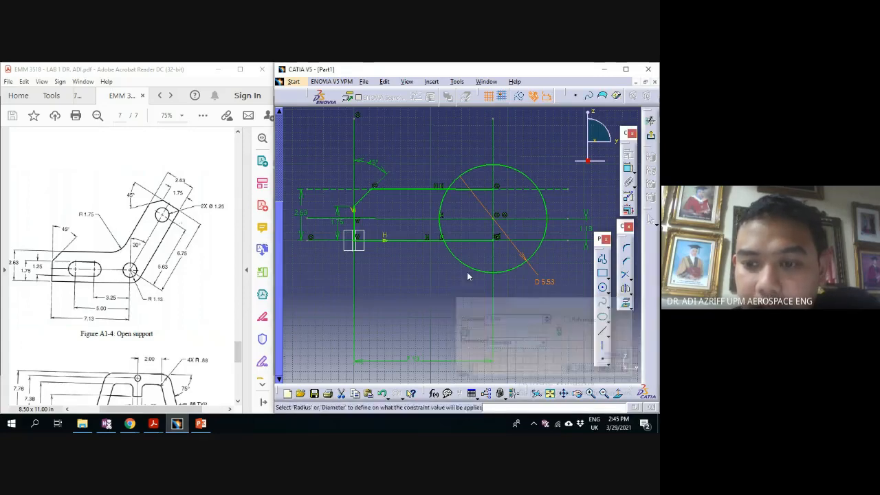
click(514, 267)
key(Delete)
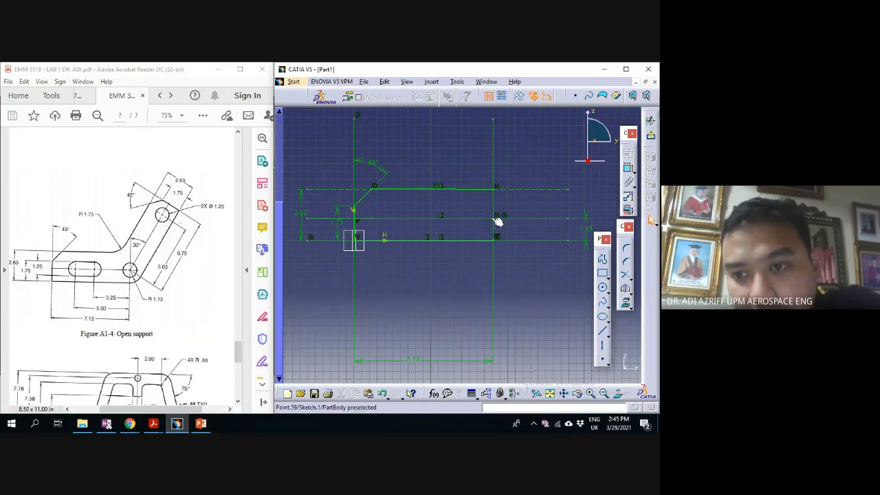
Redraw the circle about 5.8 in in diameter around the crossing of the middle and second vertical axes, and dimension its diameter
click(603, 289)
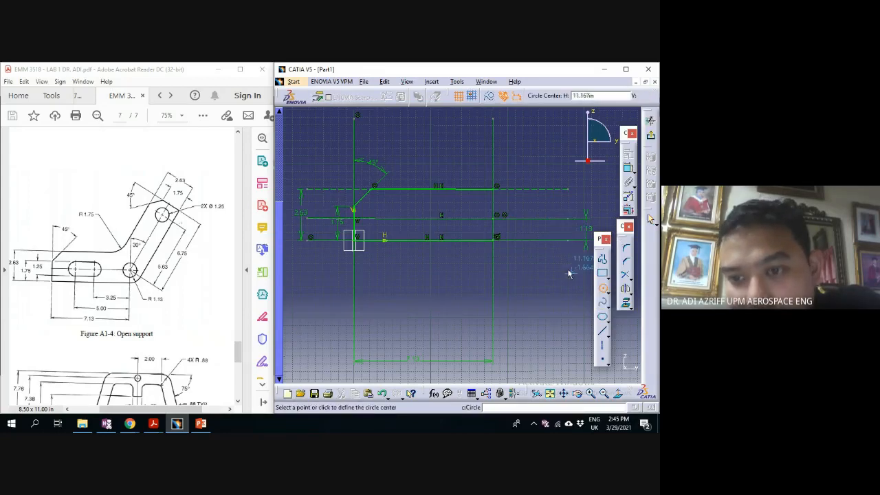
click(493, 217)
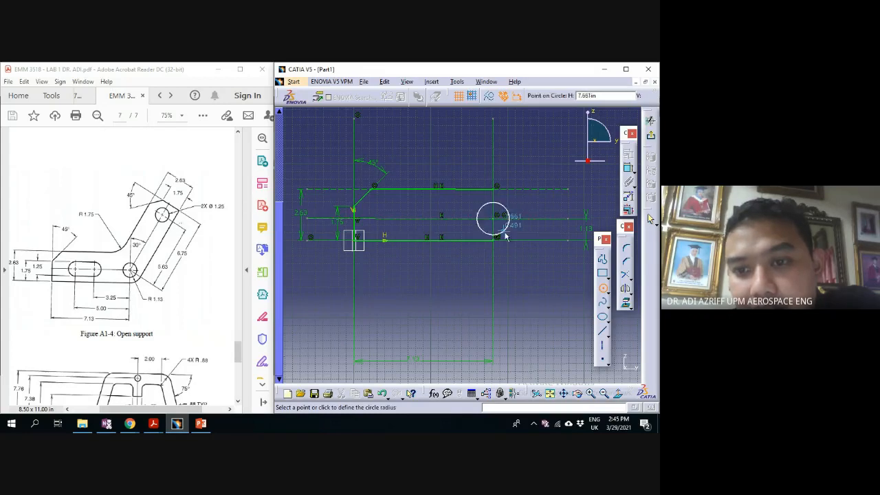
click(522, 271)
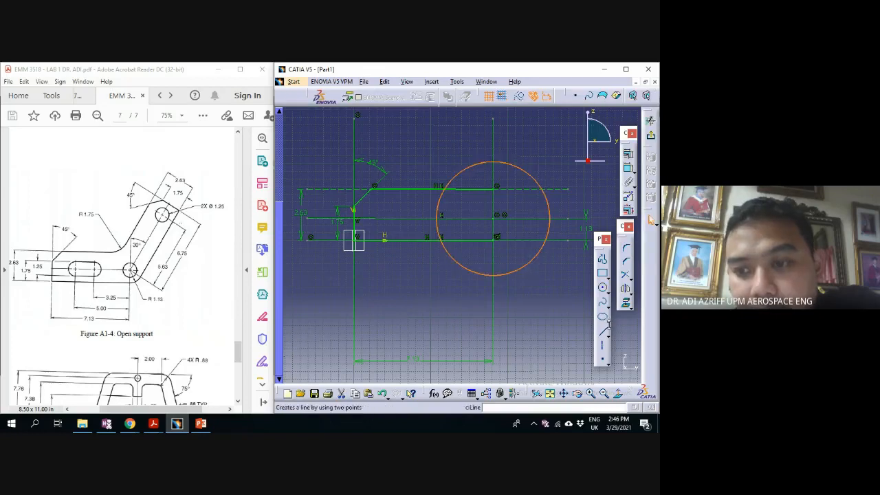
click(629, 169)
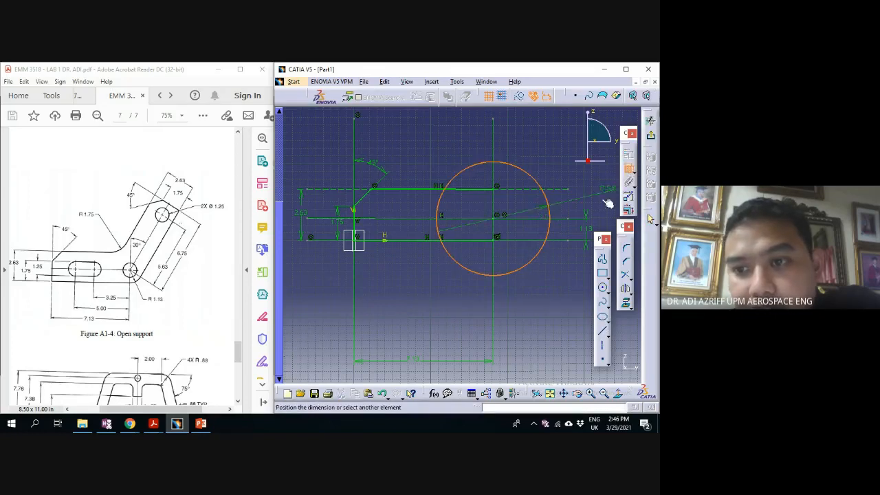
click(547, 234)
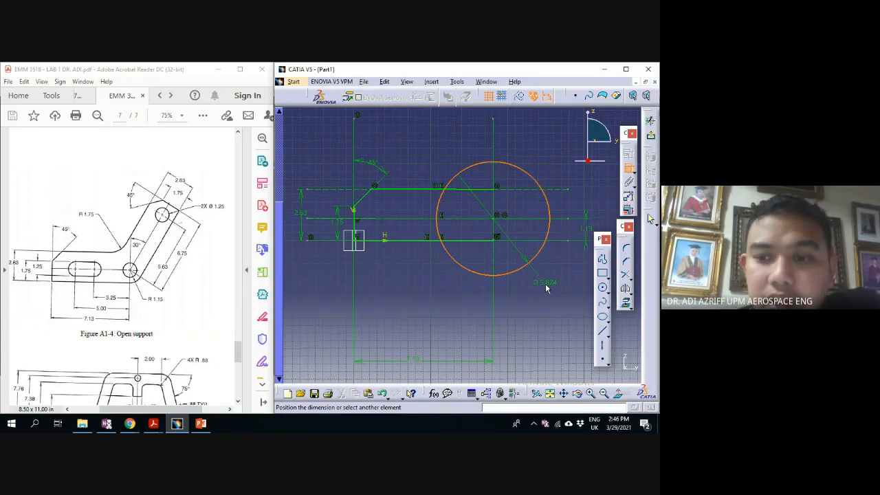
click(546, 289)
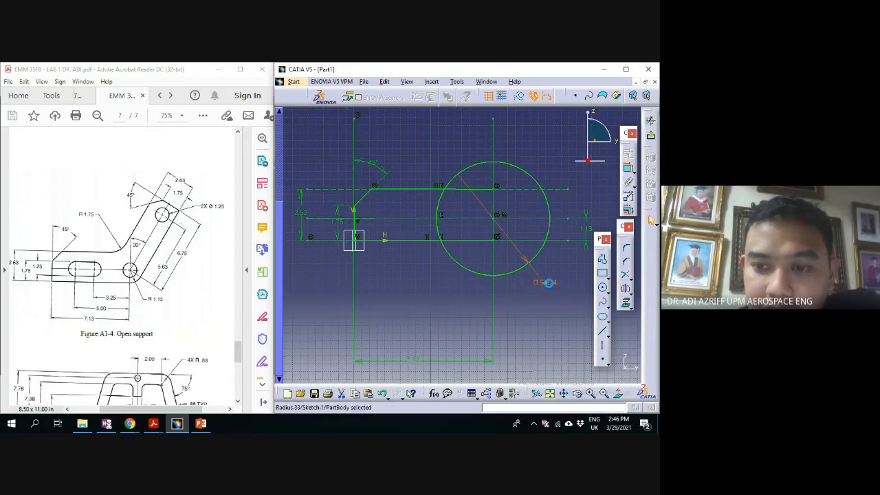
Change the circle's dimension from diameter to radius and set it to 1.13 in
double_click(554, 286)
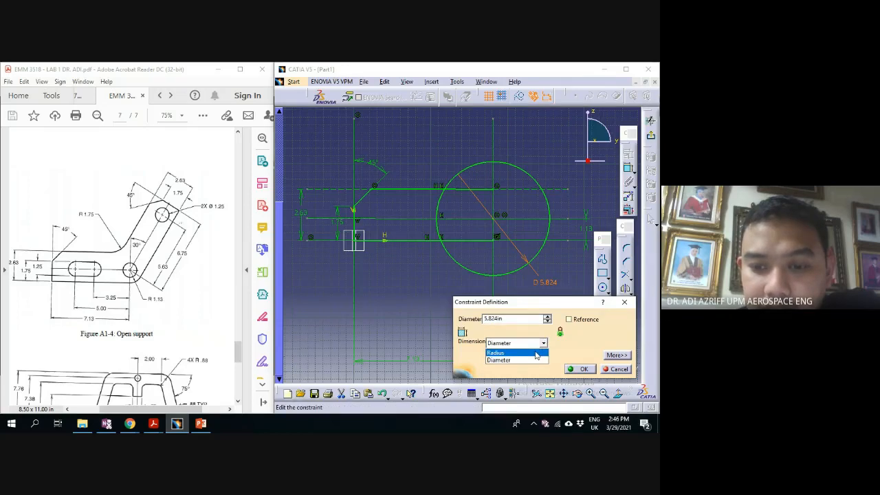
click(536, 352)
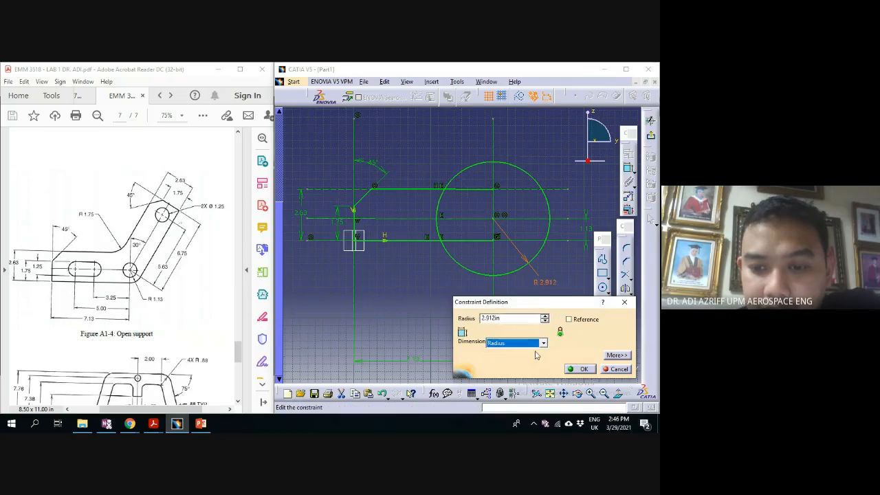
double_click(512, 318)
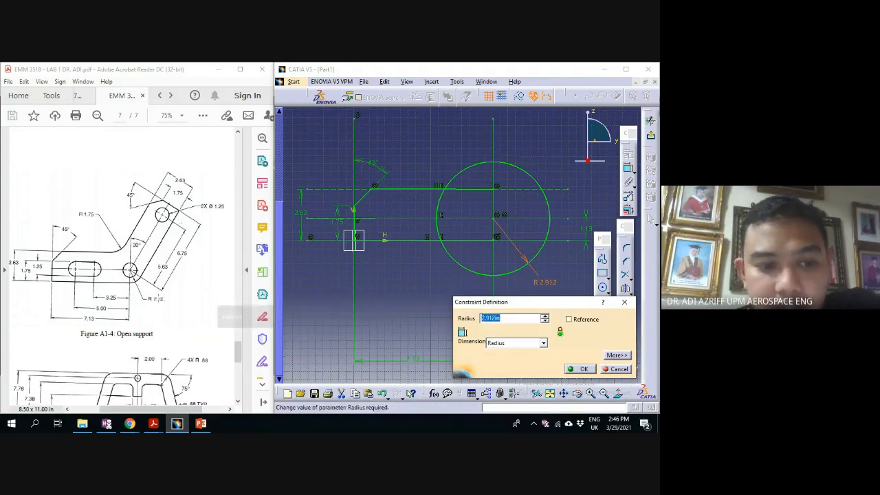
text(1.13)
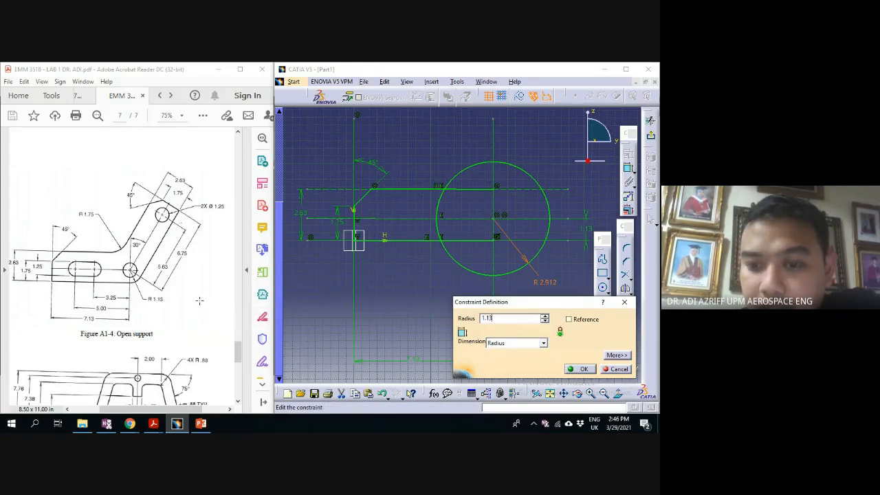
key(Return)
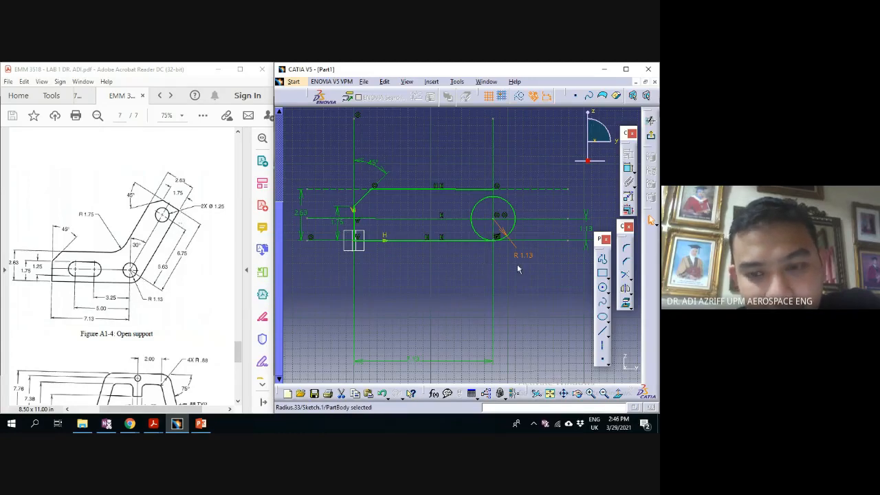
mouse_move(464, 261)
ctrl+middle_down()
mouse_move(468, 271)
mouse_move(450, 271)
ctrl+middle_up()
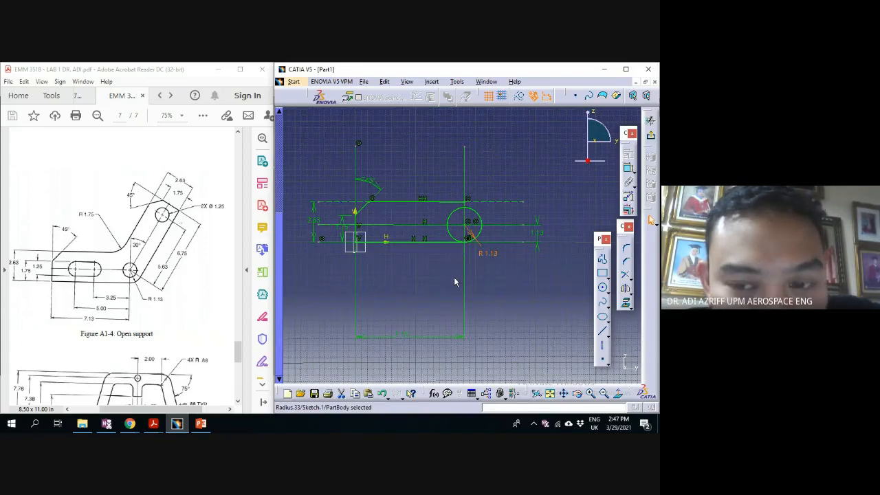
click(136, 425)
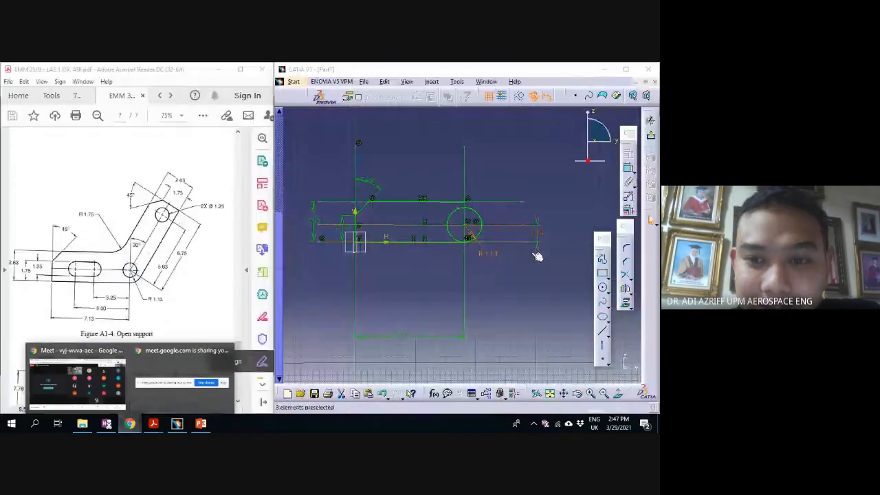
mouse_move(493, 281)
middle_down()
mouse_move(493, 261)
mouse_move(488, 279)
mouse_move(440, 273)
mouse_move(443, 294)
middle_up()
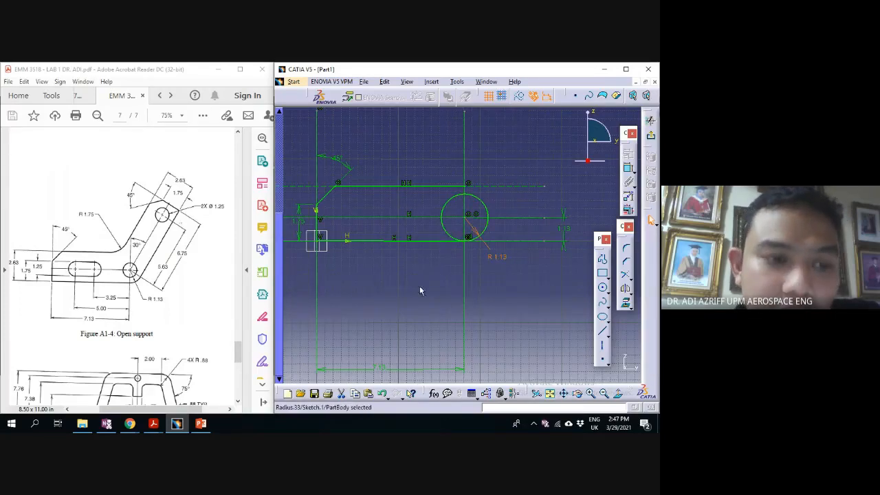
mouse_move(436, 258)
middle_down()
mouse_move(441, 251)
mouse_move(422, 282)
mouse_move(454, 261)
mouse_move(465, 275)
mouse_move(456, 269)
mouse_move(445, 278)
middle_up()
click(436, 258)
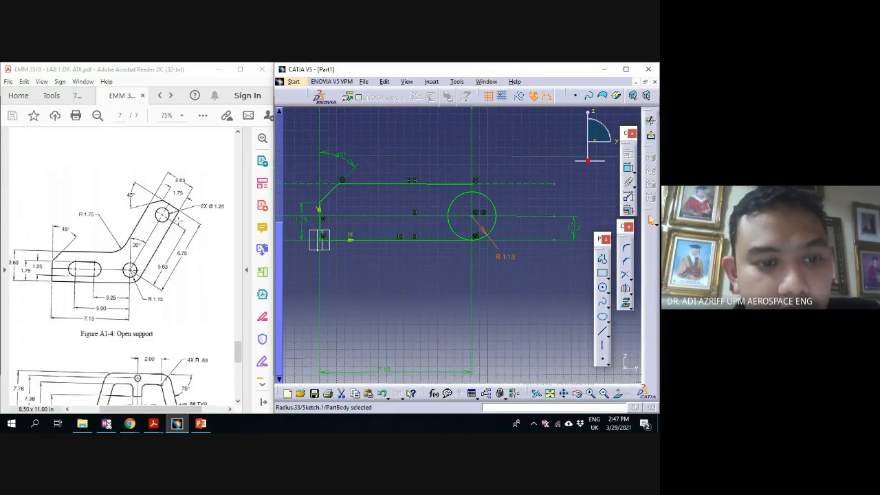
click(604, 333)
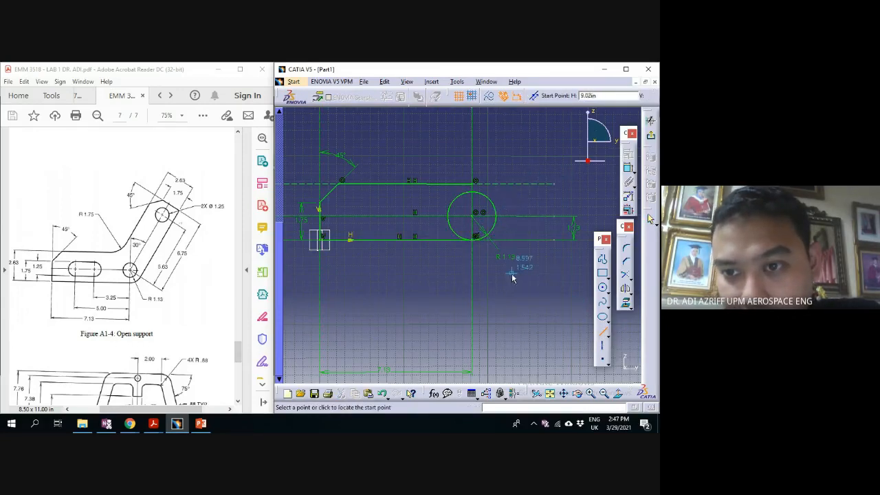
middle_drag(495, 269, 478, 276)
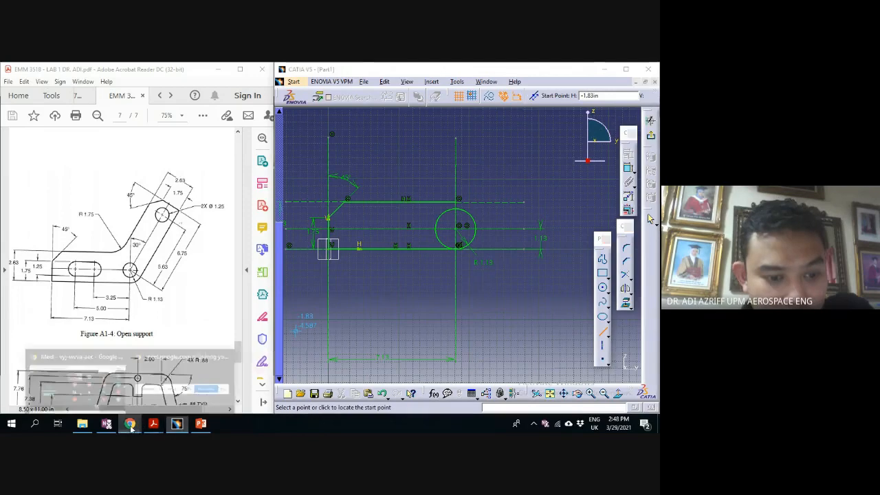
Switch to the Google Meet window to check the meeting, and return to the CATIA sketch
mouse_move(131, 424)
click(112, 385)
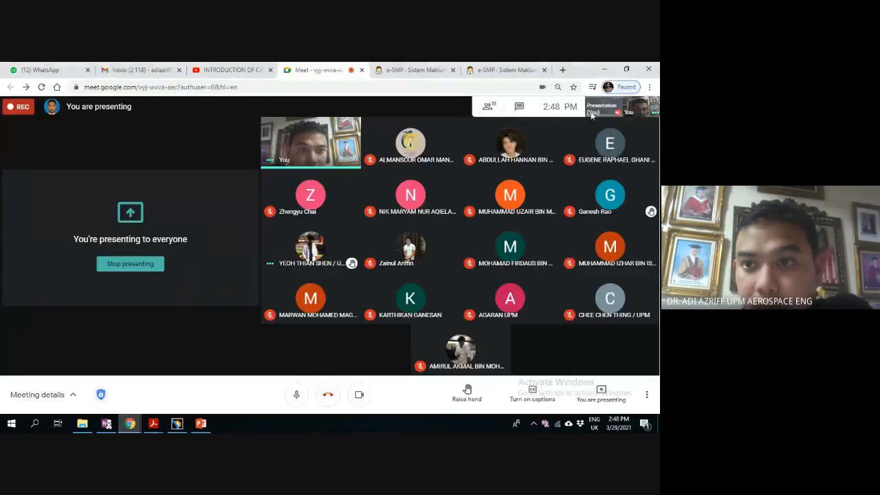
click(605, 69)
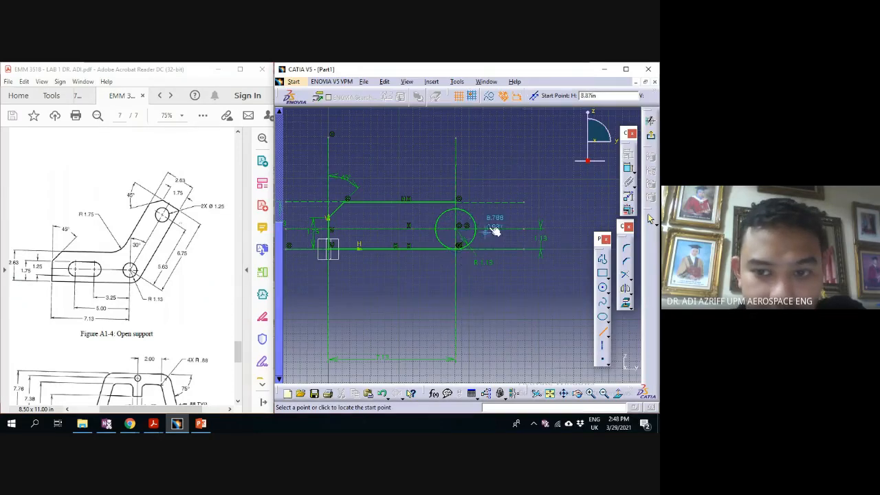
Draw a slanted construction axis from the circle's centre up and to the right, at about 39° from the second vertical axis
mouse_move(486, 278)
middle_down()
mouse_move(472, 275)
mouse_move(462, 299)
middle_up()
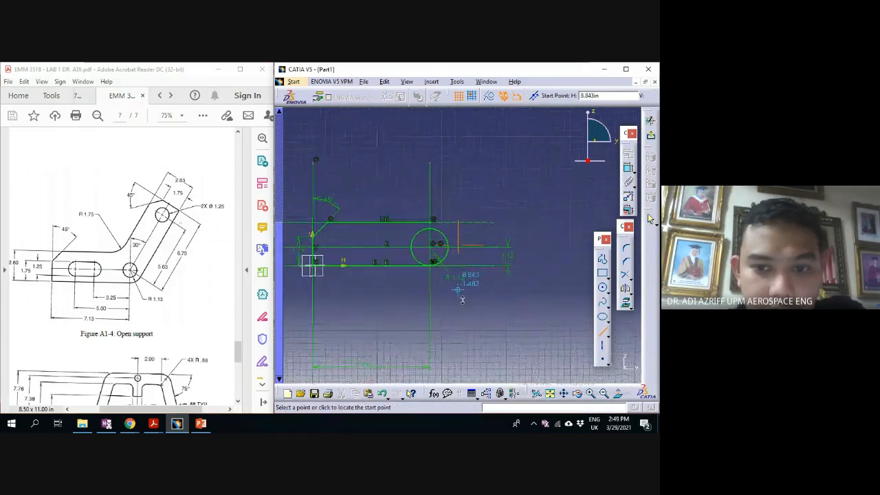
middle_drag(374, 317, 372, 321)
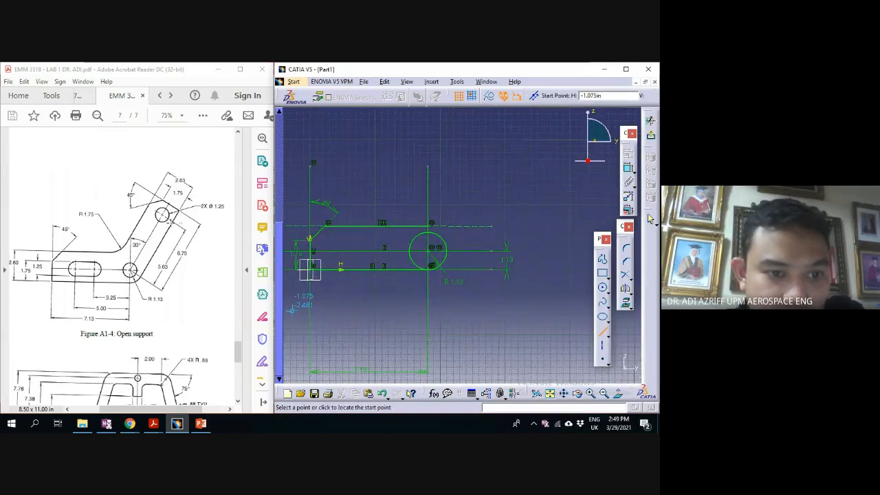
click(434, 253)
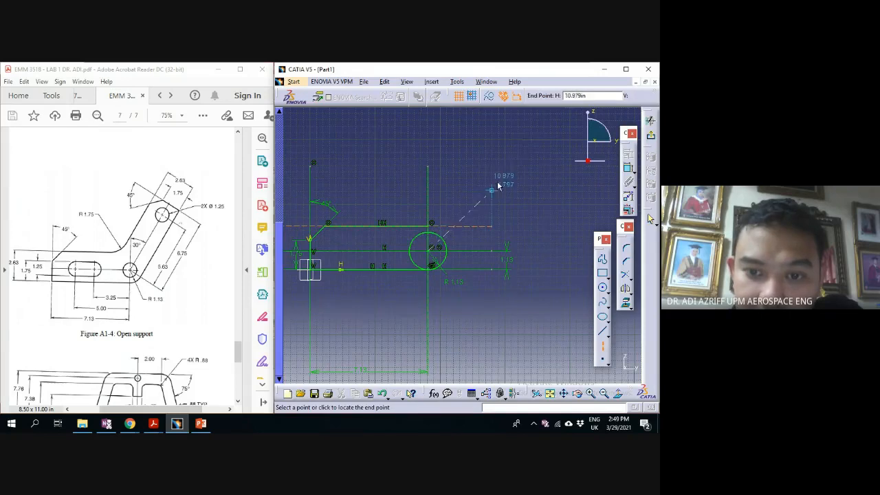
click(537, 117)
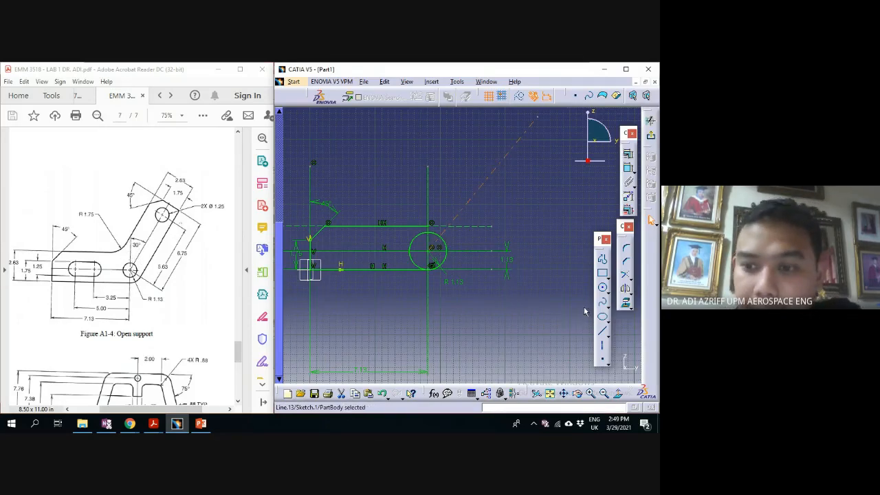
Dimension the angle between the second vertical axis and the slanted axis and set it to 30°
click(628, 168)
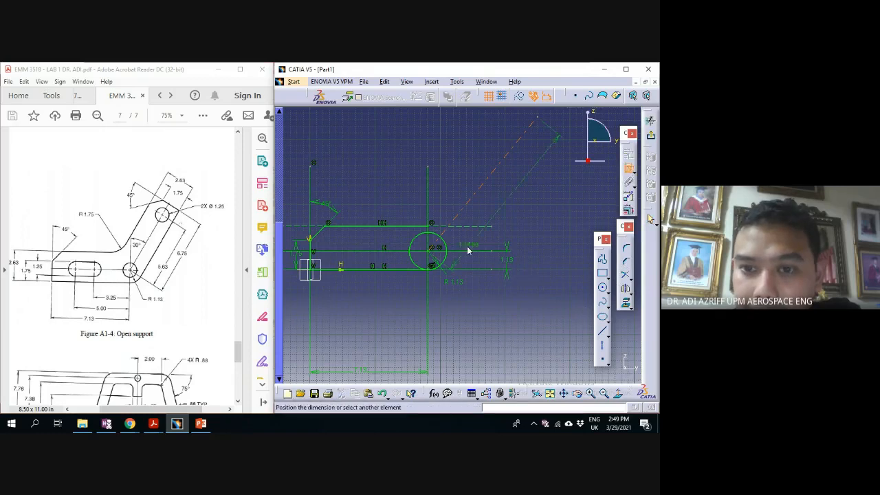
click(429, 236)
click(444, 211)
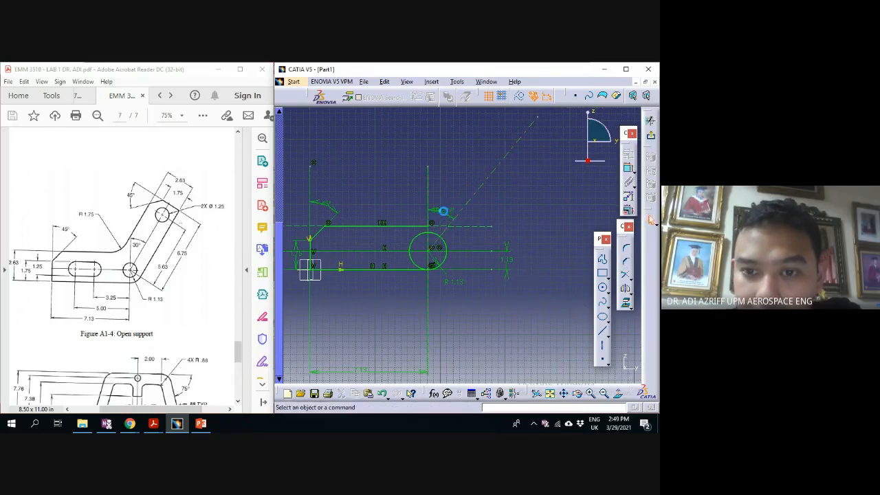
double_click(443, 211)
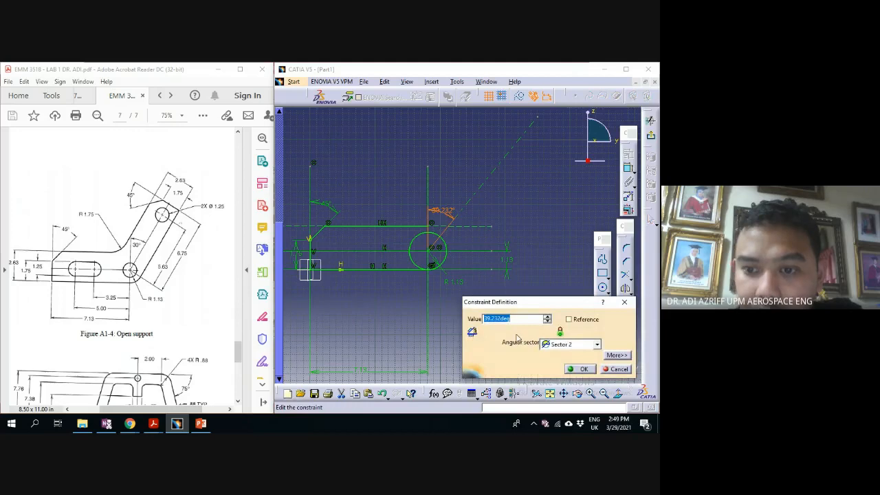
text(30)
key(Return)
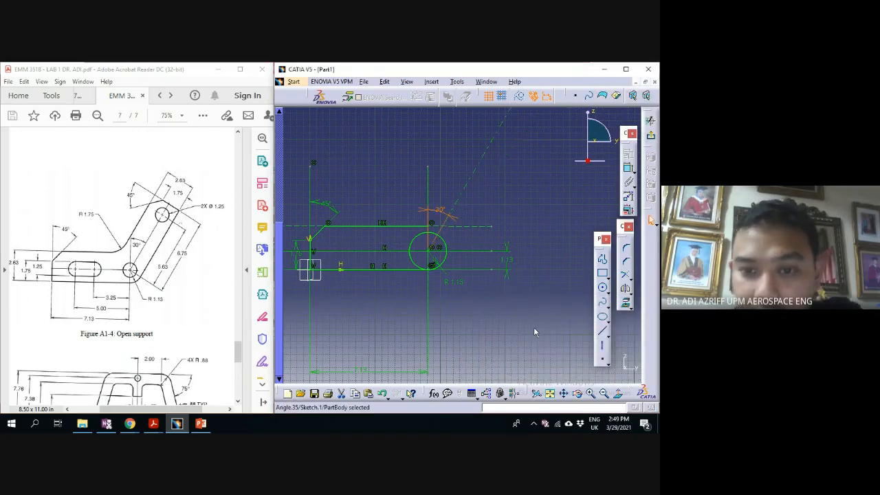
Try a slanted profile line from the circle's lower-right edge alongside the 30° axis, and delete it
mouse_move(497, 276)
middle_down()
mouse_move(472, 309)
mouse_move(489, 257)
mouse_move(486, 287)
mouse_move(464, 300)
middle_up()
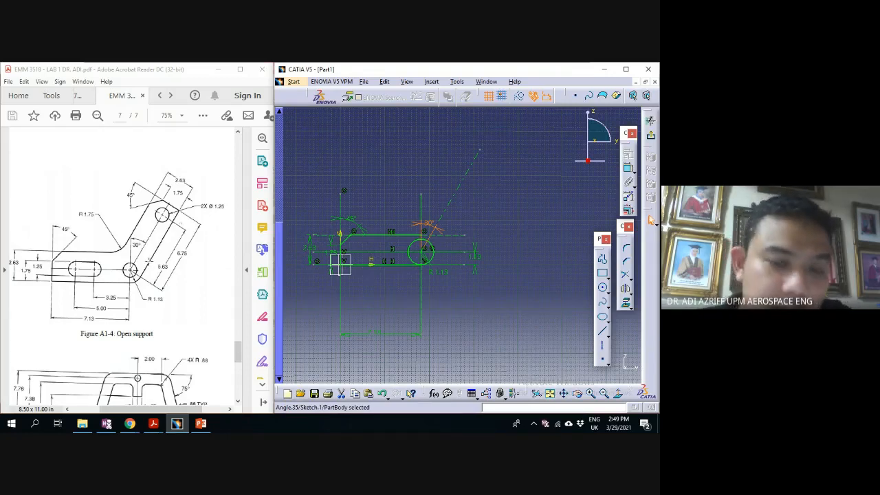
click(603, 332)
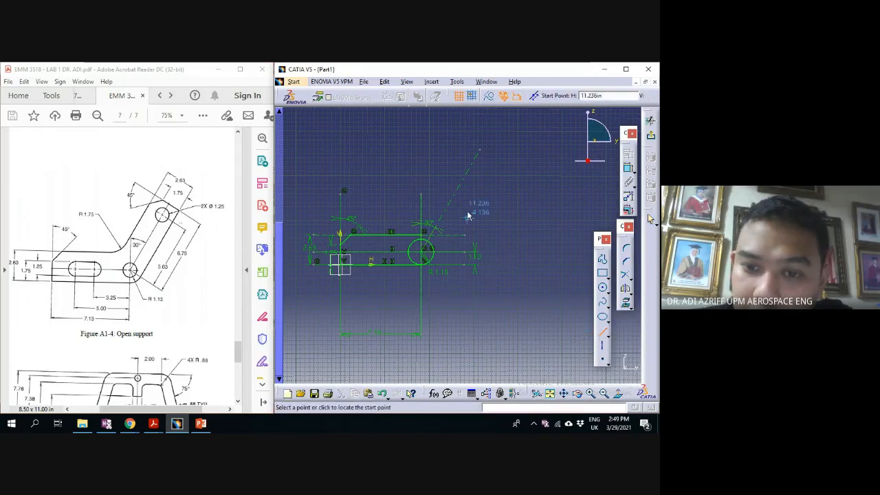
click(435, 262)
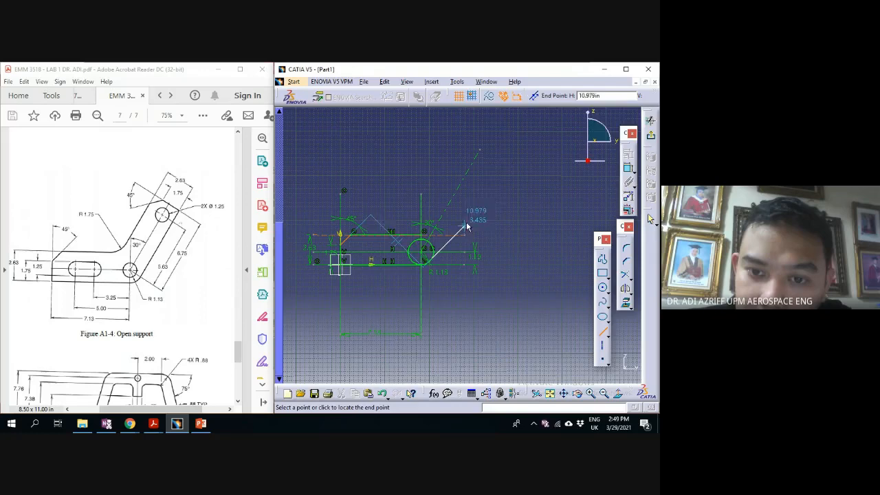
click(489, 158)
mouse_move(440, 313)
ctrl+middle_down()
mouse_move(434, 246)
mouse_move(488, 214)
mouse_move(493, 274)
mouse_move(481, 281)
ctrl+middle_up()
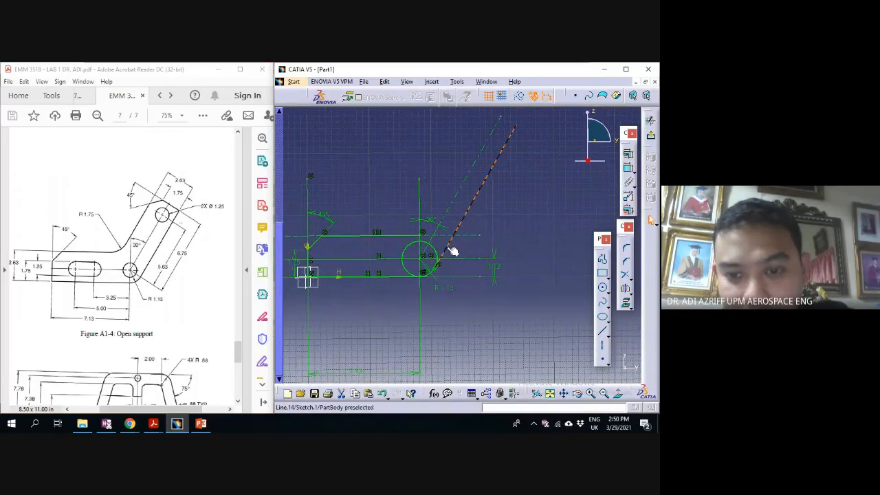
key(Delete)
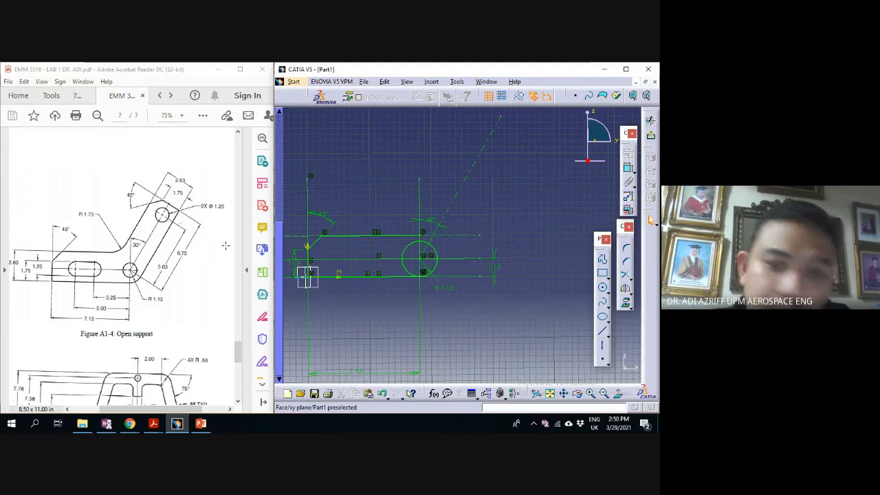
Draw a slanted profile line about 10.5 in long from the circle's lower-right edge, running upward alongside the 30° axis
click(603, 335)
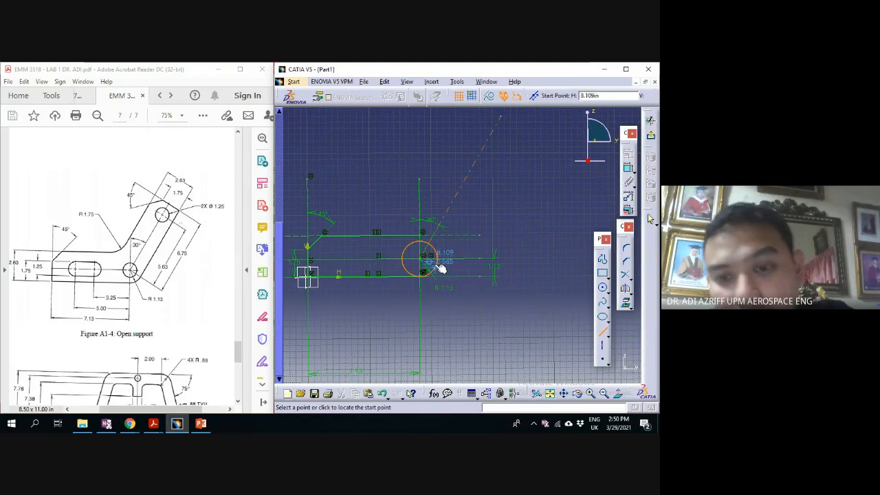
ctrl+middle_drag(438, 265, 444, 222)
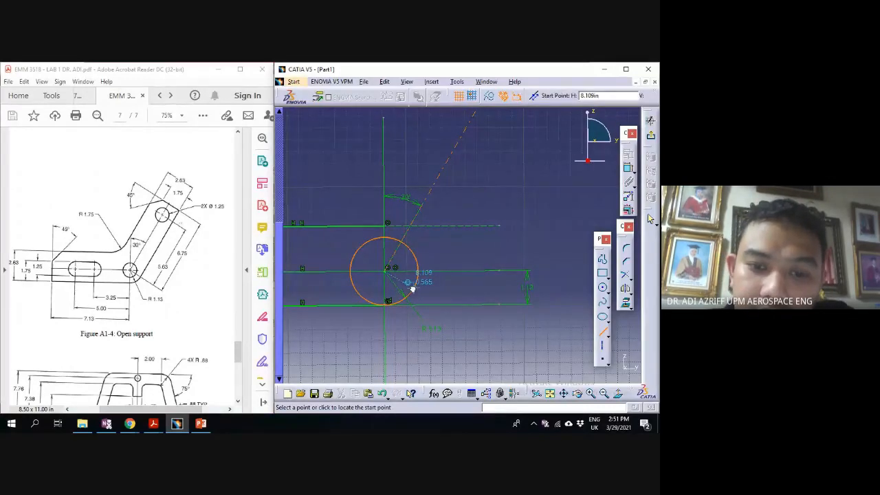
click(416, 291)
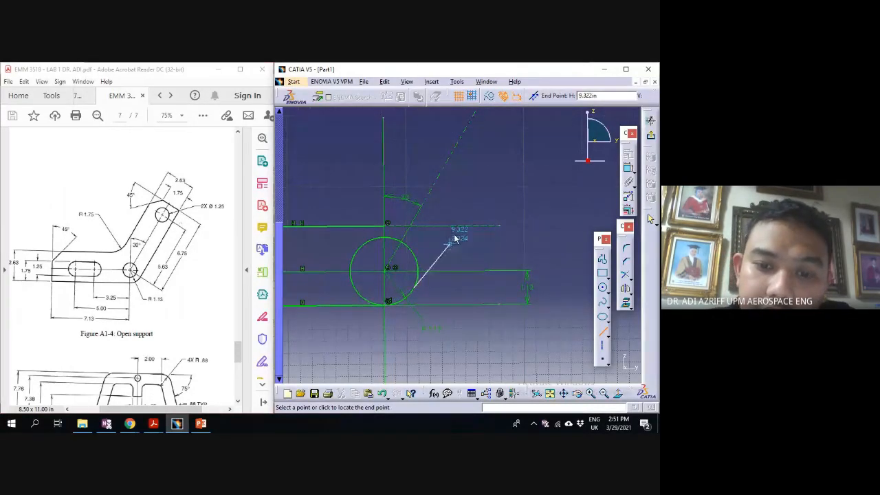
middle_drag(513, 131, 489, 212)
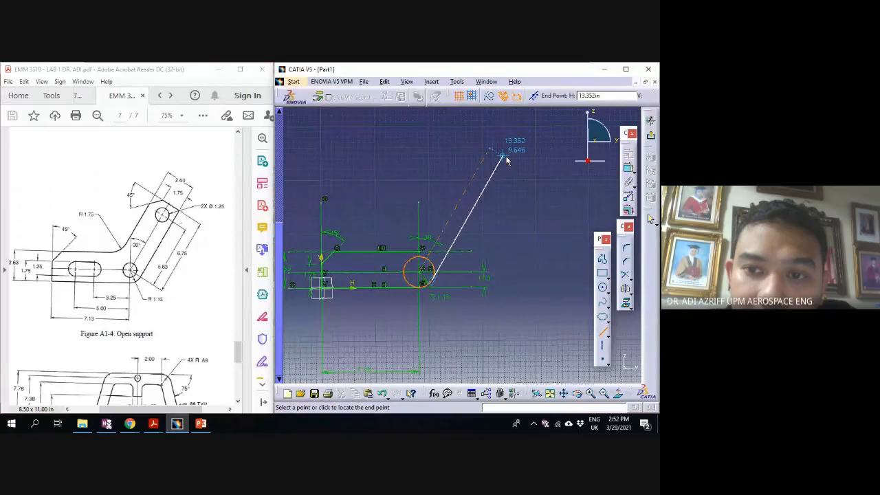
click(502, 158)
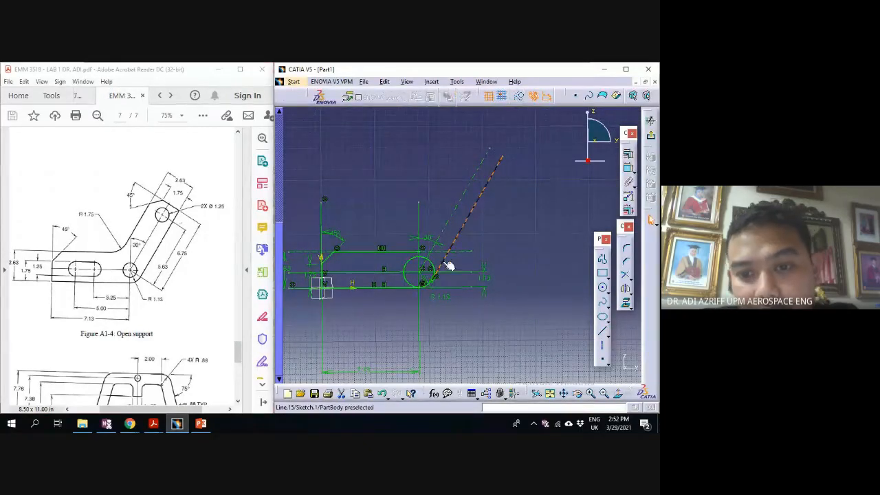
middle_drag(416, 289, 424, 215)
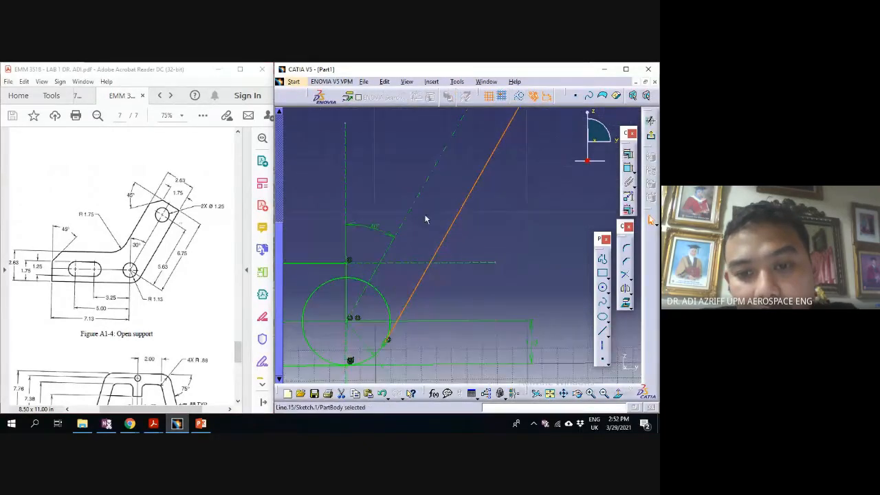
mouse_move(409, 251)
middle_down()
mouse_move(448, 216)
mouse_move(491, 152)
middle_up()
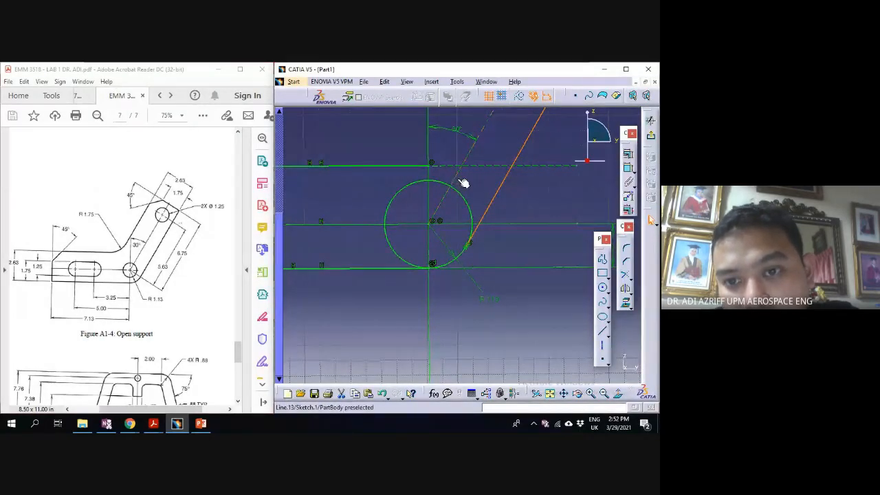
mouse_move(530, 212)
middle_down()
mouse_move(519, 207)
mouse_move(441, 230)
mouse_move(432, 249)
mouse_move(443, 300)
middle_up()
mouse_move(443, 216)
middle_down()
mouse_move(429, 251)
mouse_move(418, 227)
middle_up()
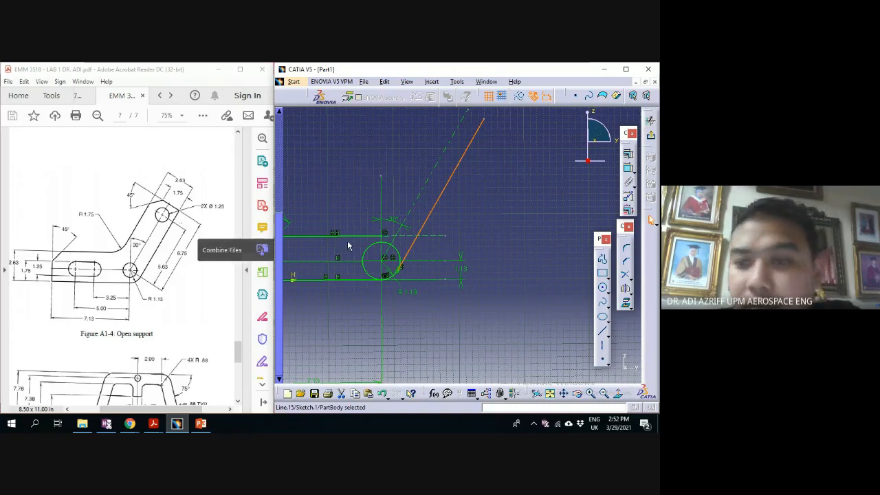
click(628, 167)
click(456, 187)
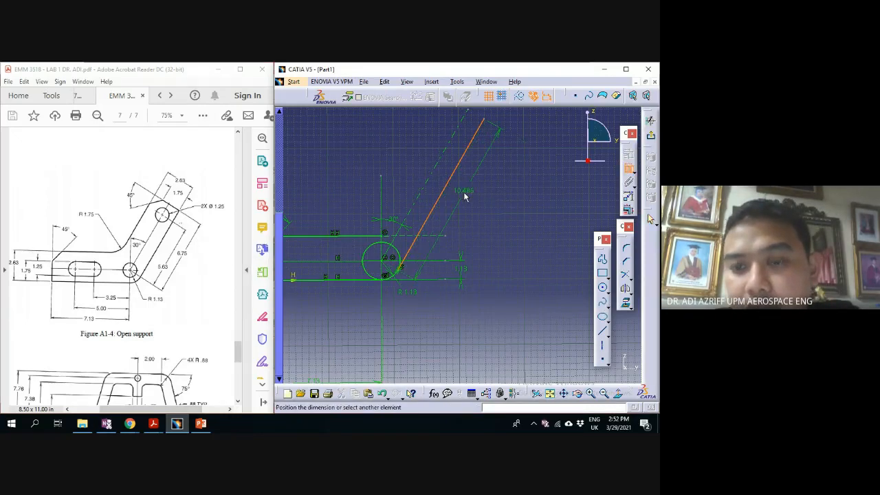
click(650, 219)
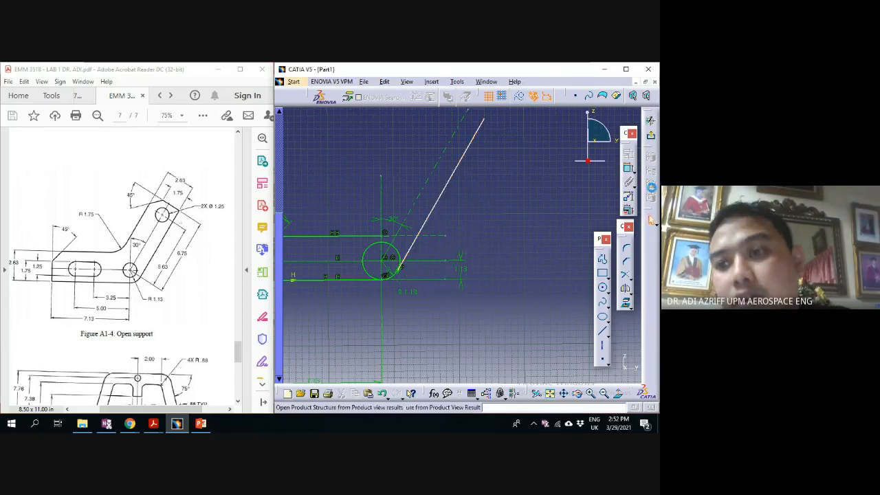
Dimension the length of the slanted profile line beside the 30° axis and set it to 6.75 in
click(450, 190)
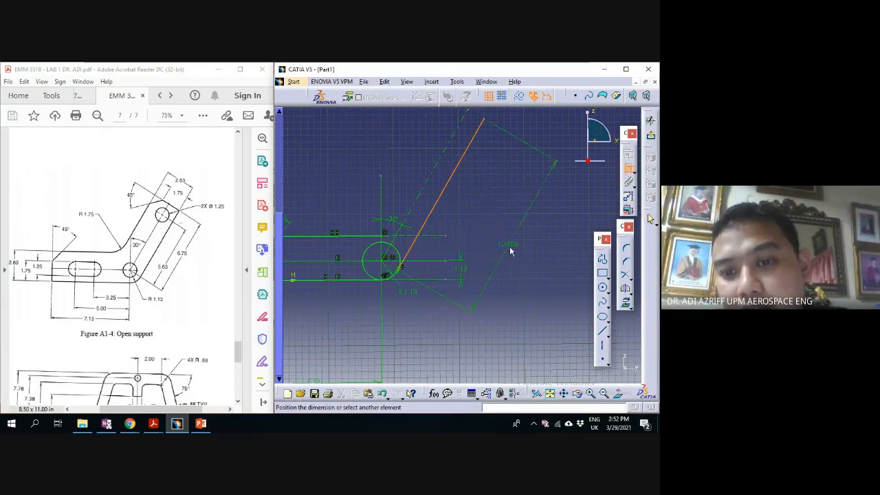
click(509, 251)
double_click(509, 245)
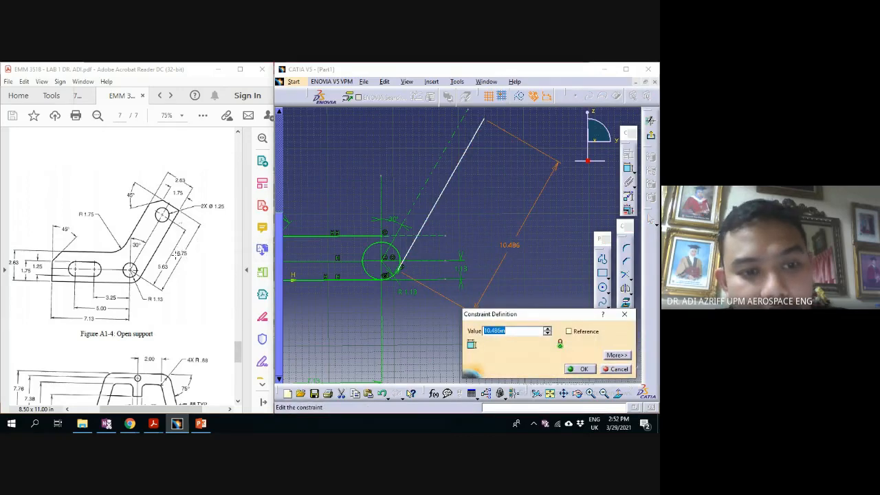
text(6.7)
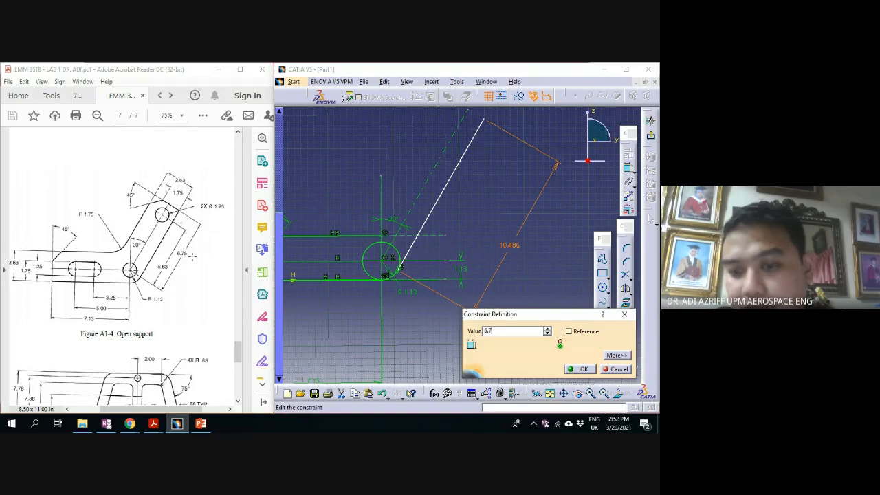
text(5)
key(Return)
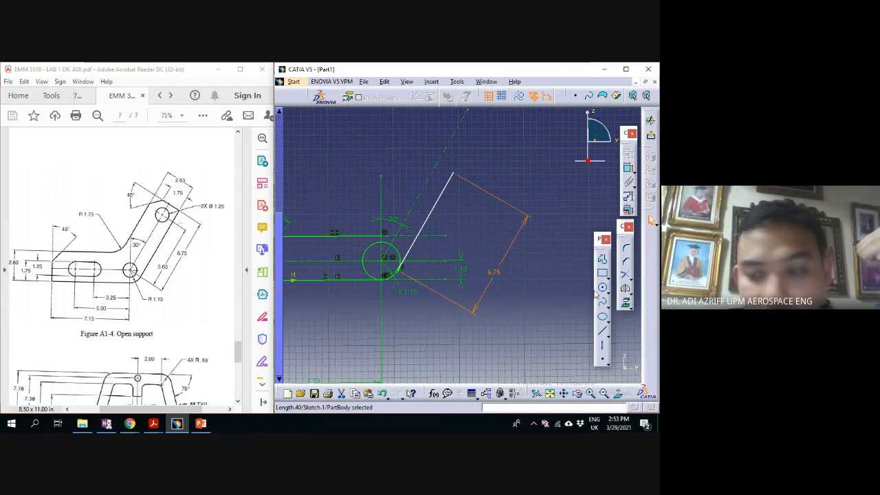
Draw a profile line about 3.1 in long from the slanted line's upper end, up and to the left, perpendicular to the 30° axis
click(602, 330)
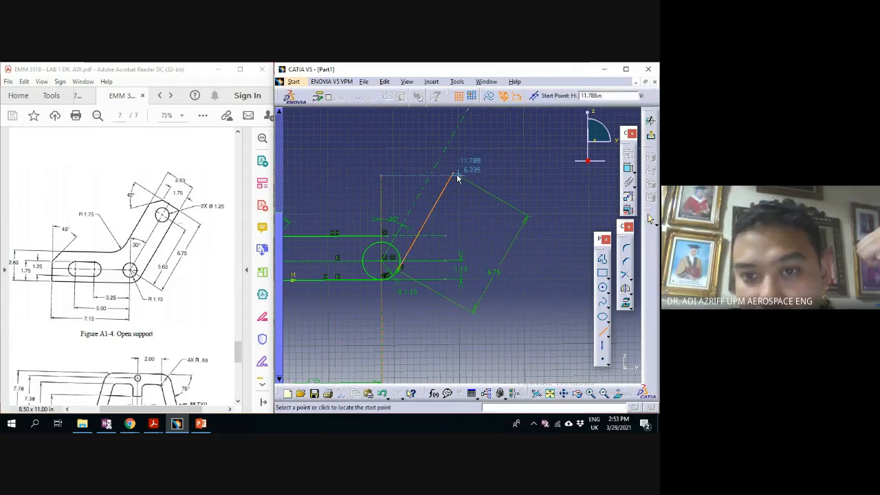
click(454, 175)
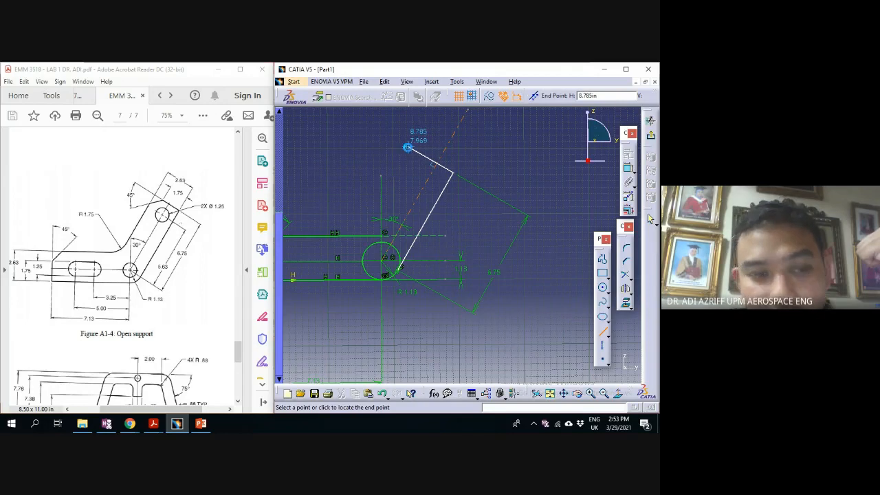
click(408, 147)
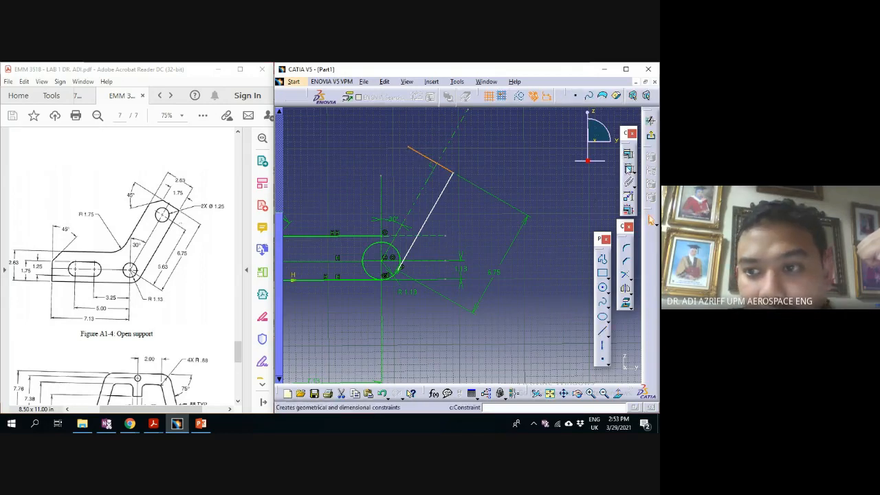
Dimension the arm's end line and set its length to 1.75 in
click(627, 170)
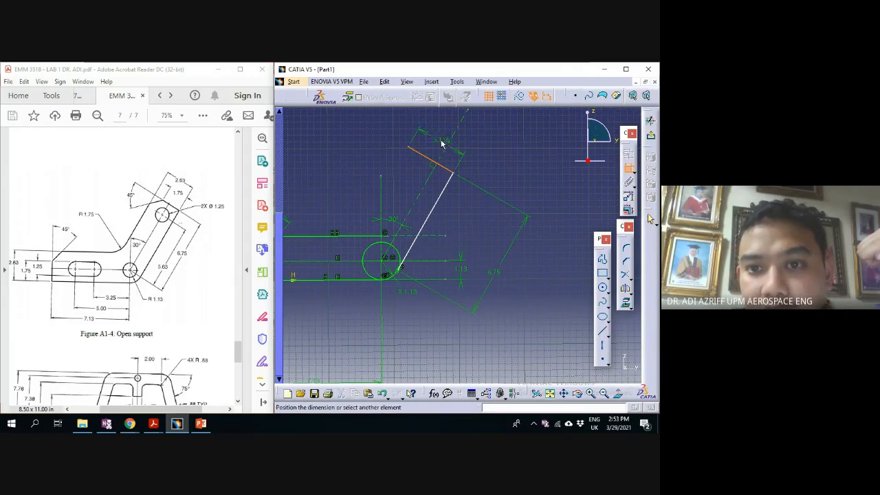
click(443, 140)
double_click(444, 136)
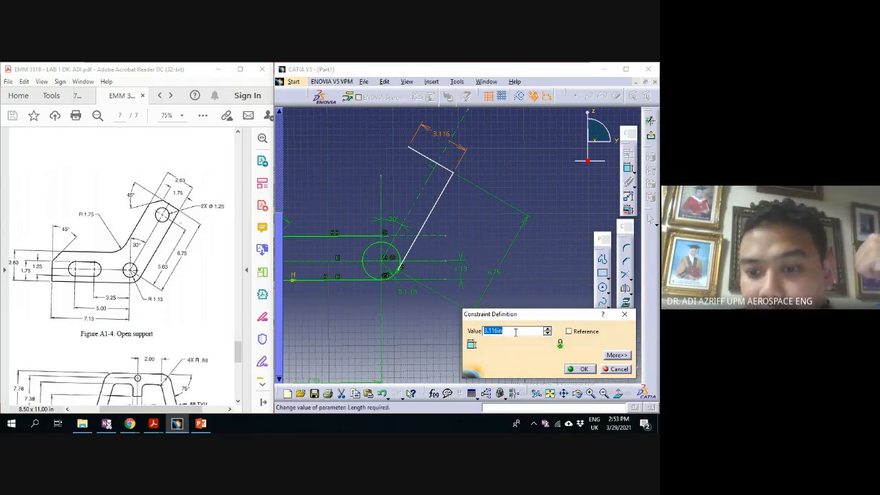
text(1.7)
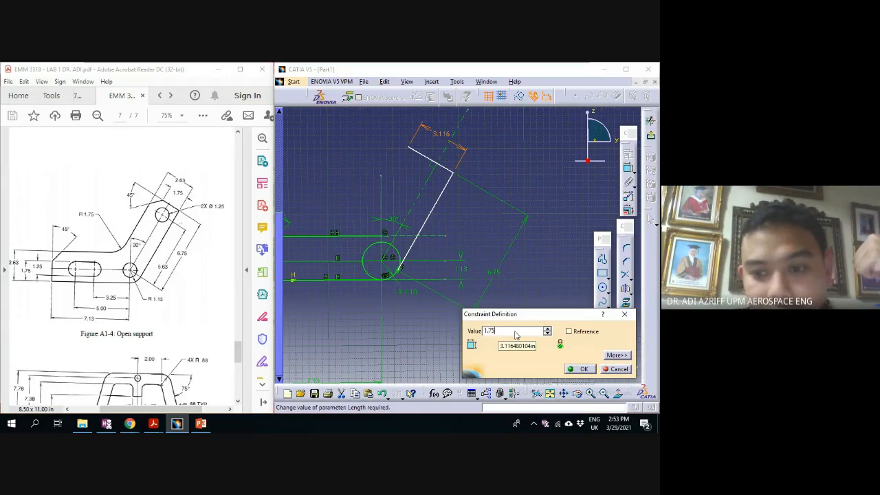
text(5)
key(Return)
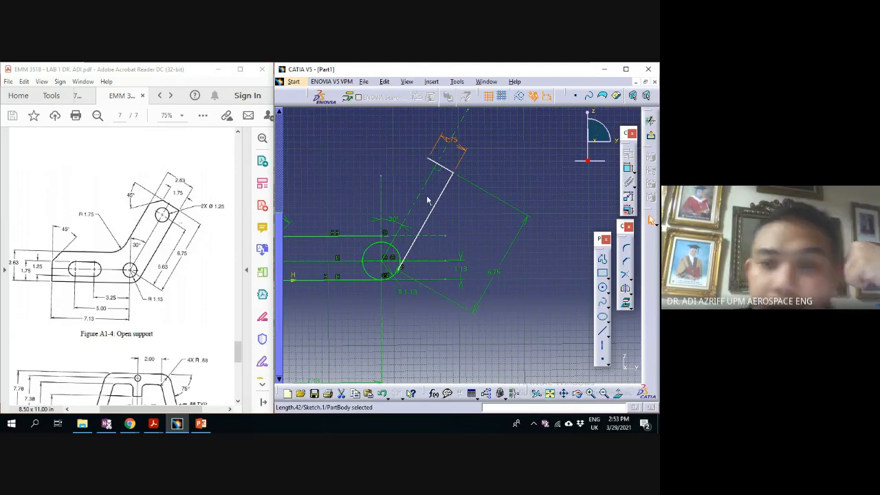
Draw a profile line from the end line's upper-left endpoint, left and slightly downward, about 41° from the end line's extension
click(604, 335)
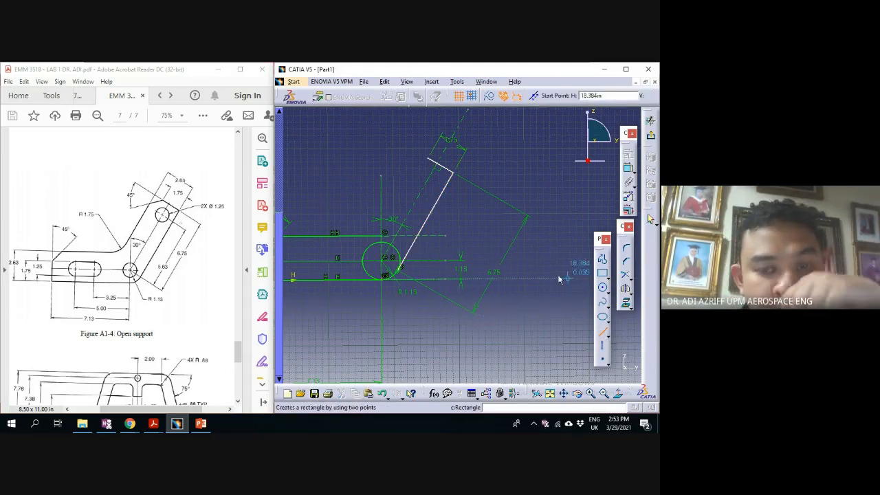
middle_drag(399, 199, 424, 220)
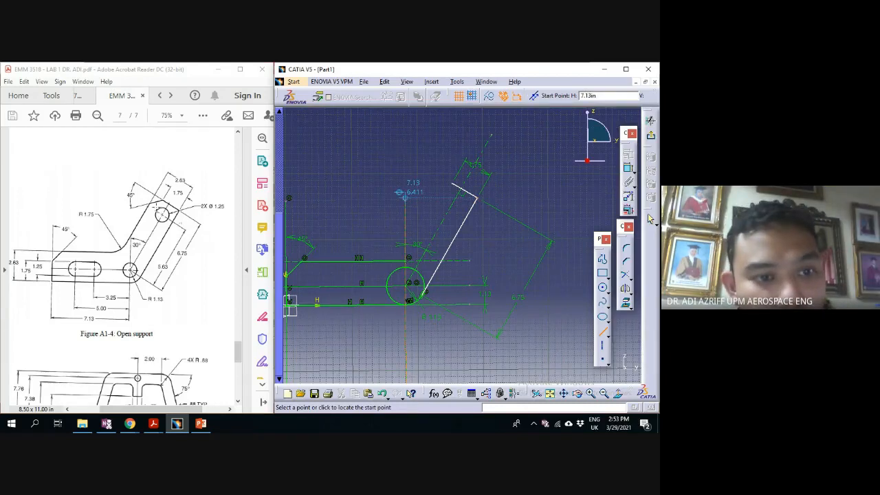
click(457, 187)
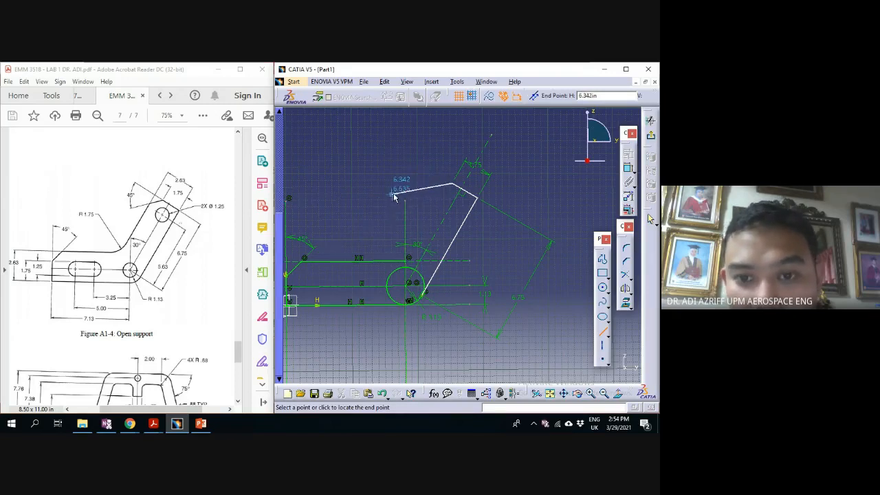
click(393, 194)
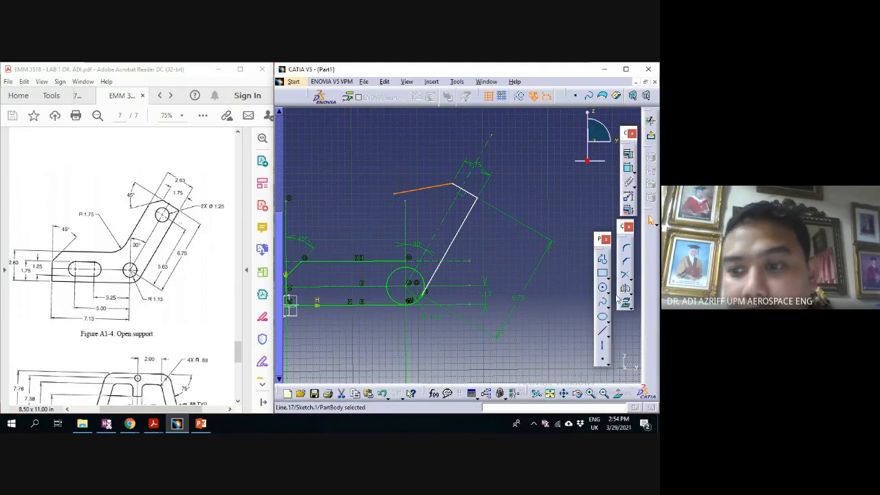
Dimension the angle between the new line and the arm's end line and set it to 45°
click(628, 170)
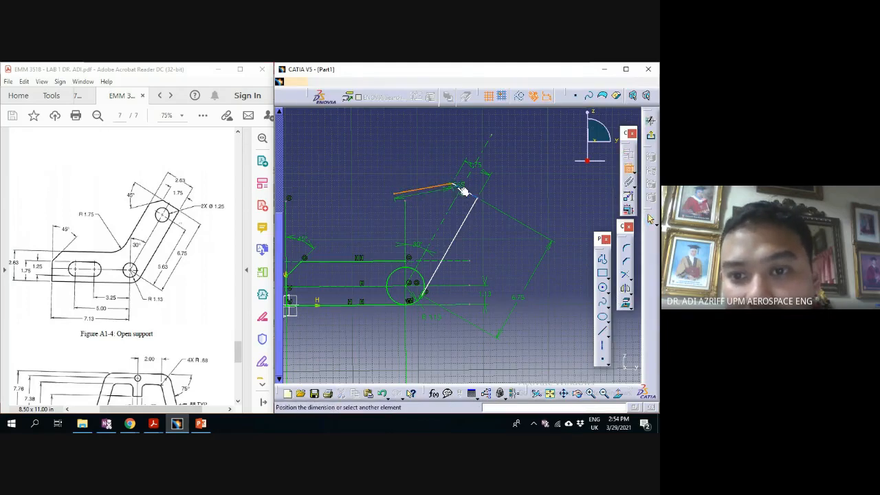
click(464, 191)
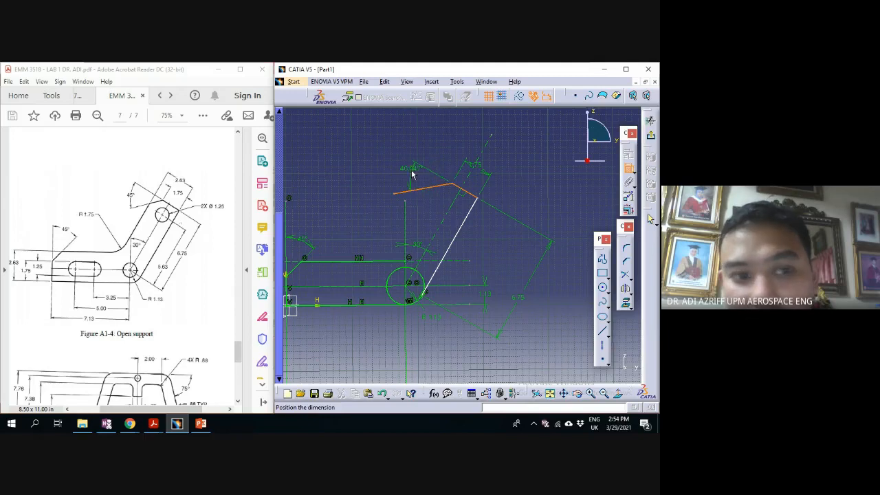
click(411, 174)
double_click(409, 172)
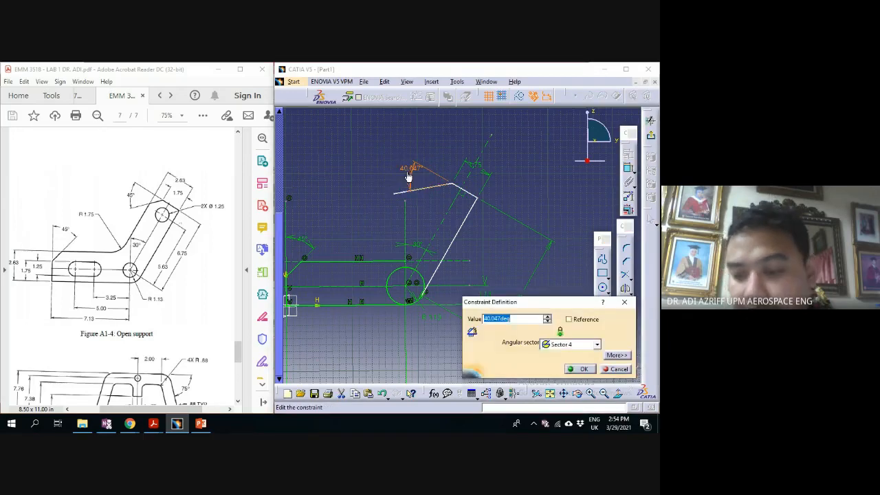
text(45)
key(Return)
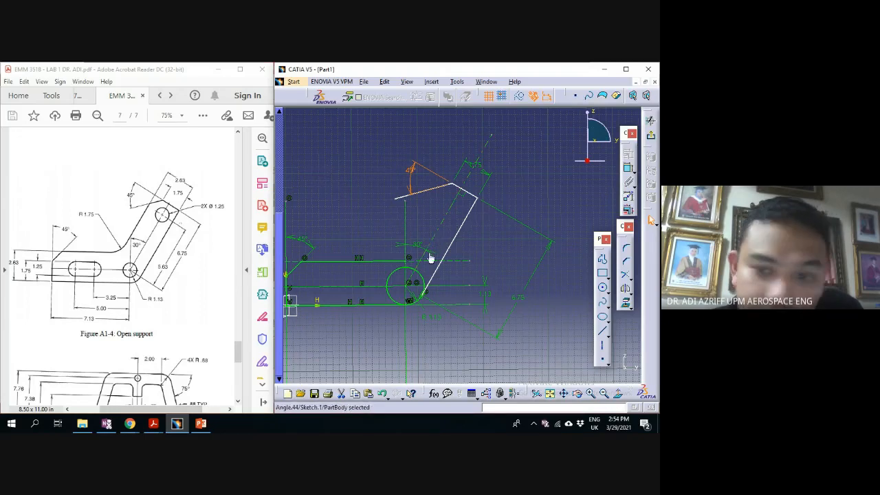
mouse_move(377, 267)
middle_down()
mouse_move(500, 204)
mouse_move(424, 234)
mouse_move(414, 221)
mouse_move(413, 231)
middle_up()
click(438, 232)
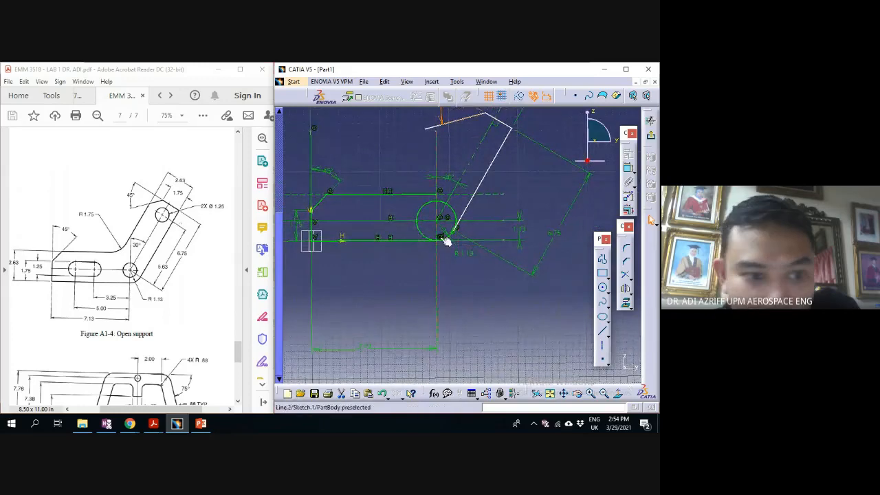
middle_drag(457, 200, 459, 223)
middle_drag(471, 160, 479, 191)
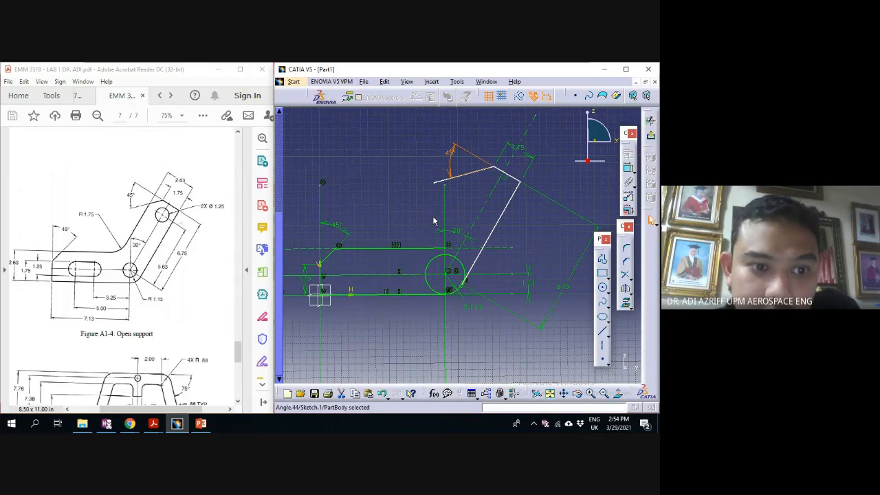
click(603, 348)
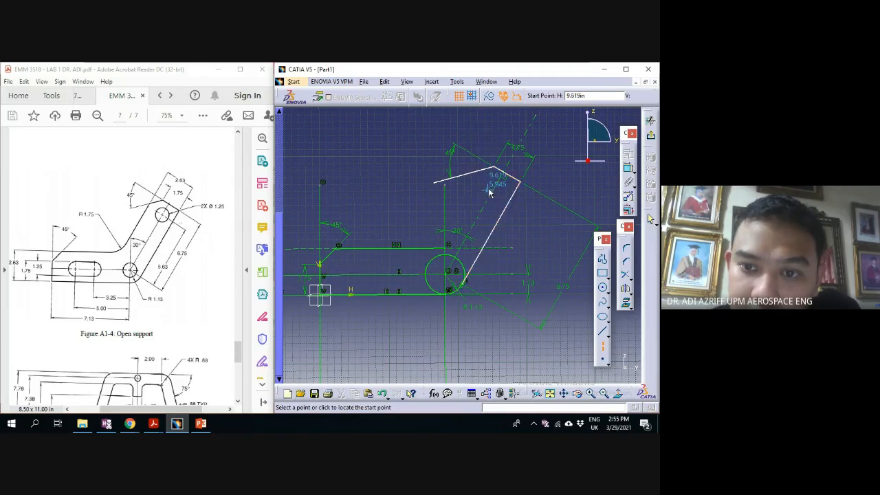
click(474, 145)
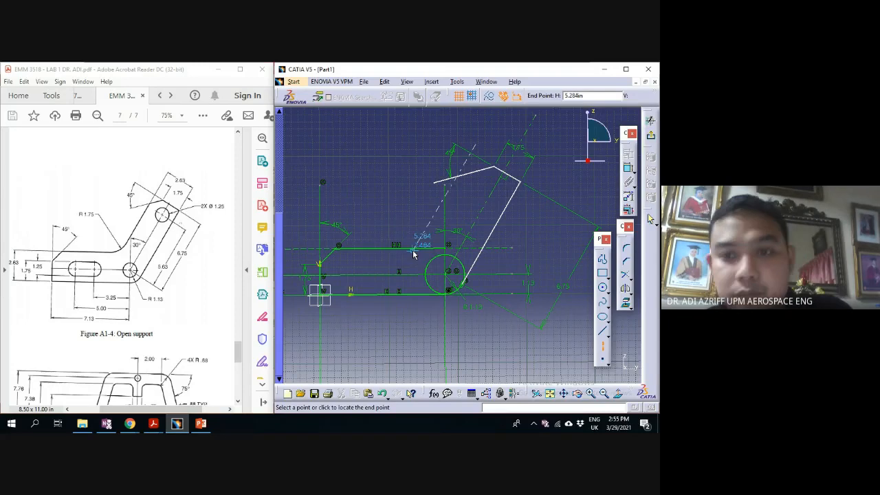
key(Escape)
Draw a slanted profile line parallel to the 30° axis, crossing the arm's 45° line and ending near the base's top edge
click(603, 331)
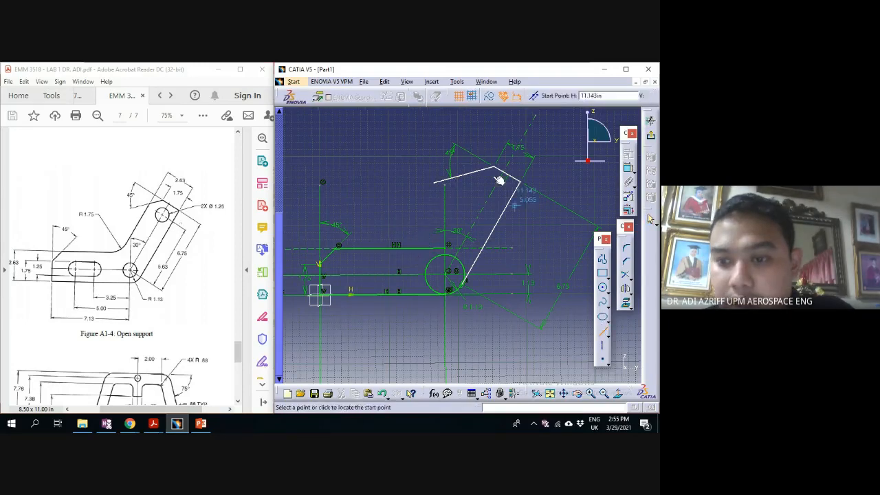
click(475, 145)
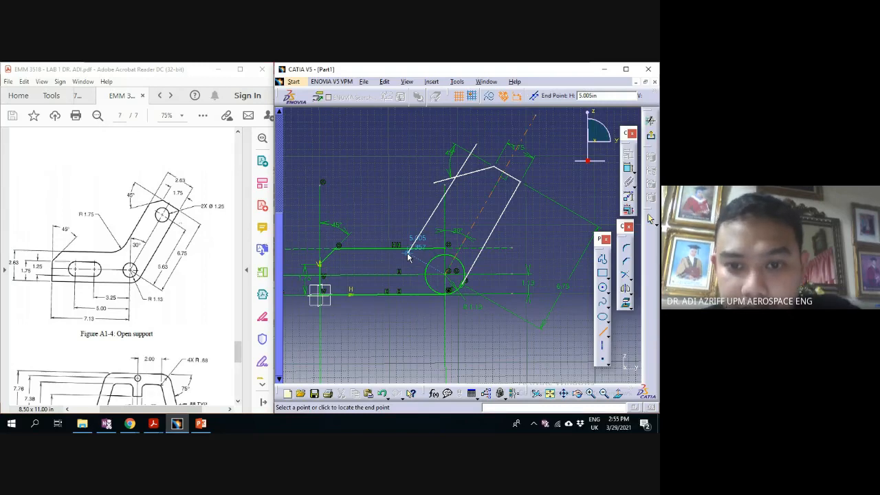
click(408, 256)
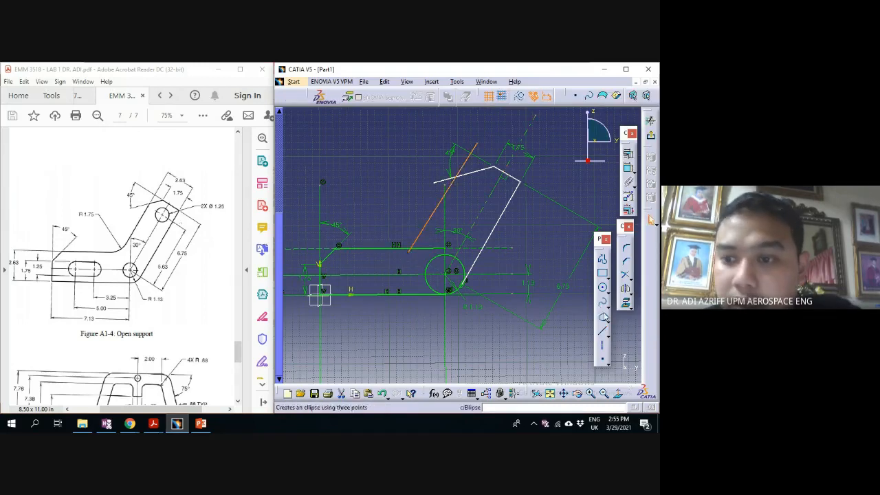
Try to dimension the distance between the arm's two slanted profile lines, and delete the upper-left one
click(627, 169)
click(522, 201)
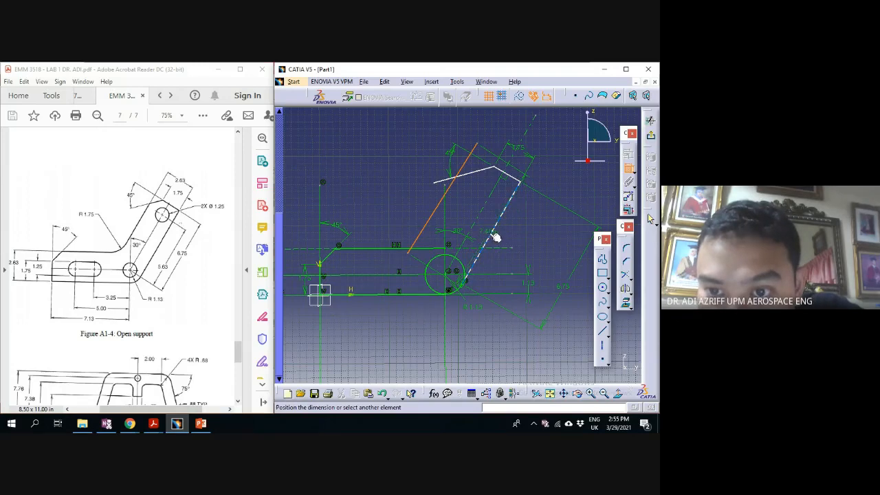
click(497, 239)
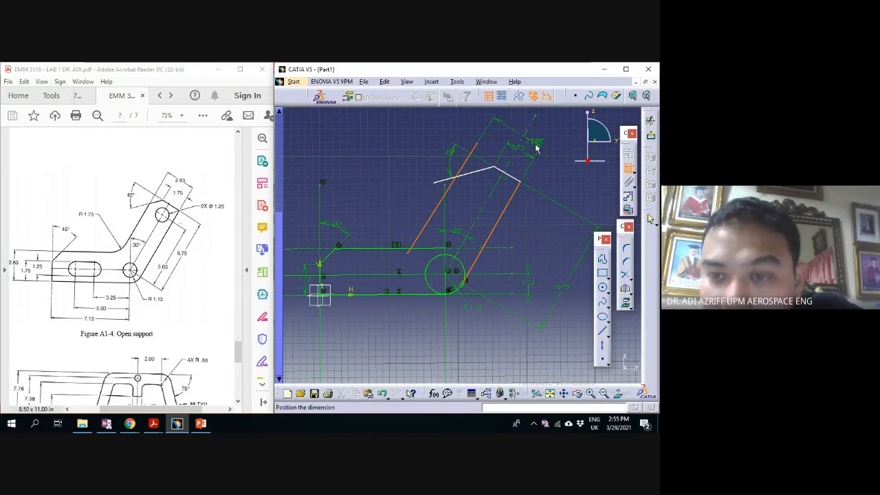
click(505, 178)
click(432, 218)
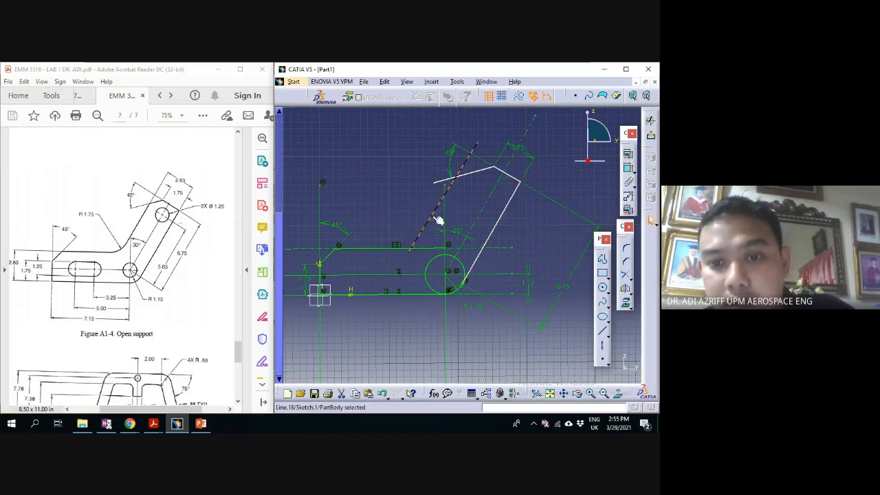
key(Delete)
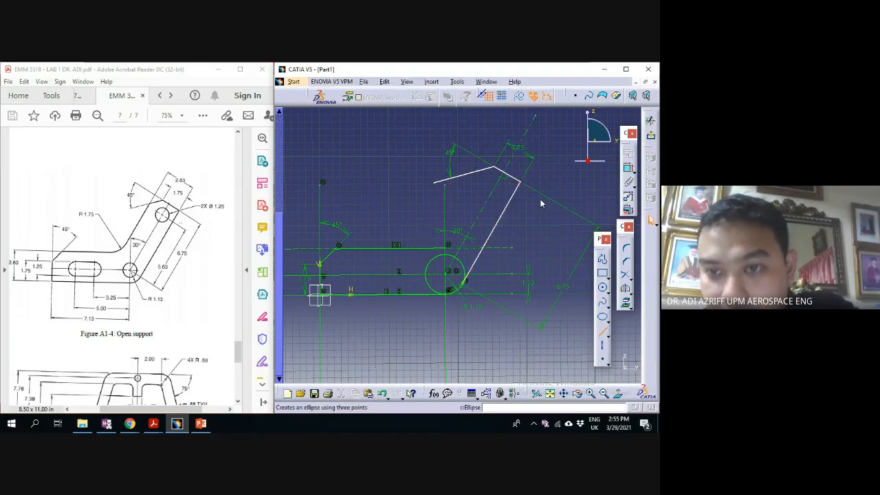
click(602, 330)
click(489, 143)
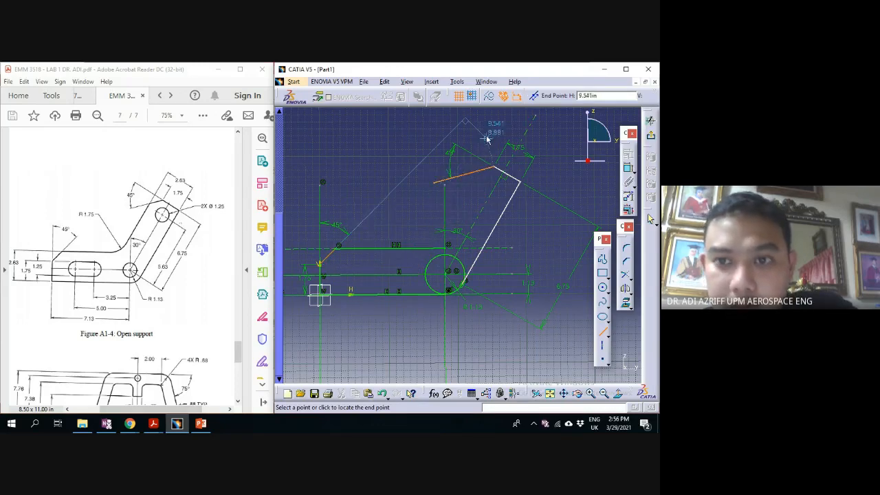
key(Escape)
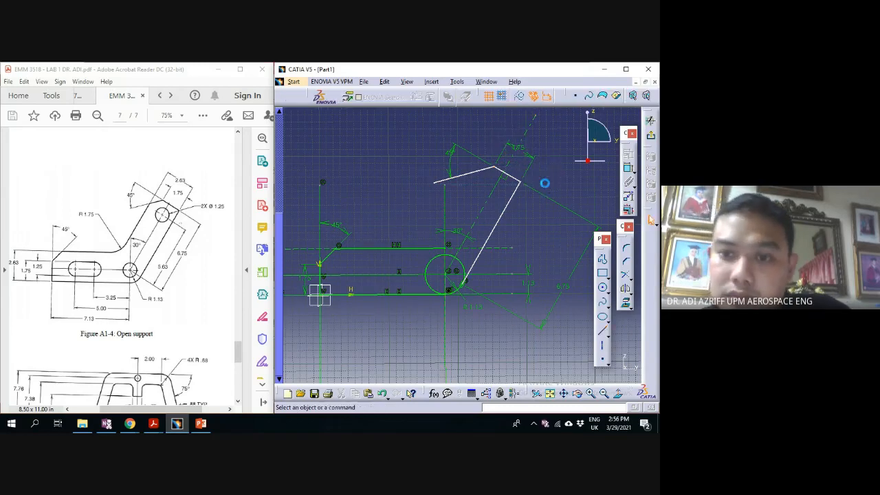
Draw an axis along the arm's long lower-right side, from its lower endpoint to beyond the arm's end line
click(603, 351)
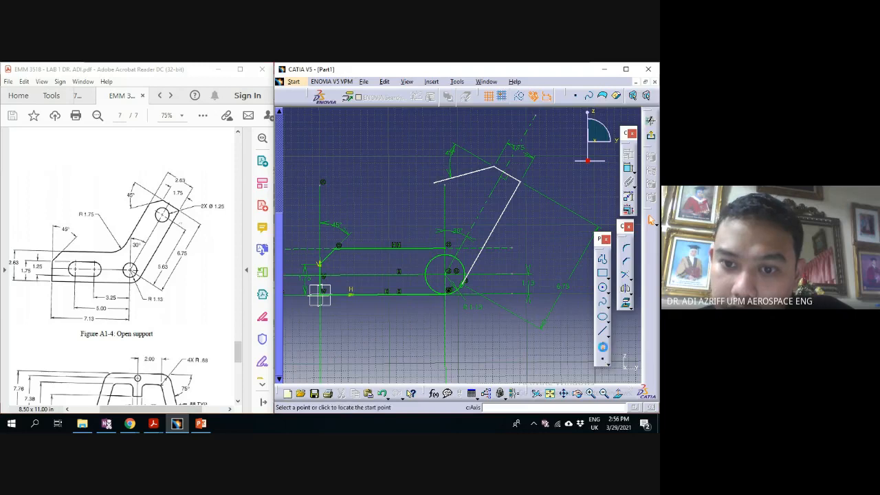
click(465, 285)
click(588, 342)
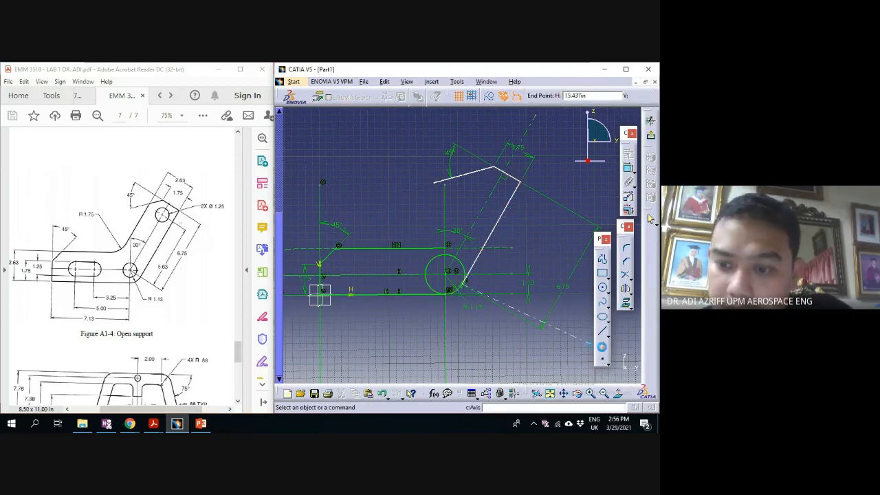
click(603, 348)
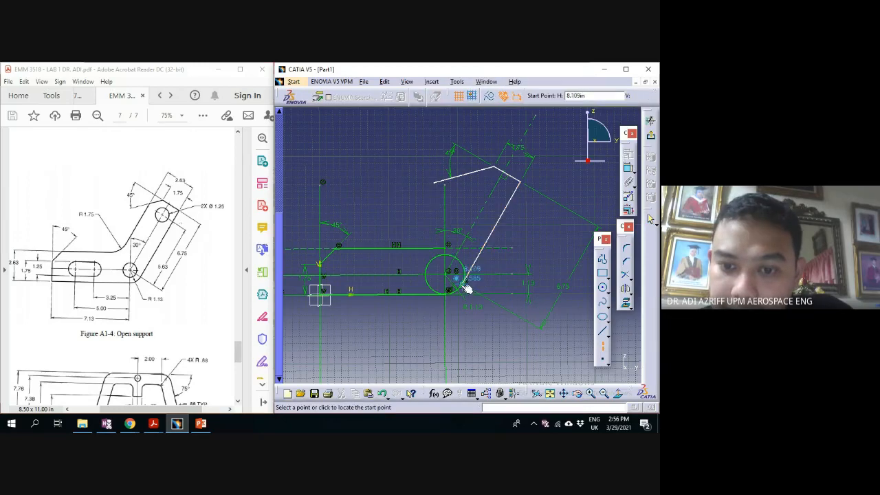
click(557, 126)
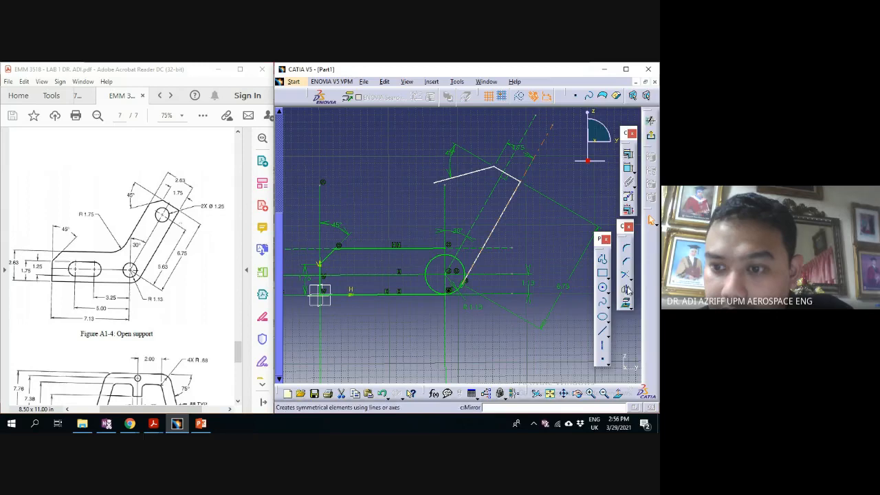
Offset the axis on the arm's lower-right side to the upper left, past the 45° line
click(629, 291)
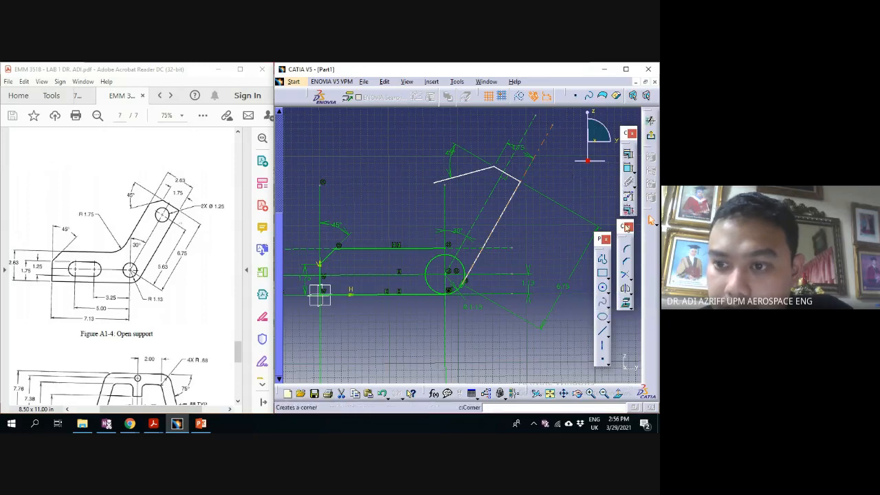
click(602, 344)
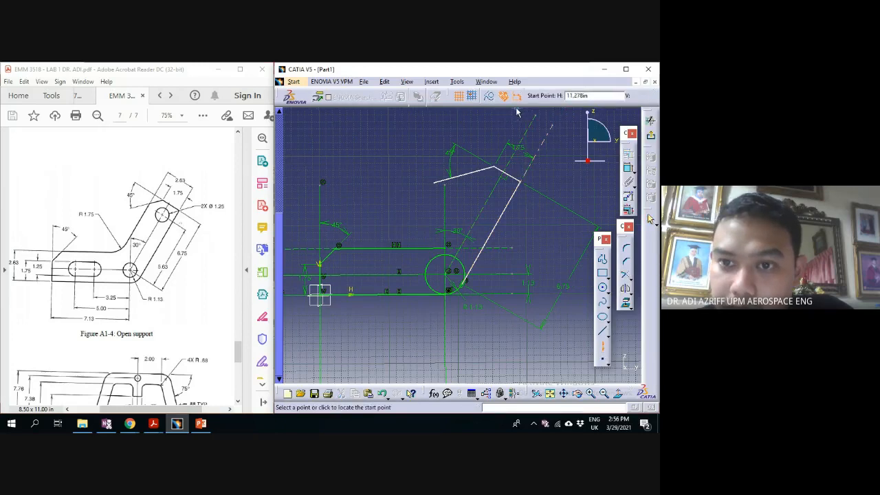
middle_drag(520, 121, 522, 141)
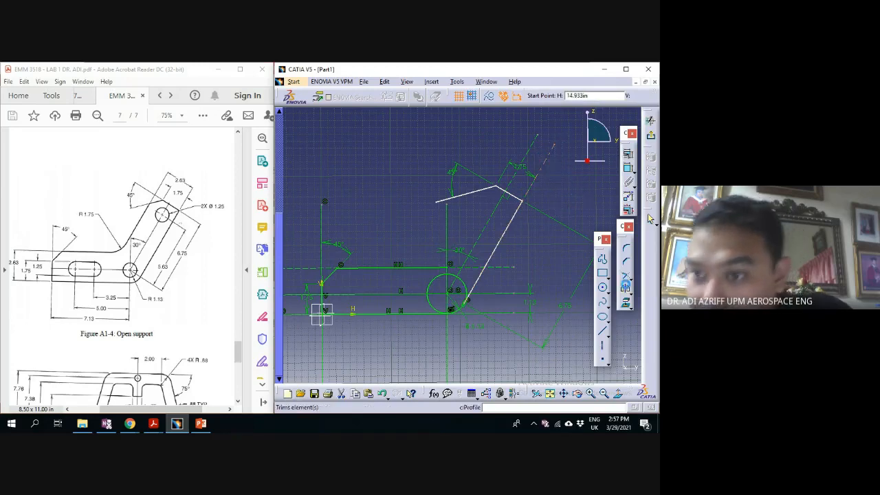
click(625, 281)
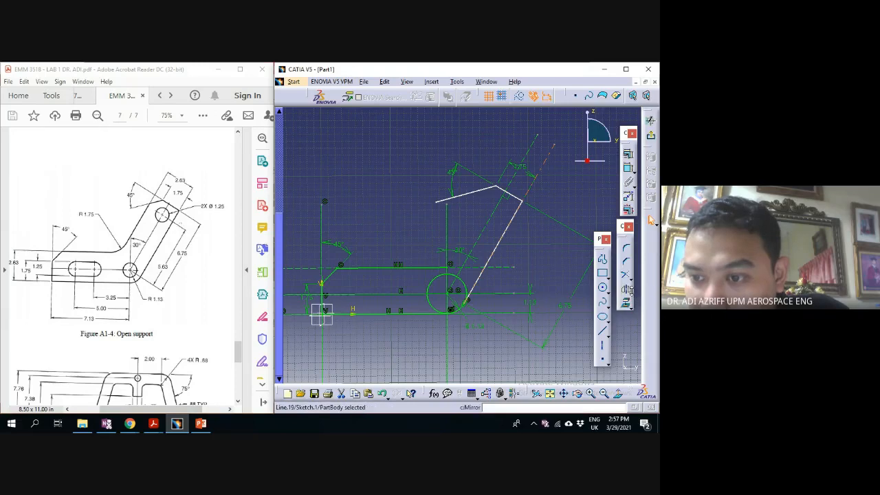
click(628, 290)
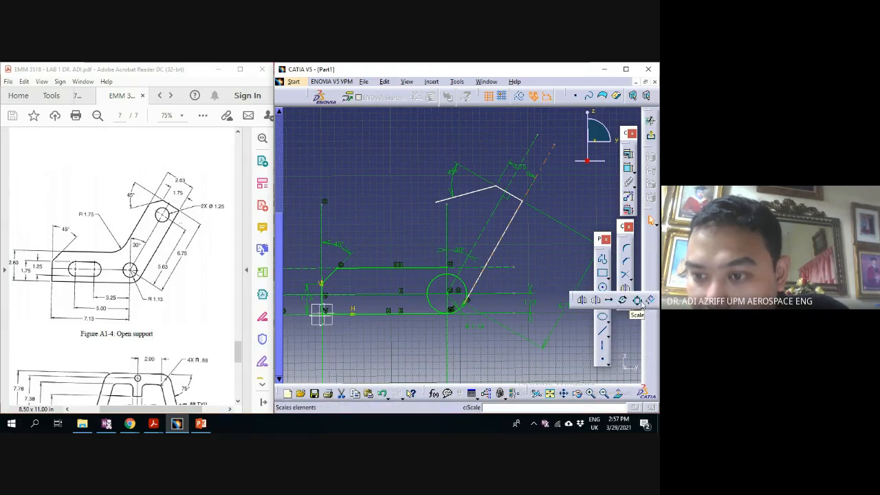
click(650, 299)
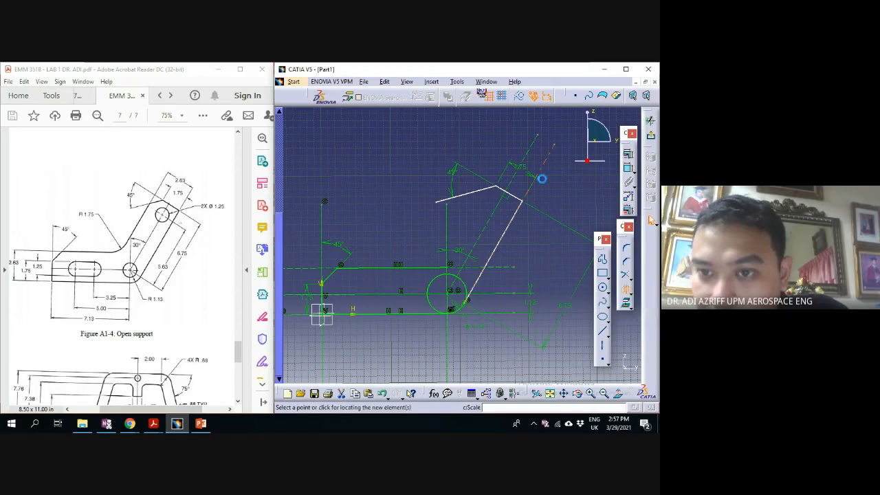
click(477, 154)
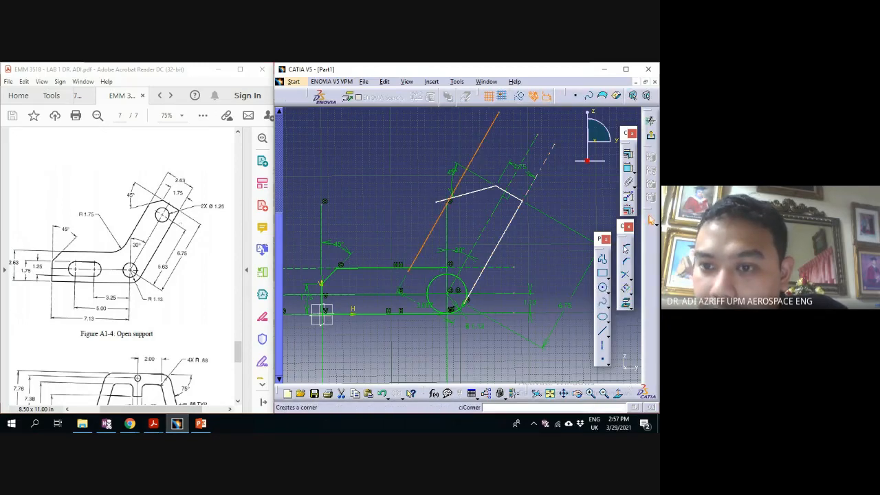
Delete the offset line and the axis along the arm's lower-right side
click(474, 149)
click(480, 147)
key(Delete)
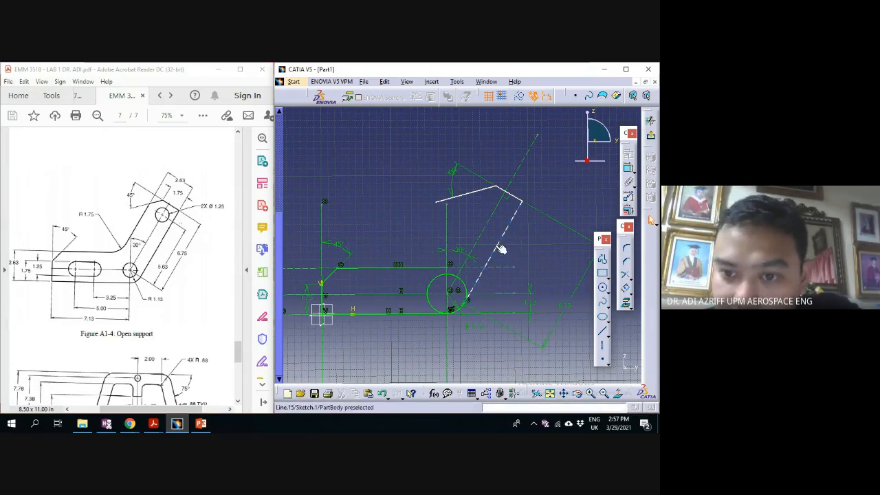
Offset the arm's long lower-right side to the upper left, placing the parallel line about 5 in away
click(631, 304)
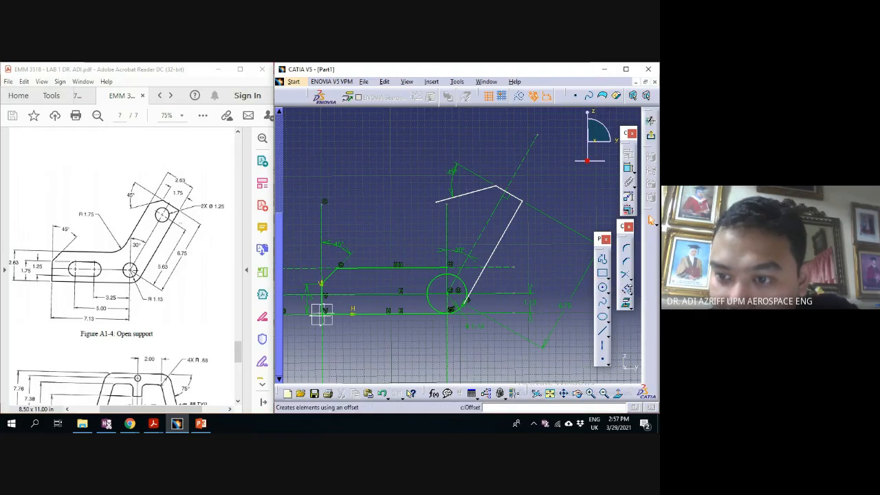
click(629, 291)
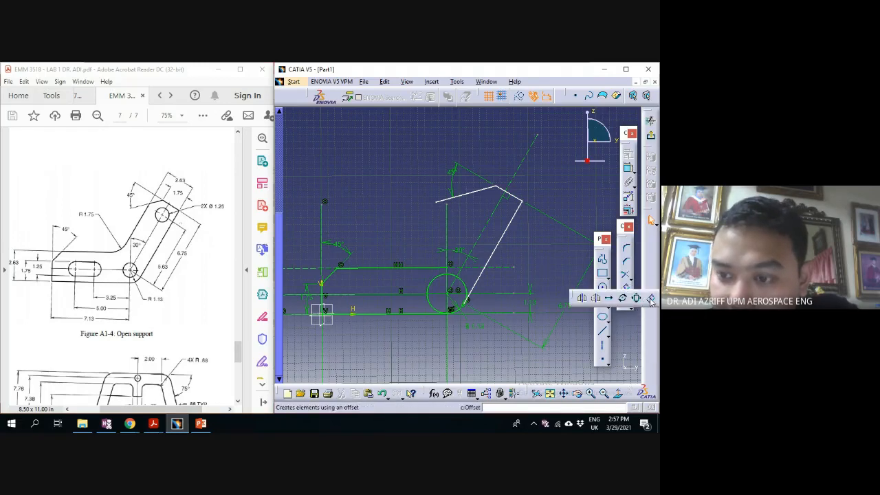
click(651, 299)
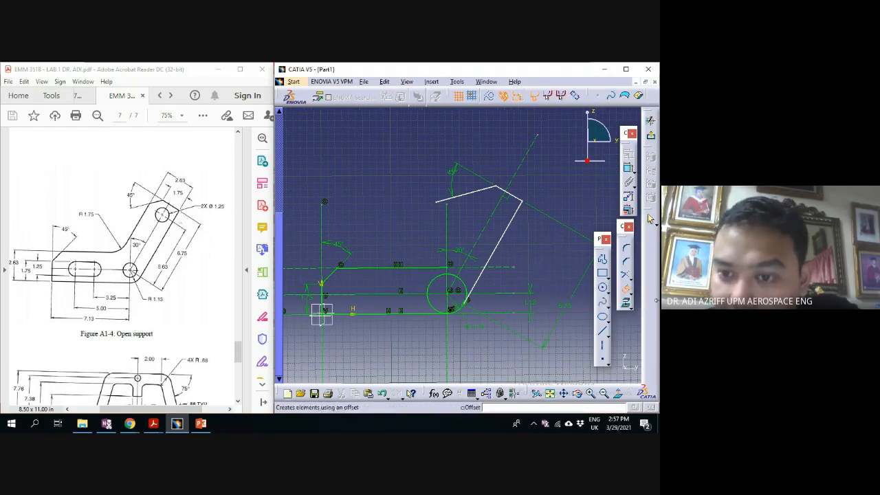
click(498, 249)
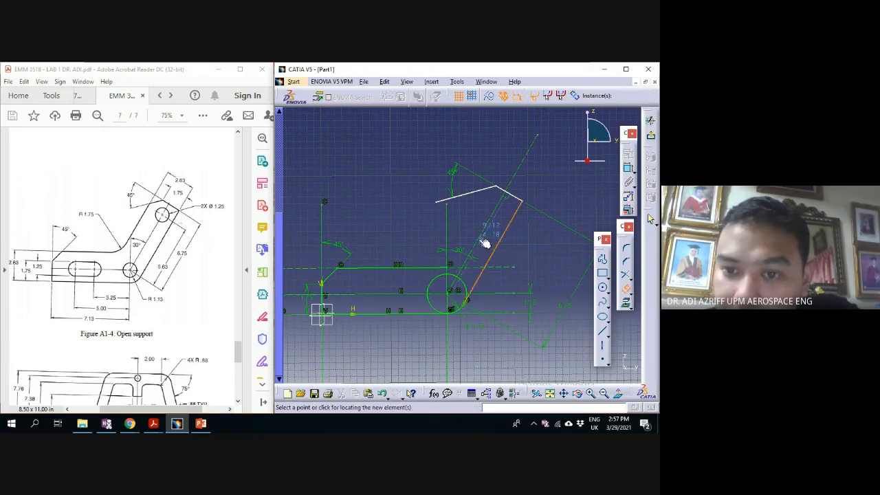
click(421, 202)
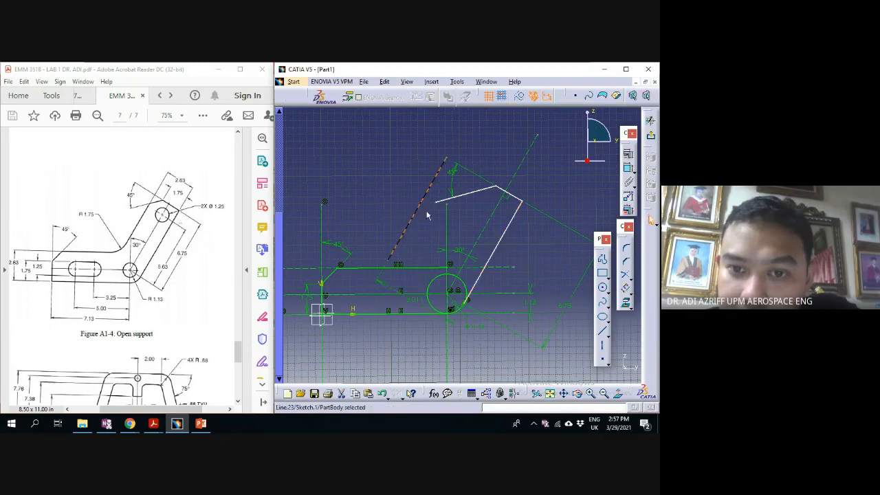
Set the offset distance between the arm's two parallel sides to 2.63 in
click(417, 302)
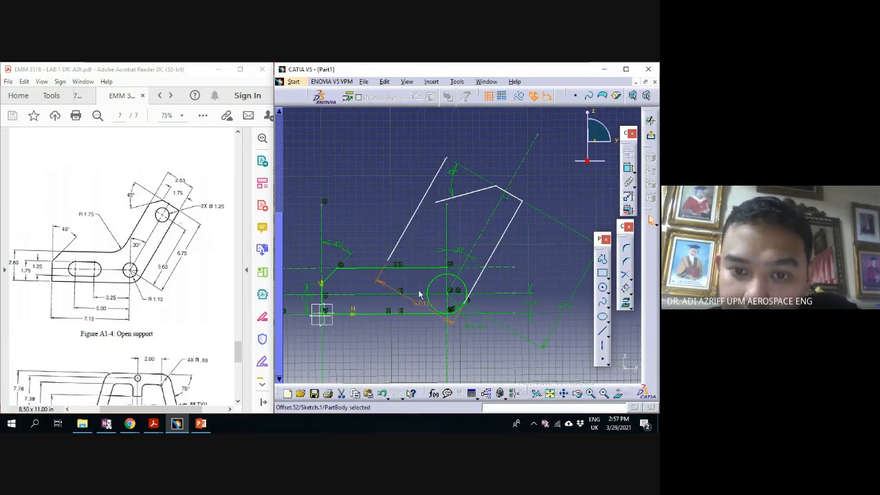
double_click(419, 294)
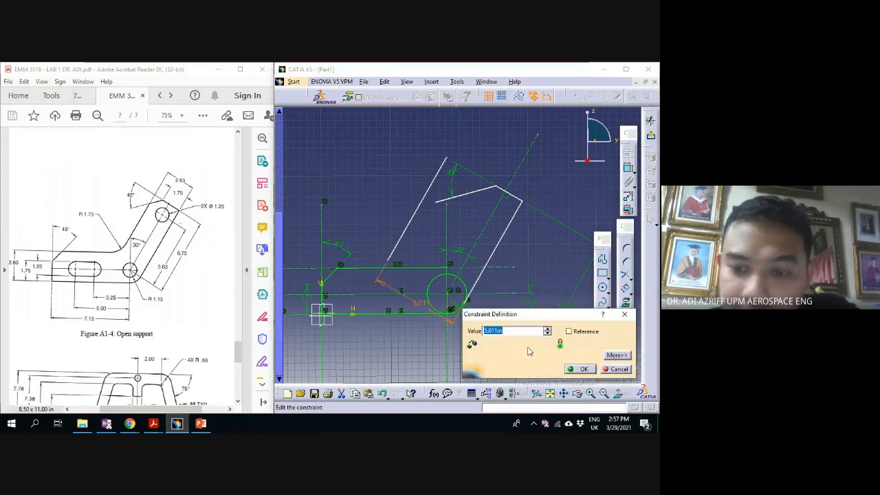
text(2.63)
key(Return)
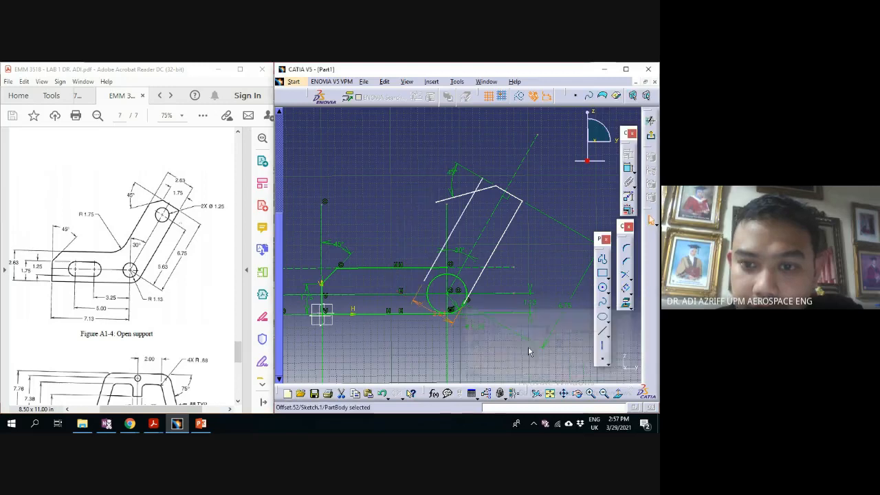
Try to trim the offset side line against the arm's 45° line, and undo the trim
mouse_move(465, 256)
middle_down()
mouse_move(444, 203)
mouse_move(466, 202)
mouse_move(456, 244)
mouse_move(466, 220)
middle_up()
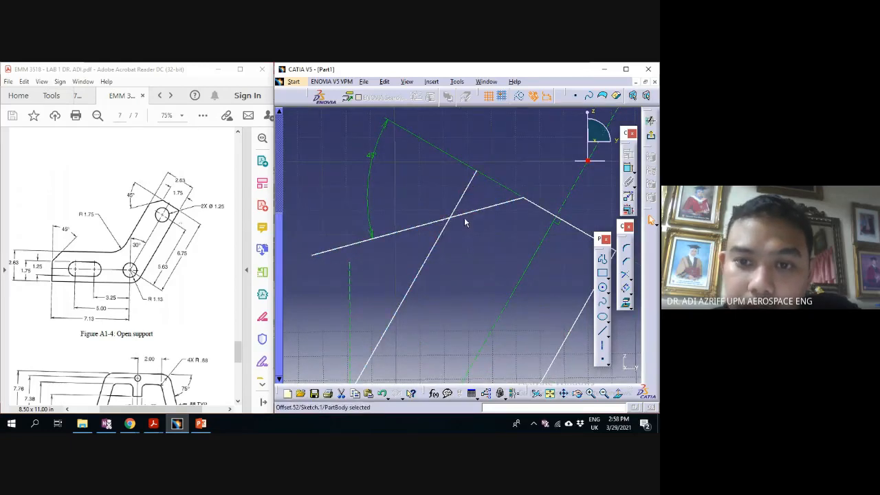
mouse_move(446, 237)
middle_down()
mouse_move(477, 143)
mouse_move(488, 171)
mouse_move(482, 190)
mouse_move(482, 181)
middle_up()
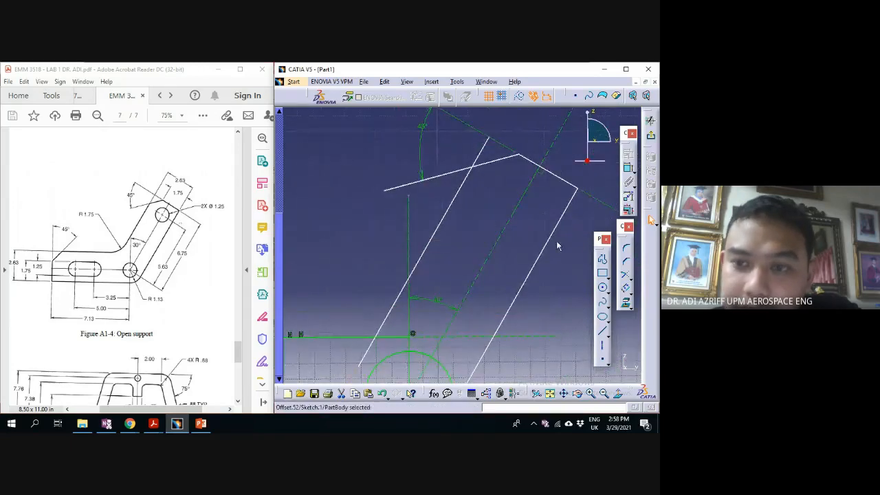
click(627, 277)
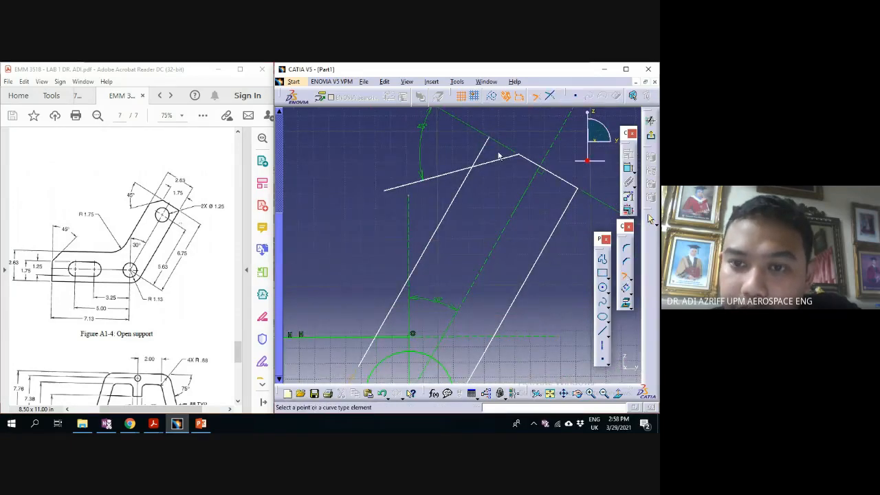
click(484, 152)
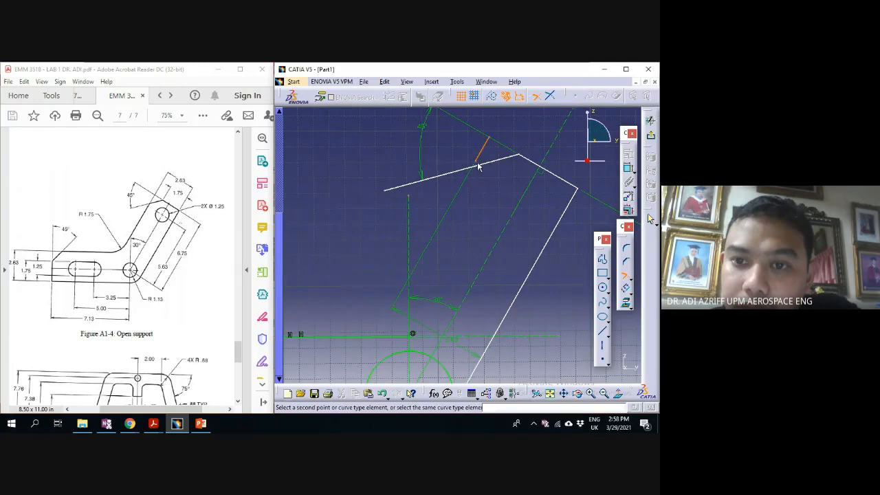
click(478, 169)
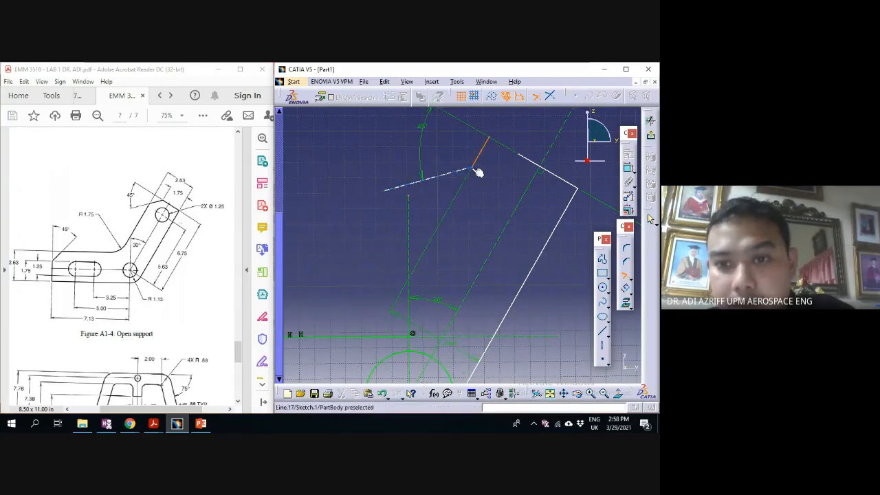
key(ctrl+z)
key(ctrl+z)
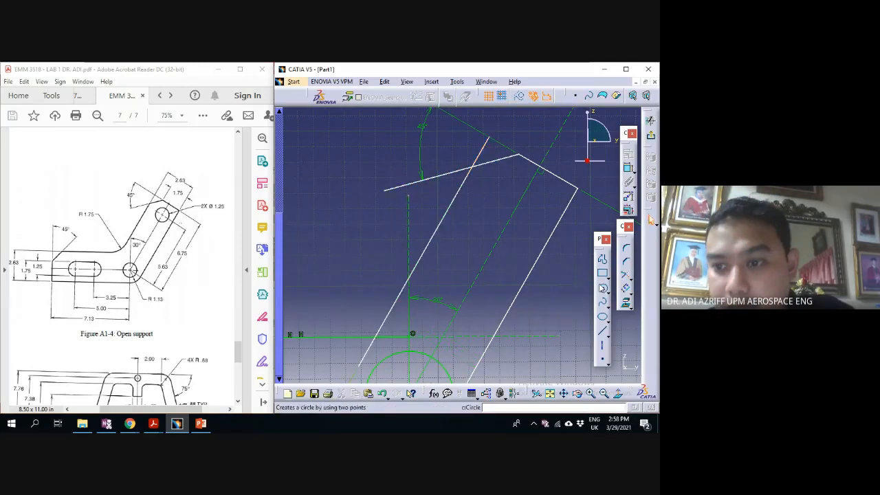
Trim the arm's offset side line at the 45° line, keeping the part below it
click(629, 278)
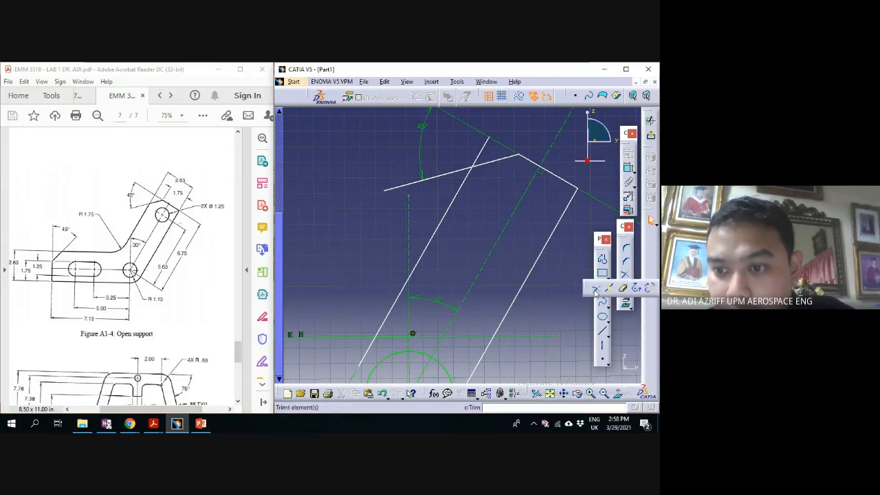
click(611, 290)
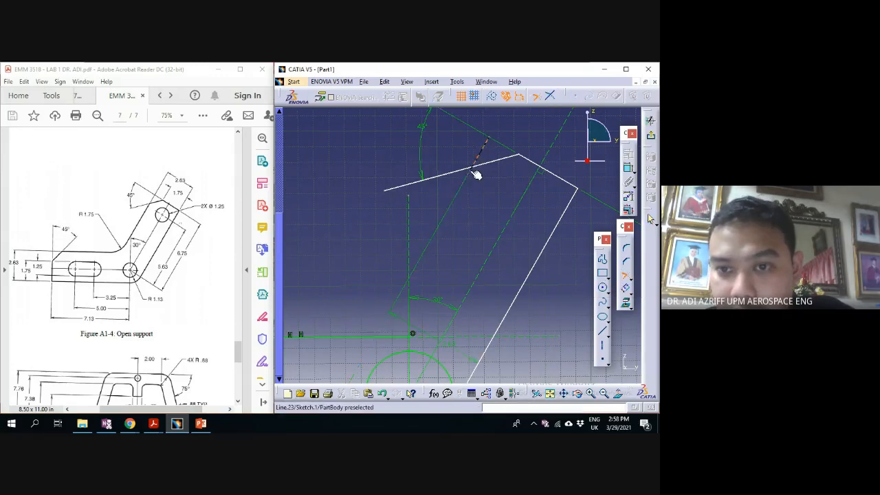
click(471, 178)
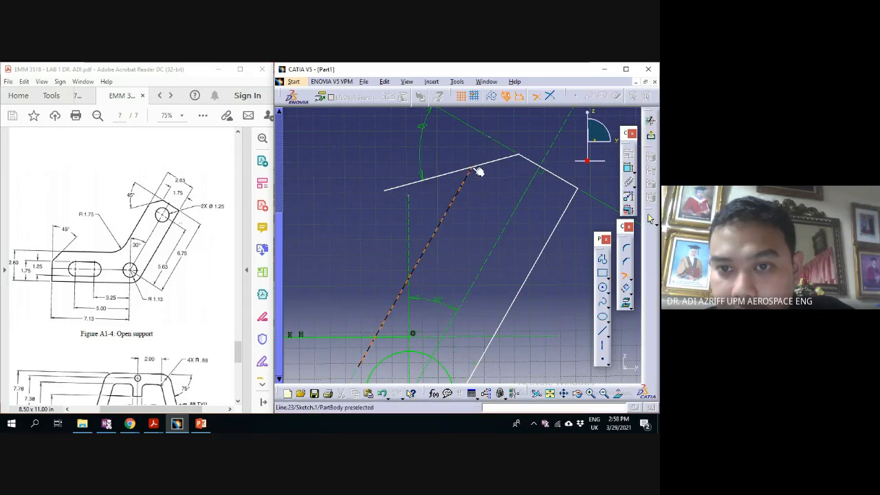
click(479, 170)
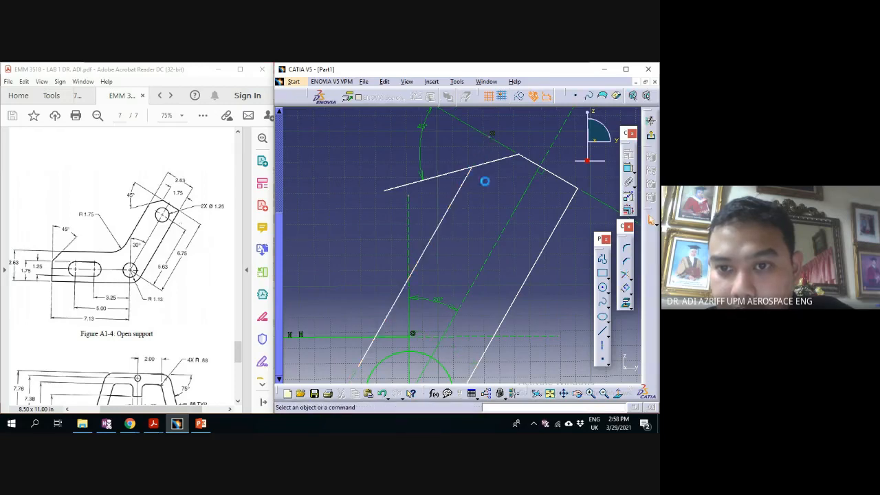
Trim the 45° line at the offset side, keeping the part joined to the end line, and reposition its 45° dimension farther out
click(625, 275)
click(474, 180)
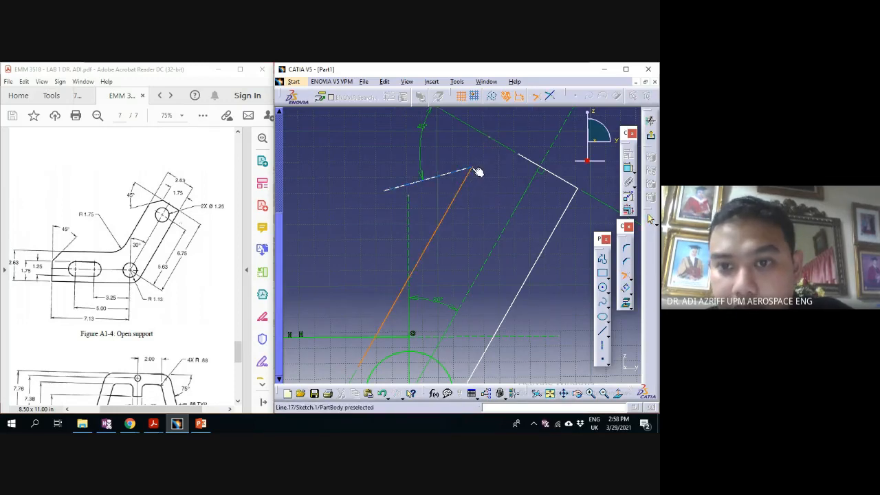
click(477, 170)
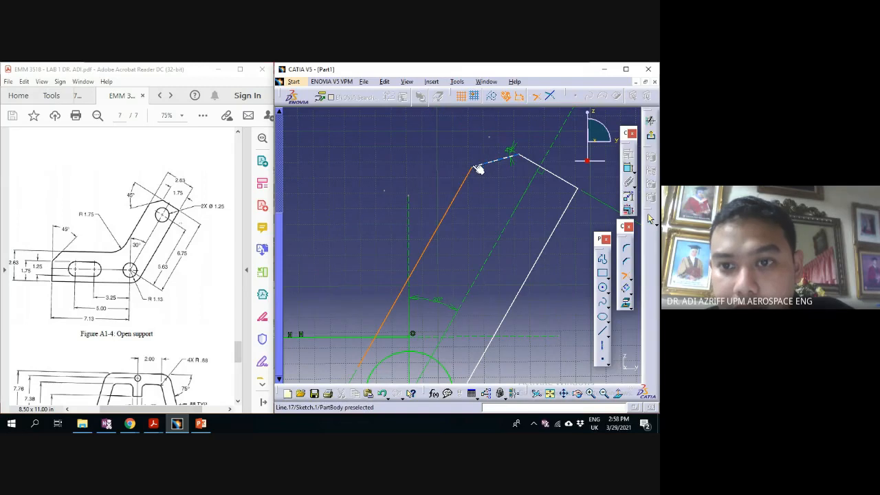
click(480, 170)
mouse_move(484, 215)
middle_down()
mouse_move(495, 245)
mouse_move(476, 285)
mouse_move(472, 193)
mouse_move(460, 238)
middle_up()
click(491, 159)
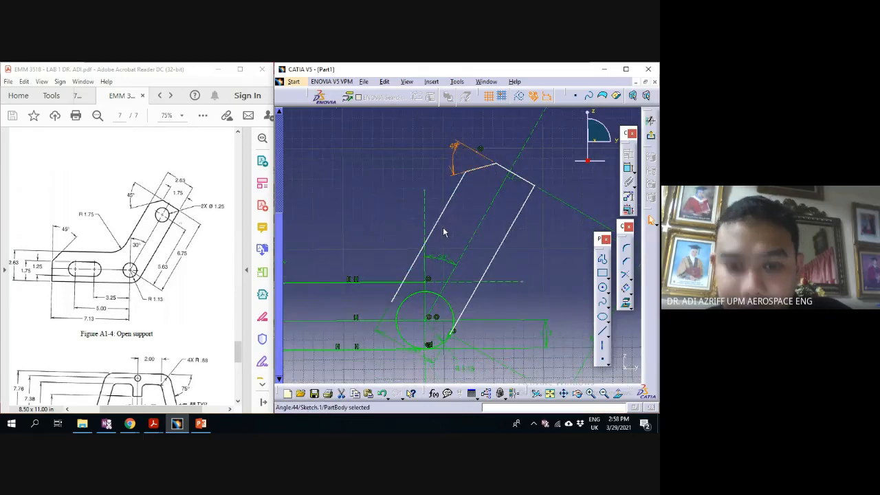
mouse_move(444, 233)
middle_down()
mouse_move(471, 147)
mouse_move(493, 219)
mouse_move(488, 194)
middle_up()
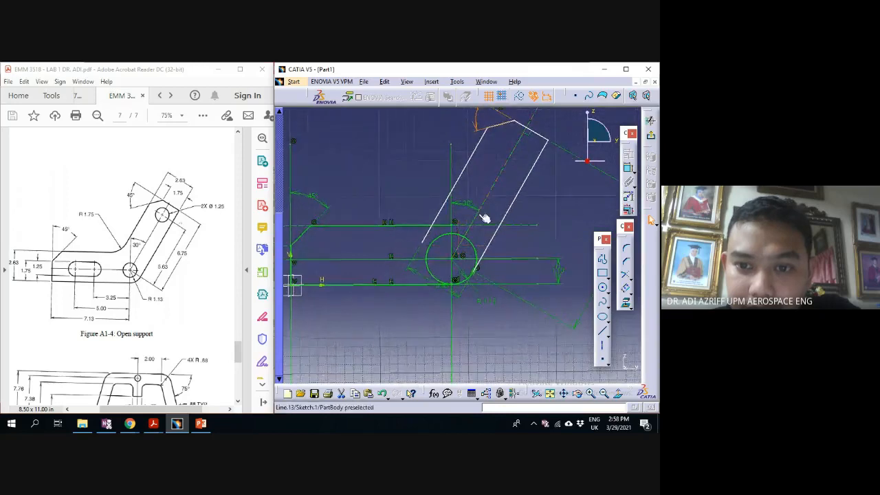
middle_drag(479, 252, 457, 262)
middle_drag(459, 184, 474, 129)
mouse_move(474, 130)
middle_down()
mouse_move(471, 236)
mouse_move(477, 158)
mouse_move(442, 335)
mouse_move(420, 251)
mouse_move(436, 319)
mouse_move(486, 172)
mouse_move(488, 224)
middle_up()
middle_drag(408, 270, 439, 186)
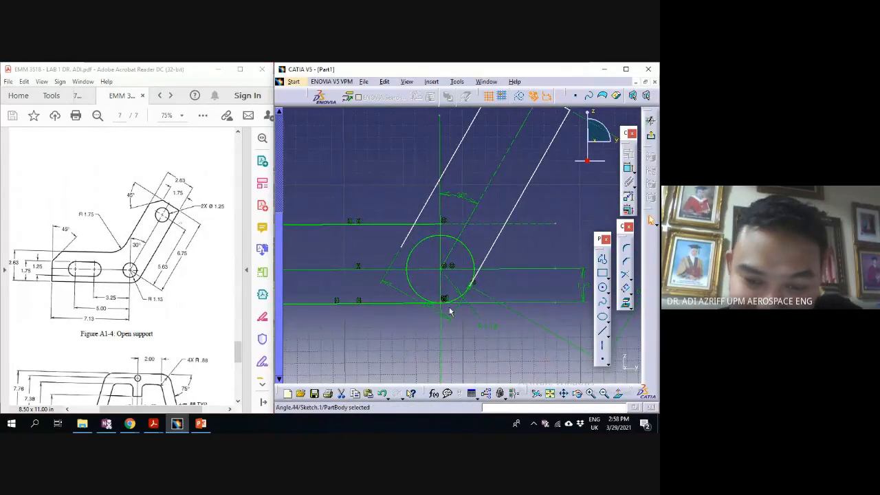
click(130, 423)
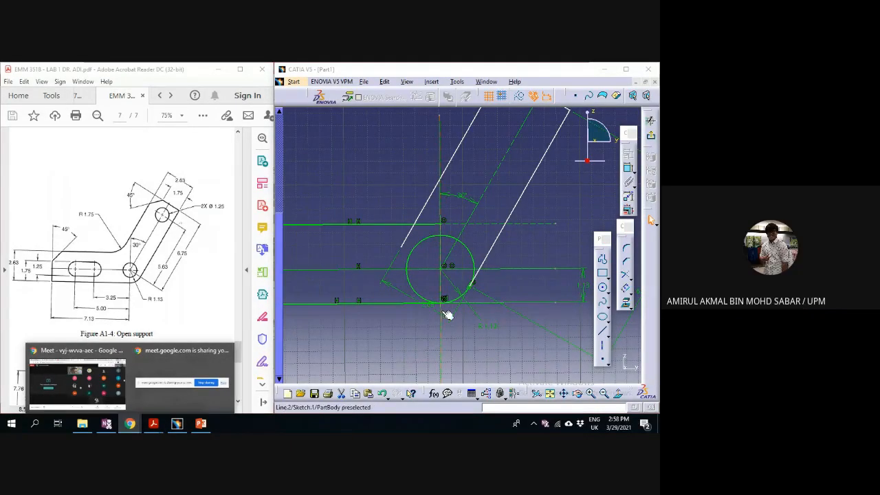
click(392, 230)
mouse_move(393, 231)
middle_down()
mouse_move(408, 262)
mouse_move(397, 279)
mouse_move(404, 241)
middle_up()
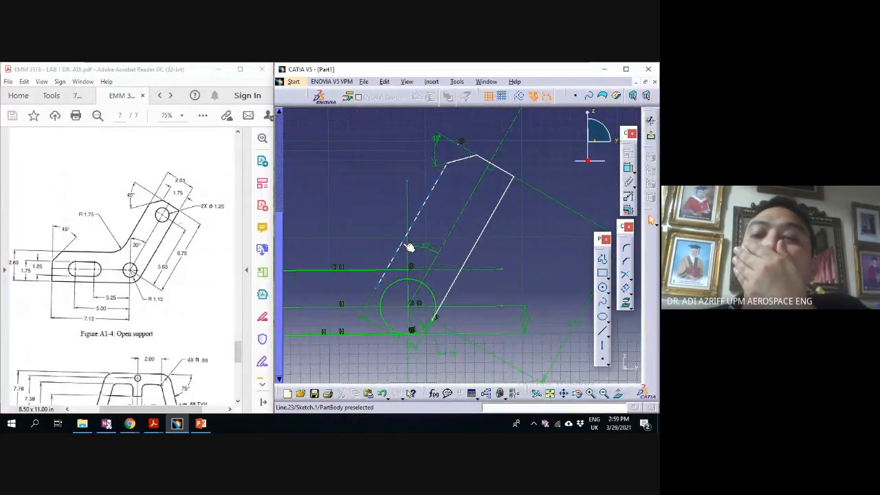
mouse_move(406, 244)
middle_down()
mouse_move(447, 222)
mouse_move(451, 234)
middle_up()
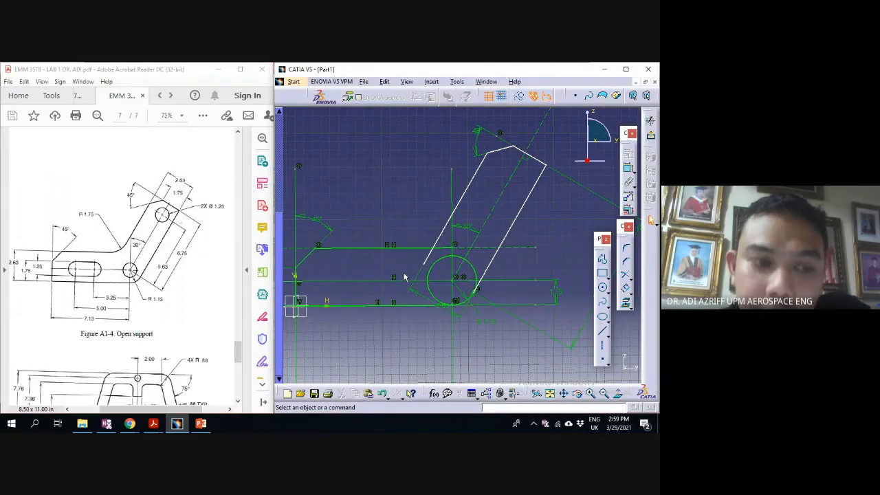
mouse_move(401, 269)
middle_down()
mouse_move(406, 293)
mouse_move(453, 216)
mouse_move(455, 256)
mouse_move(465, 265)
middle_up()
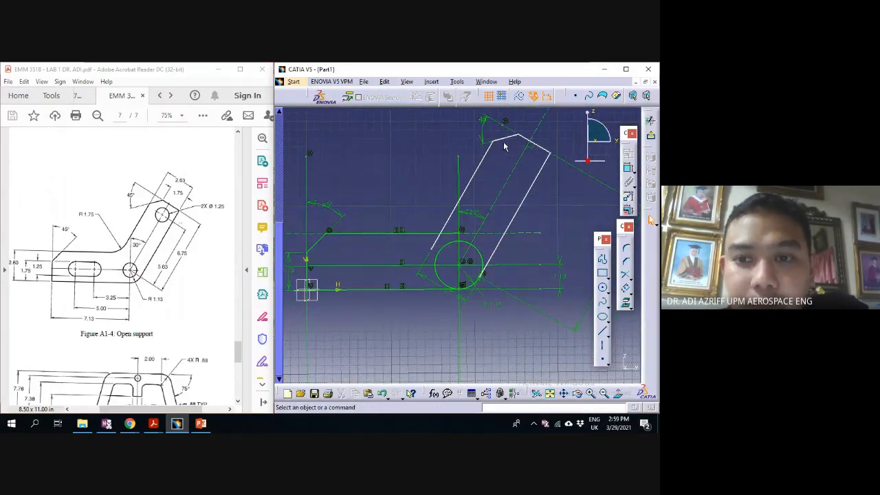
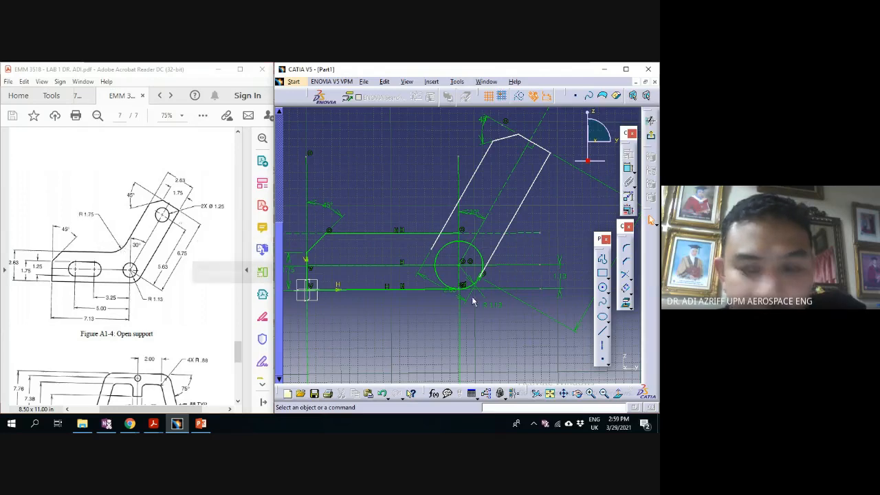
mouse_move(406, 247)
middle_down()
mouse_move(424, 243)
mouse_move(422, 228)
middle_up()
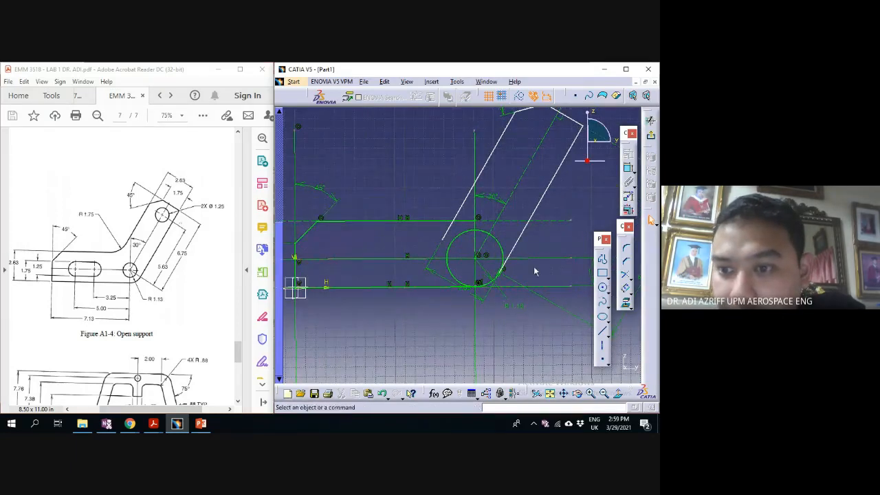
click(453, 232)
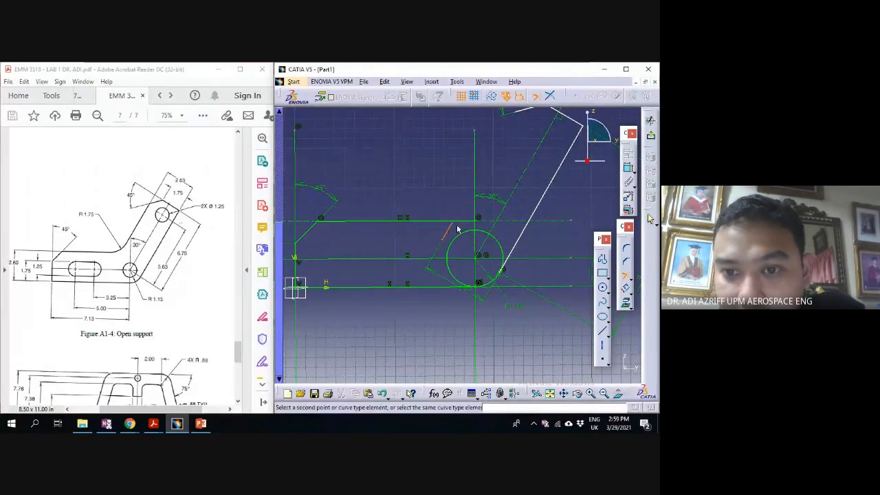
key(Escape)
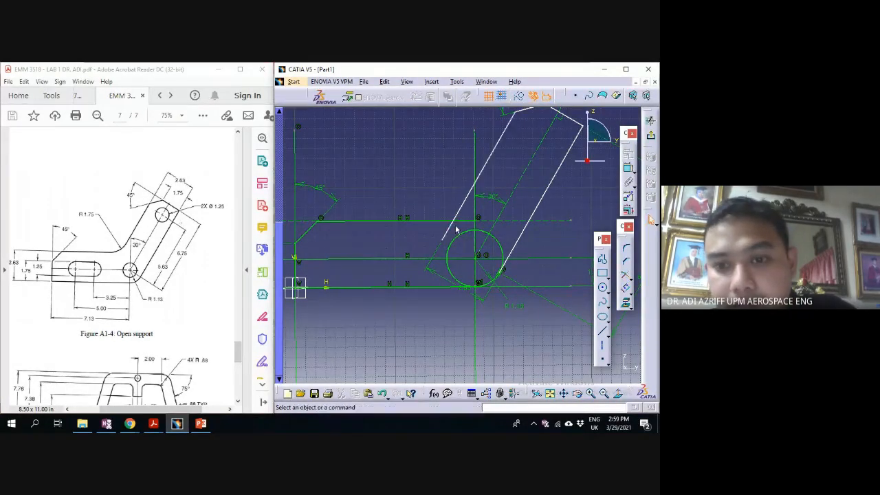
Trim the lower end of the arm's inner side line where it crosses the base's upper horizontal line
middle_drag(456, 228, 445, 247)
click(627, 280)
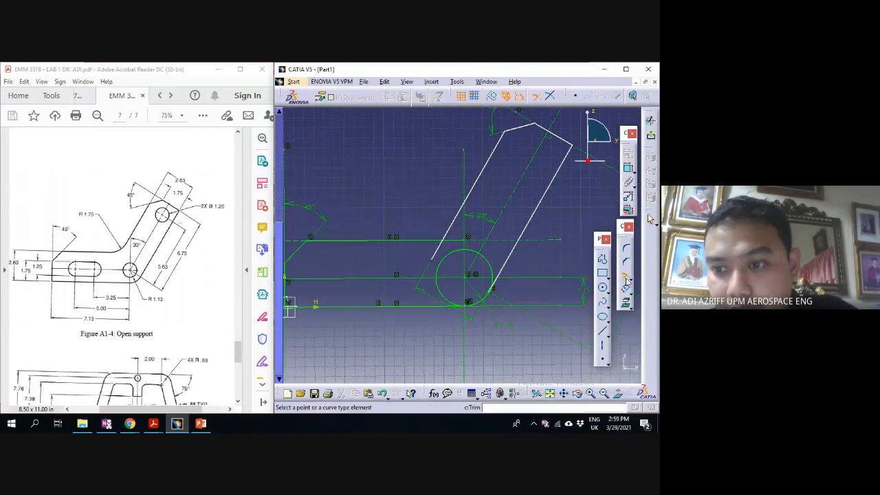
Trim the lower end of the inclined arm's left edge back to the base's upper horizontal line
click(448, 244)
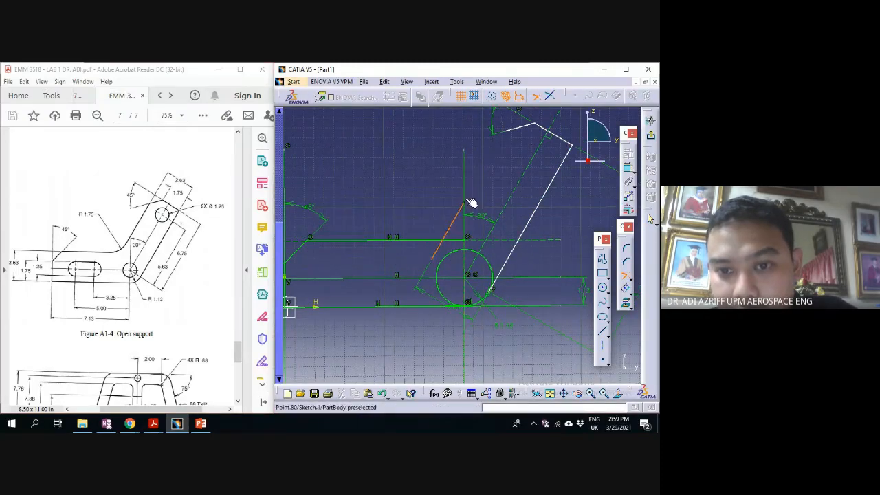
click(445, 242)
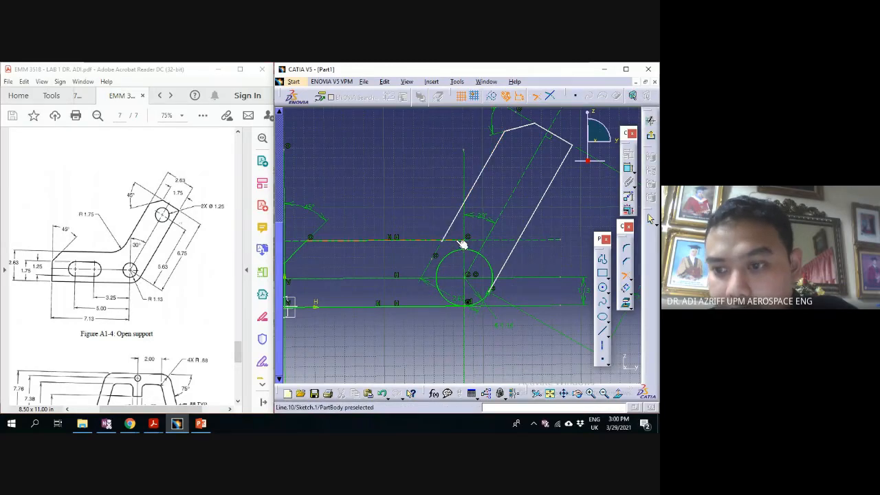
Try to trim the base's upper horizontal line back to the lower end of the arm's left edge
click(463, 243)
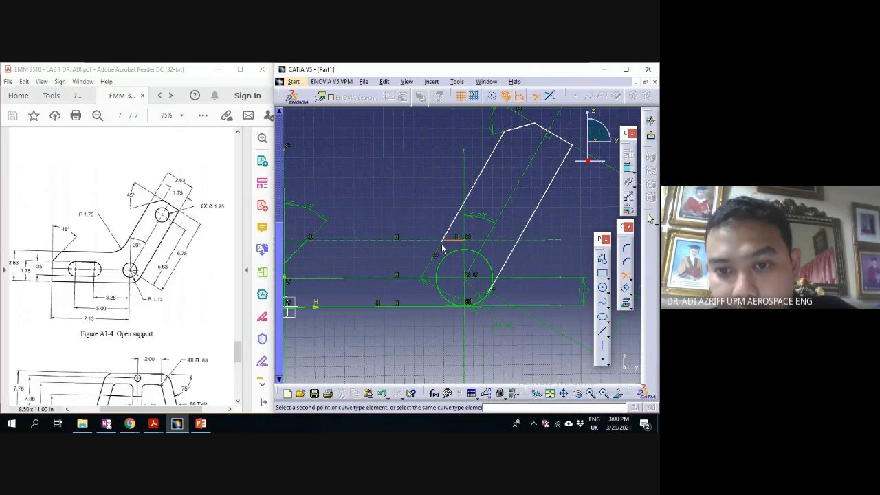
click(315, 242)
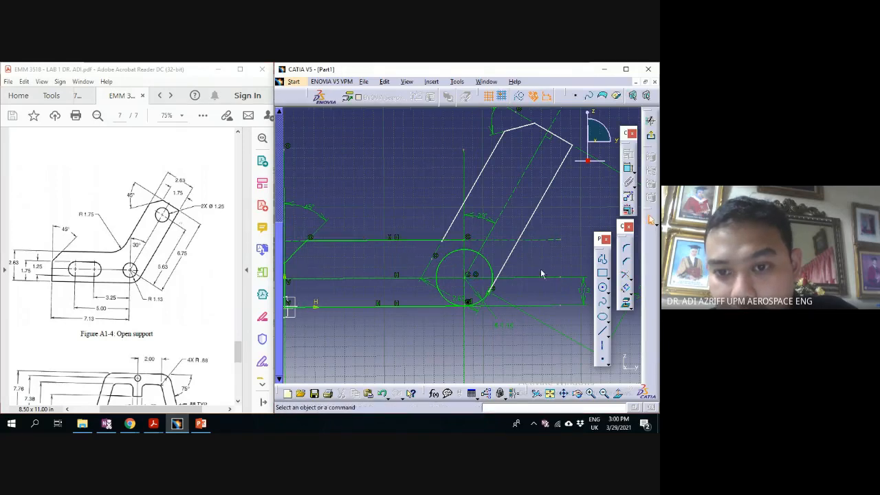
click(625, 275)
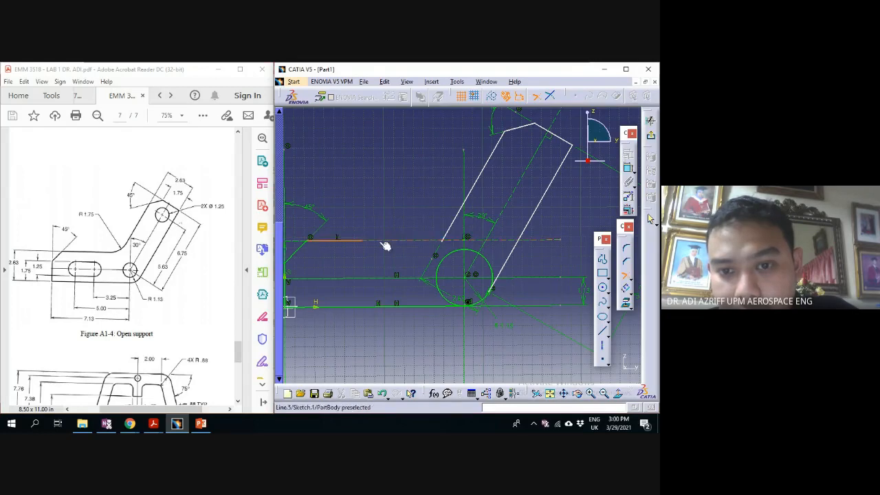
click(446, 244)
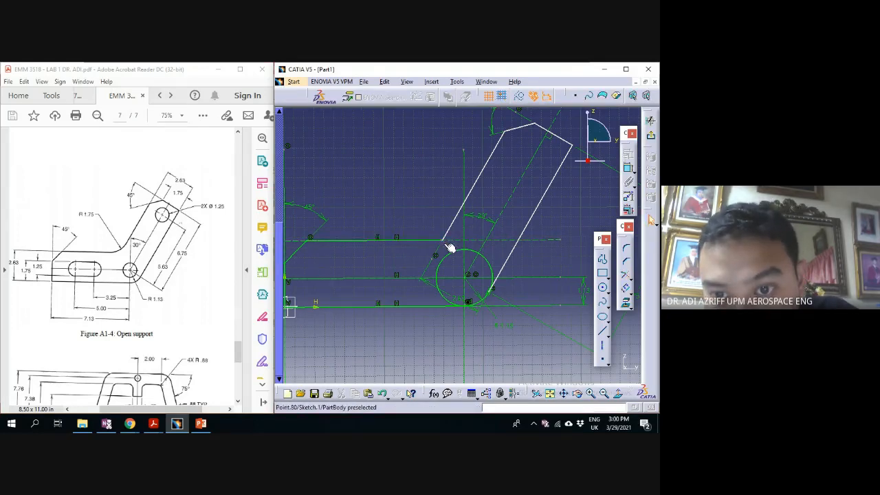
Break the arm's left edge where it crosses the base's upper horizontal line
mouse_move(429, 255)
middle_down()
mouse_move(440, 194)
mouse_move(499, 195)
mouse_move(500, 178)
middle_up()
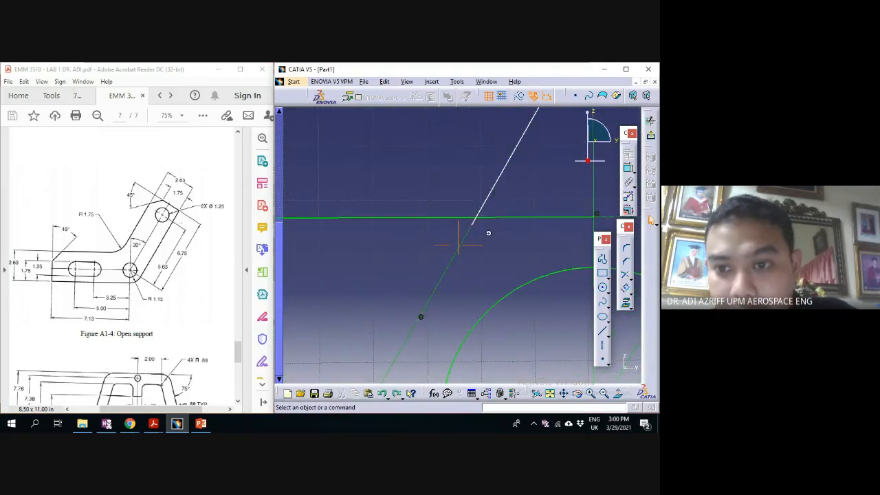
middle_drag(489, 232, 447, 235)
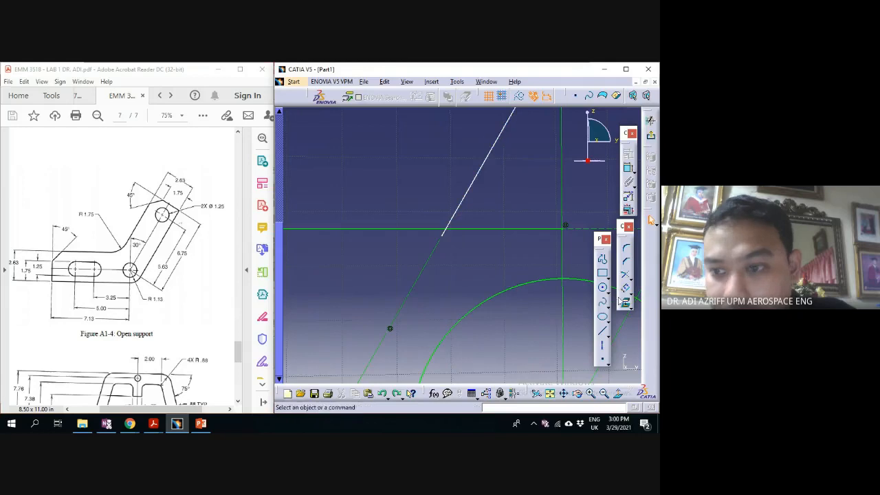
click(630, 278)
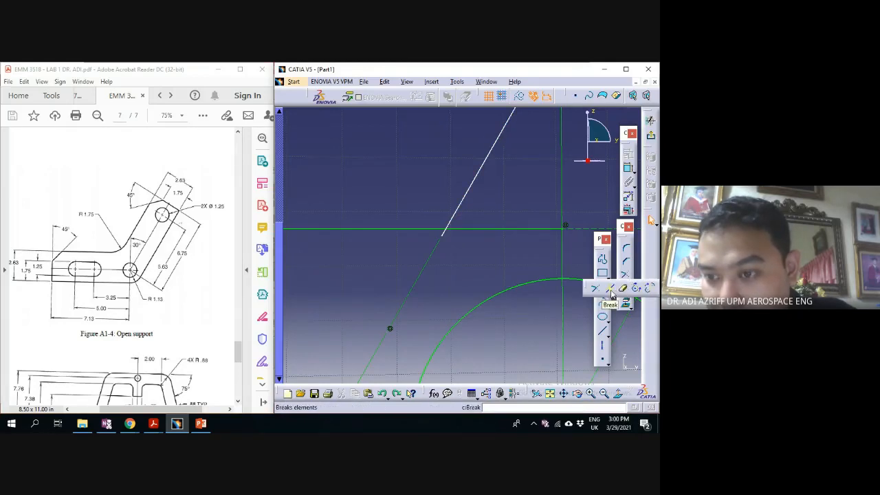
click(613, 295)
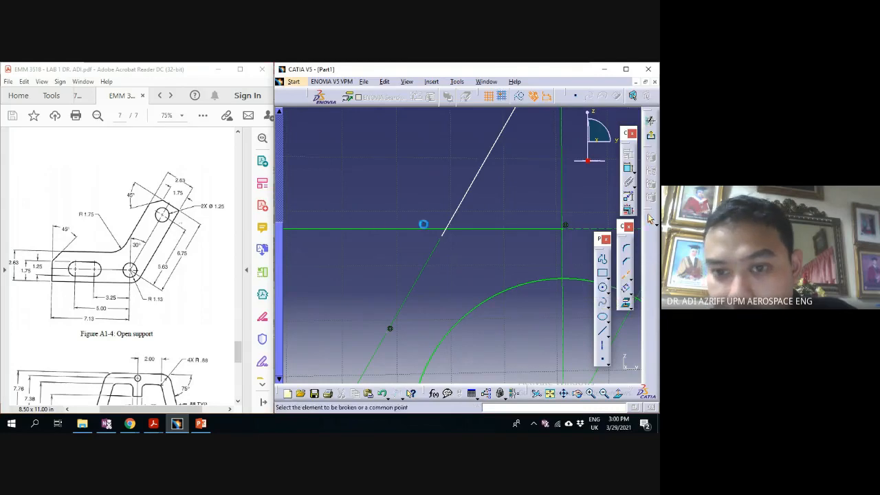
click(453, 230)
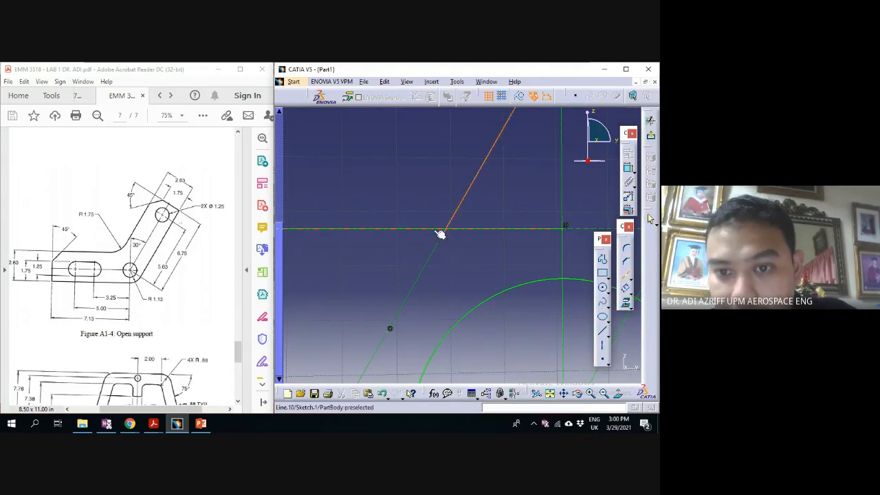
click(445, 231)
Delete the short stub of the arm's left edge that extends below the upper horizontal line
click(450, 238)
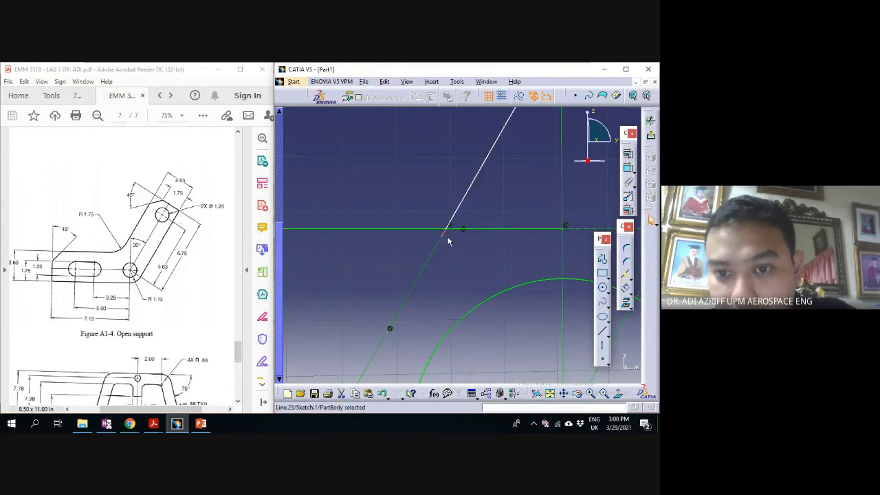
key(Delete)
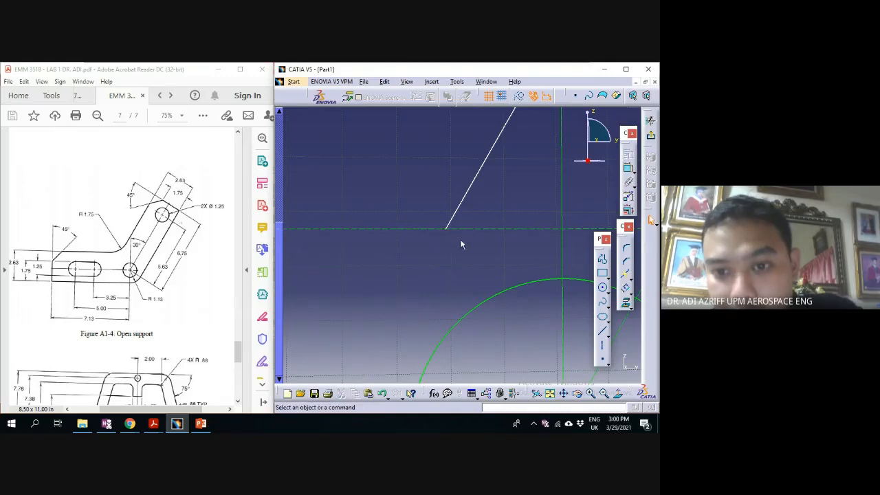
key(ctrl+z)
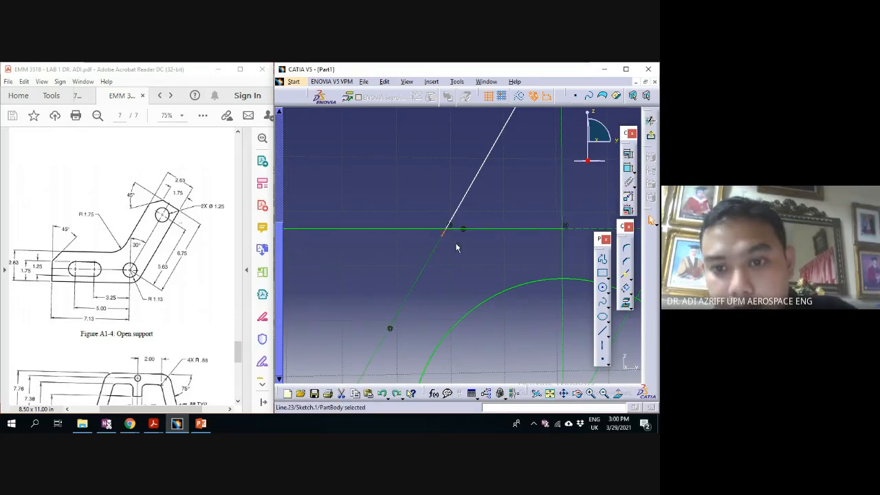
middle_drag(463, 255, 477, 314)
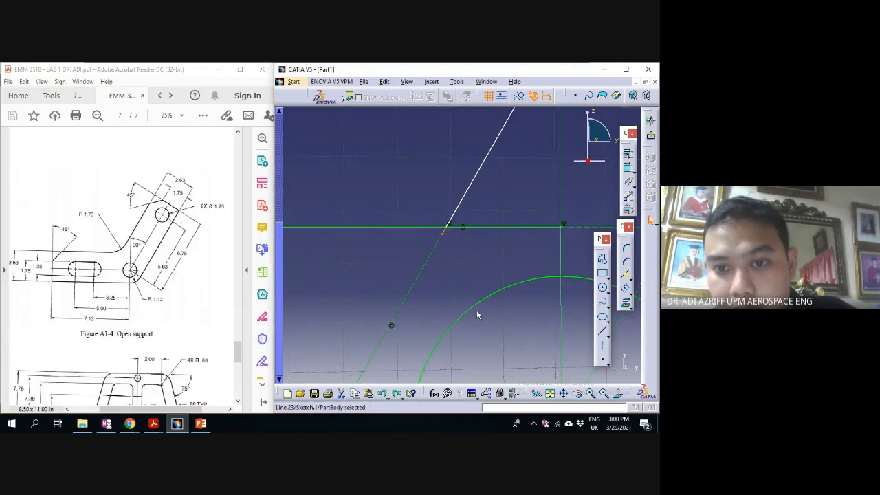
middle_drag(444, 281, 473, 375)
middle_drag(452, 306, 470, 399)
middle_drag(458, 235, 459, 238)
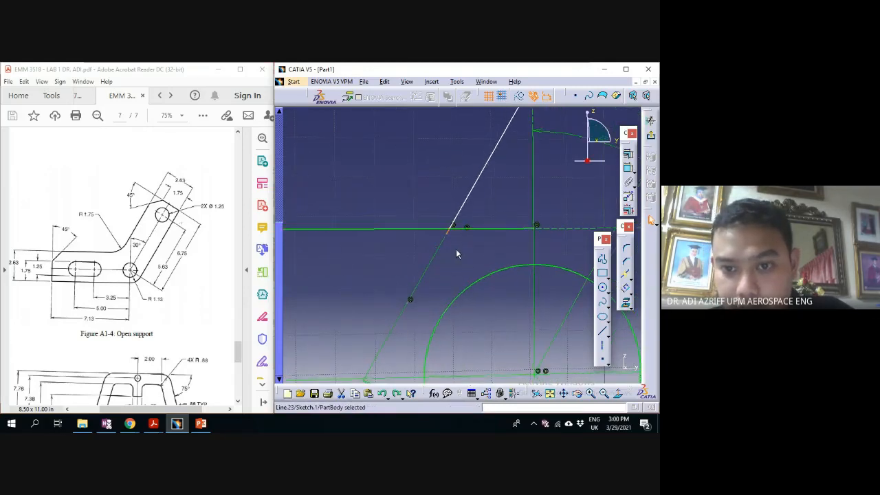
key(Delete)
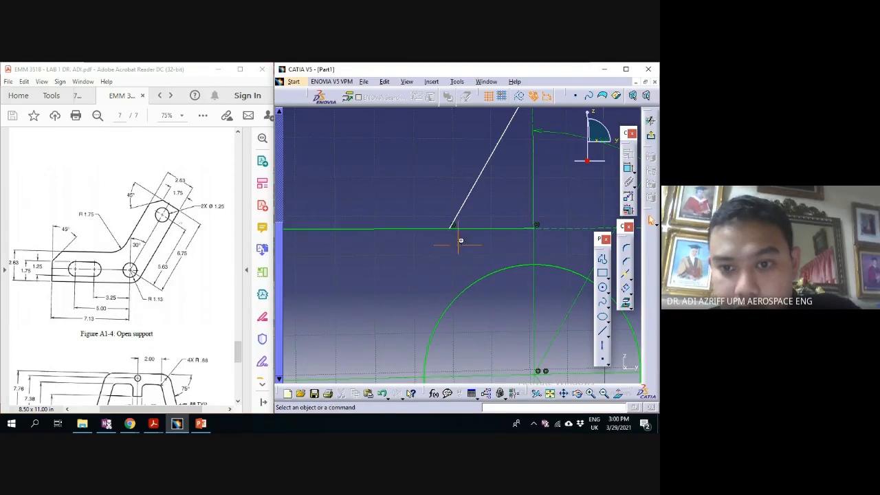
Trim the base's upper horizontal line back to the lower endpoint of the arm's left edge
middle_drag(461, 240, 462, 251)
click(631, 279)
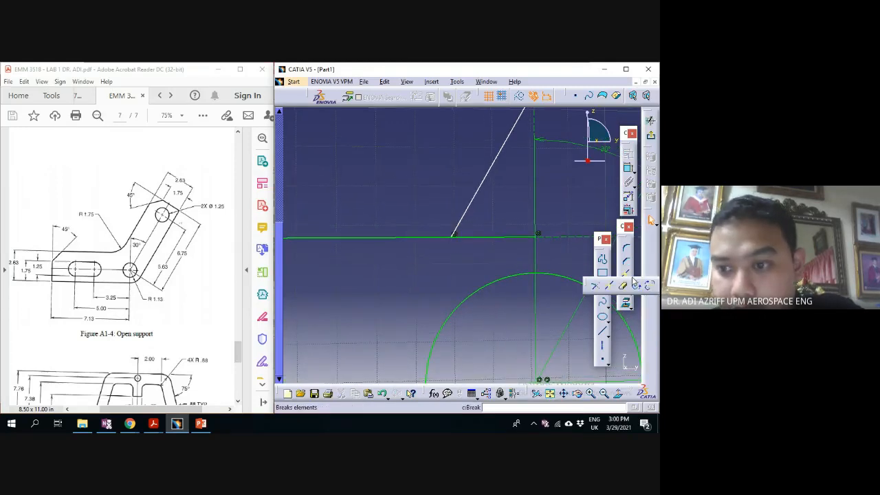
click(594, 290)
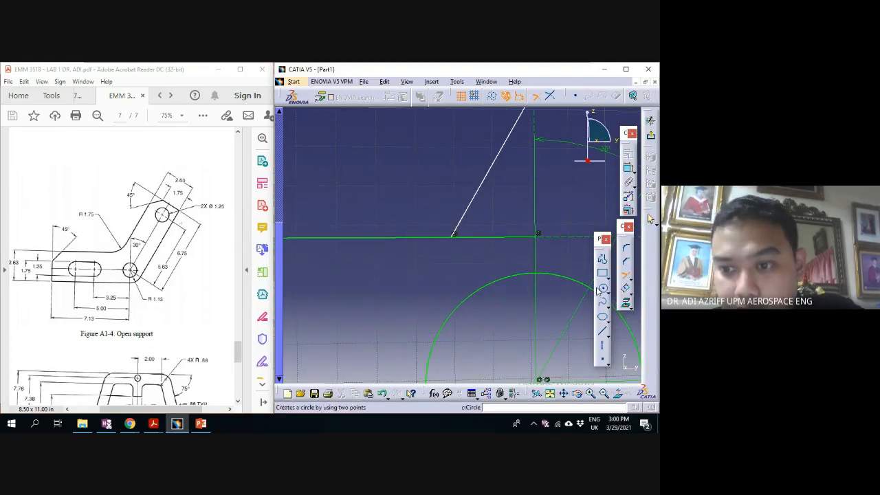
click(446, 239)
mouse_move(427, 264)
middle_down()
mouse_move(434, 275)
mouse_move(420, 367)
middle_up()
middle_drag(402, 284, 446, 307)
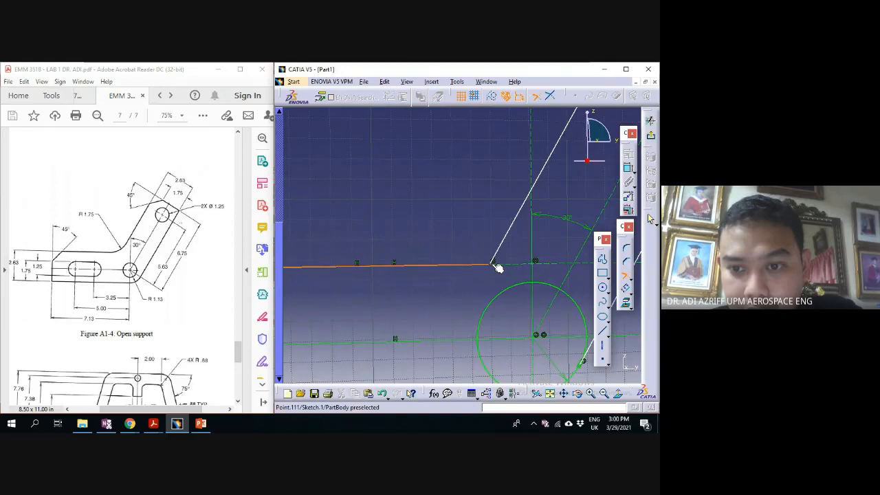
click(494, 265)
middle_drag(477, 291, 479, 333)
mouse_move(450, 237)
middle_down()
mouse_move(450, 270)
mouse_move(452, 230)
middle_up()
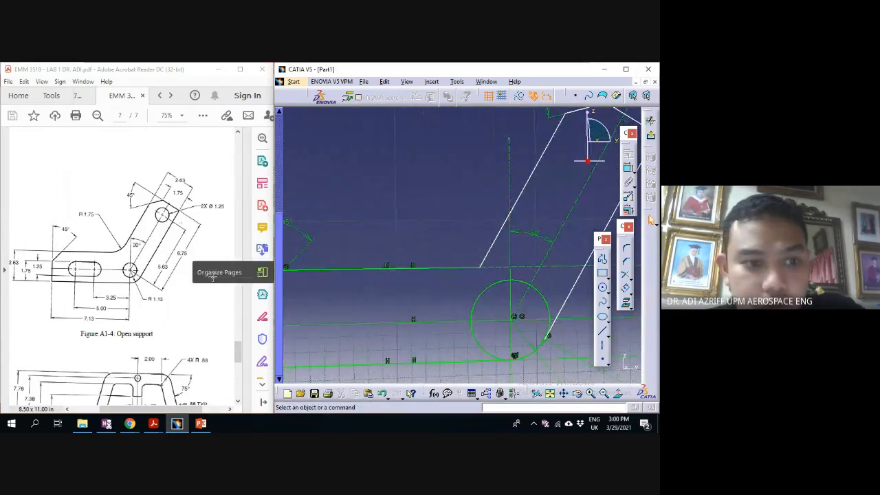
Add a rounded corner between the arm's left edge and the base's upper horizontal line
mouse_move(477, 277)
middle_down()
mouse_move(458, 240)
mouse_move(436, 244)
mouse_move(463, 270)
mouse_move(481, 179)
mouse_move(489, 222)
middle_up()
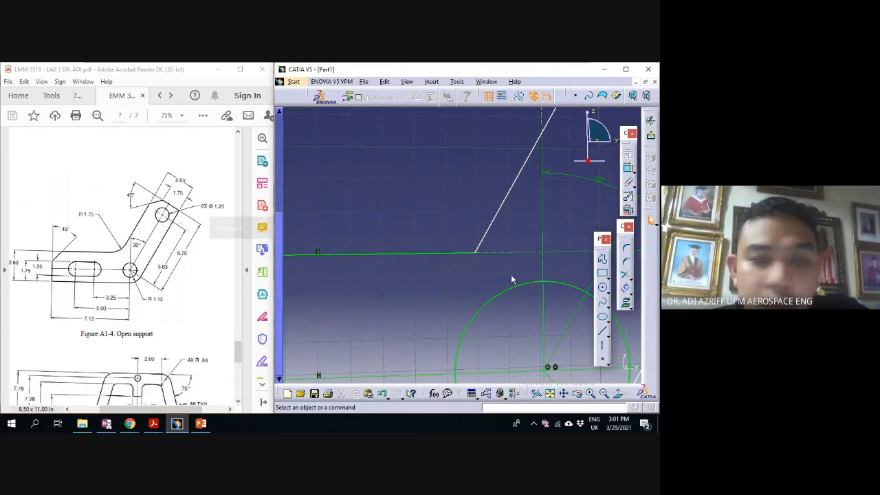
click(627, 250)
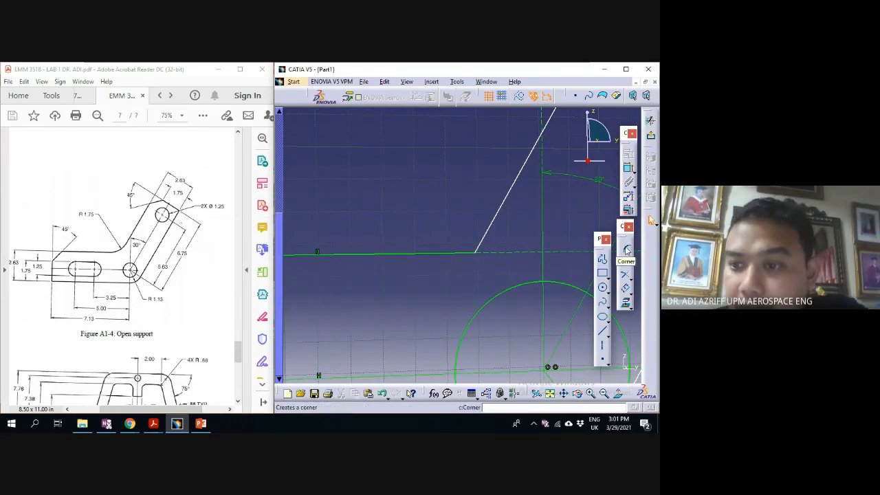
click(487, 242)
click(457, 254)
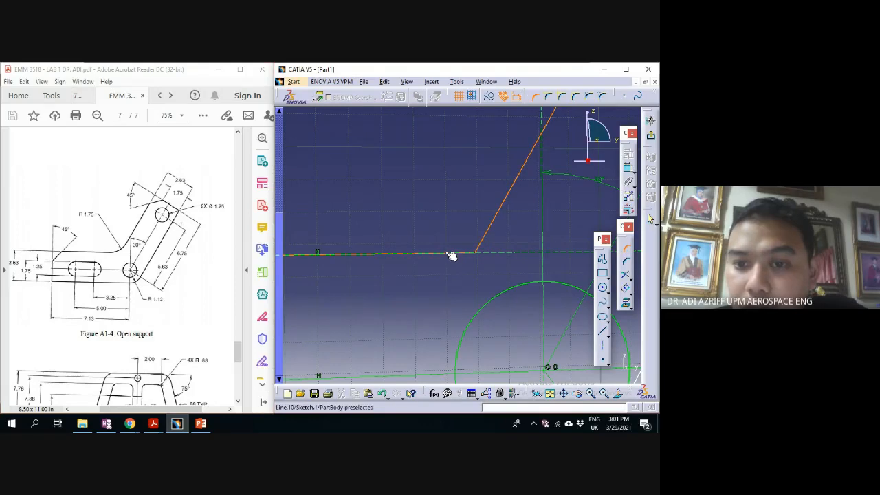
mouse_move(459, 233)
middle_down()
mouse_move(484, 277)
mouse_move(455, 271)
middle_up()
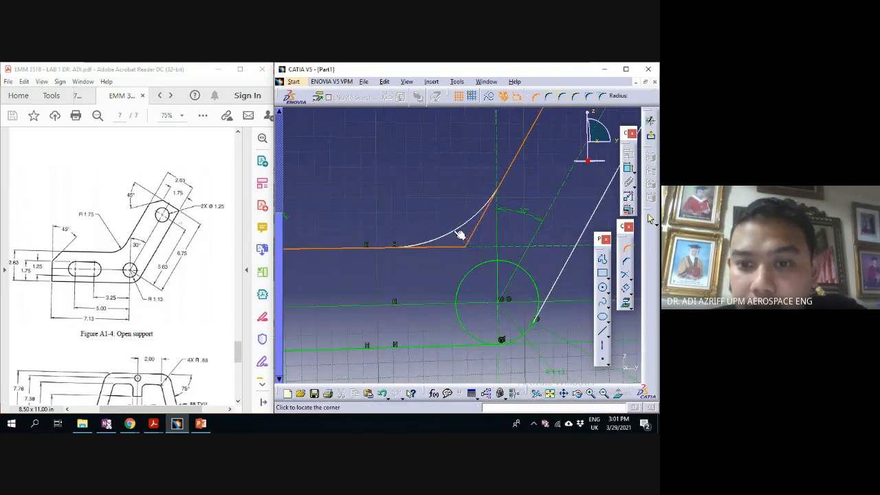
click(462, 237)
Set the radius of the corner between the arm and the base to 1.75 in
middle_drag(402, 231, 423, 250)
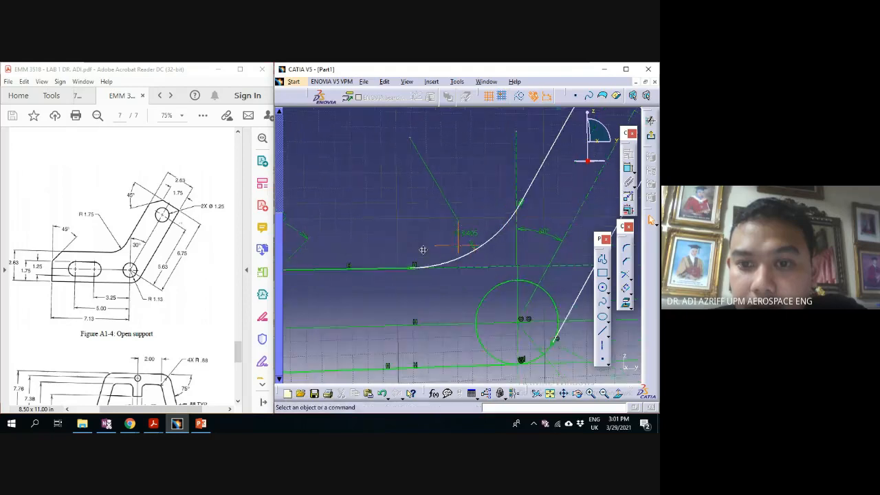
double_click(468, 234)
text(1)
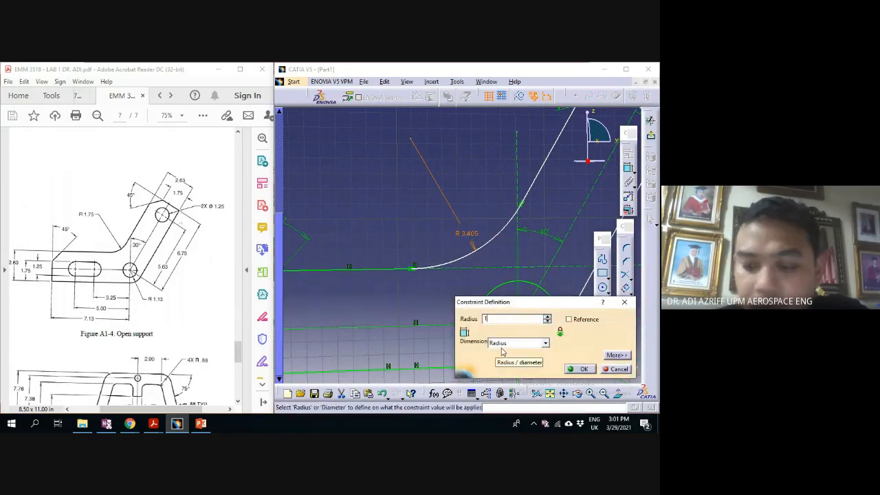
text(.75in)
key(Return)
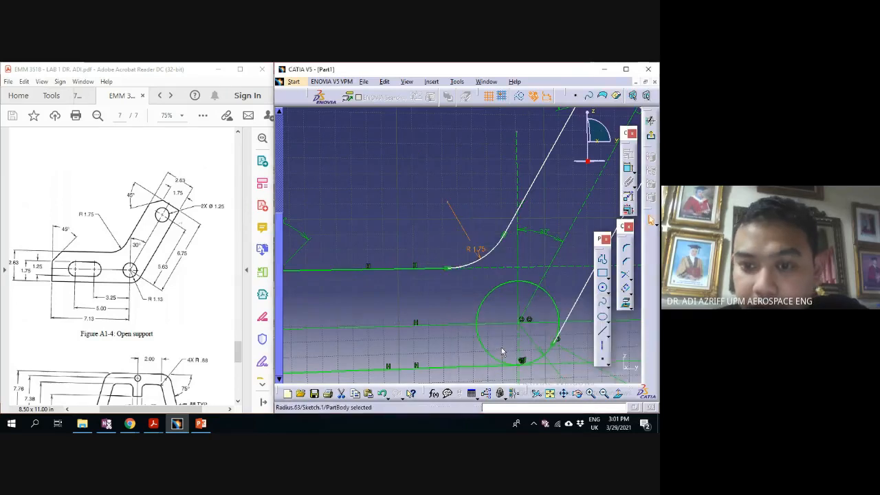
Trim the circle down to the lower arc between the horizontal centreline near the arm's right edge and the base's bottom line
mouse_move(413, 216)
middle_down()
mouse_move(428, 284)
mouse_move(442, 265)
mouse_move(434, 229)
mouse_move(419, 247)
middle_up()
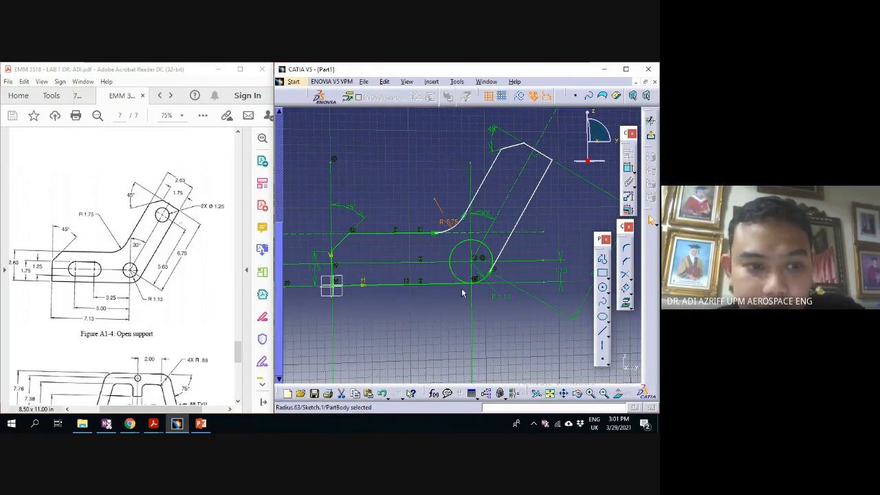
mouse_move(462, 293)
middle_down()
mouse_move(414, 261)
mouse_move(413, 290)
mouse_move(412, 261)
mouse_move(437, 266)
middle_up()
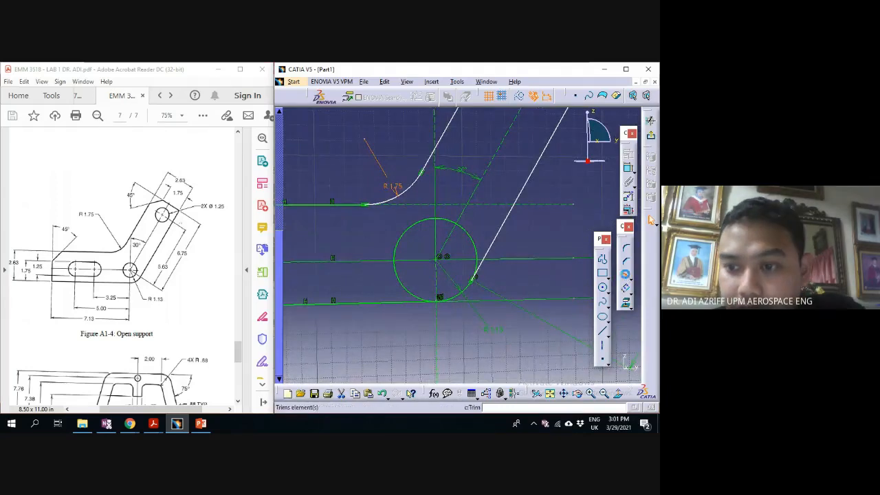
click(625, 274)
click(478, 252)
click(470, 296)
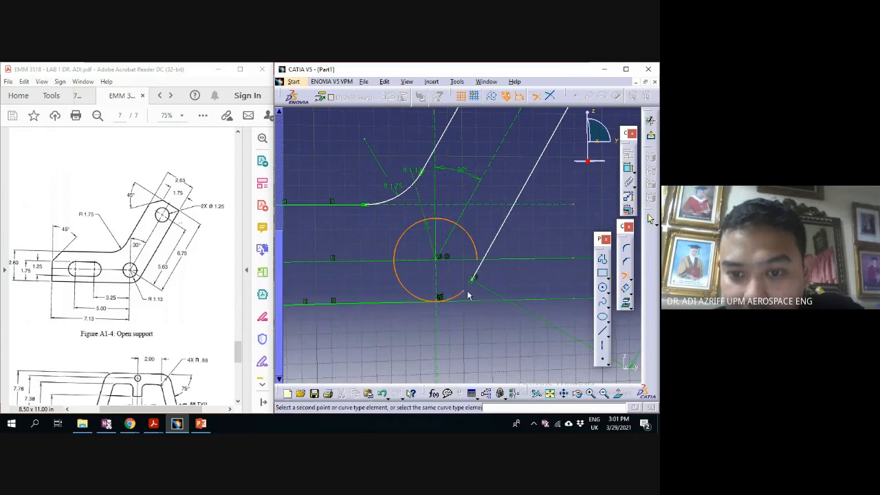
click(478, 254)
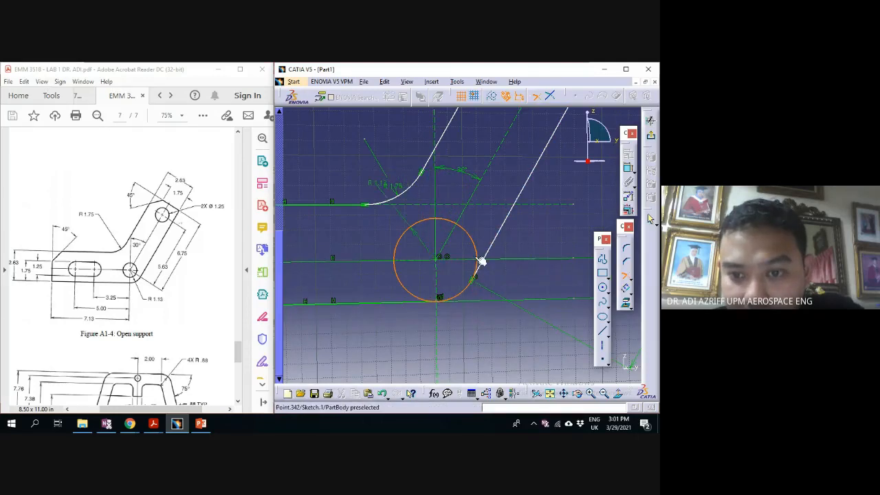
click(469, 294)
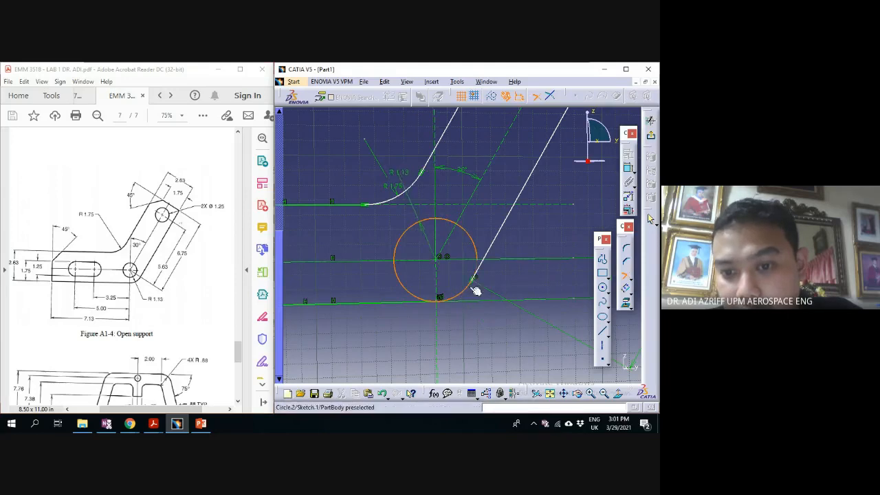
click(415, 301)
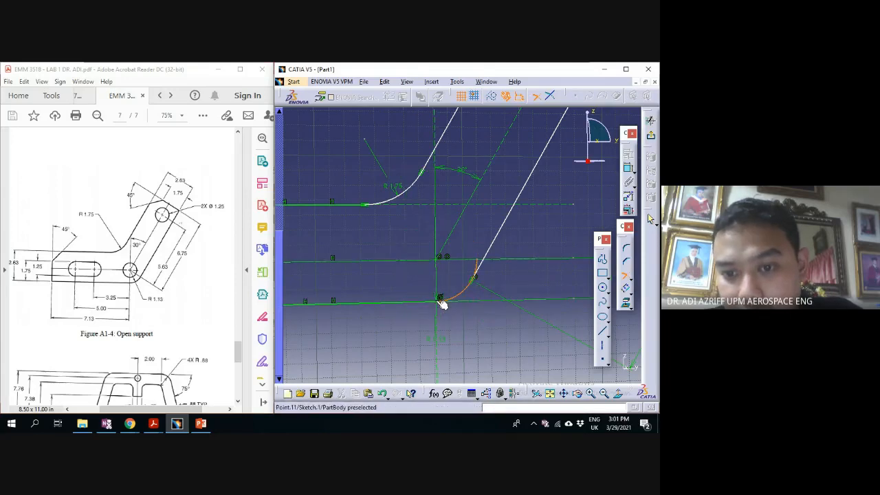
key(ctrl+z)
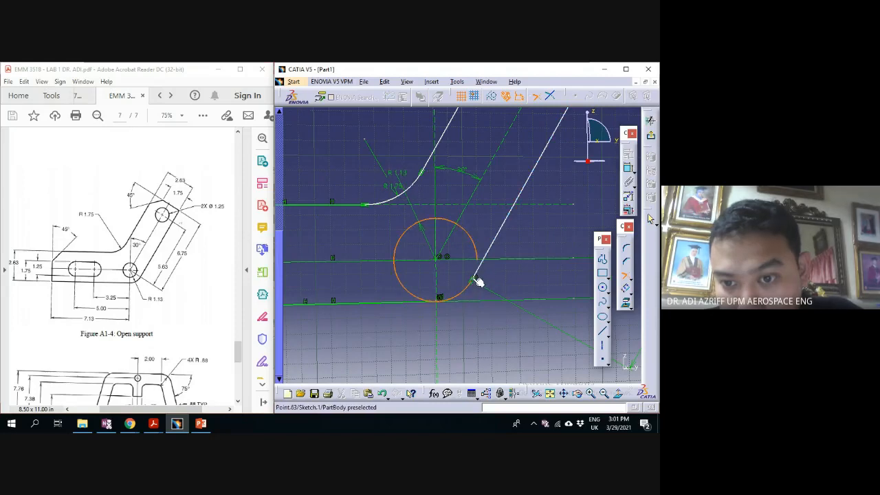
click(441, 304)
middle_drag(488, 304, 419, 207)
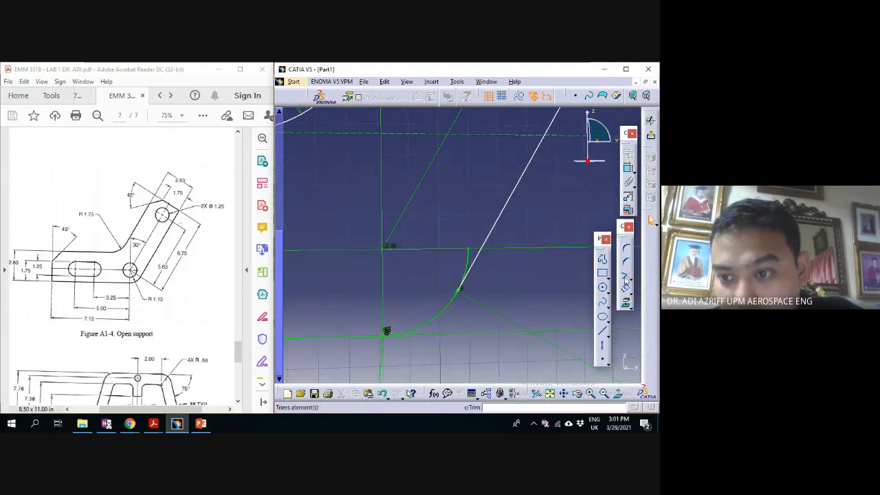
Trim the remaining arc back to the lower endpoint of the arm's right edge, keeping the part that meets the base's bottom line
click(625, 275)
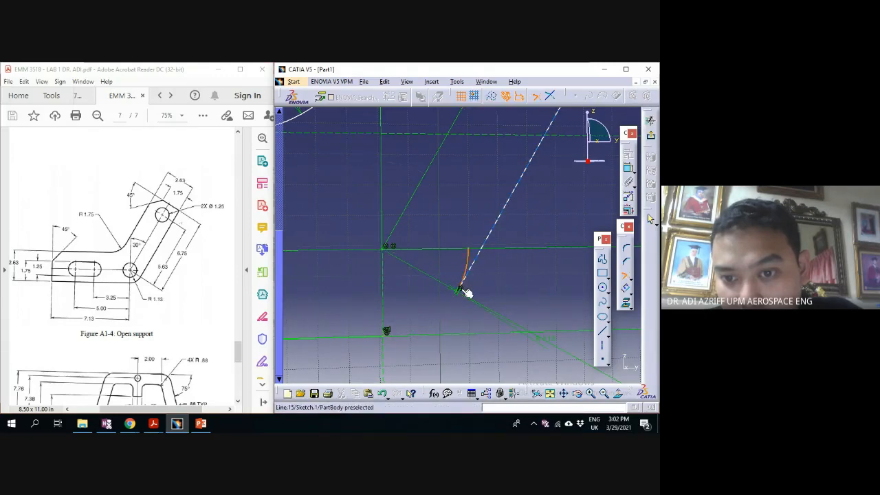
click(436, 312)
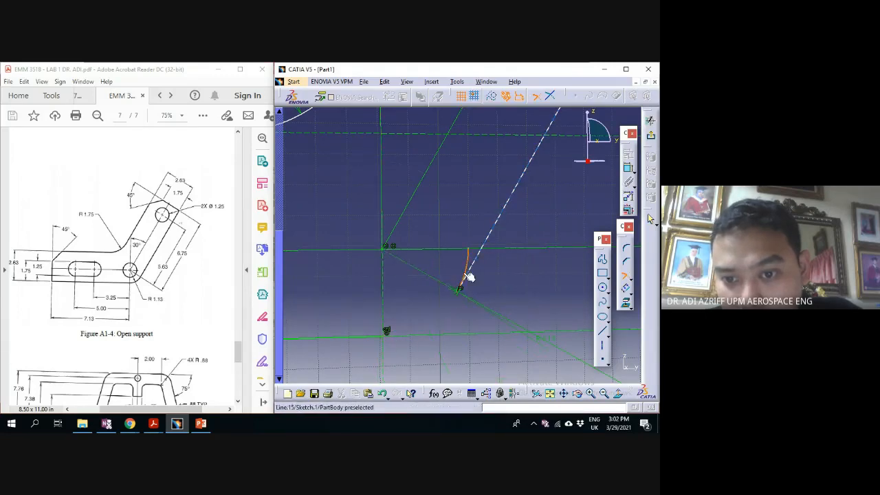
click(397, 328)
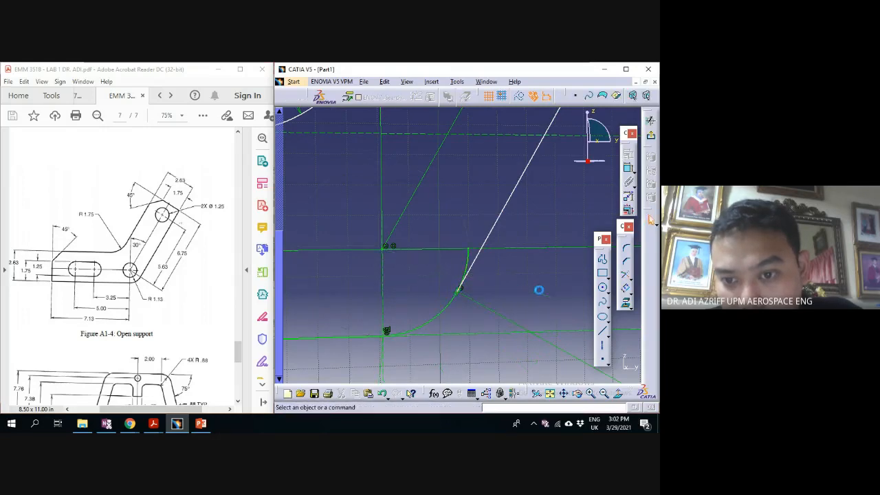
click(626, 291)
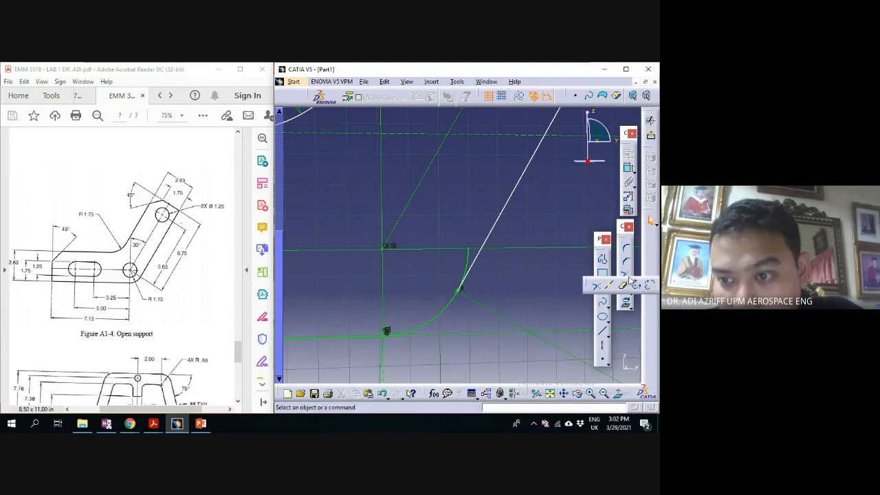
click(395, 336)
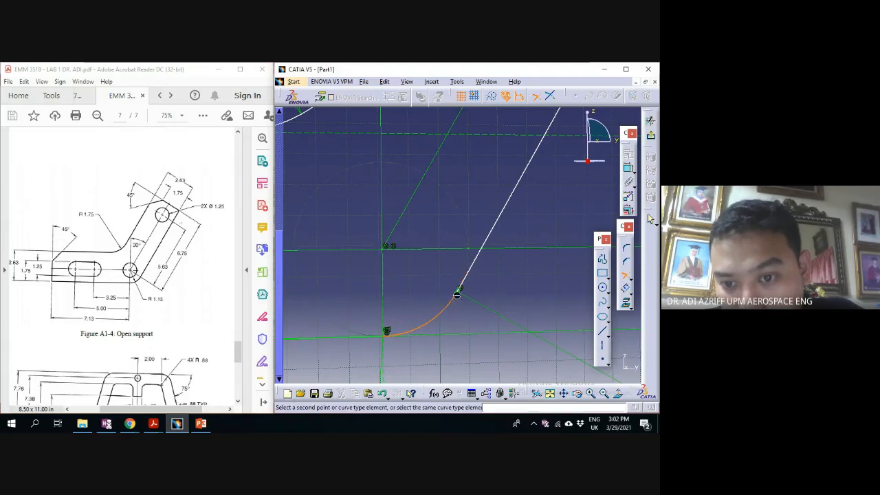
click(460, 289)
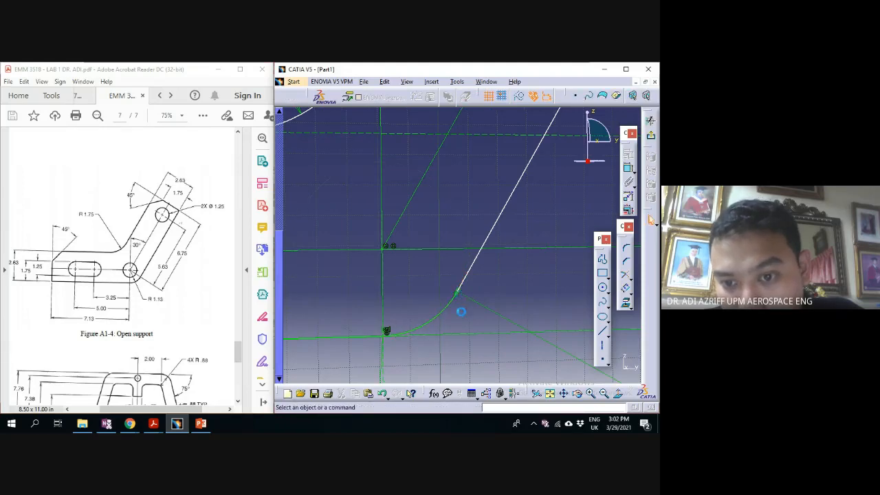
mouse_move(462, 313)
middle_down()
mouse_move(473, 251)
mouse_move(485, 283)
mouse_move(490, 400)
middle_up()
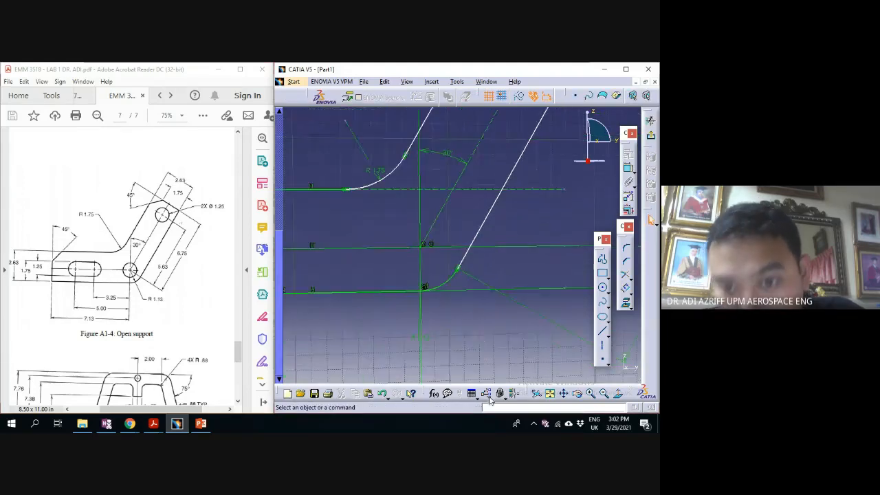
Examine the outer profile of the support, highlighting the arm's slanted end and its right edge
middle_drag(422, 201, 421, 274)
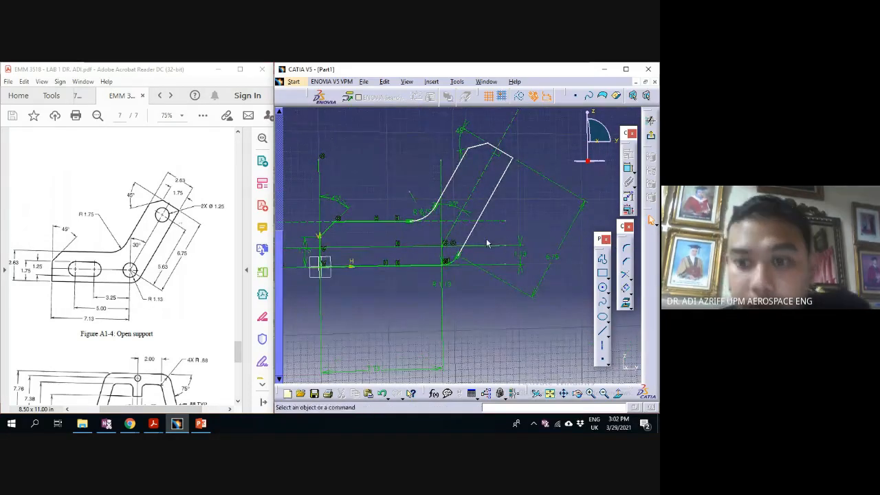
mouse_move(452, 243)
middle_down()
mouse_move(433, 254)
mouse_move(455, 237)
middle_up()
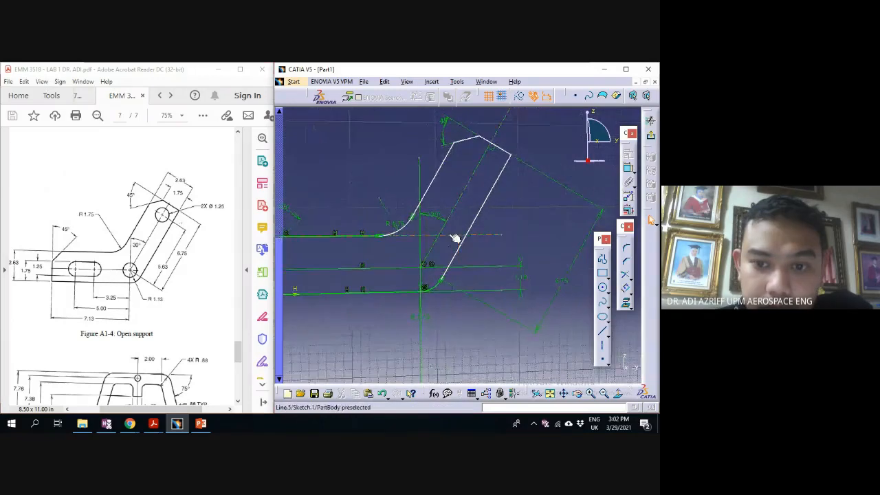
mouse_move(337, 270)
middle_down()
mouse_move(382, 241)
mouse_move(382, 249)
middle_up()
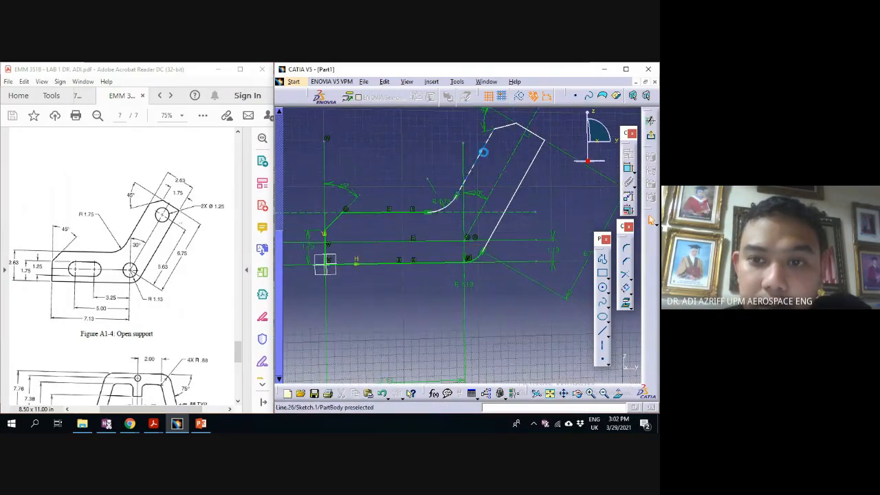
click(525, 130)
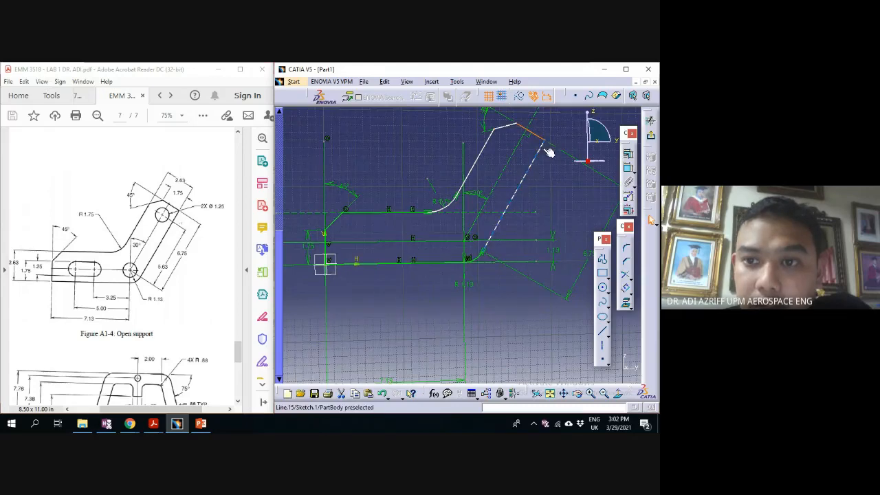
click(547, 150)
mouse_move(544, 220)
middle_down()
mouse_move(516, 240)
mouse_move(526, 122)
mouse_move(520, 232)
middle_up()
mouse_move(469, 195)
middle_down()
mouse_move(443, 212)
mouse_move(446, 234)
middle_up()
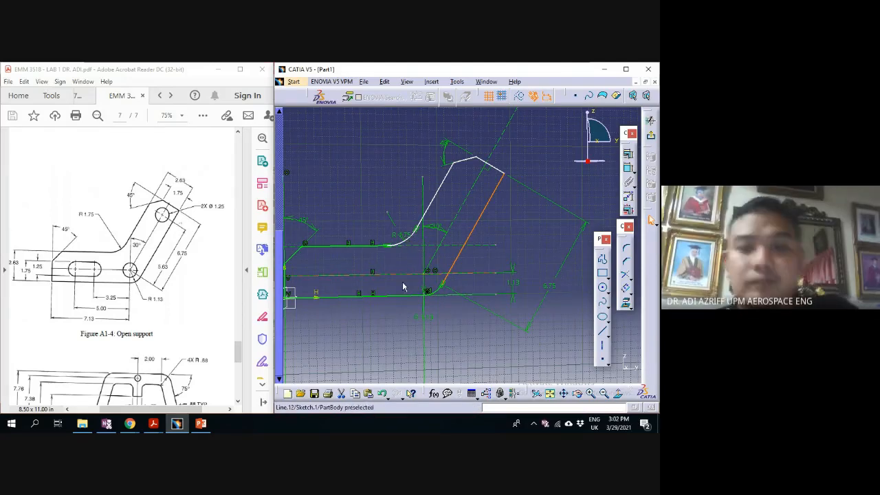
Undo the circle trims and the rounded corner between the arm and the base
key(ctrl+z)
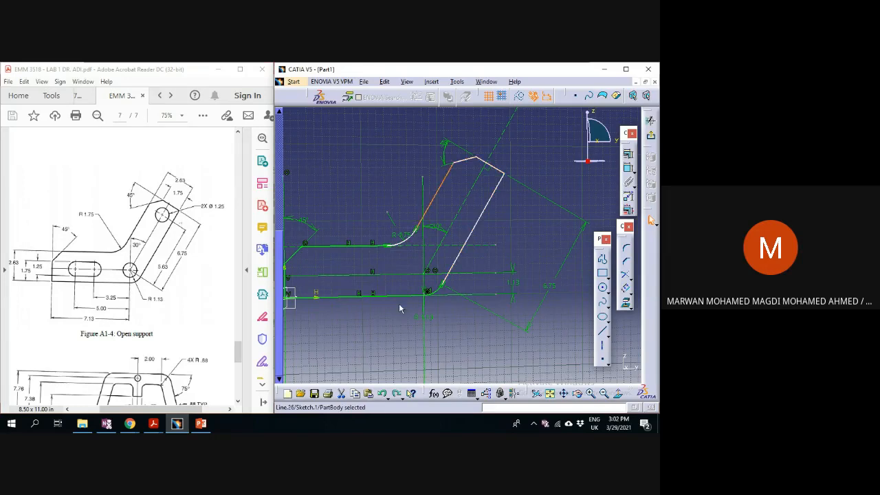
key(ctrl+z)
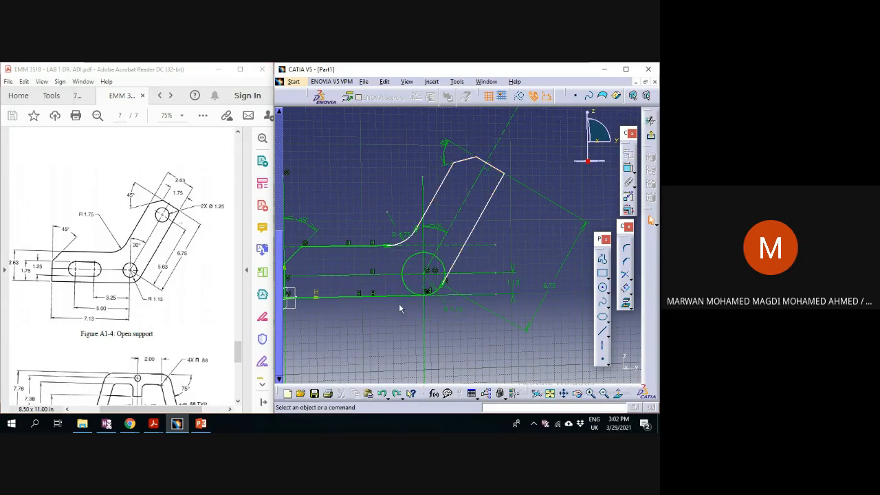
key(ctrl+z)
key(ctrl+z)
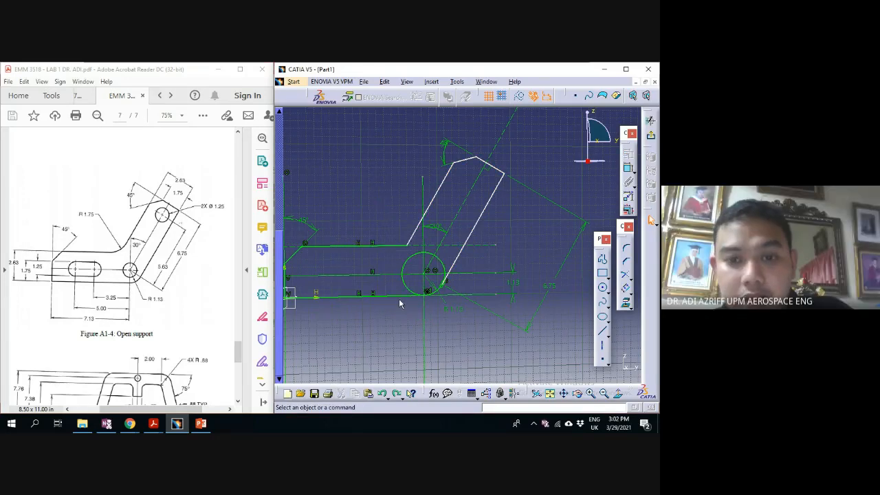
Add a rounded corner between the arm's left edge and the base's upper horizontal line, with a radius of about 3.17 in
middle_drag(390, 256, 465, 238)
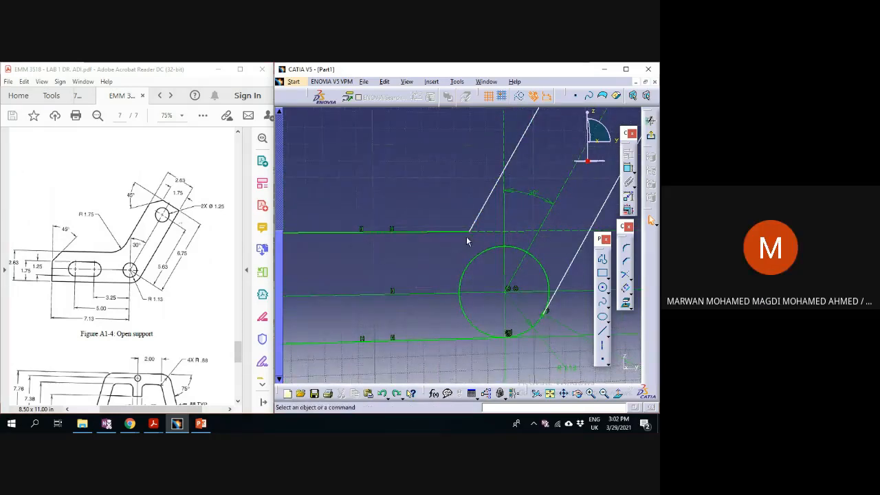
mouse_move(466, 238)
middle_down()
mouse_move(468, 276)
mouse_move(439, 269)
middle_up()
click(466, 242)
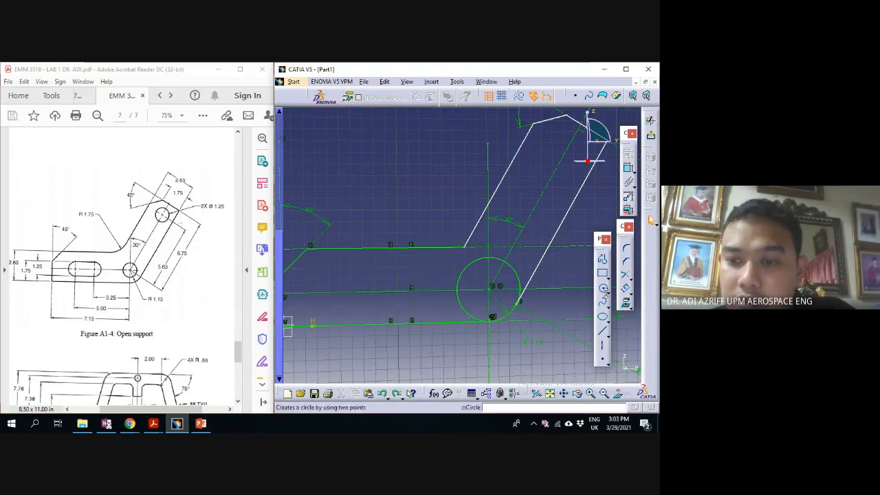
click(484, 229)
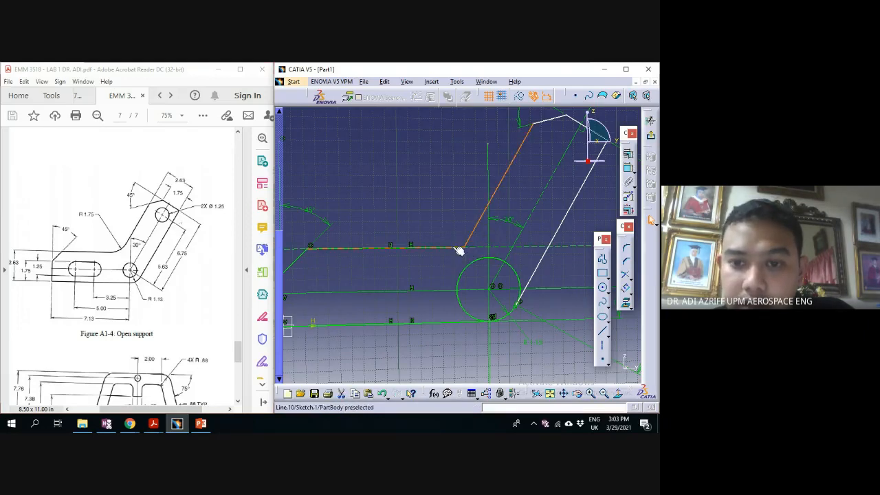
ctrl+click(458, 251)
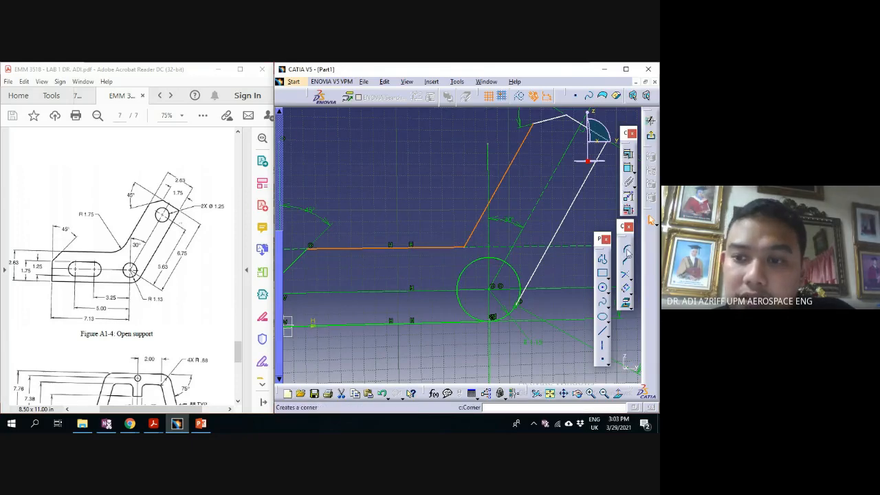
click(627, 253)
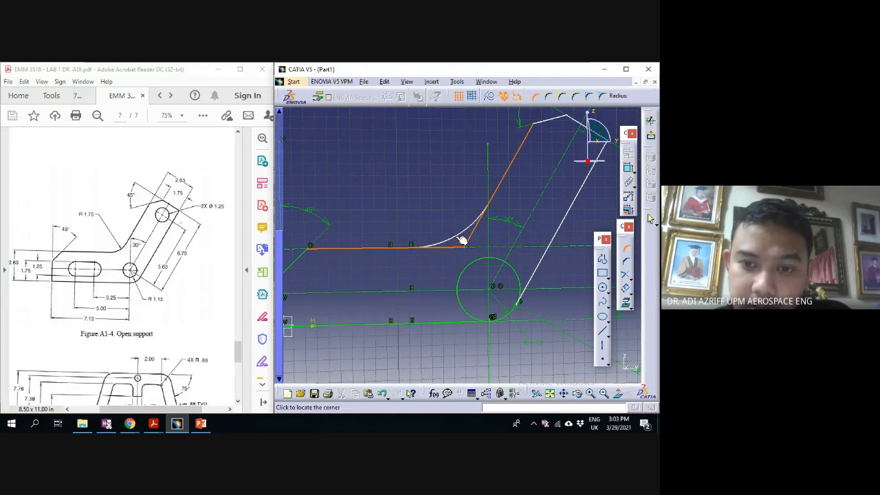
click(462, 240)
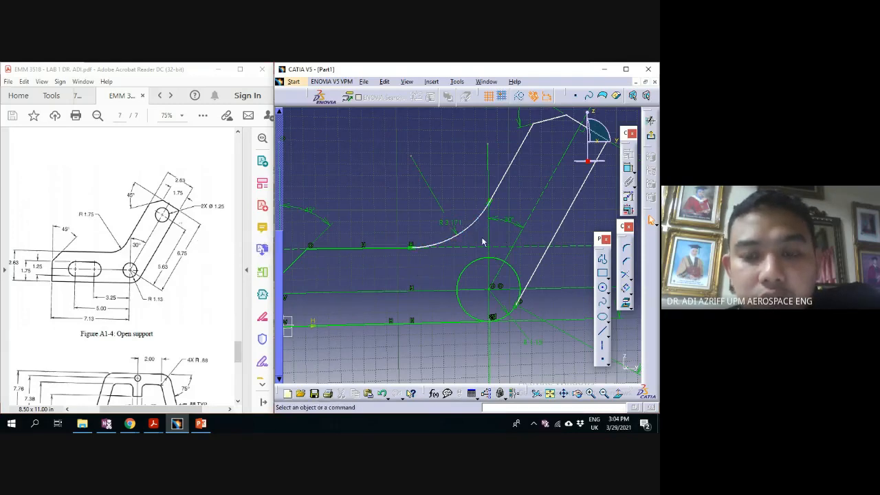
Set the radius of the corner between the arm and the base to 1.75 in
double_click(457, 227)
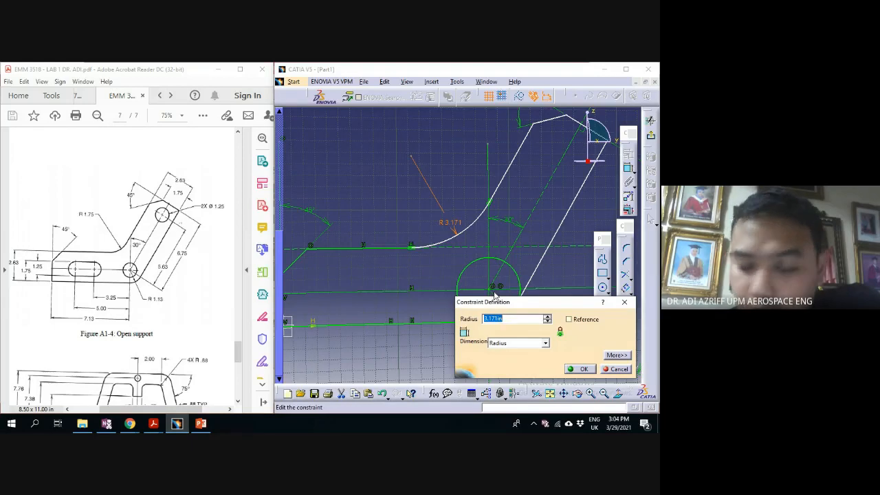
text(1.75)
key(Return)
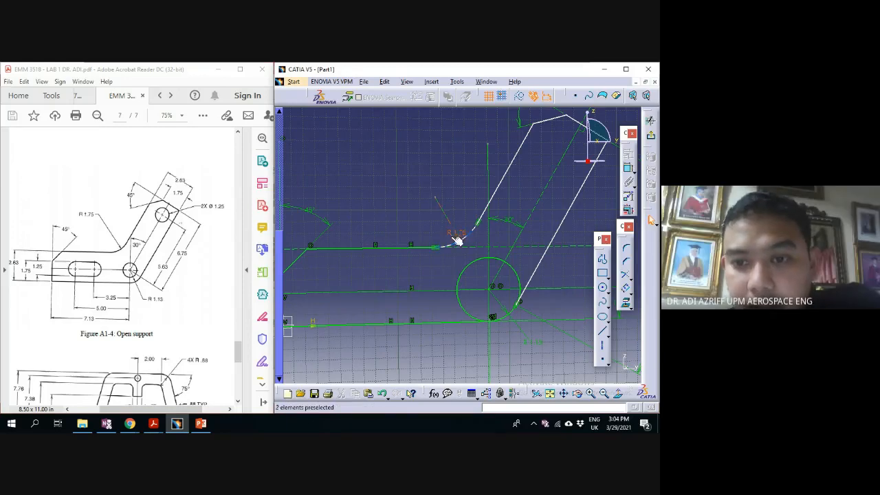
mouse_move(442, 252)
middle_down()
mouse_move(448, 191)
mouse_move(433, 263)
middle_up()
click(444, 256)
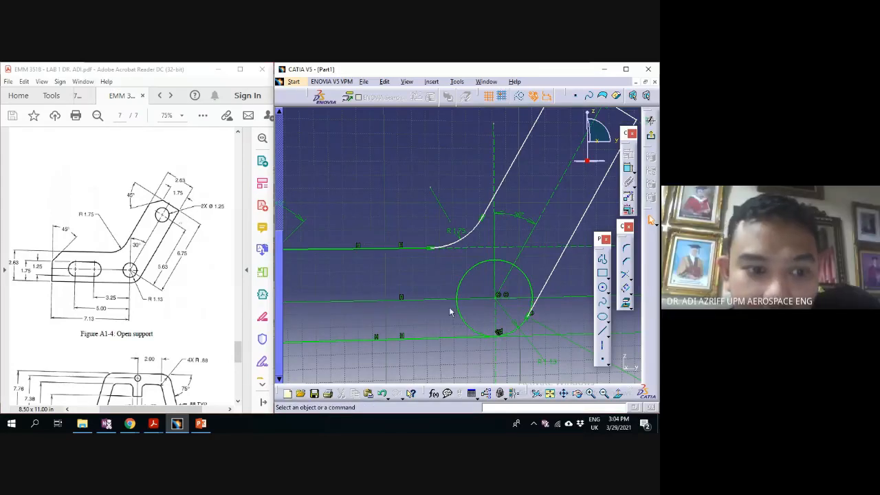
mouse_move(450, 310)
middle_down()
mouse_move(449, 318)
mouse_move(411, 224)
mouse_move(397, 218)
mouse_move(412, 259)
middle_up()
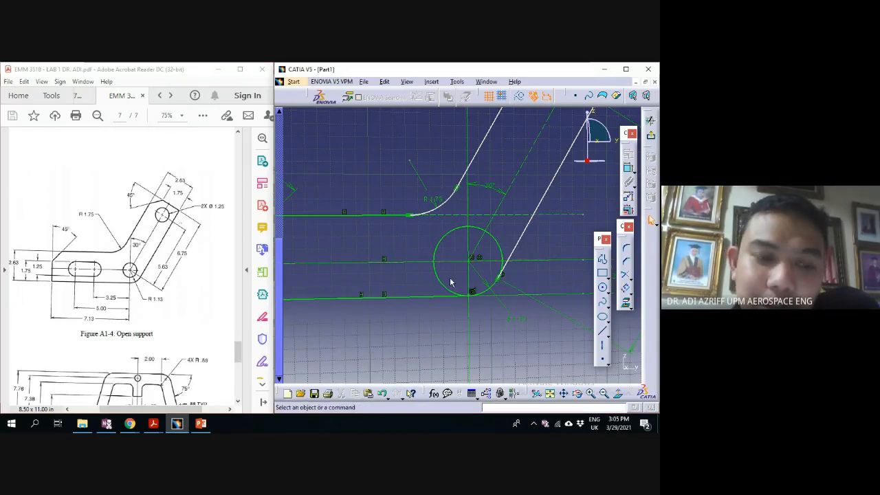
mouse_move(448, 284)
middle_down()
mouse_move(459, 309)
mouse_move(460, 282)
middle_up()
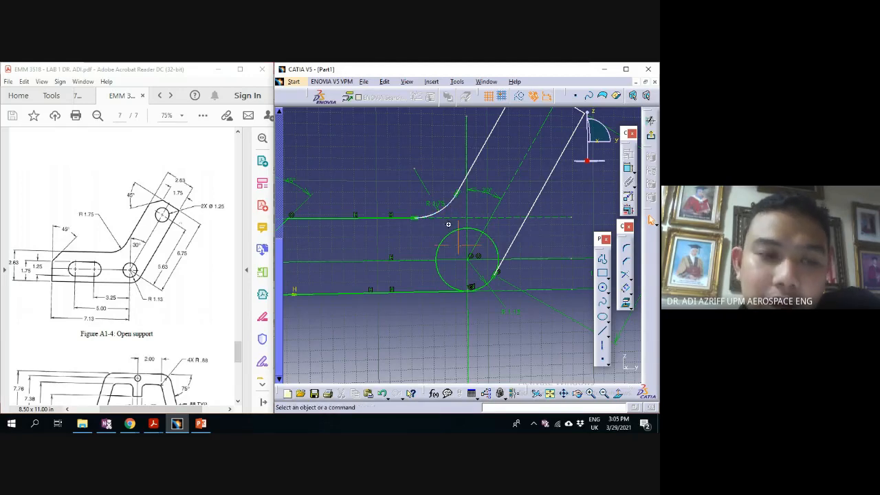
mouse_move(448, 225)
middle_down()
mouse_move(467, 253)
mouse_move(466, 206)
middle_up()
mouse_move(474, 300)
middle_down()
mouse_move(417, 306)
mouse_move(380, 228)
mouse_move(408, 261)
middle_up()
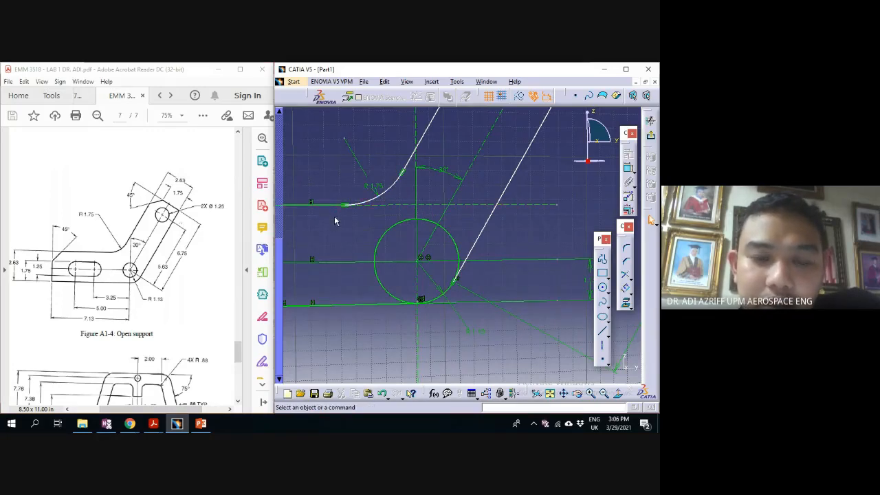
Try to break the end circle where it meets the arm's right edge
middle_drag(335, 221, 378, 218)
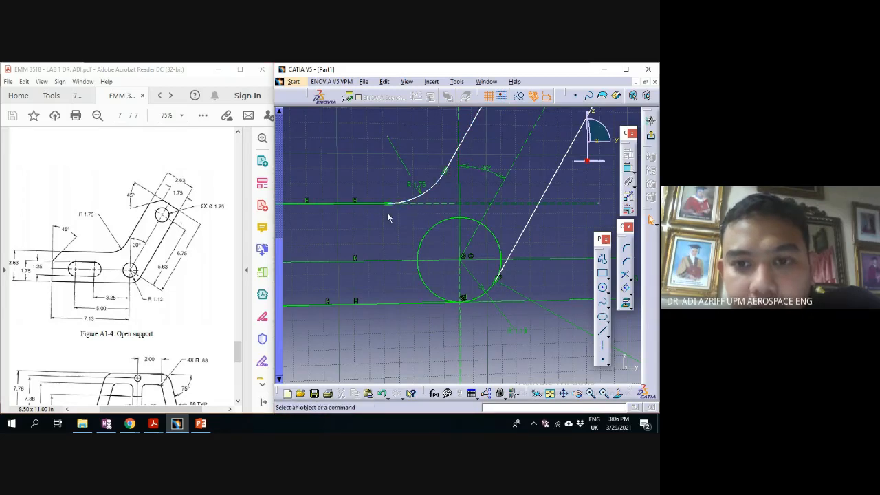
mouse_move(387, 213)
middle_down()
mouse_move(406, 251)
mouse_move(369, 215)
mouse_move(452, 245)
middle_up()
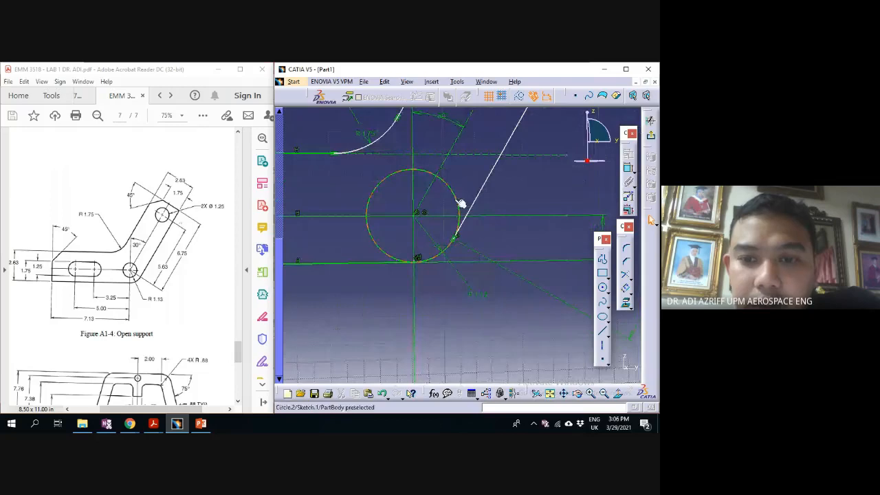
click(629, 289)
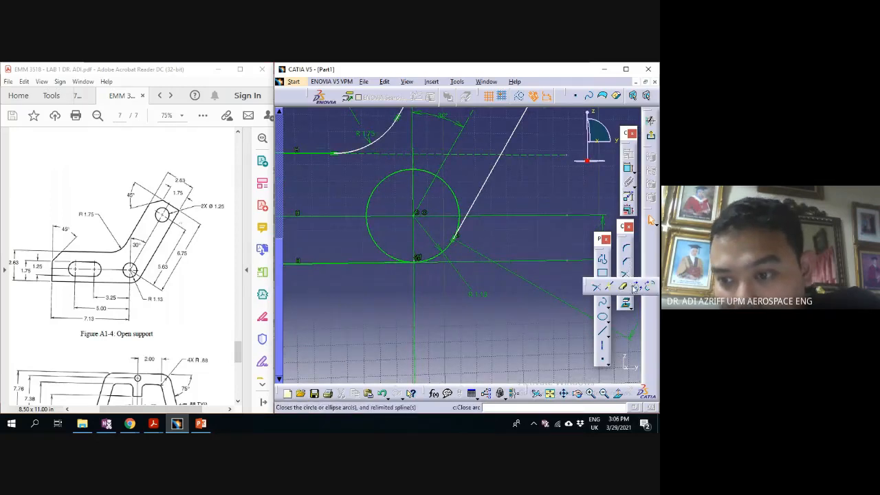
click(594, 285)
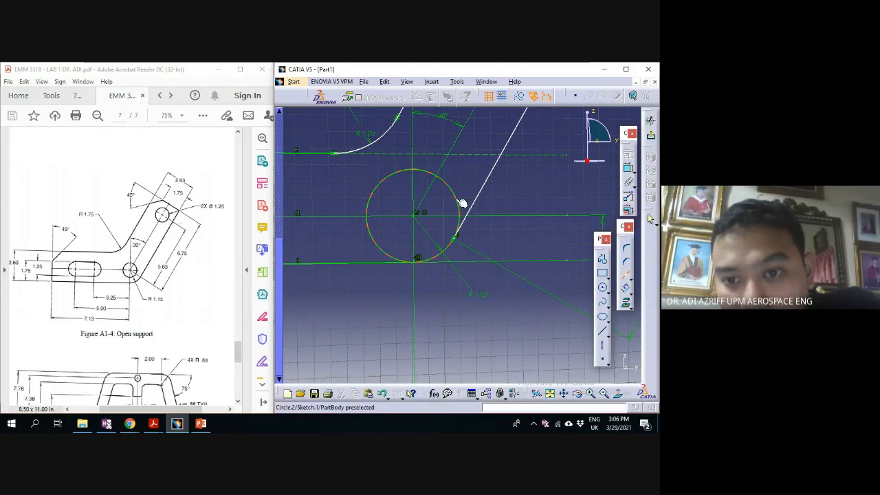
click(460, 219)
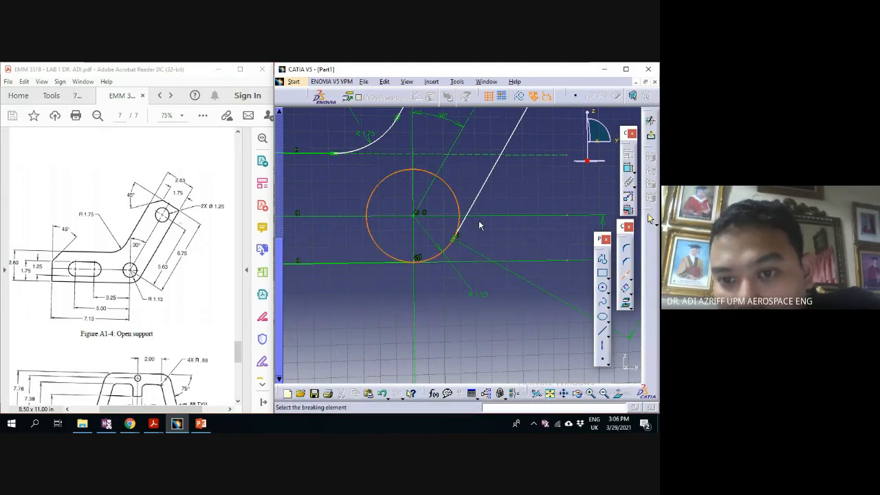
click(469, 227)
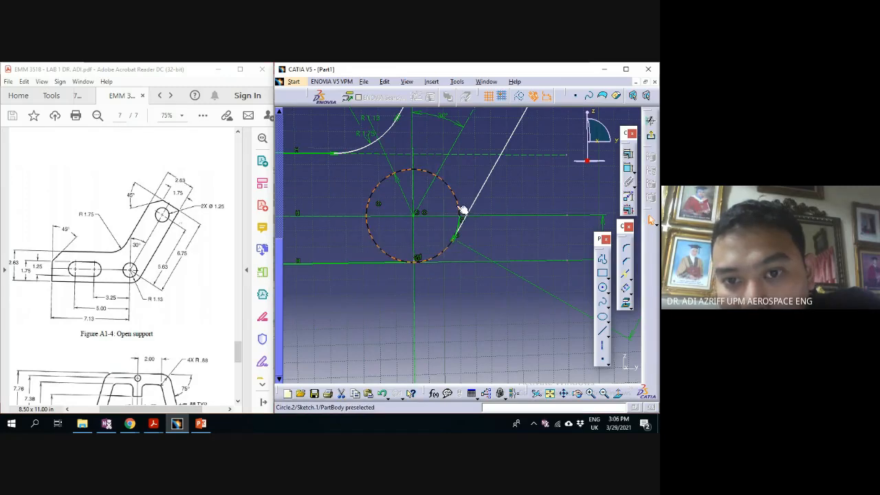
click(394, 169)
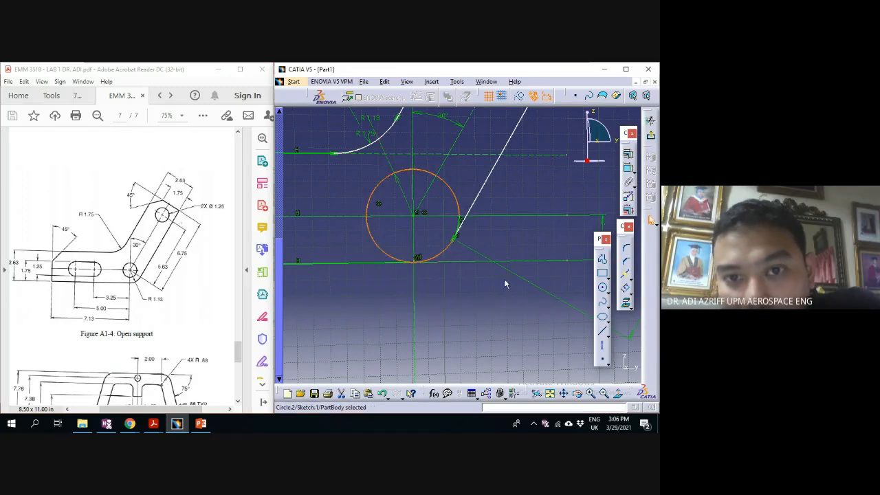
click(469, 308)
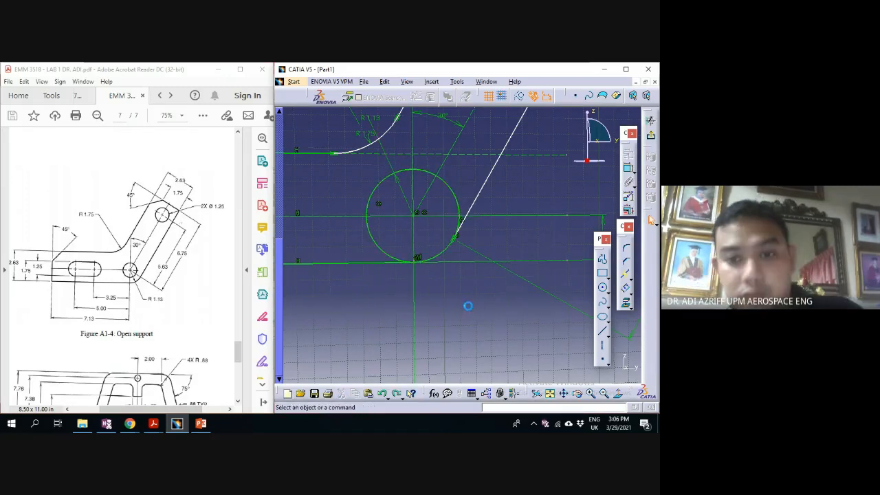
Try to break the end circle at the base's bottom line, and undo the breaks made on the circle
click(461, 205)
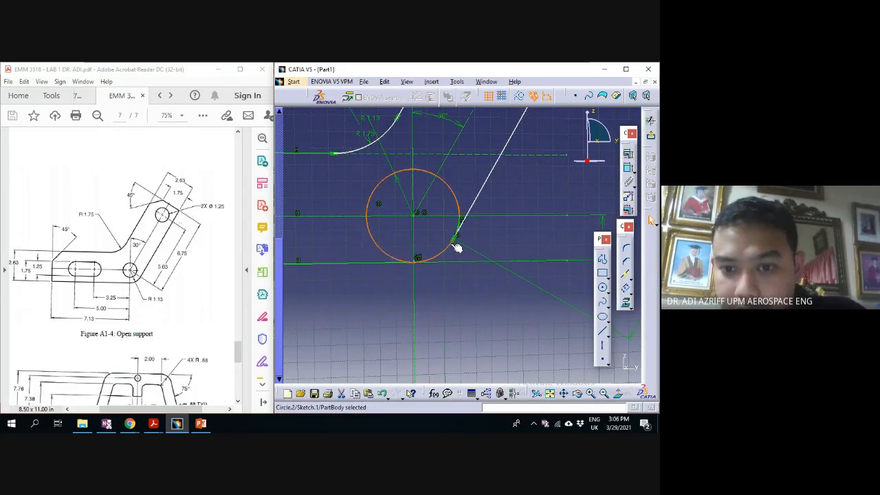
click(626, 274)
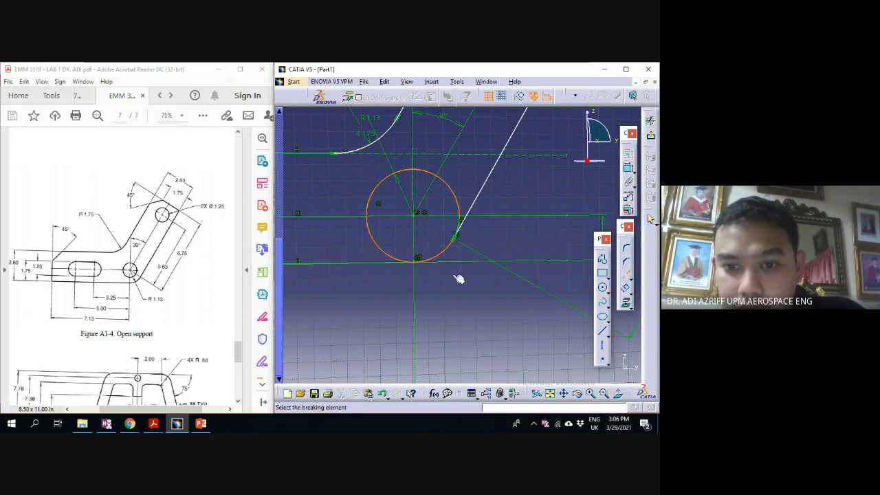
click(403, 266)
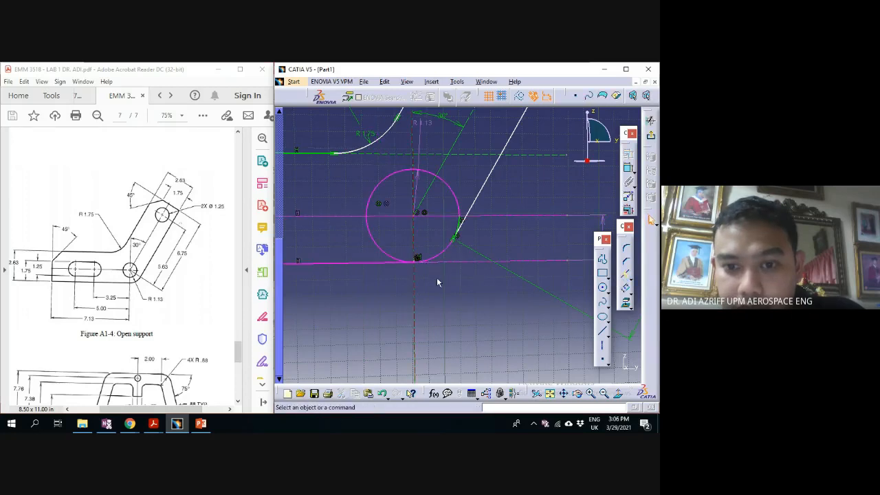
key(ctrl+z)
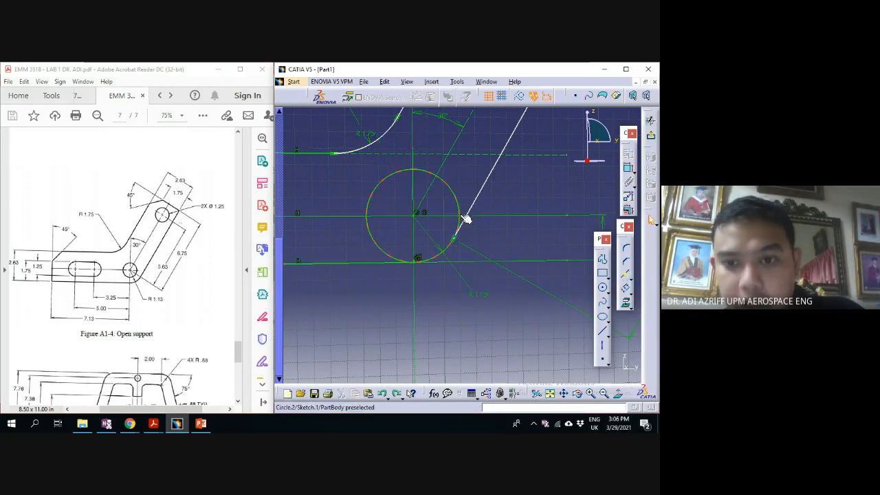
click(462, 216)
mouse_move(453, 275)
middle_down()
mouse_move(465, 290)
mouse_move(440, 275)
middle_up()
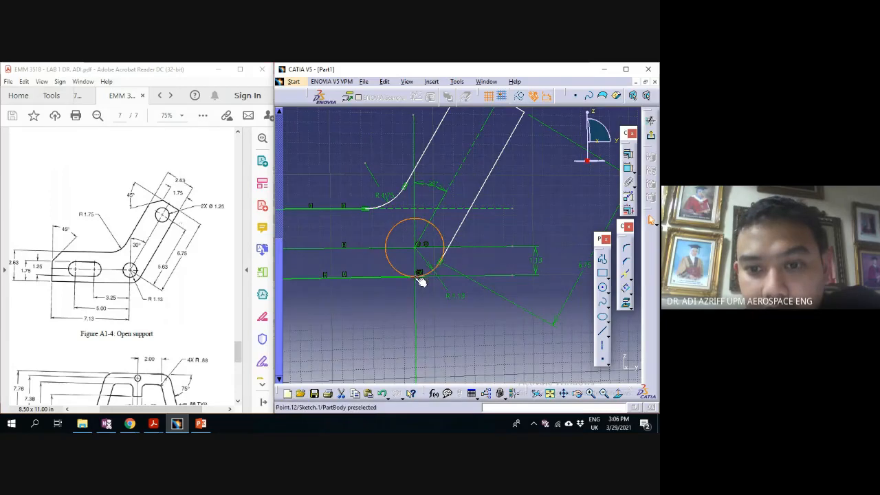
click(628, 278)
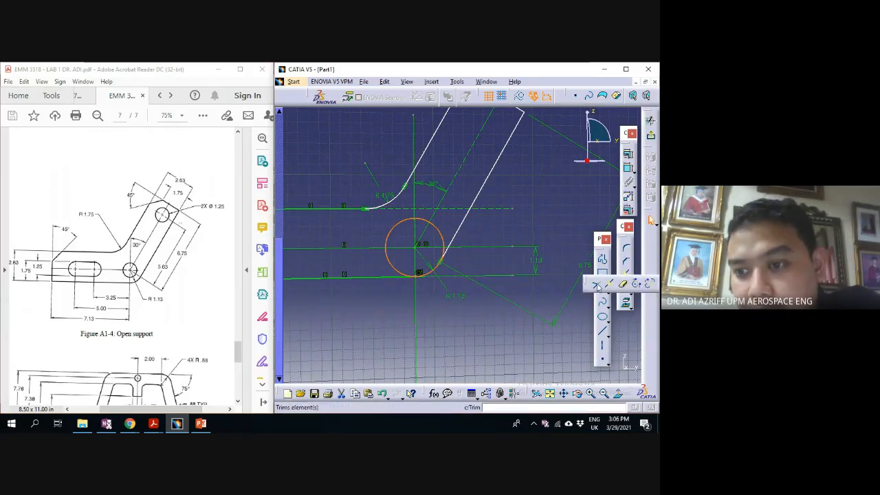
middle_drag(450, 307, 516, 145)
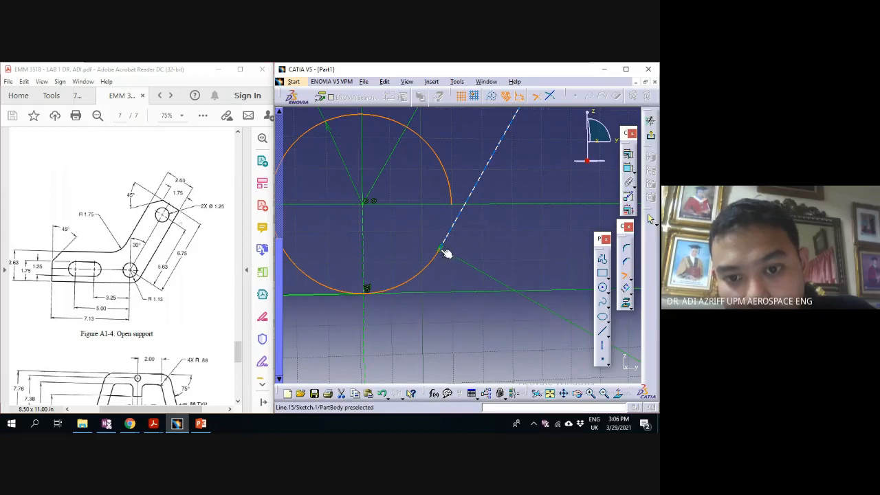
click(445, 249)
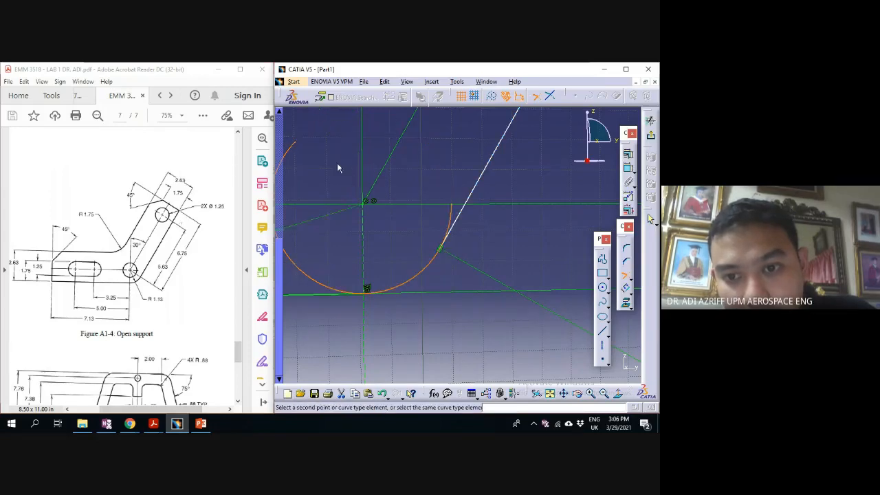
key(Escape)
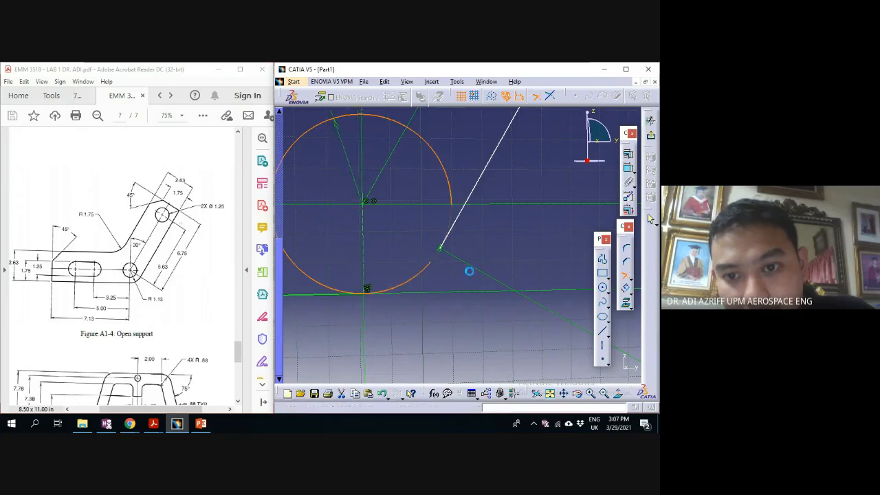
Try to trim the end circle to its tangent point on the base's bottom line, and undo the trim
click(626, 275)
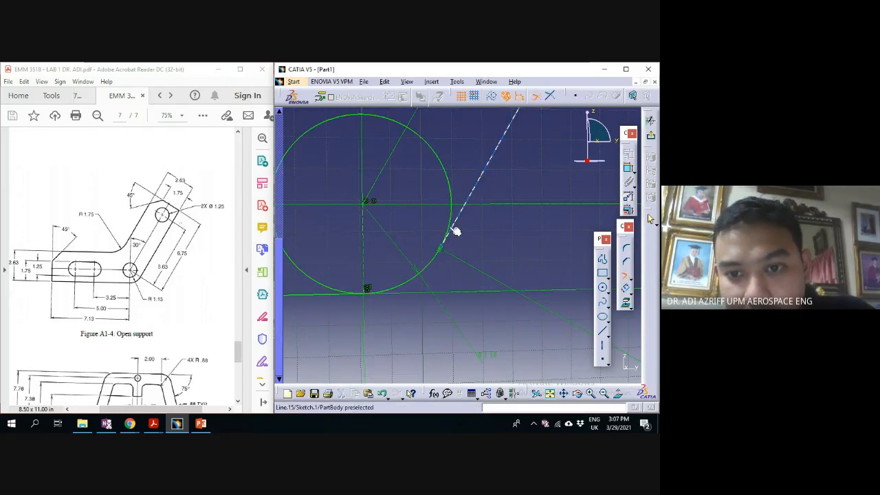
click(390, 296)
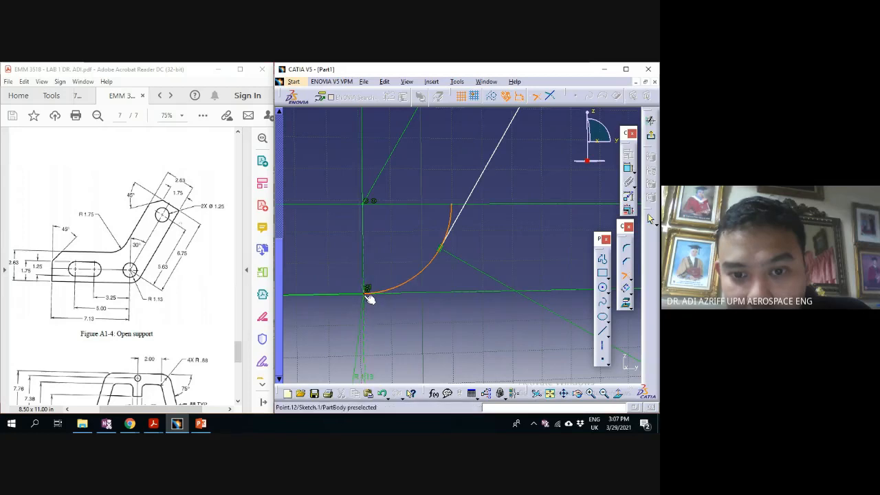
click(370, 298)
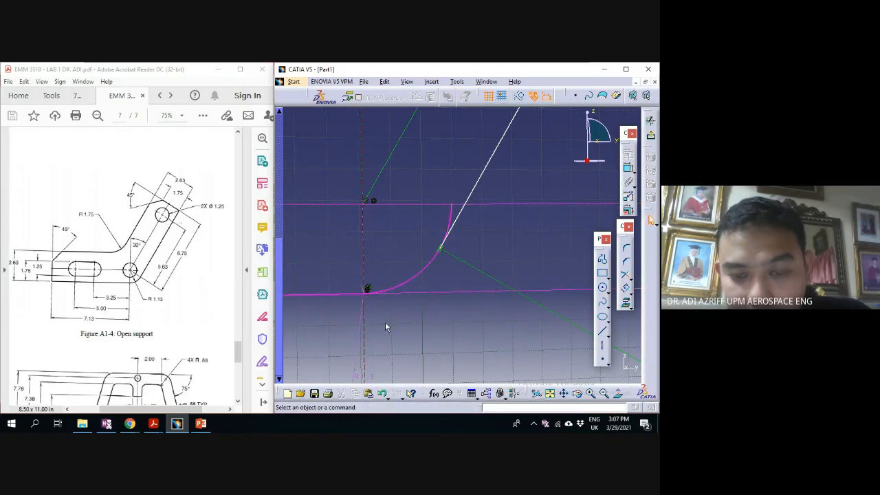
key(ctrl+z)
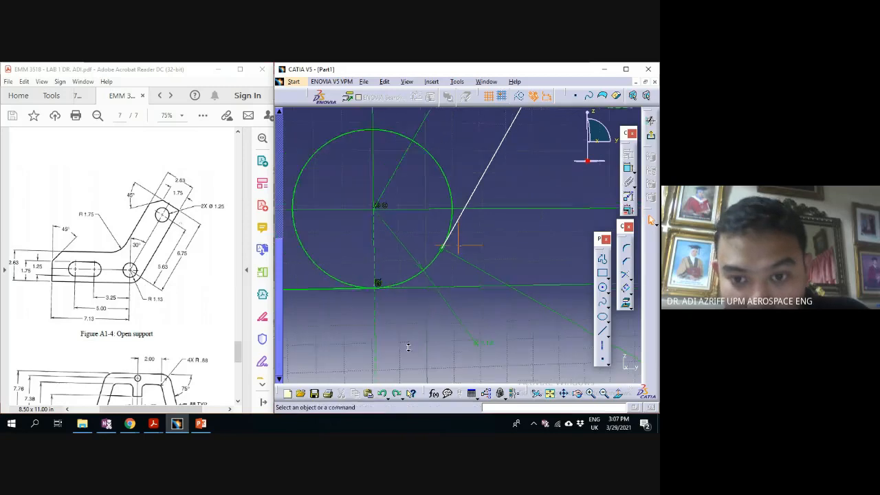
Trim the end circle at its tangent point on the base's bottom line, keeping the lower-right arc towards the arm
mouse_move(409, 347)
middle_down()
mouse_move(420, 411)
mouse_move(433, 420)
middle_up()
mouse_move(487, 324)
middle_down()
mouse_move(460, 335)
mouse_move(479, 242)
mouse_move(442, 232)
mouse_move(516, 204)
mouse_move(530, 231)
middle_up()
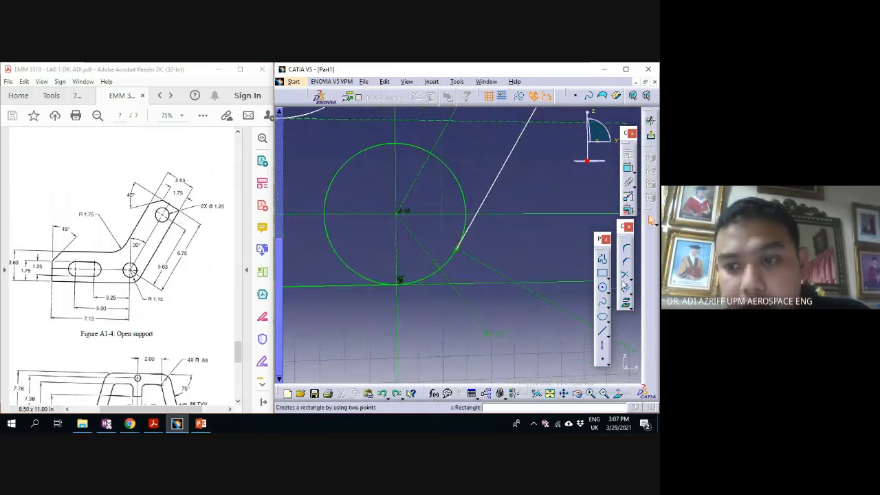
click(624, 276)
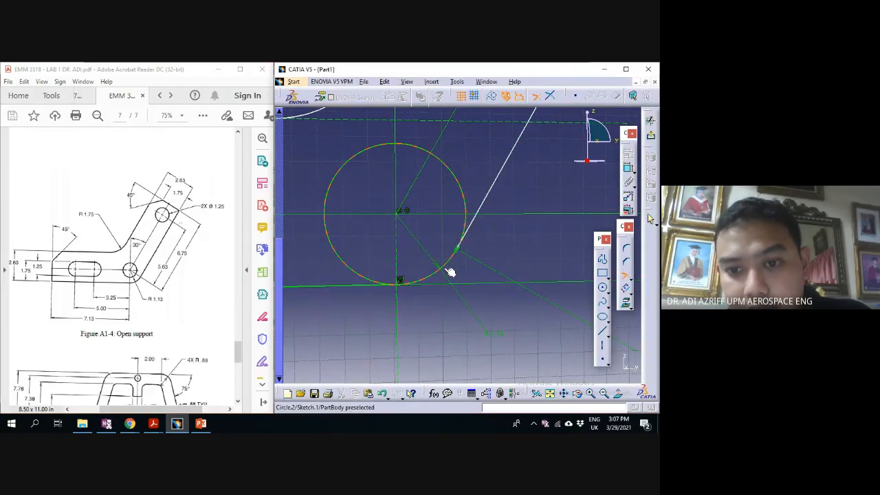
click(448, 271)
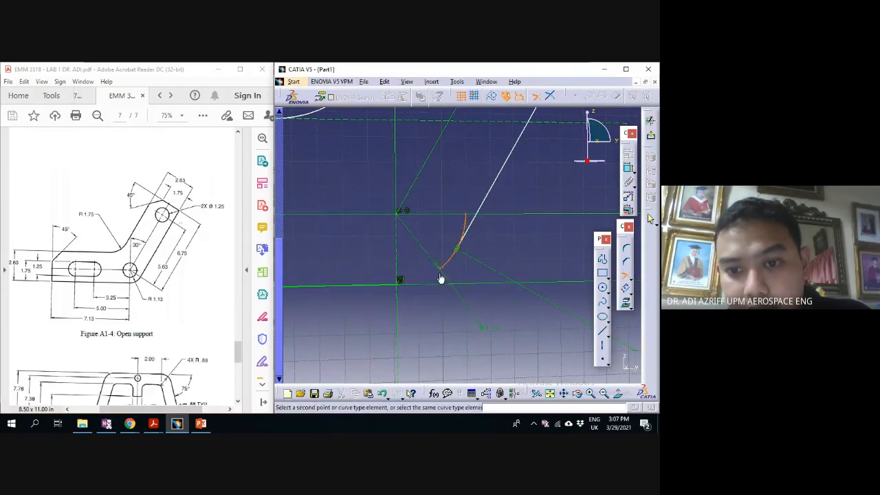
click(401, 284)
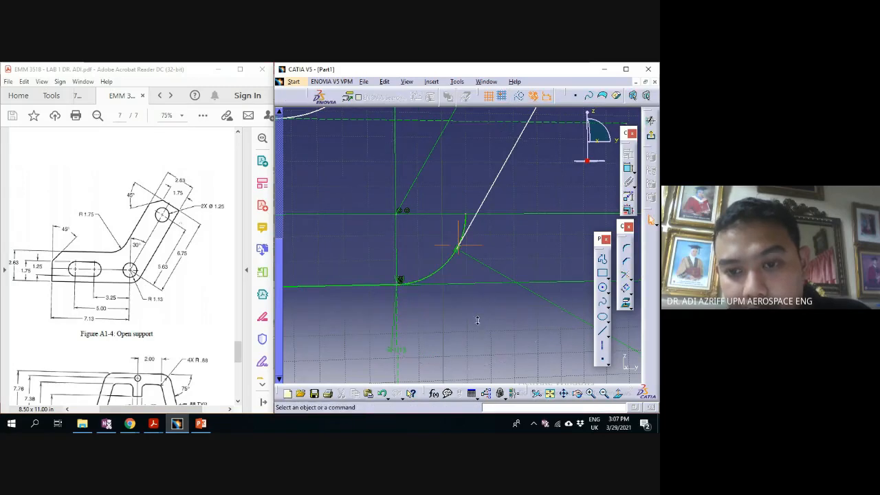
Try to trim the arc against the arm's right edge, accepting the conversion of the length into a distance, and undo it
middle_drag(475, 319, 466, 256)
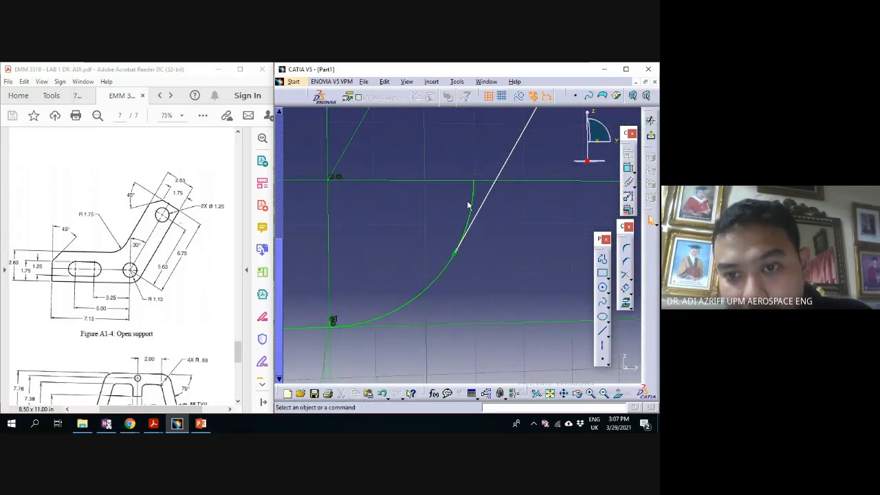
click(627, 275)
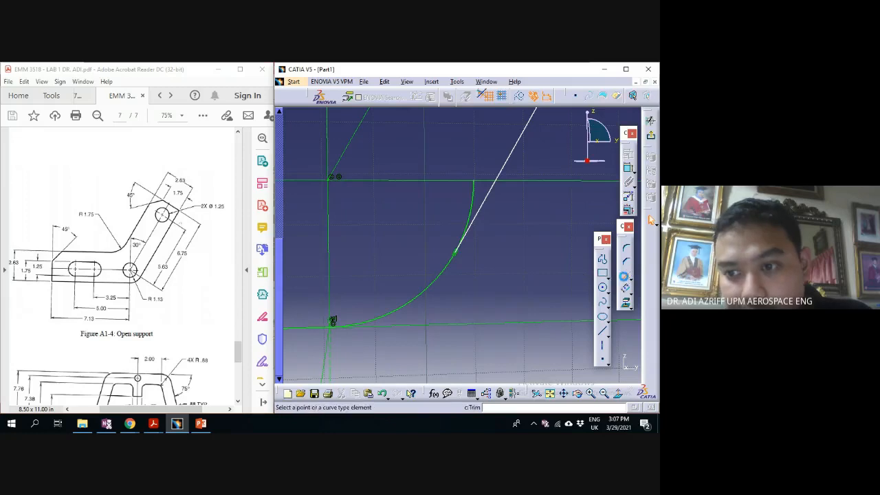
click(434, 284)
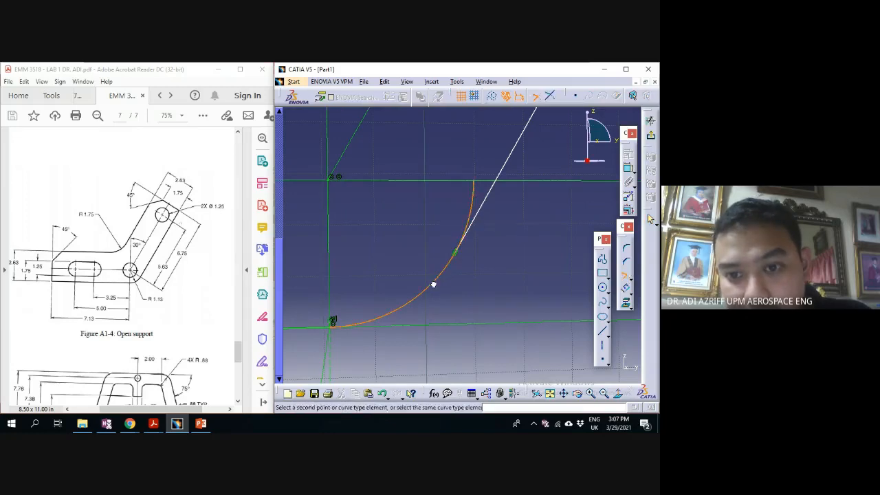
click(461, 253)
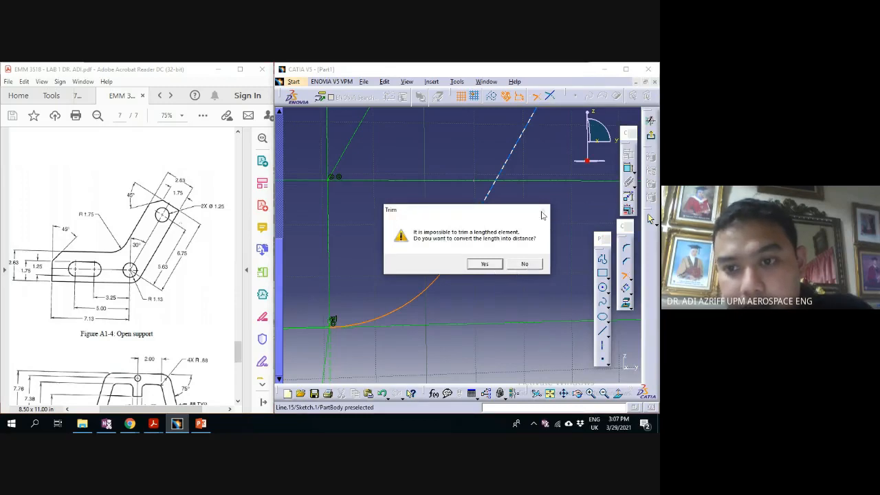
click(486, 265)
mouse_move(454, 265)
middle_down()
mouse_move(454, 273)
mouse_move(447, 227)
mouse_move(442, 235)
mouse_move(458, 264)
middle_up()
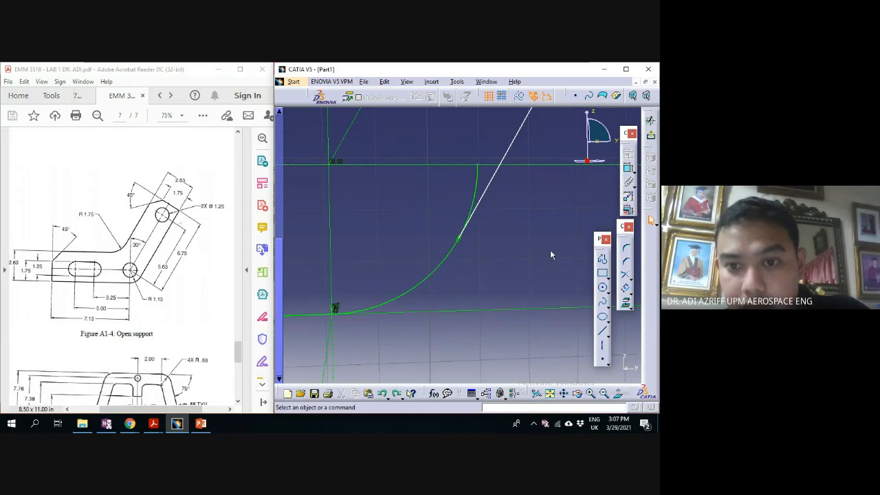
Trim the arc at the lower endpoint of the arm's right edge, removing the portion above that point
click(625, 275)
click(443, 260)
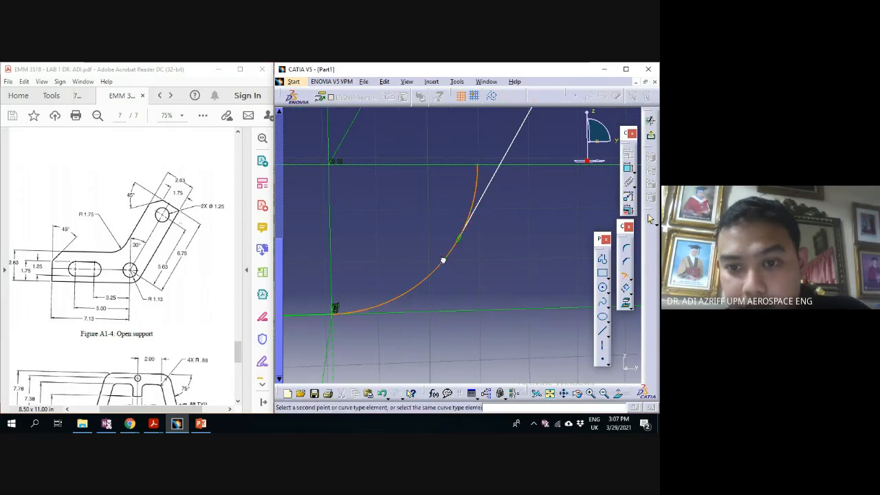
click(460, 240)
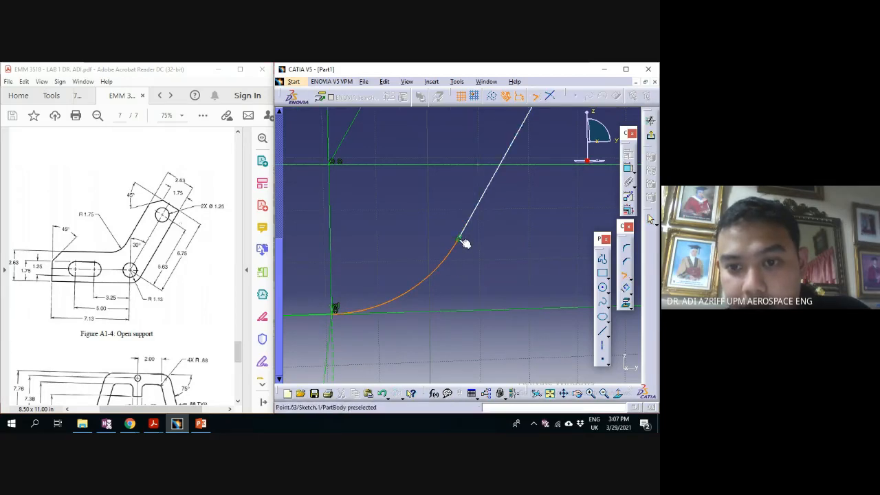
click(461, 239)
middle_drag(485, 263, 495, 384)
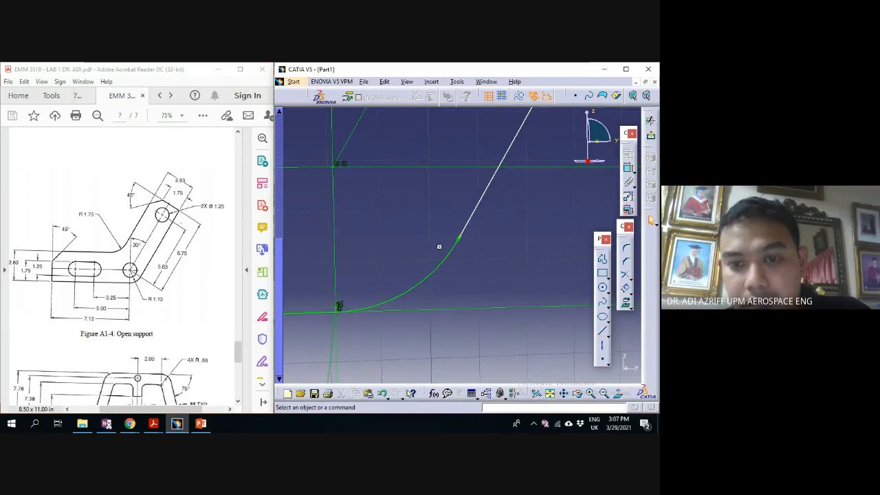
middle_drag(445, 252, 459, 421)
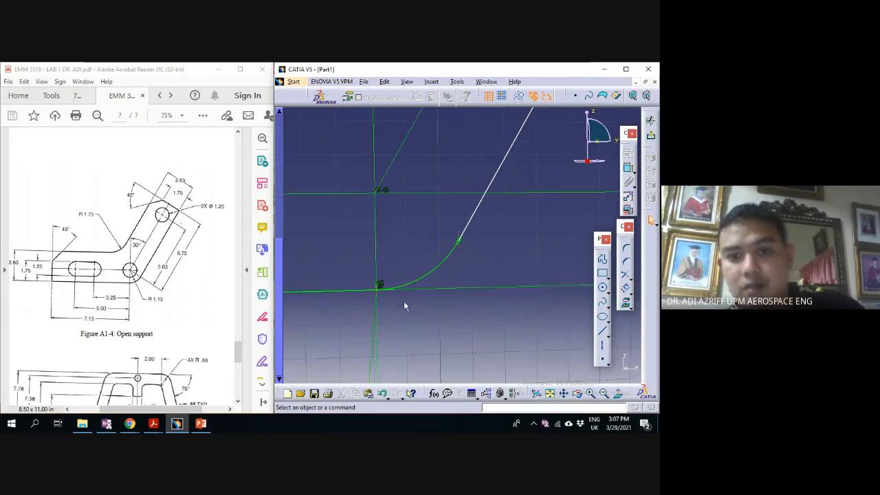
mouse_move(380, 175)
middle_down()
mouse_move(412, 346)
mouse_move(423, 308)
middle_up()
middle_drag(445, 274, 472, 231)
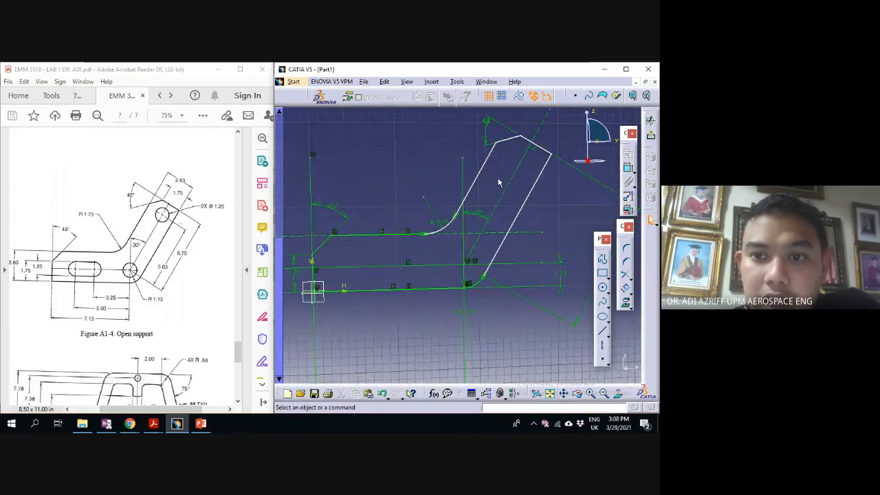
click(442, 229)
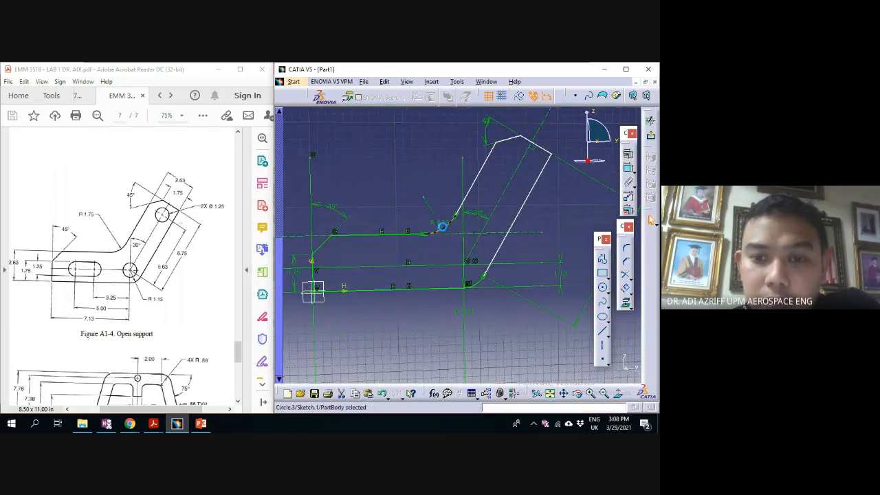
click(482, 167)
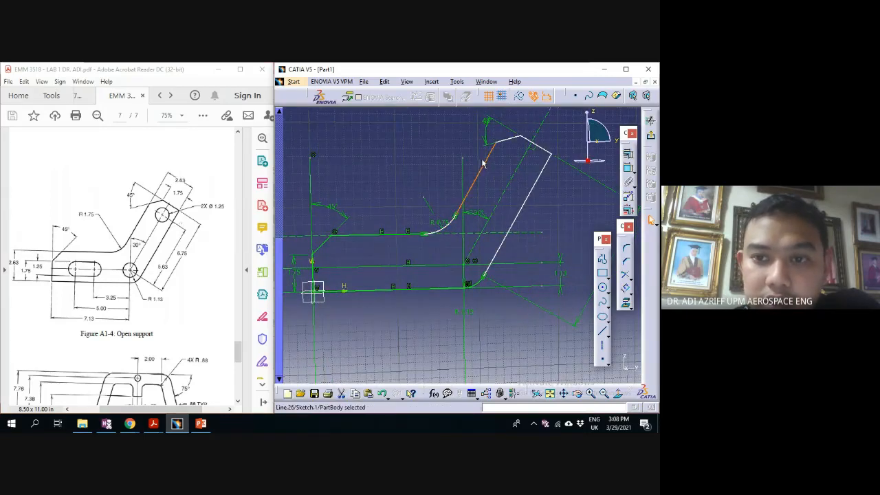
click(536, 144)
click(539, 172)
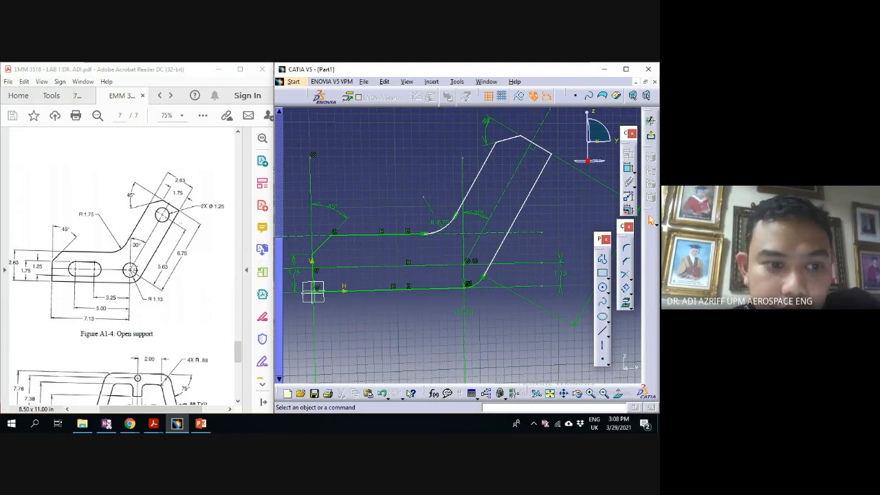
Sketch a circle of about 4.01 in radius centred on the lower end of the arm's centreline and dimension its radius
click(602, 288)
click(466, 262)
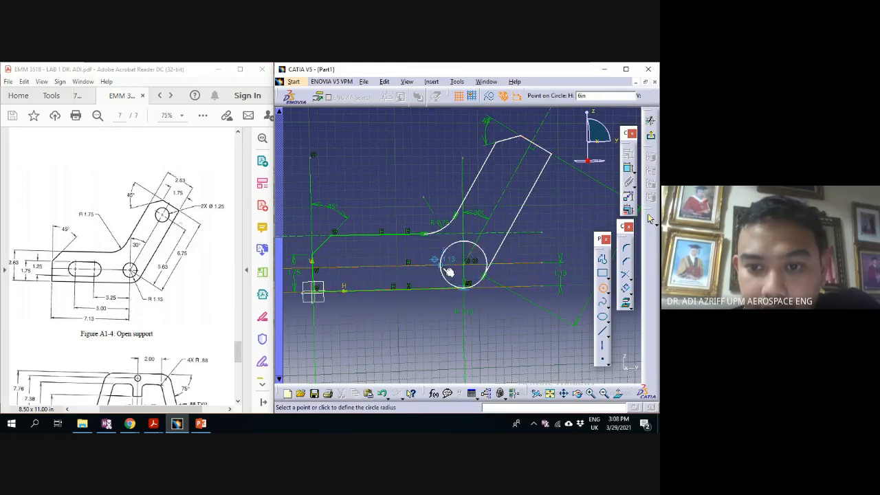
click(420, 342)
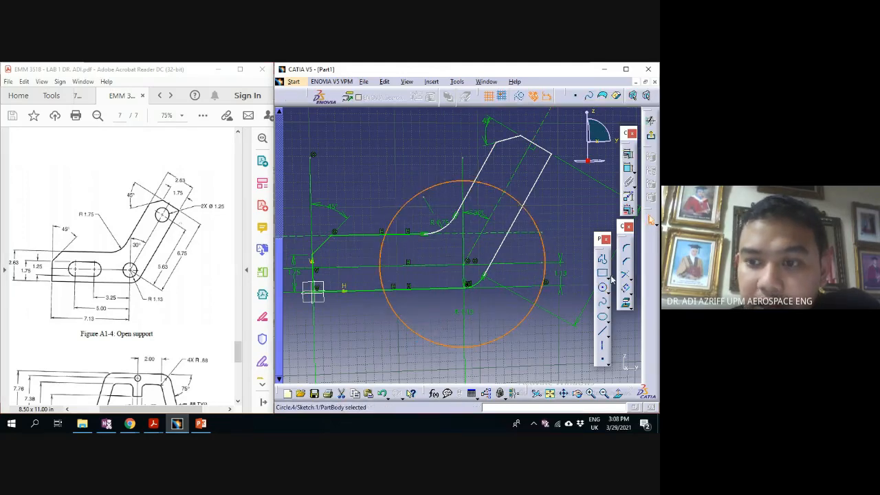
click(632, 169)
click(506, 348)
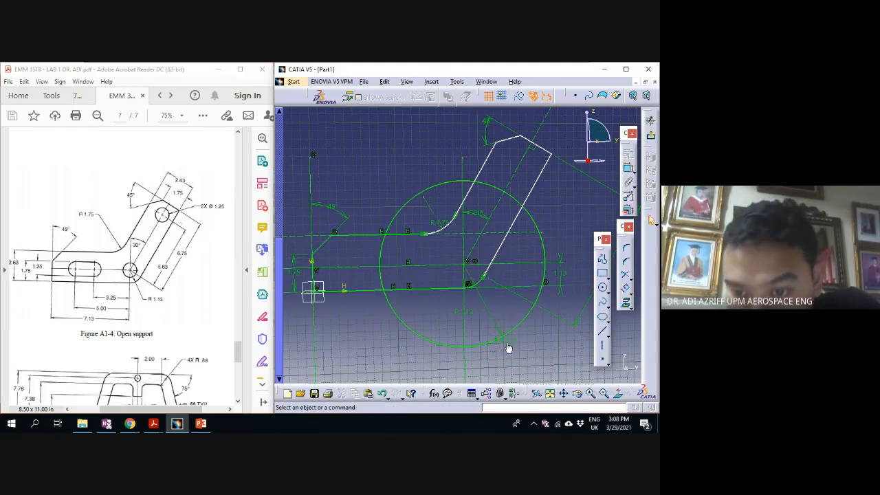
Try to change the large circle's radius dimension to a diameter of 1.25 in
double_click(506, 344)
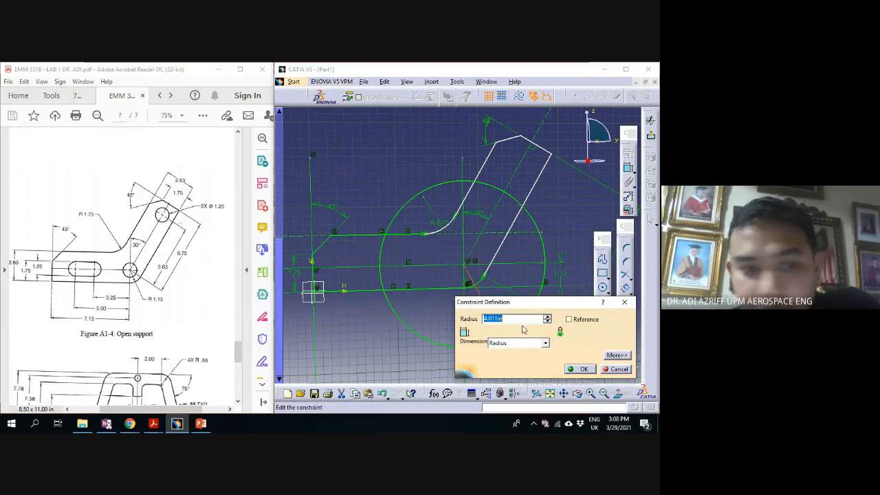
click(544, 342)
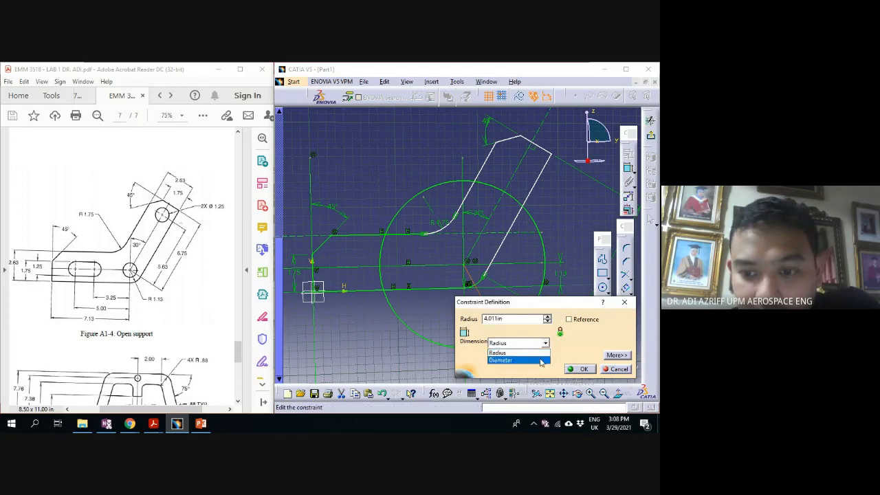
click(512, 356)
double_click(514, 320)
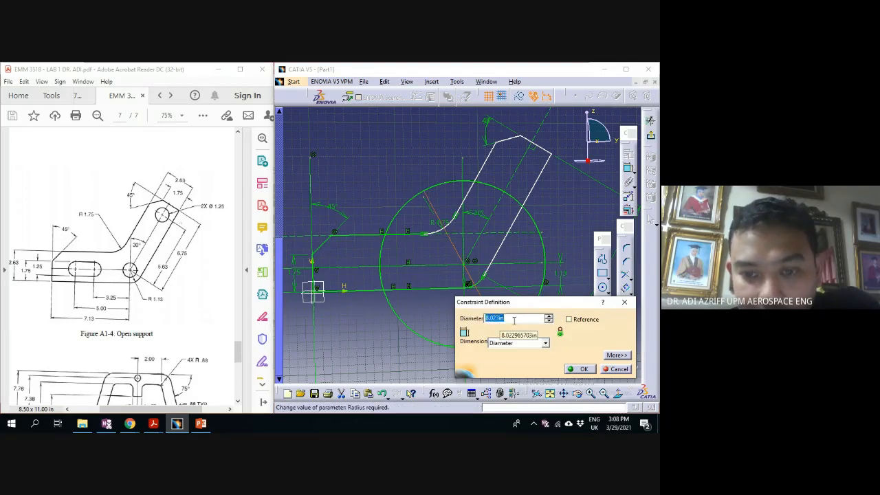
text(1.2)
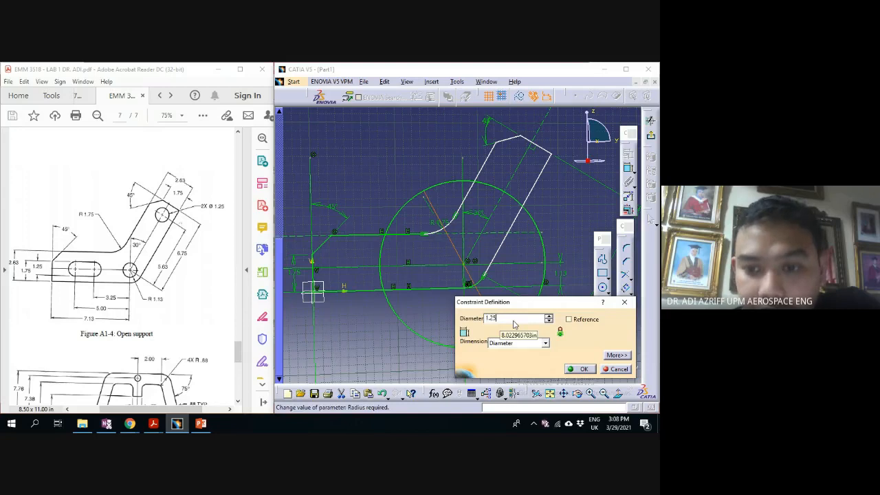
key(Return)
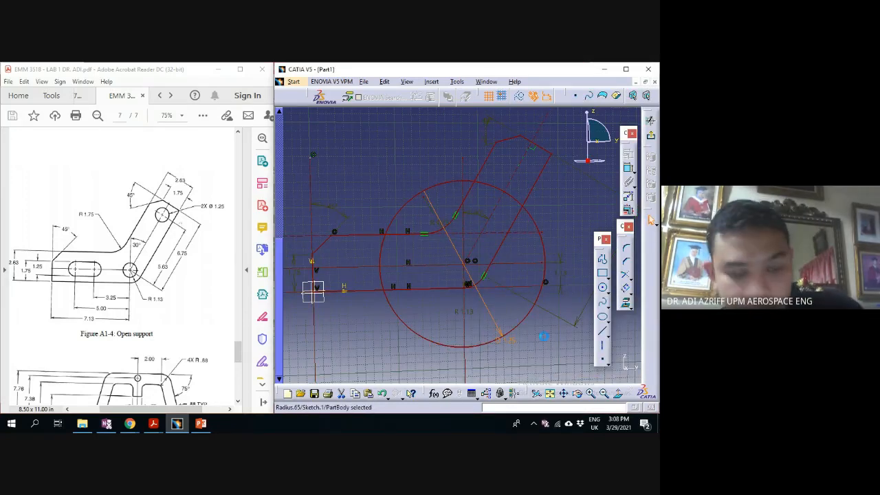
Try again to redefine the large circle's dimension as a 1.25 in diameter, and delete the circle
double_click(509, 337)
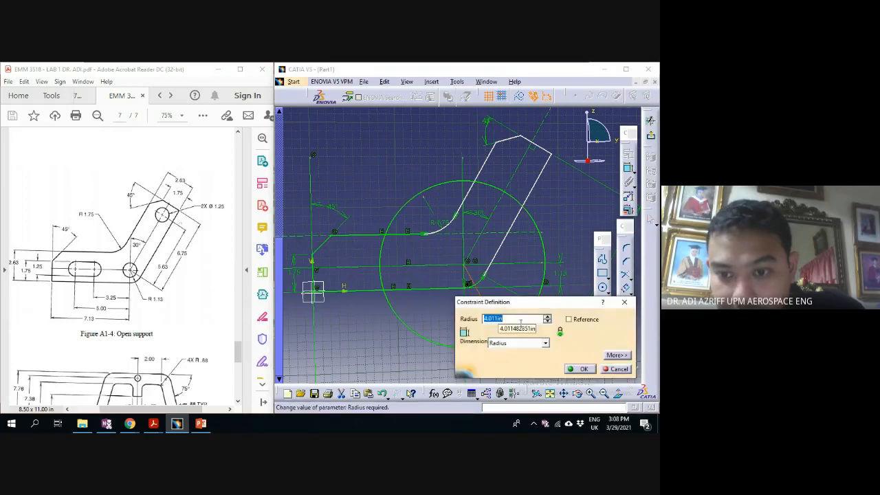
click(546, 343)
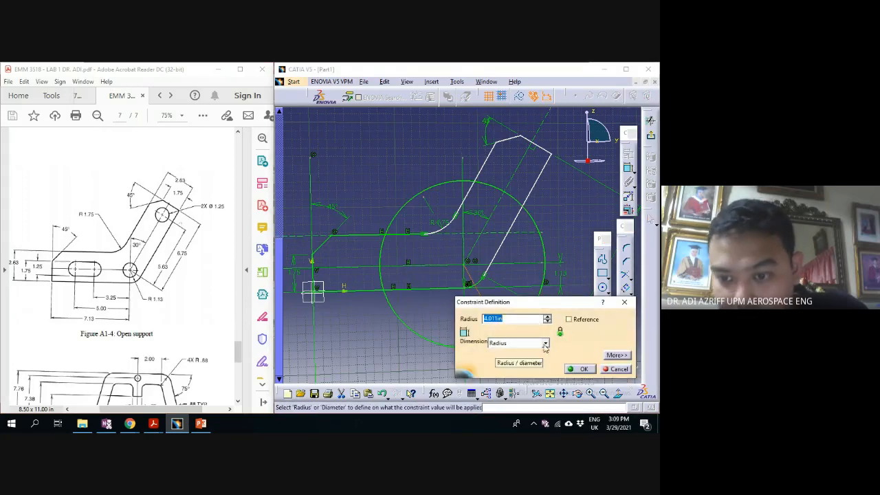
click(526, 355)
double_click(512, 318)
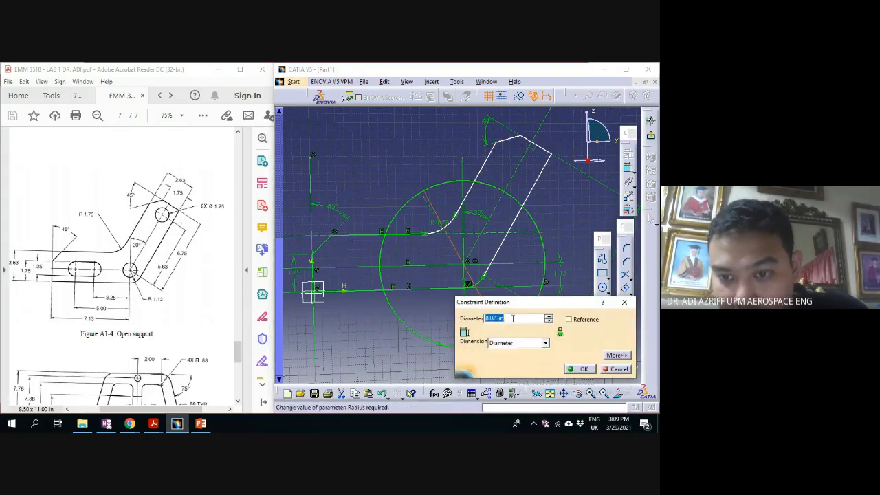
text(1.25)
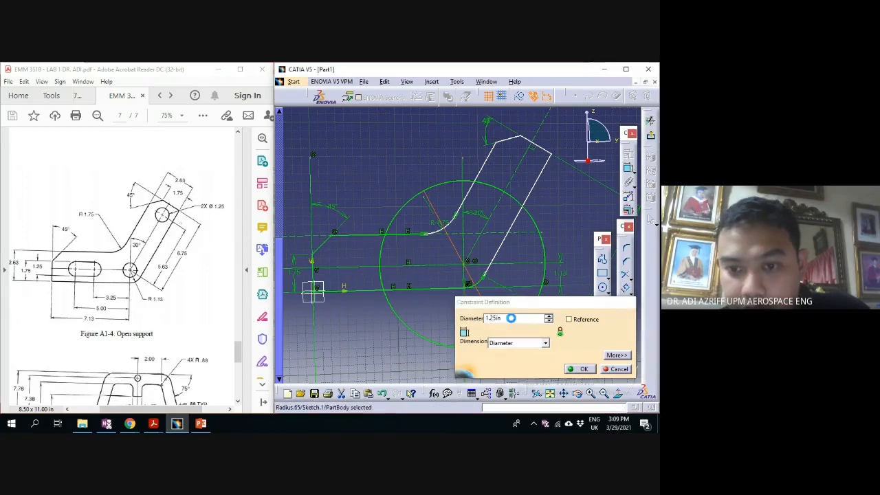
key(Return)
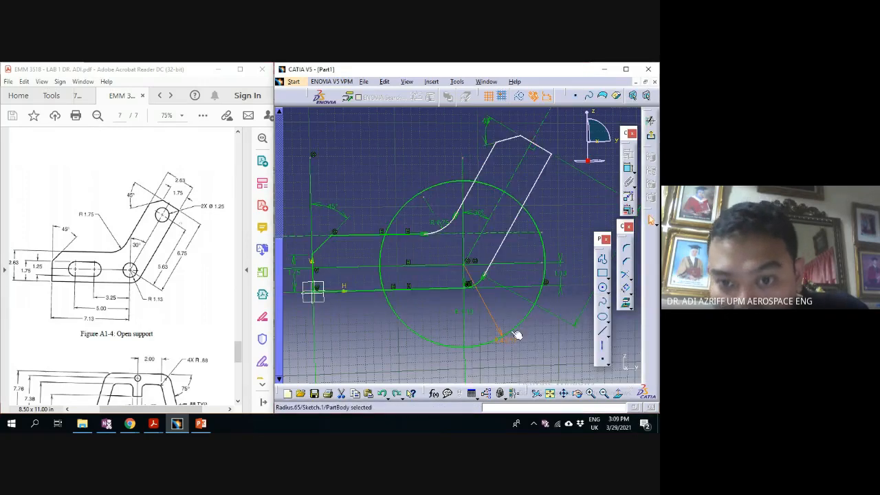
click(508, 337)
key(Delete)
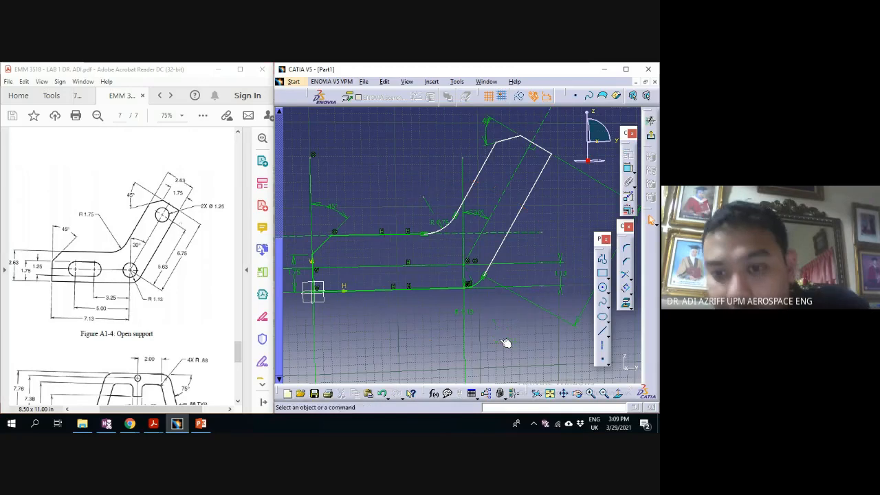
Sketch a circle about 1.44 in in diameter, centred on the lower end of the arm's centreline
click(603, 287)
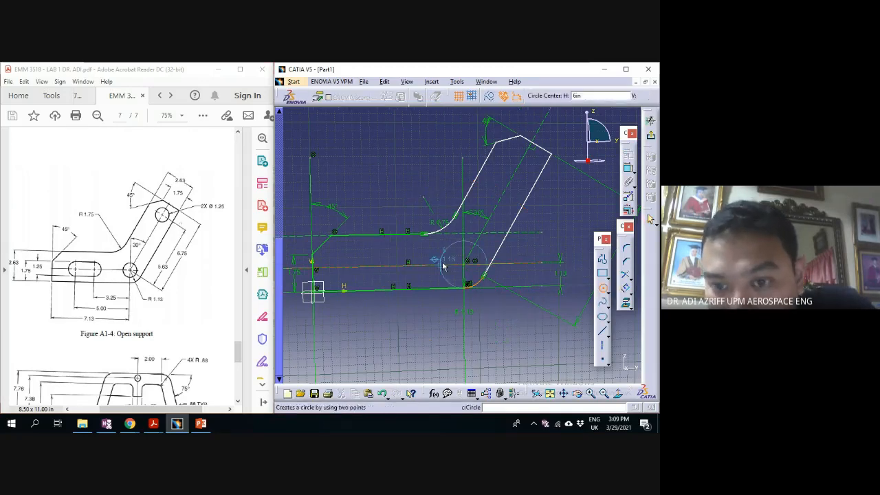
click(465, 263)
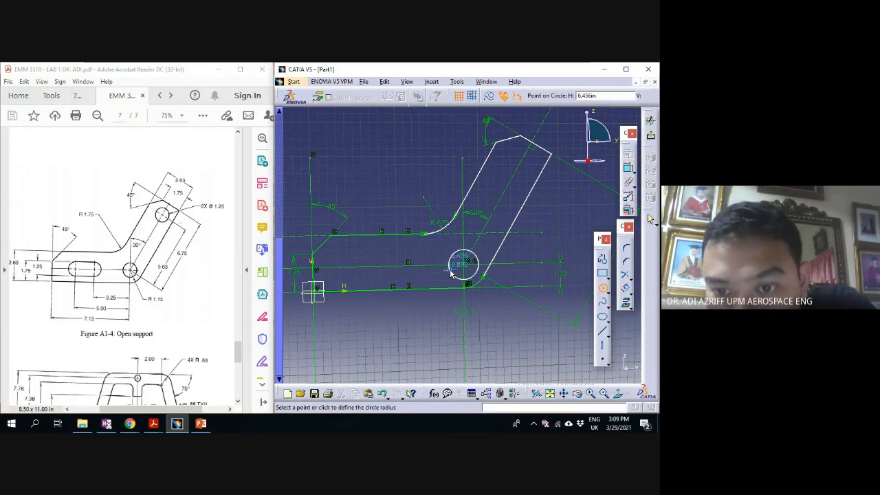
click(450, 271)
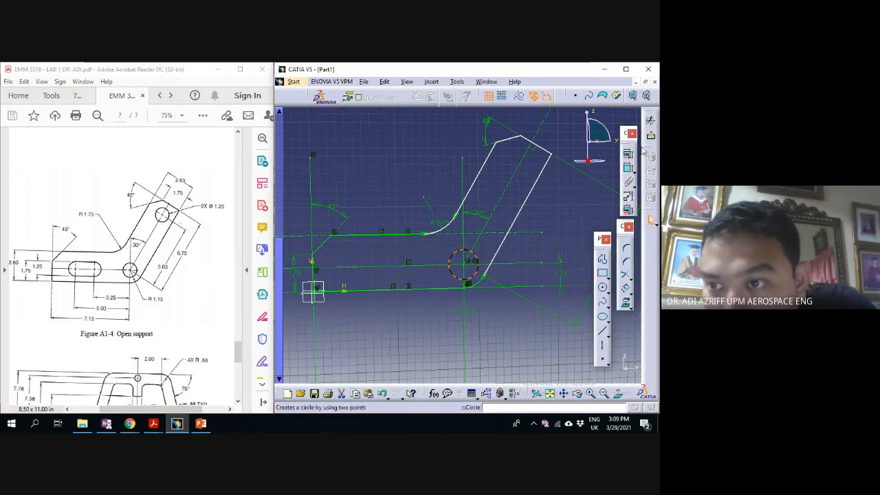
Dimension the small circle's diameter and set it to 1.25 in
click(628, 167)
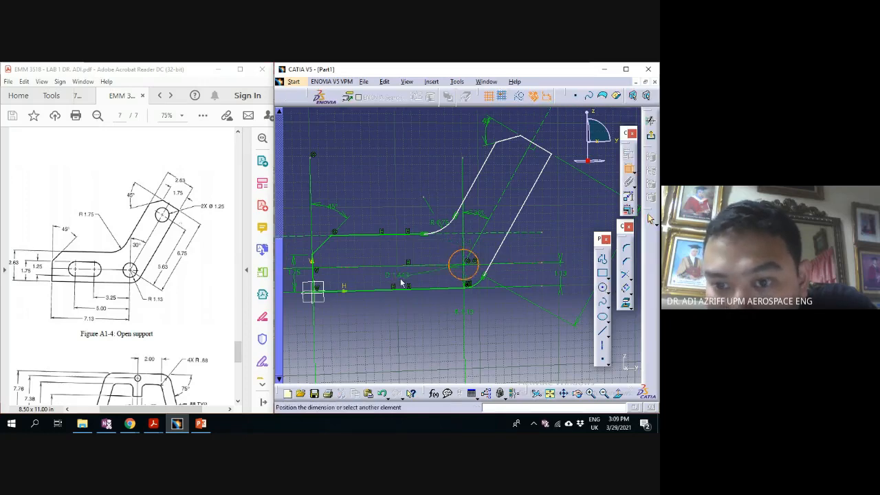
click(445, 308)
double_click(443, 303)
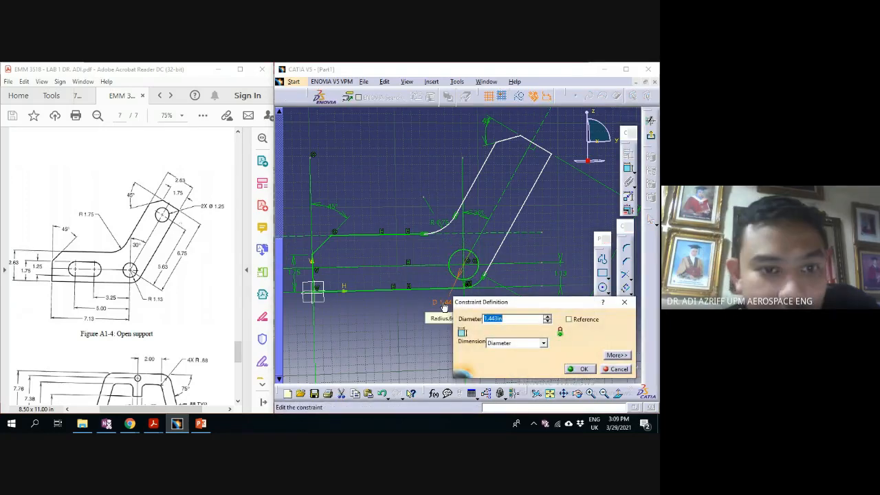
text(1.25)
key(Return)
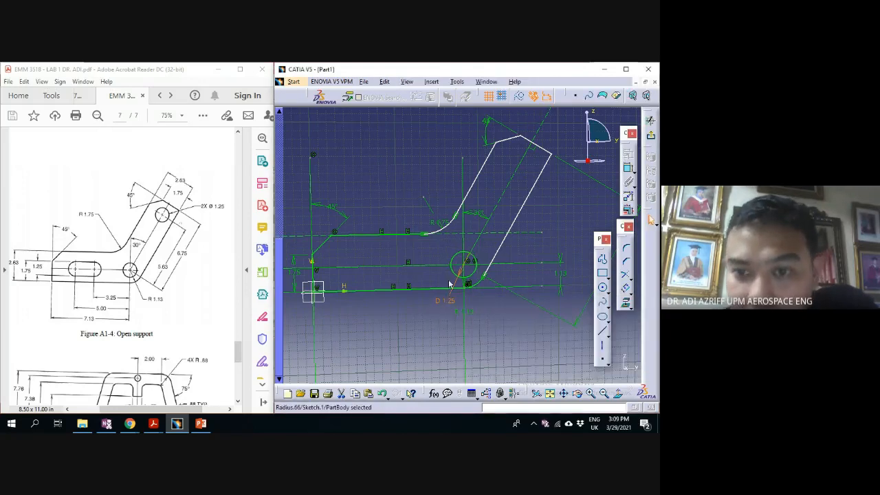
click(476, 255)
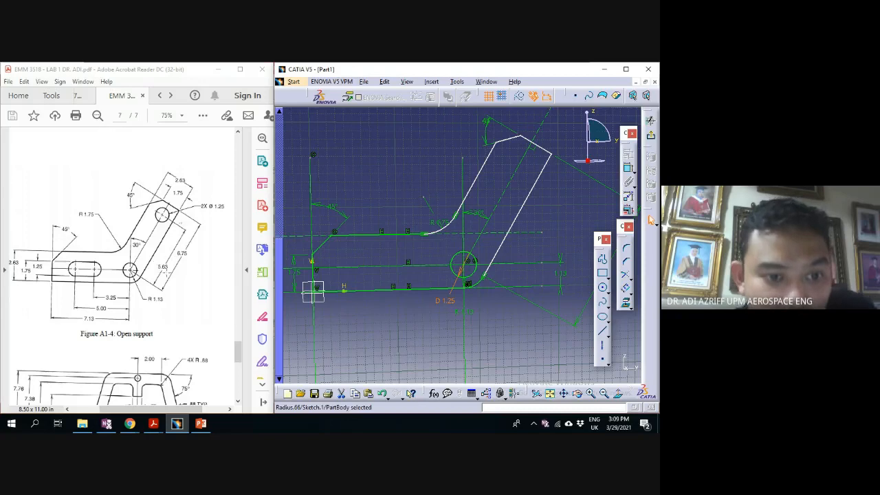
Place a point on the arm's slanted centreline near its upper end, about 5.12 in from the lower hole's centre
click(604, 349)
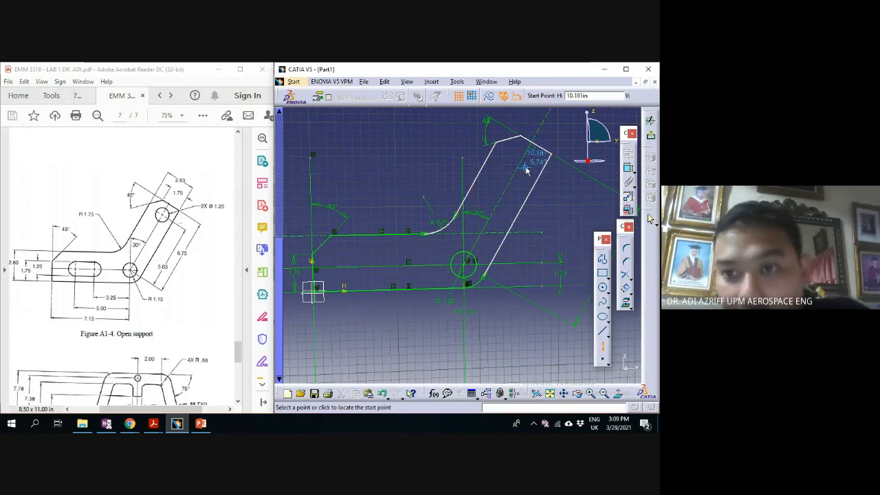
key(Escape)
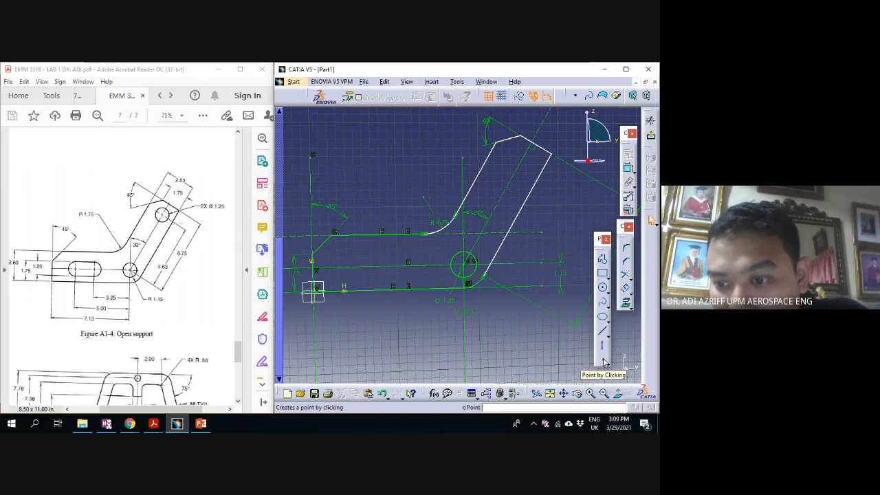
click(604, 362)
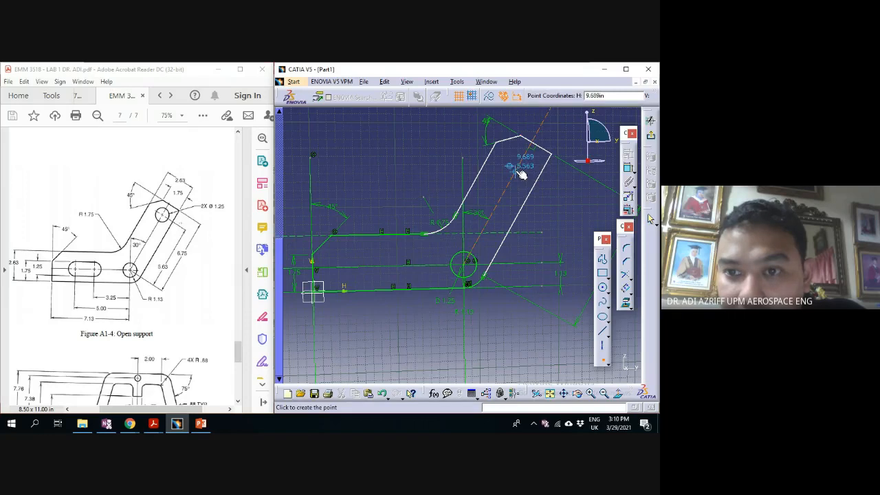
click(519, 168)
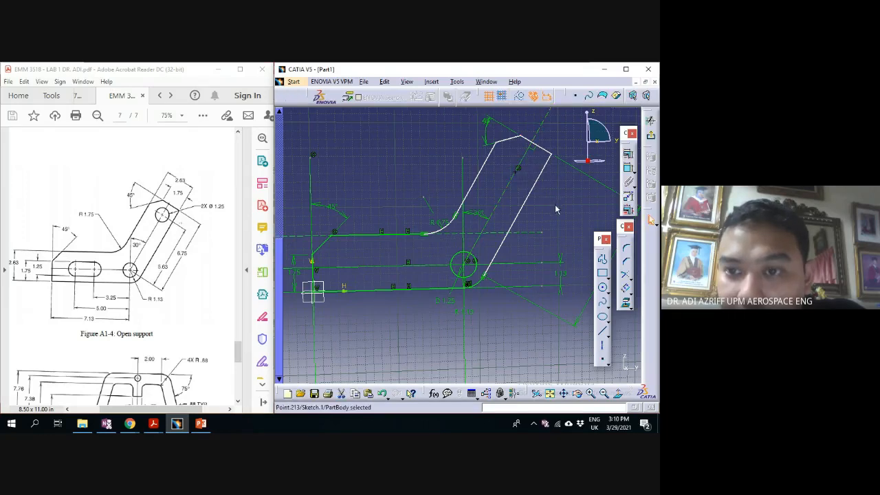
Dimension the distance between the lower hole's centre and the upper point along the arm, and set it to 5.63 in
click(627, 172)
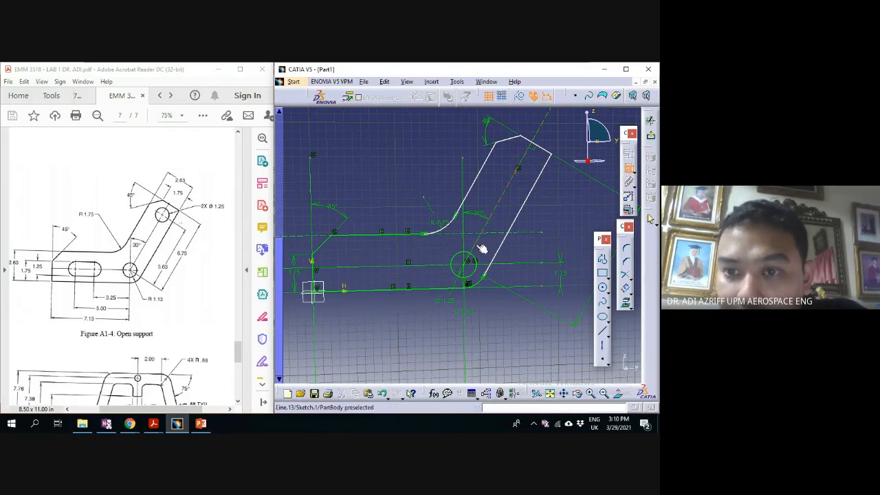
click(467, 269)
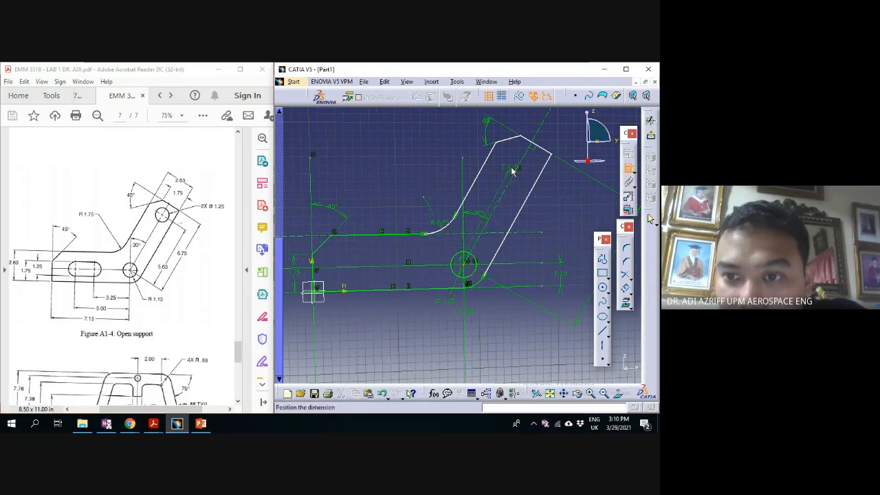
click(519, 168)
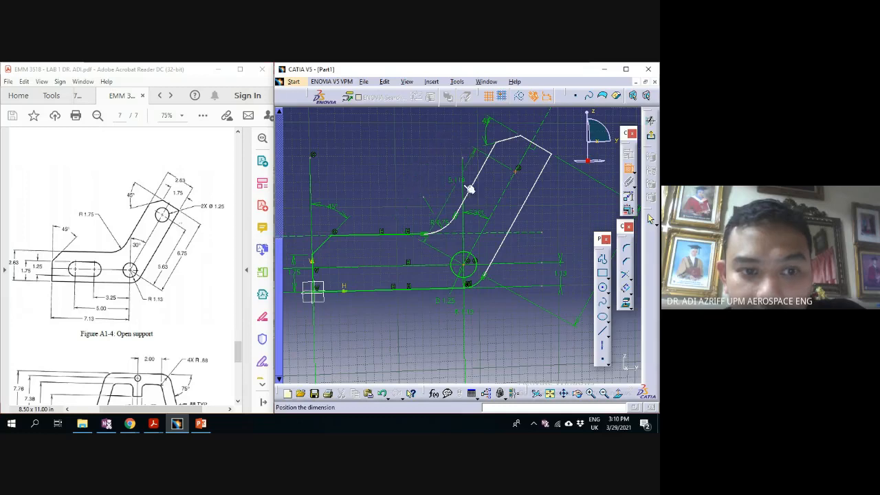
click(554, 234)
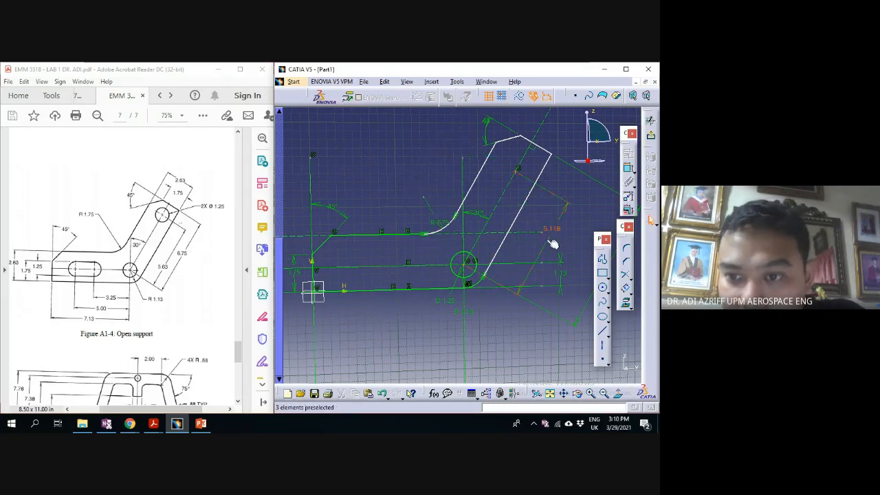
double_click(551, 229)
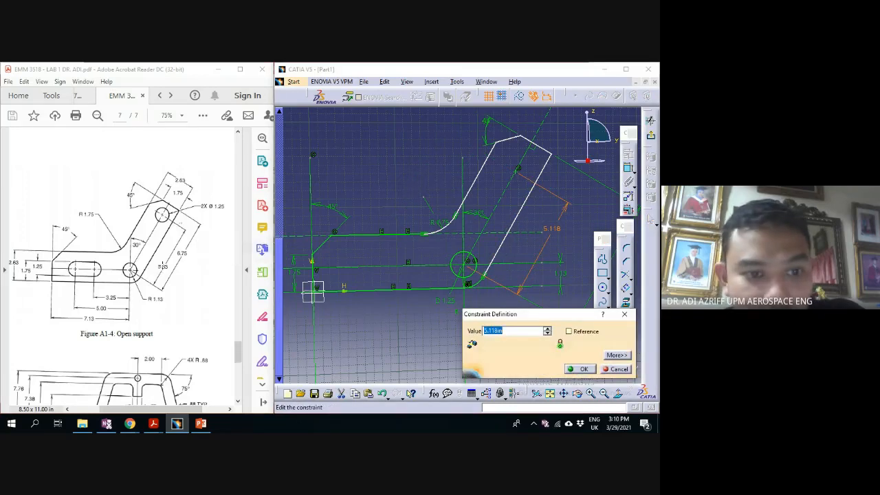
text(5.63)
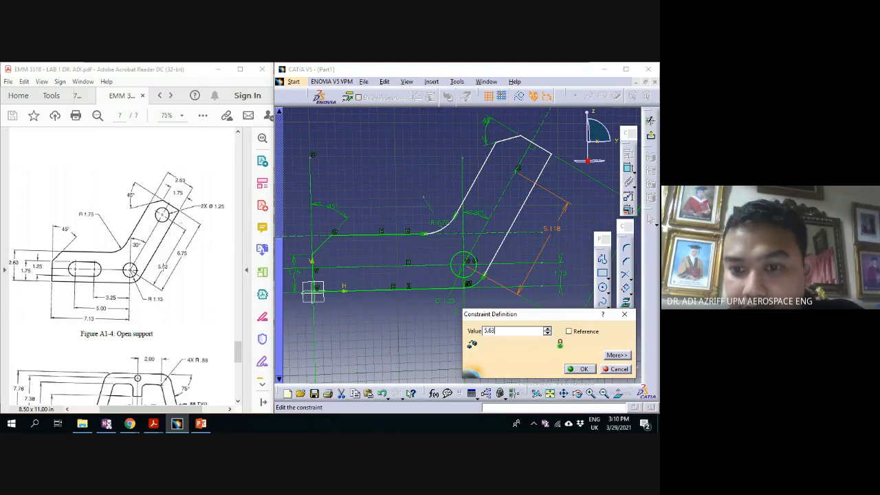
key(Return)
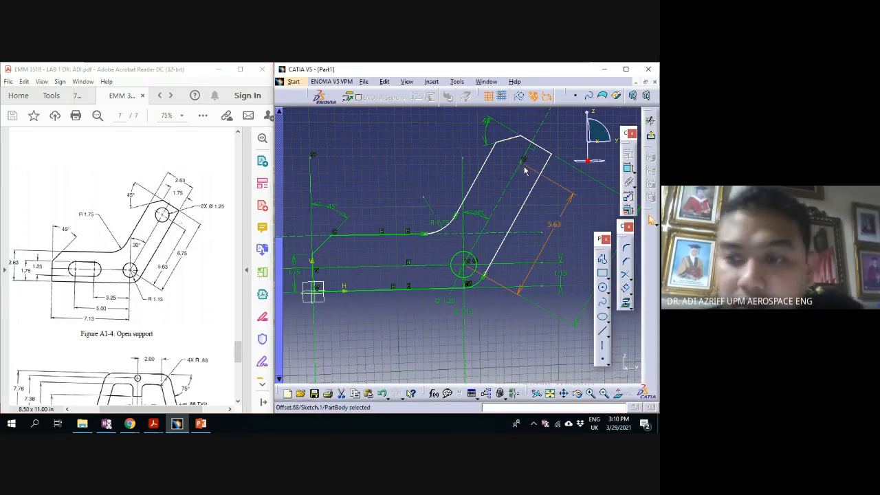
Sketch a circle about 1.43 in in diameter, centred on the upper point of the arm's slanted centreline
click(603, 287)
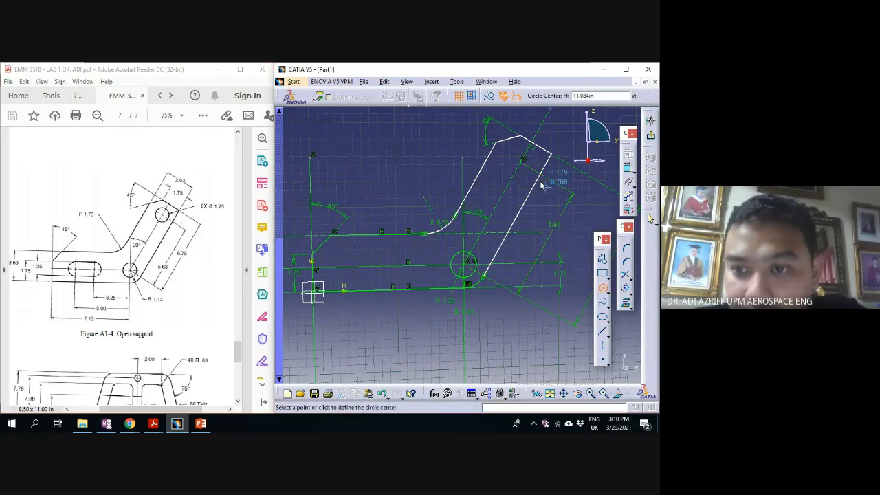
click(520, 162)
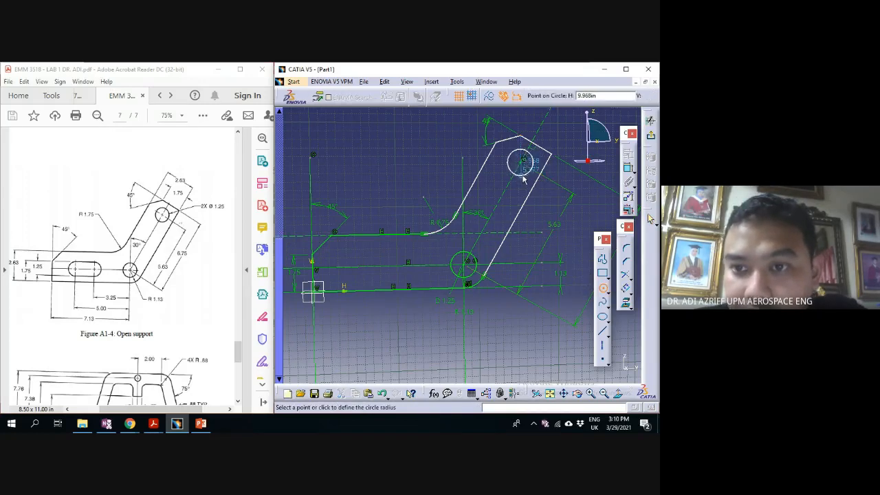
click(507, 171)
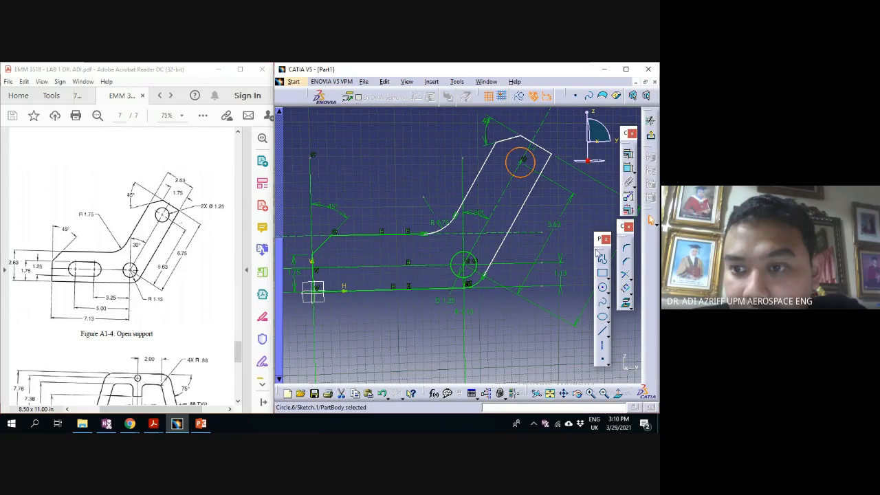
Dimension the upper circle's diameter and set it to 1.25 in
click(628, 168)
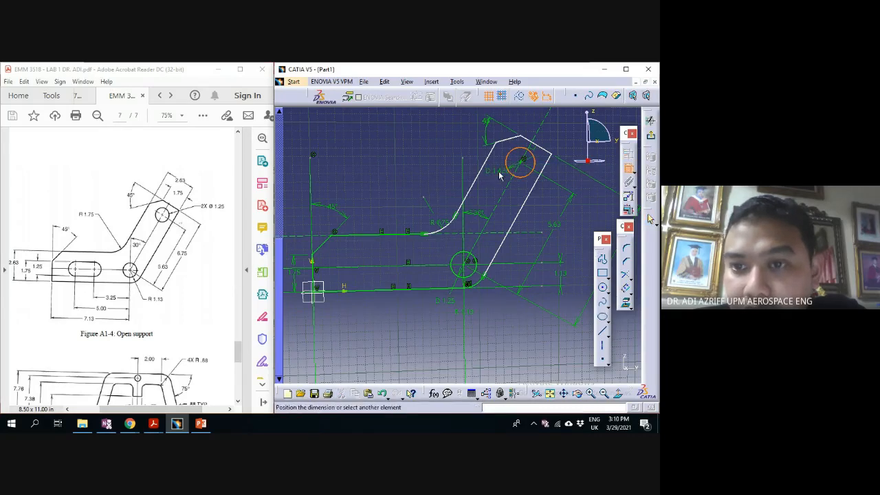
click(499, 178)
double_click(496, 175)
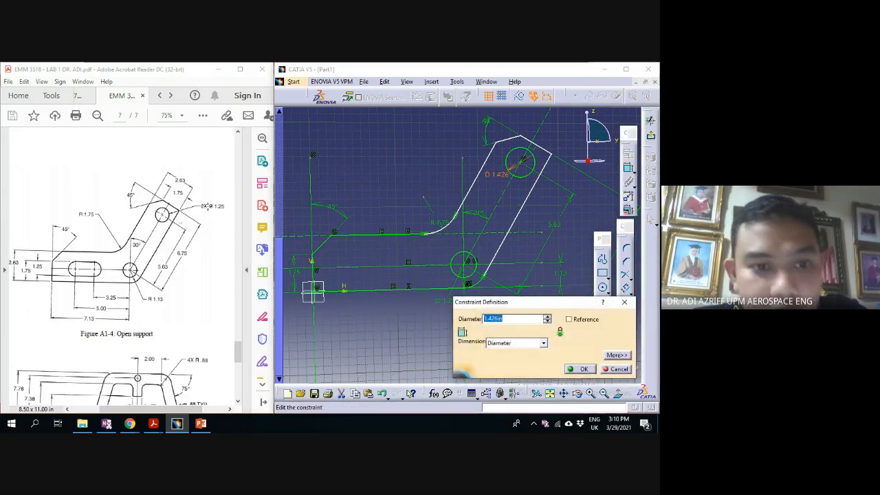
text(1.25)
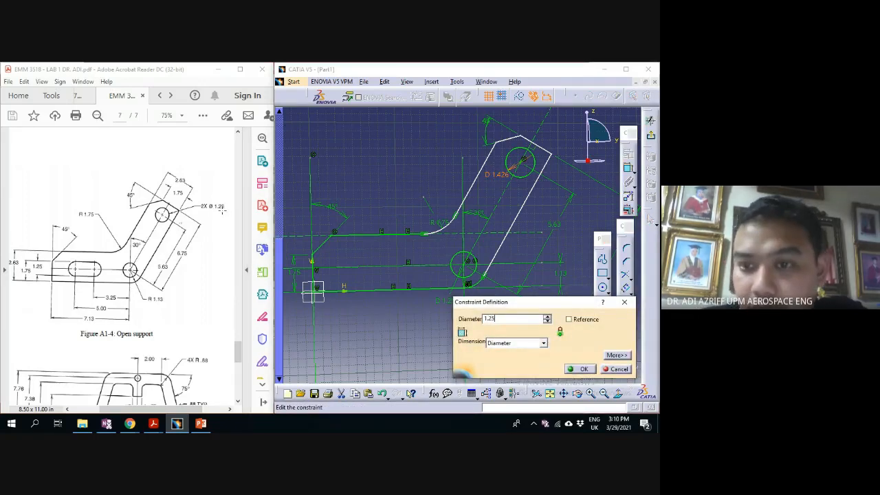
key(Return)
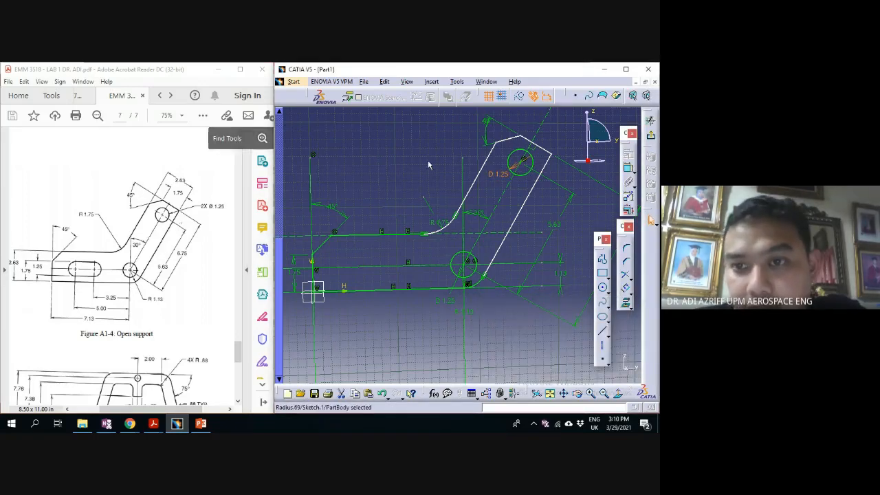
click(495, 262)
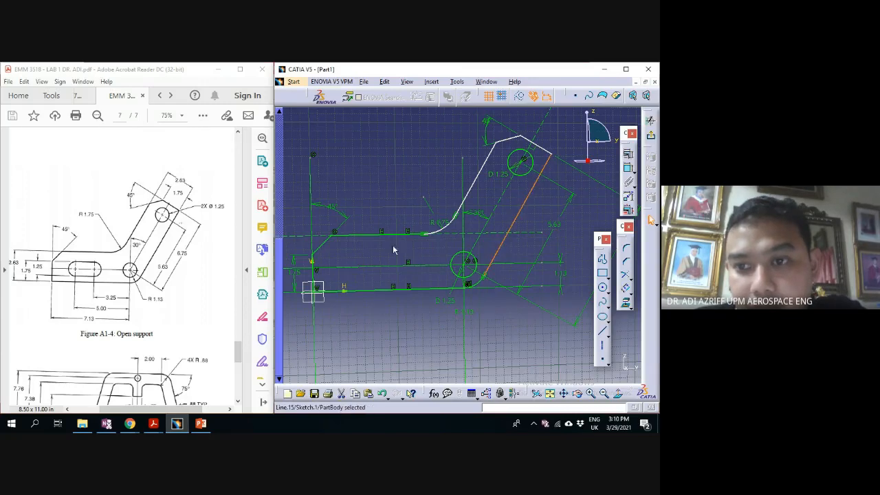
mouse_move(383, 248)
middle_down()
mouse_move(392, 265)
mouse_move(462, 237)
mouse_move(468, 209)
mouse_move(426, 220)
mouse_move(435, 240)
middle_up()
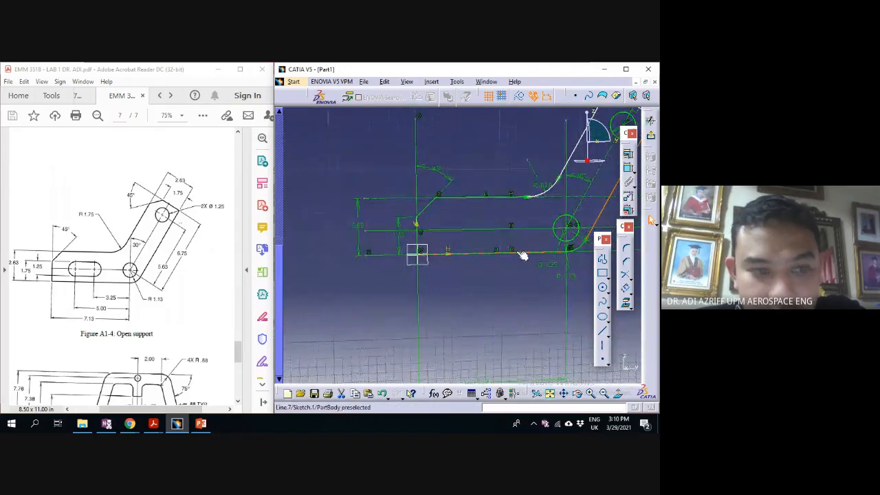
mouse_move(504, 254)
middle_down()
mouse_move(484, 237)
mouse_move(435, 273)
middle_up()
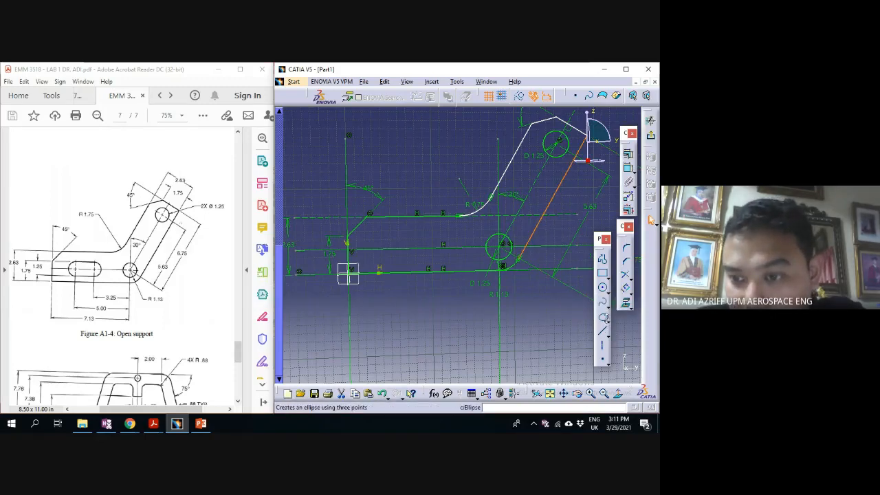
click(608, 278)
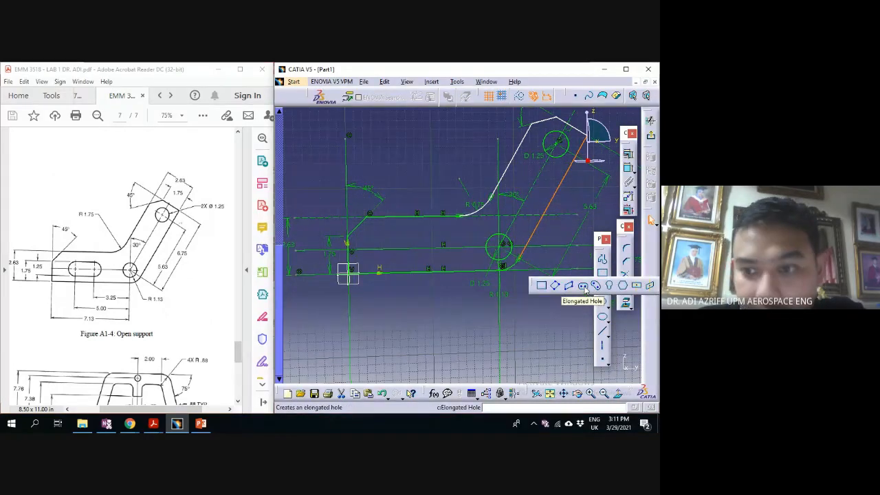
click(585, 291)
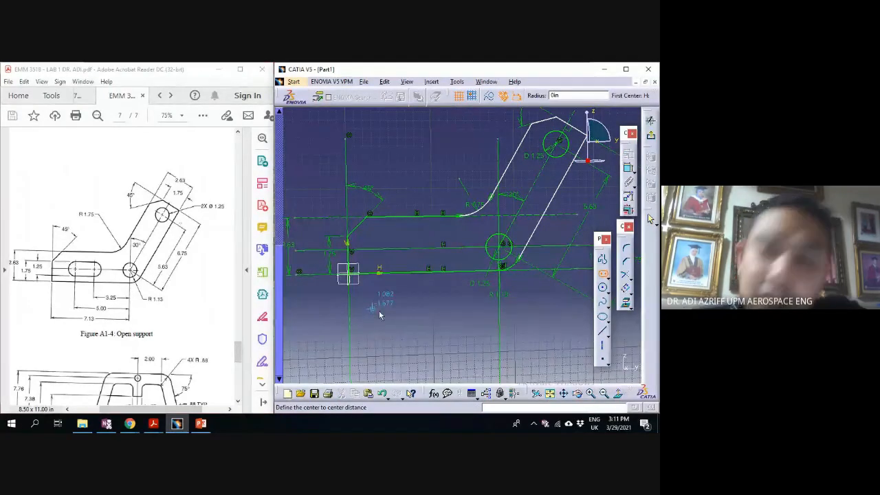
Sketch two circles on the horizontal leg's centreline, one about midway along it and a smaller one near its outer end
click(602, 288)
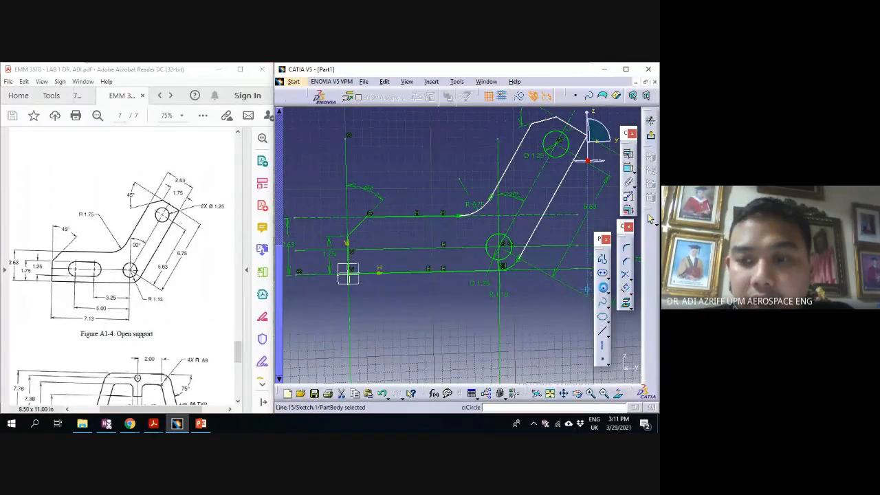
click(423, 246)
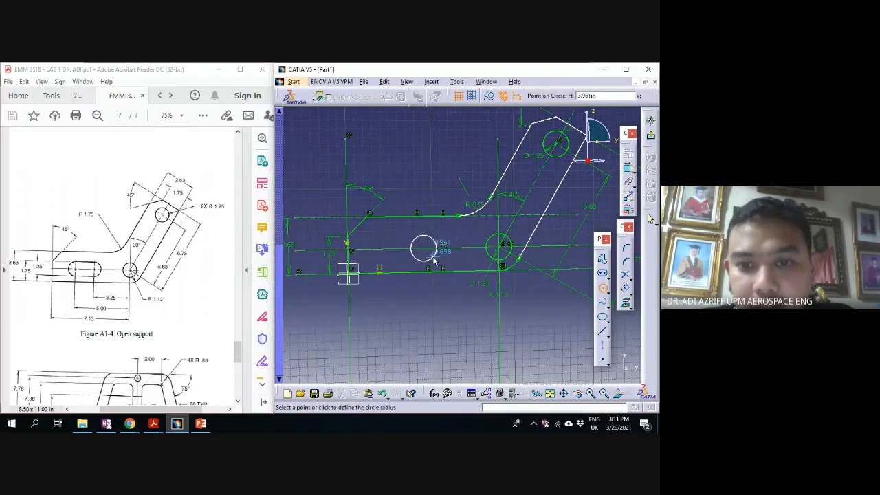
click(435, 248)
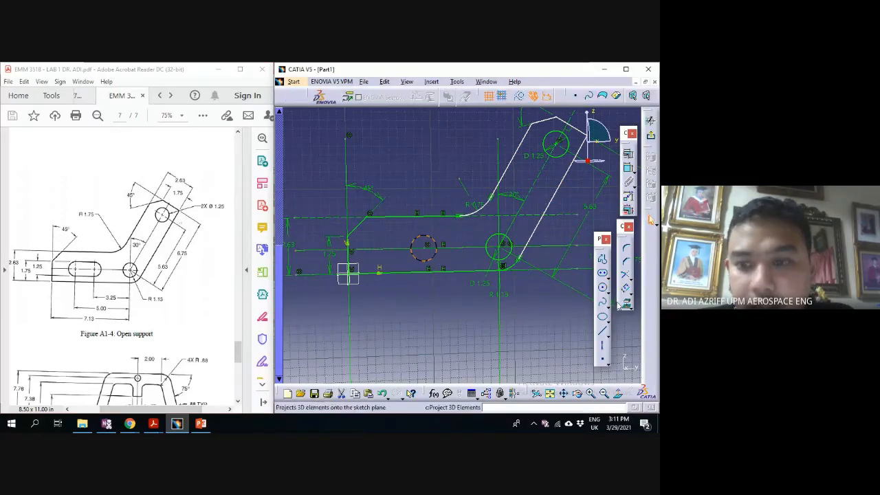
click(377, 247)
click(390, 247)
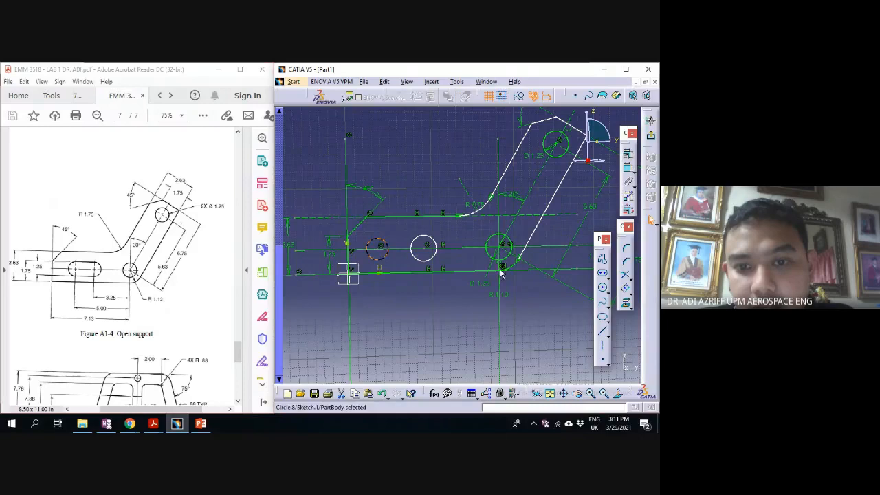
Draw two lines connecting the upper sides and the lower sides of the two circles on the horizontal leg
click(602, 331)
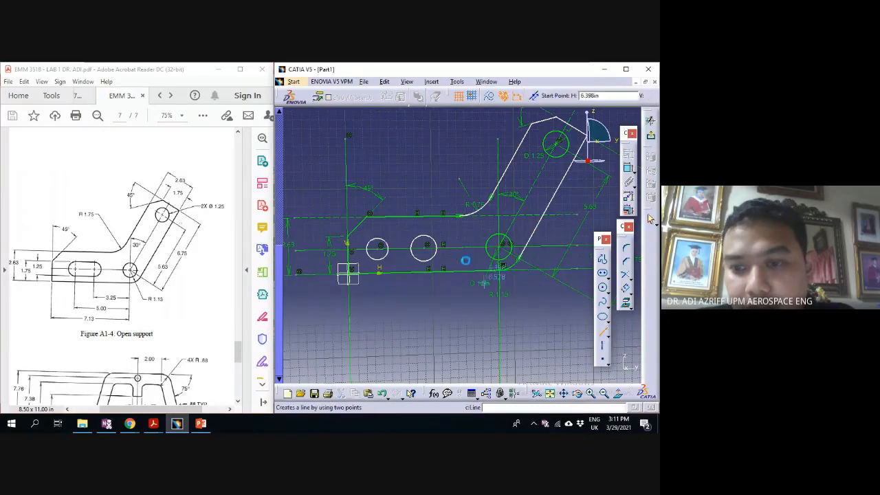
click(424, 237)
click(379, 241)
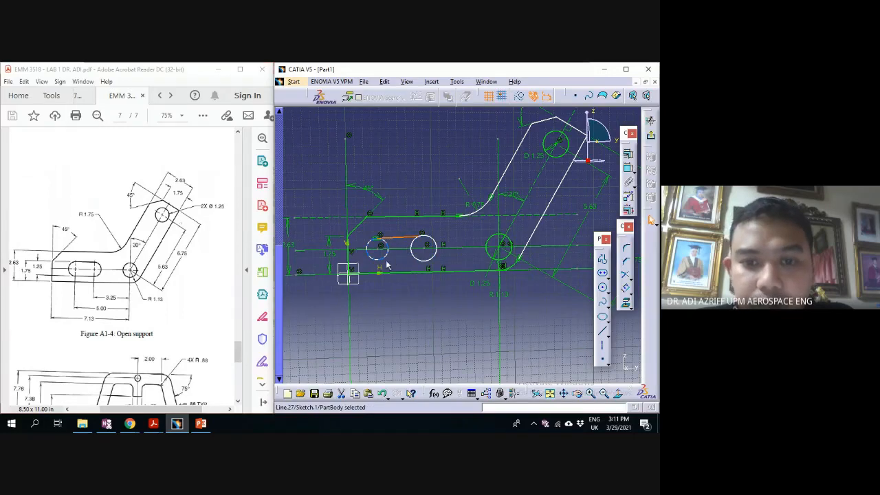
click(605, 334)
click(424, 261)
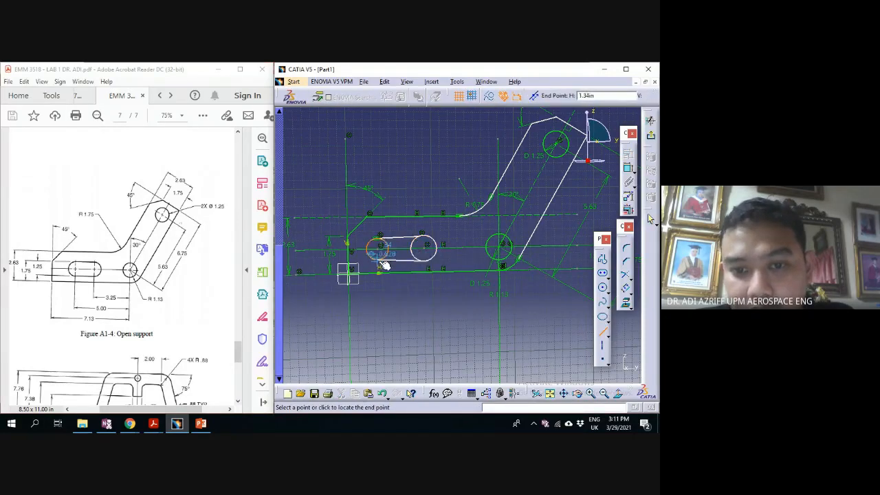
click(382, 261)
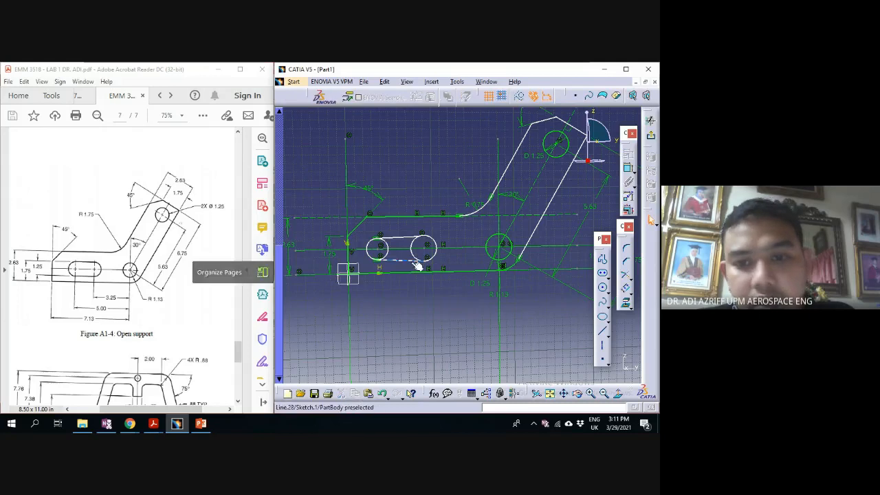
Undo the two connecting lines and both circles on the horizontal leg
key(ctrl+z)
key(ctrl+z)
key(ctrl+z)
key(ctrl+z)
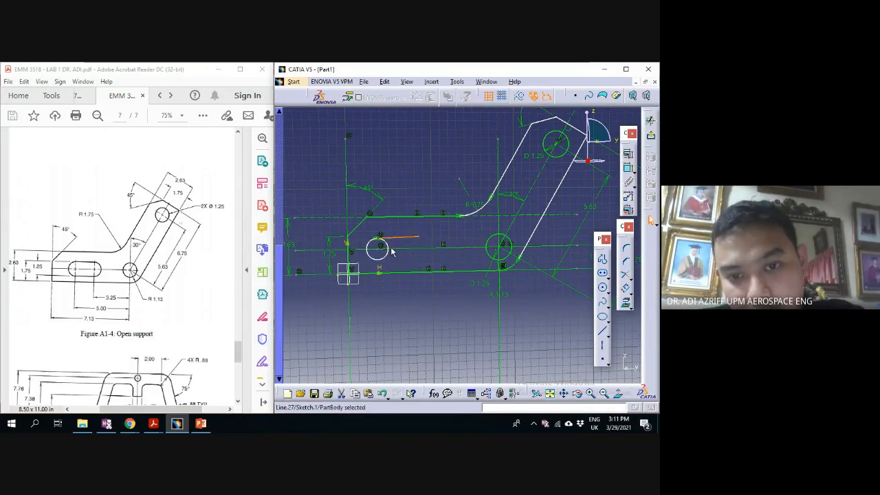
key(ctrl+z)
key(ctrl+z)
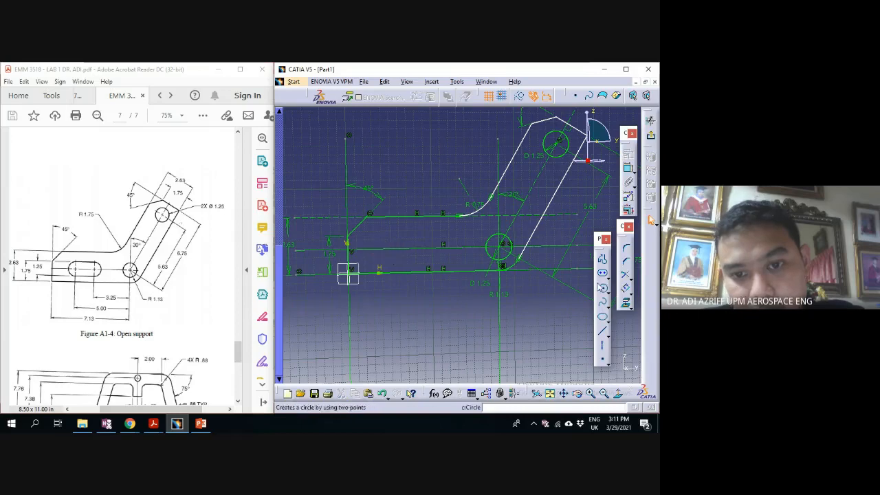
Try sketching a horizontal elongated hole with a radius of about 0.68 in below the profile's bottom edge
click(602, 273)
click(397, 300)
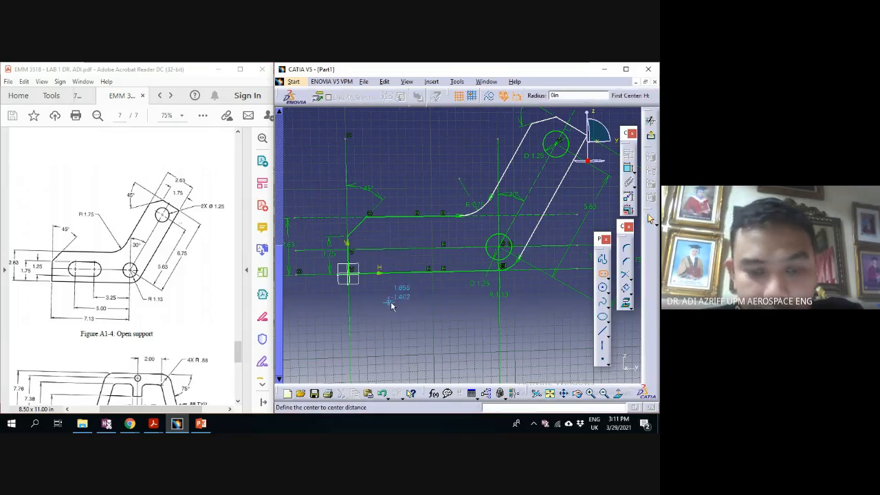
click(383, 307)
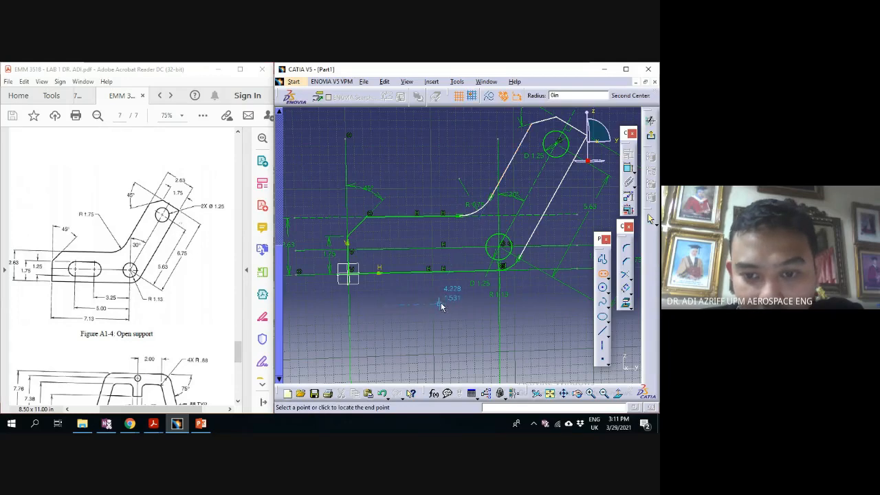
click(441, 307)
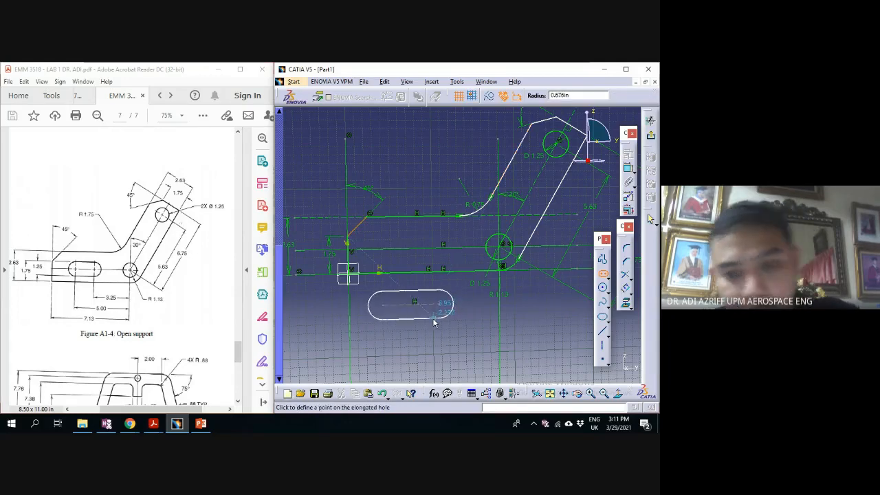
key(Escape)
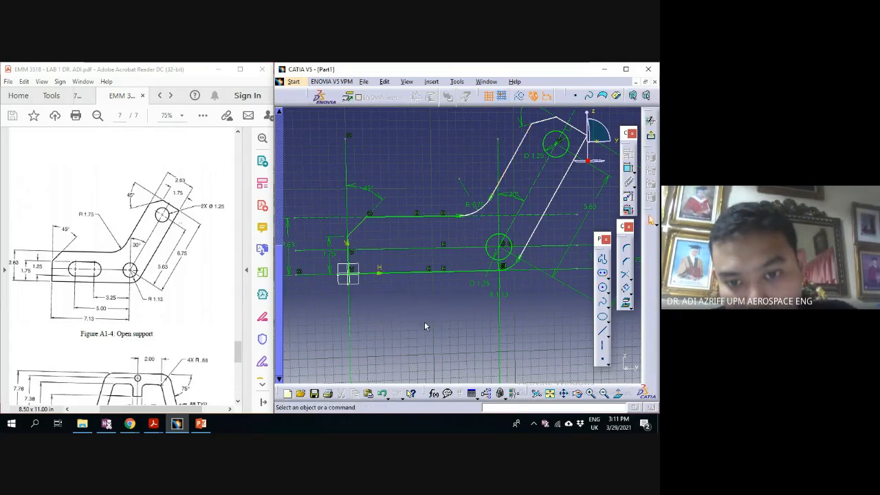
Sketch an elongated hole with a radius of about 0.47 in along the horizontal leg's centreline, inside the outer profile
click(551, 392)
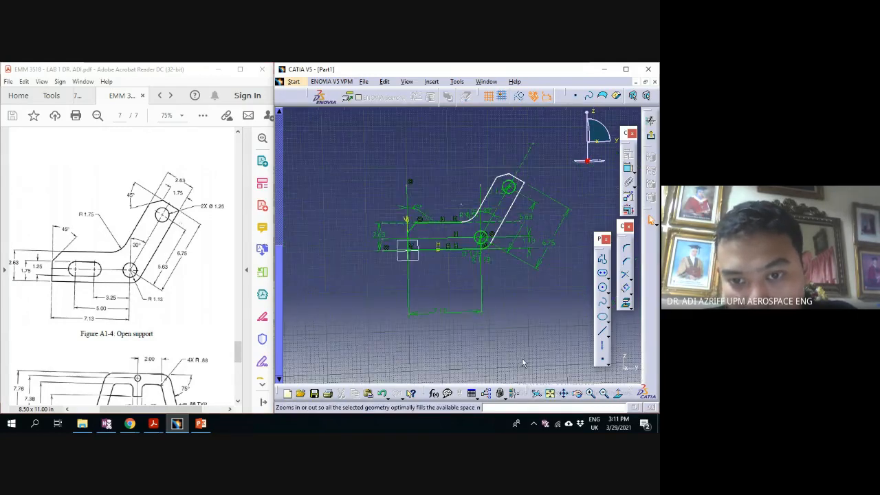
mouse_move(523, 358)
middle_down()
mouse_move(458, 246)
mouse_move(384, 180)
mouse_move(448, 156)
mouse_move(447, 183)
mouse_move(414, 211)
middle_up()
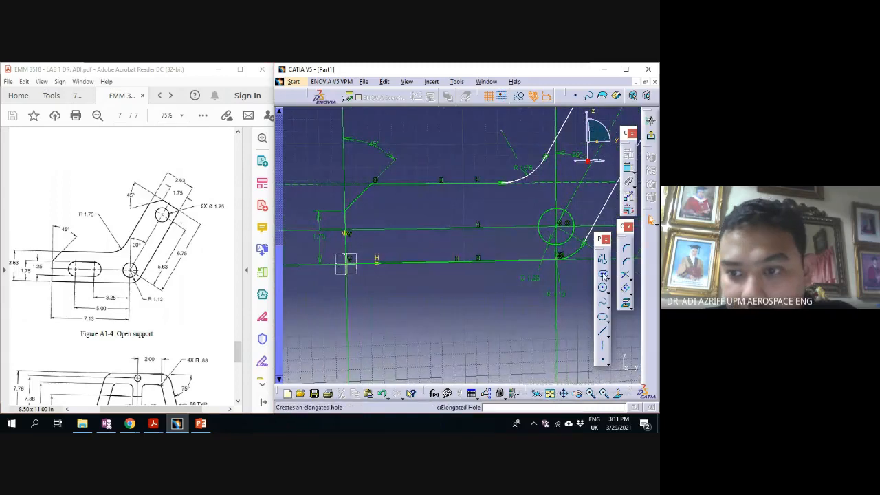
click(602, 273)
click(403, 227)
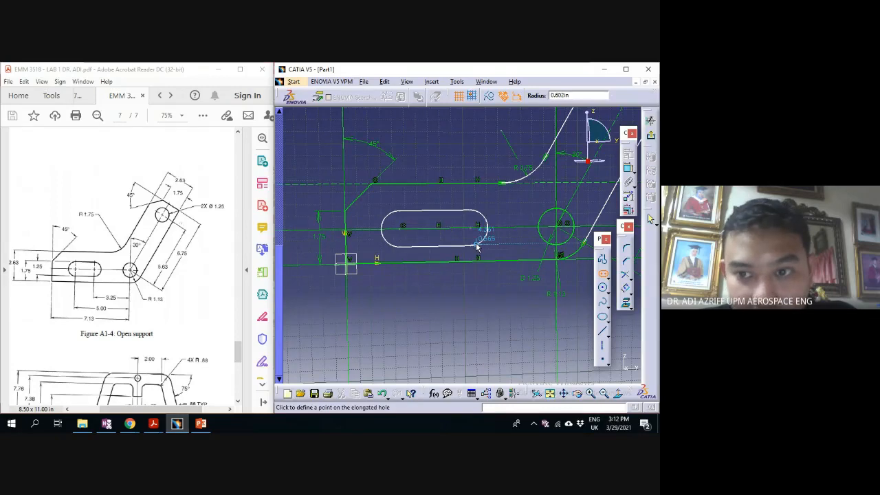
click(473, 245)
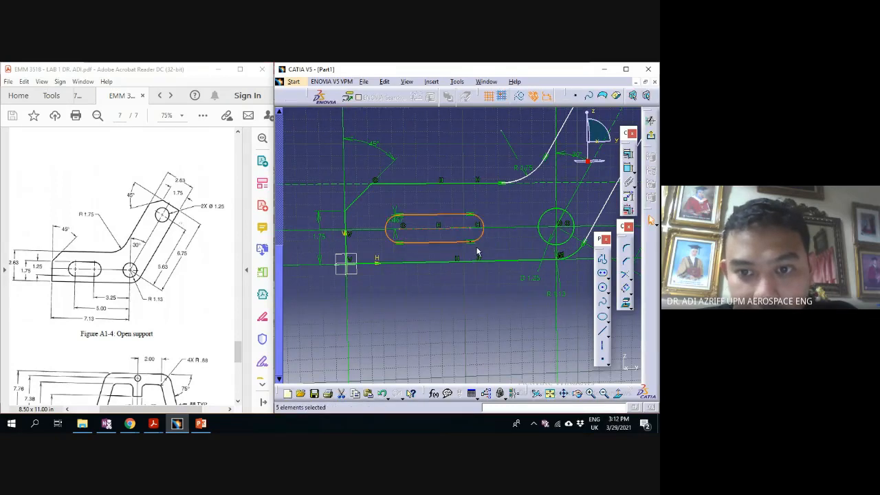
Move the slot's half-height dimension to just above the slot's outer end
click(396, 224)
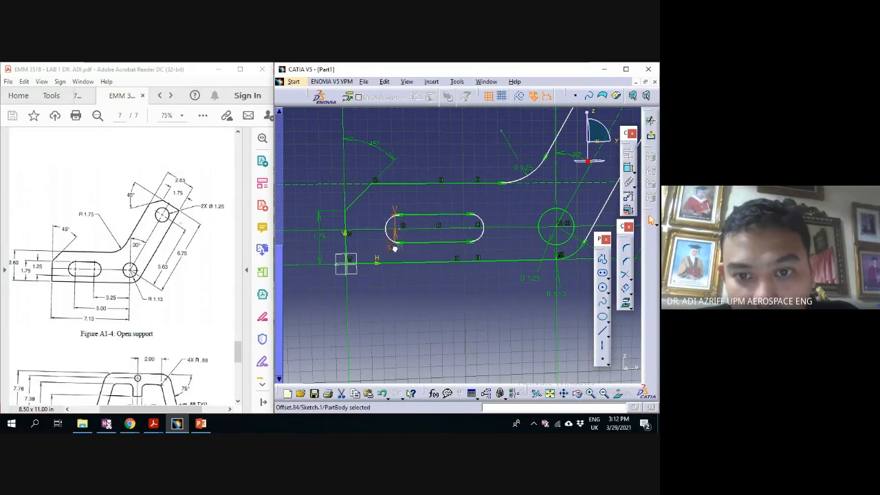
click(401, 199)
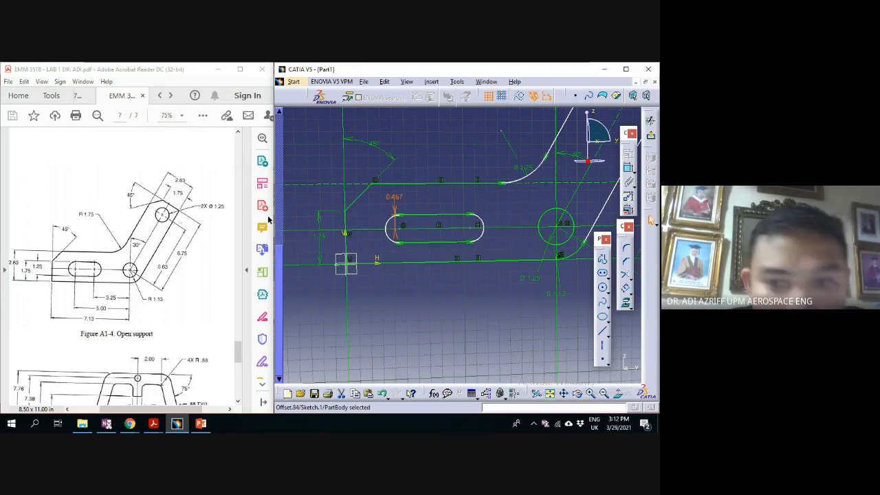
click(407, 220)
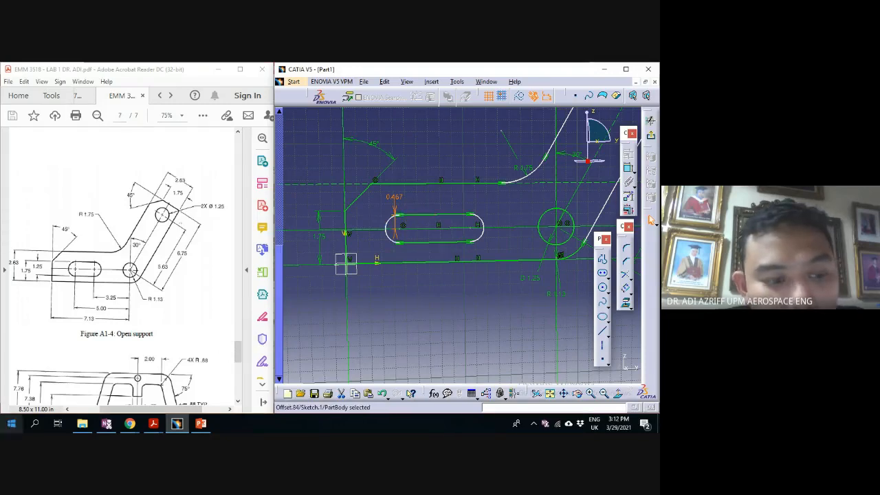
key(super)
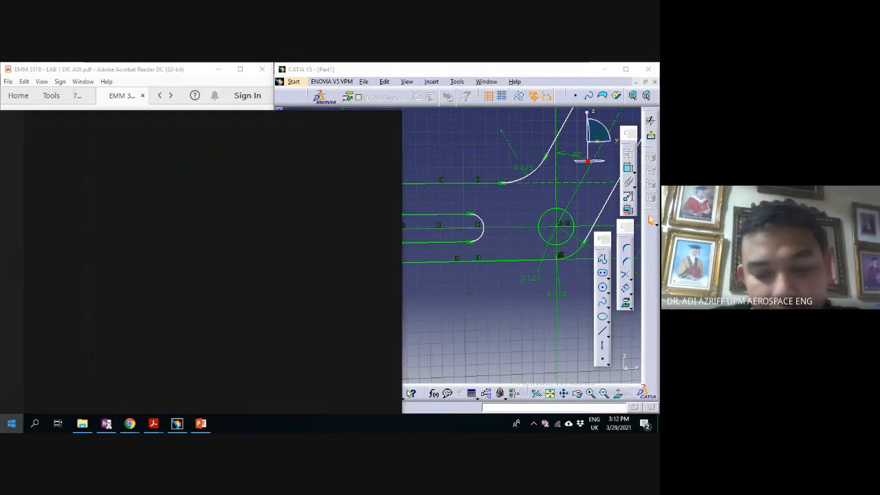
text(ca;cu)
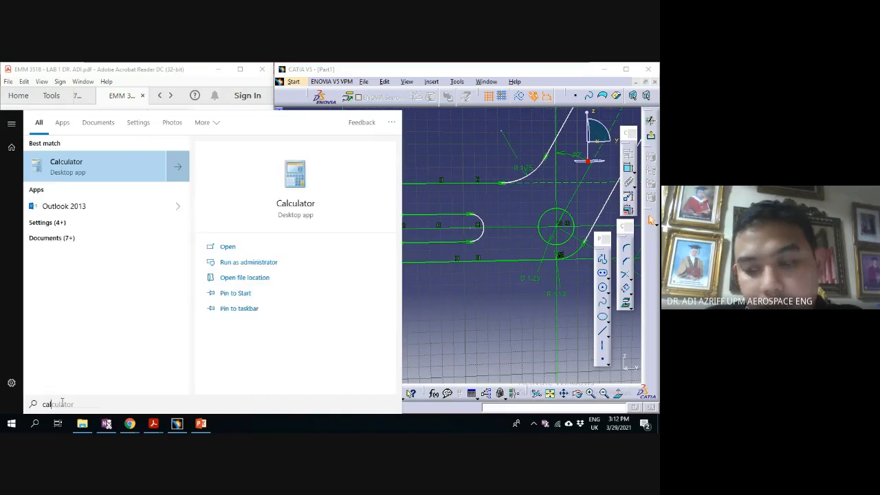
key(BackSpace)
key(BackSpace)
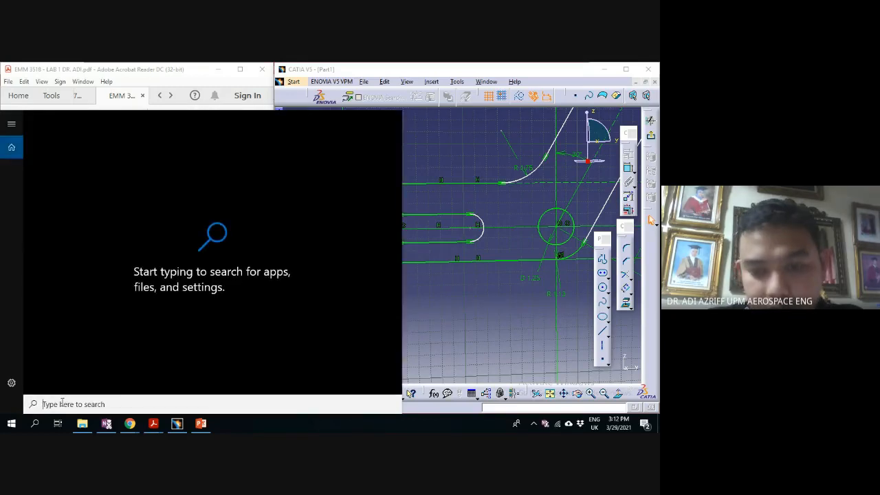
key(Escape)
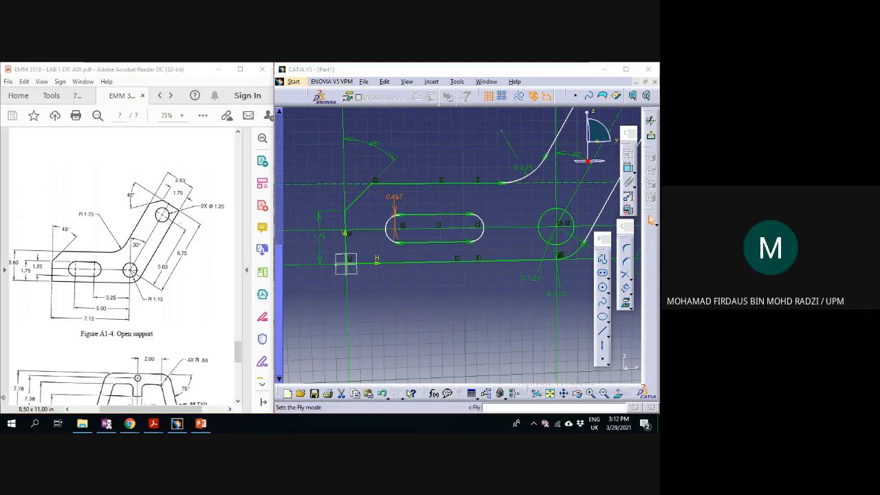
Set the slot's half-height dimension to 0.625 in
double_click(396, 199)
text(0.625)
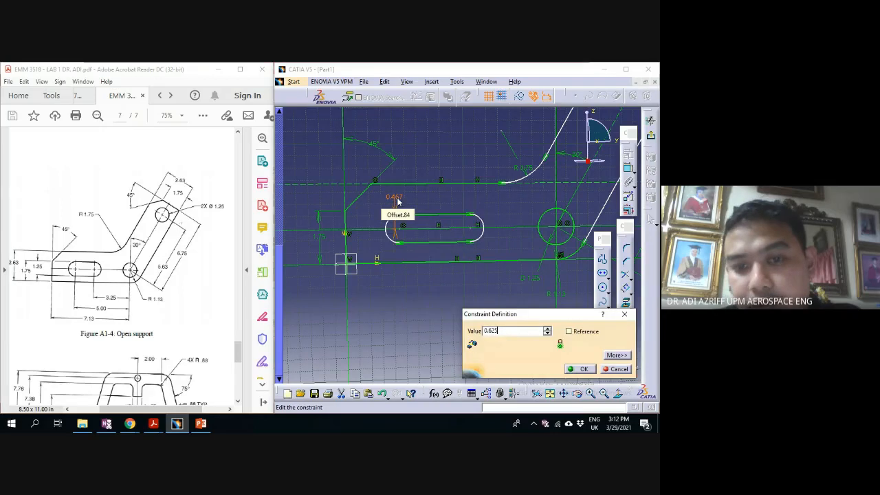
key(Return)
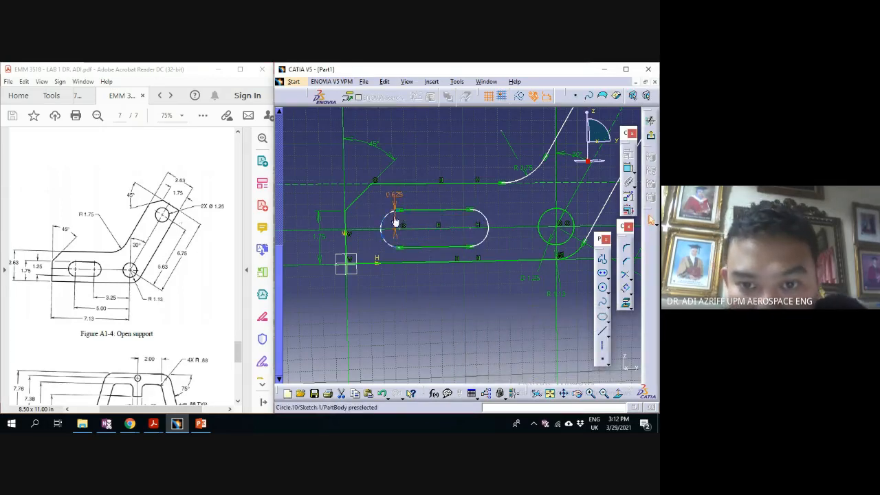
click(401, 232)
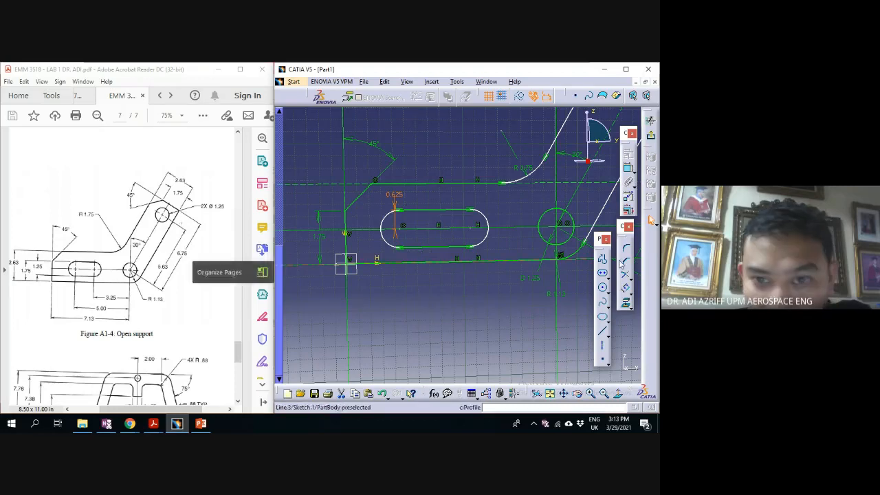
Preview the distance between the slot's two straight edges without placing the dimension
click(629, 169)
click(443, 210)
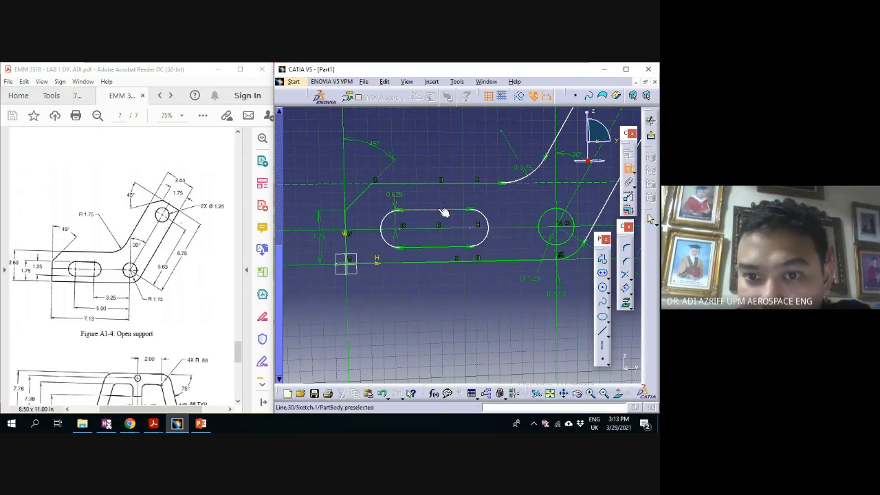
click(429, 246)
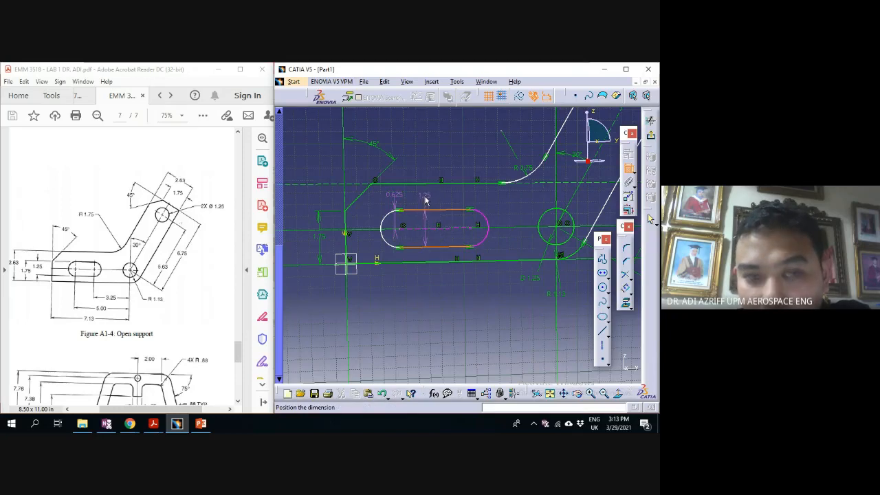
key(Escape)
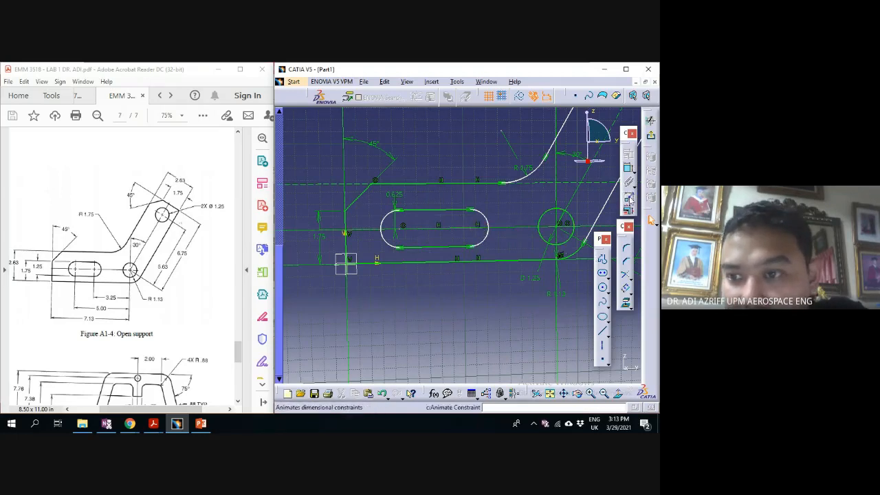
Dimension the horizontal distance from the slot's inner arc centre to the corner hole's centre below the profile, and set it to 3.25 in
click(630, 169)
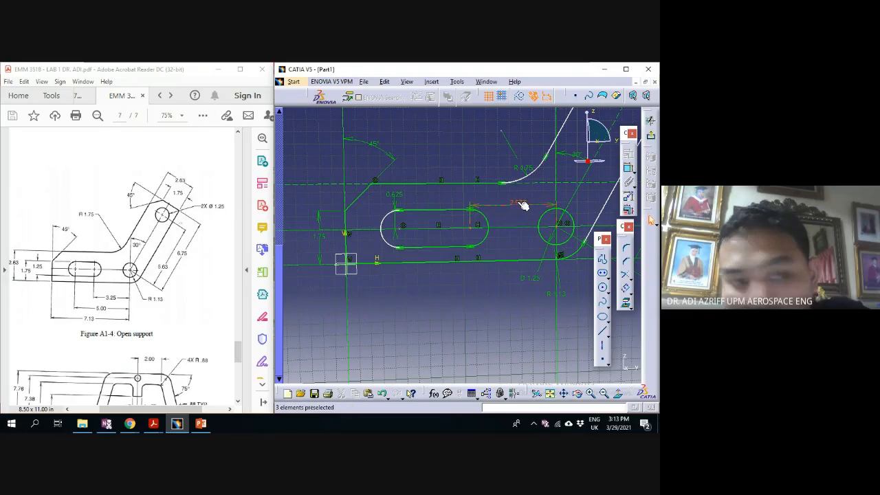
click(520, 205)
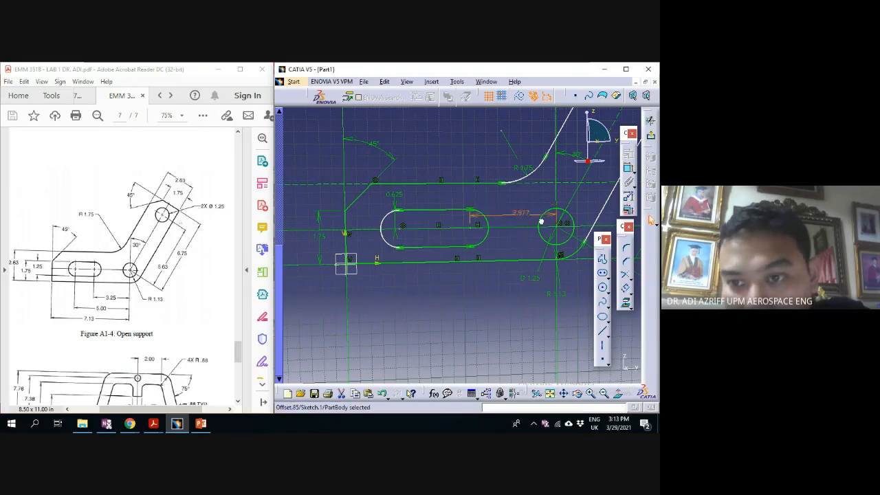
drag(523, 218, 525, 288)
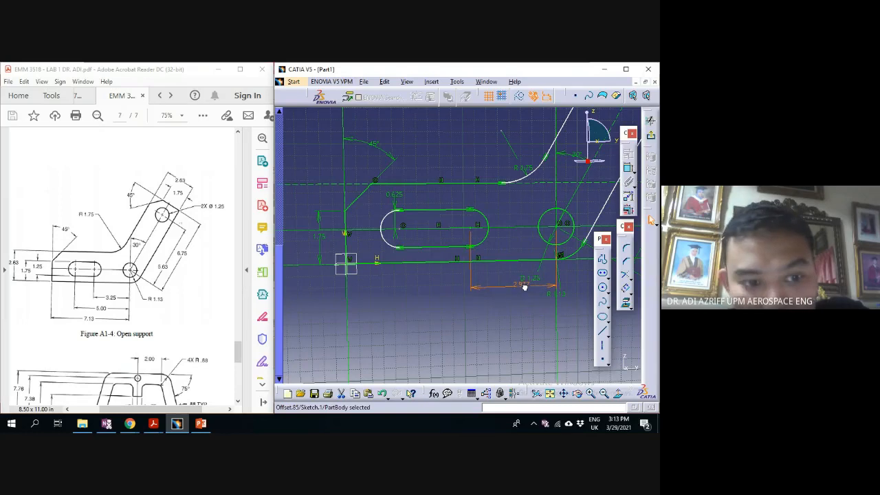
double_click(525, 288)
text(3.25in)
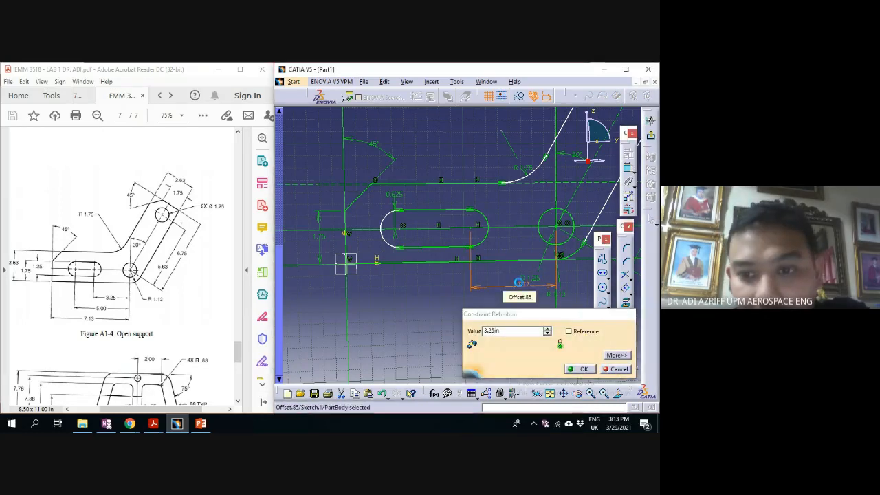
key(Return)
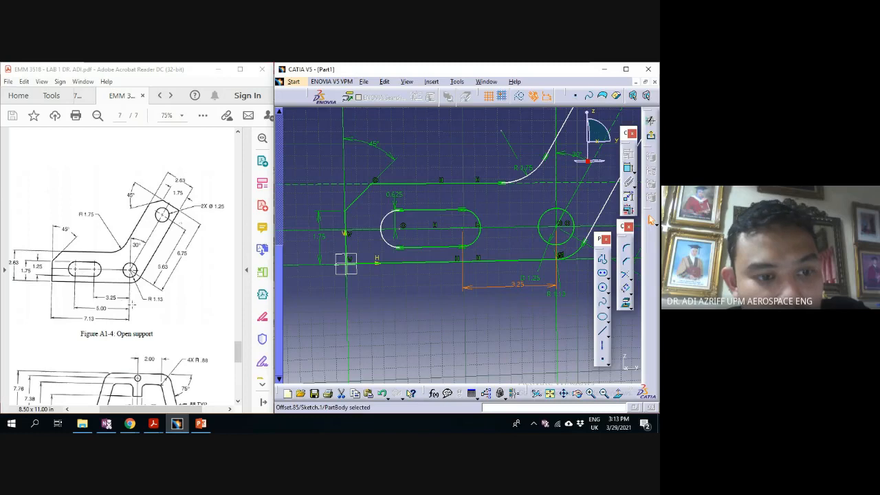
Dimension the horizontal distance from the slot's outer arc centre to the corner hole's centre below the profile, and set it to 5 in
click(627, 169)
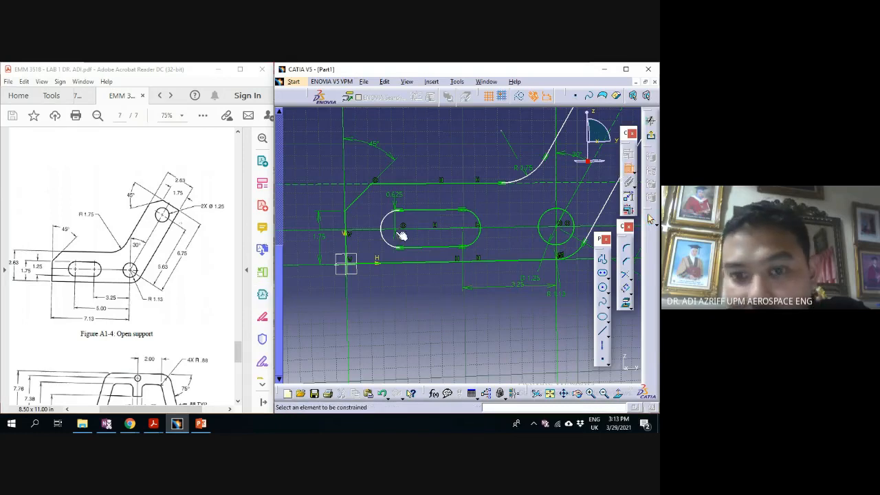
click(561, 231)
click(401, 244)
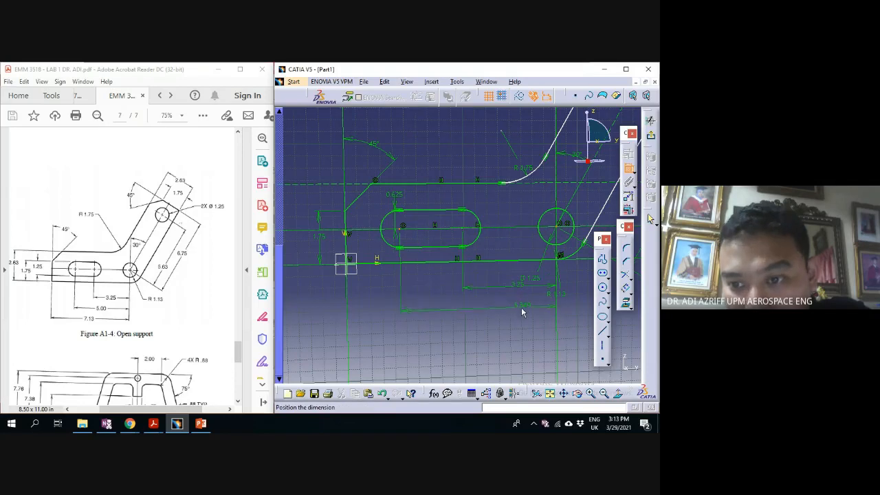
click(482, 309)
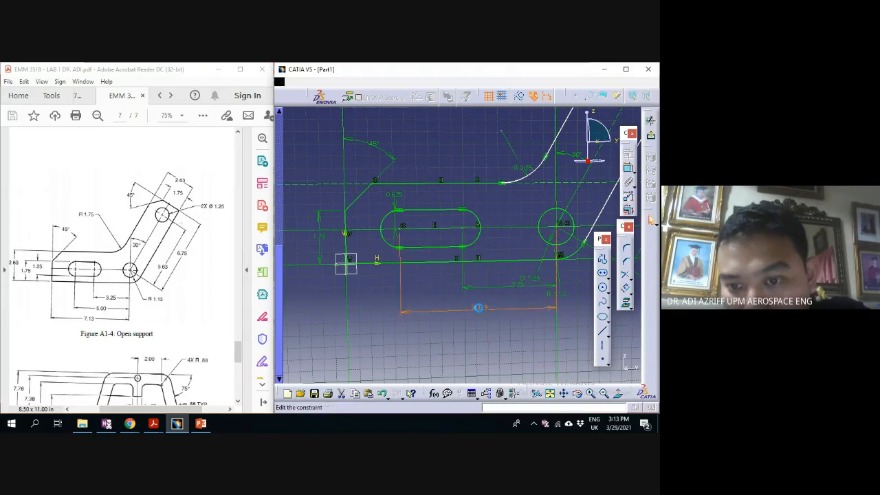
double_click(479, 307)
text(5)
key(Return)
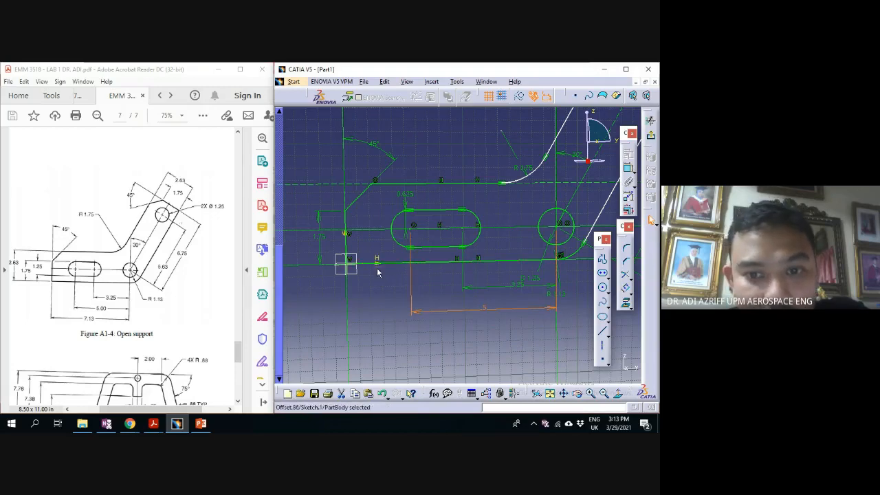
Move the slot's half-height dimension outside the profile, beside the outer end of the horizontal leg
middle_drag(396, 287, 394, 314)
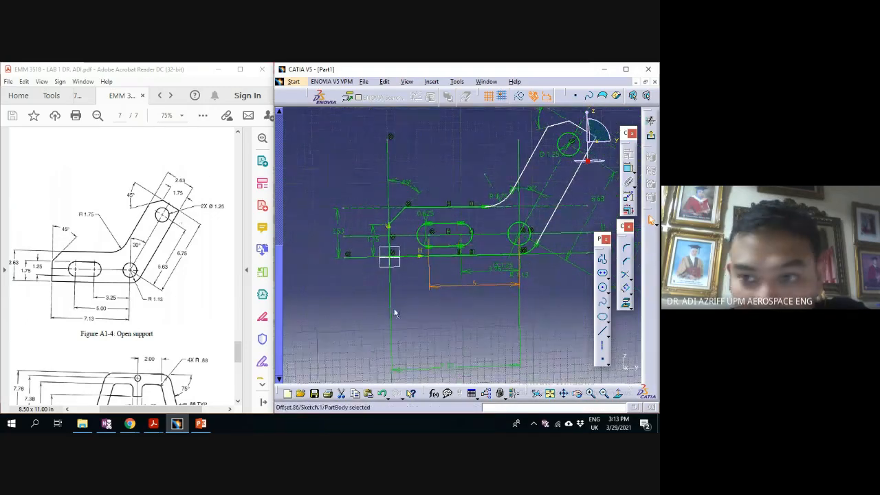
click(563, 396)
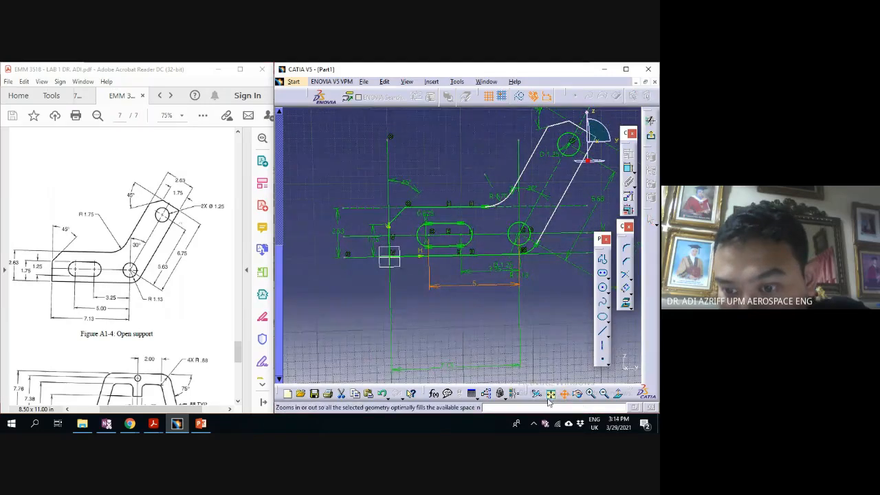
click(549, 397)
mouse_move(452, 291)
middle_down()
mouse_move(408, 250)
mouse_move(435, 249)
middle_up()
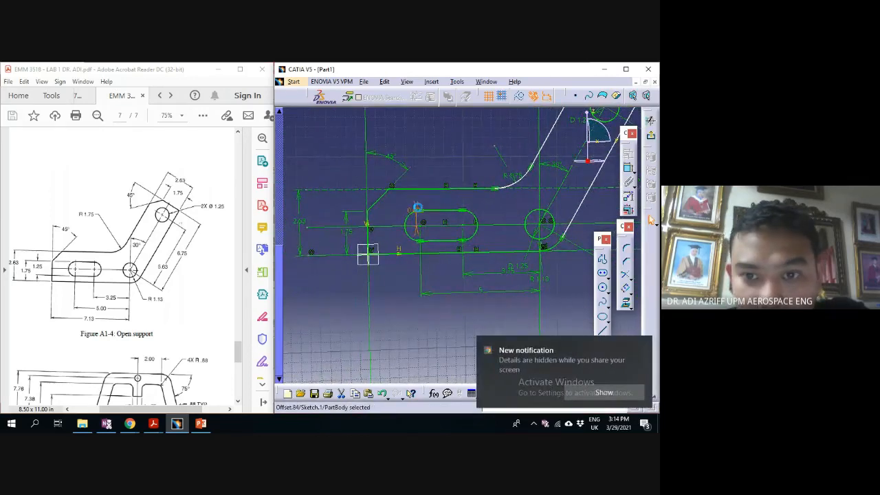
click(417, 207)
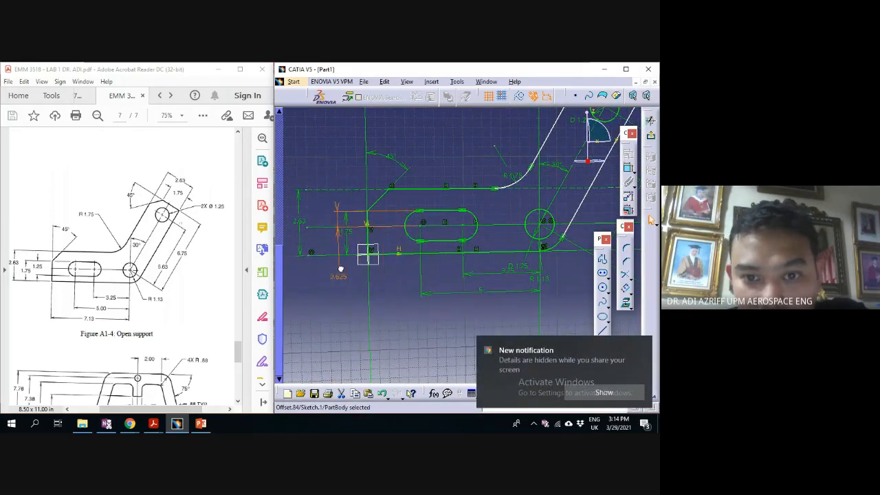
click(334, 212)
mouse_move(459, 281)
middle_down()
mouse_move(459, 300)
mouse_move(458, 285)
middle_up()
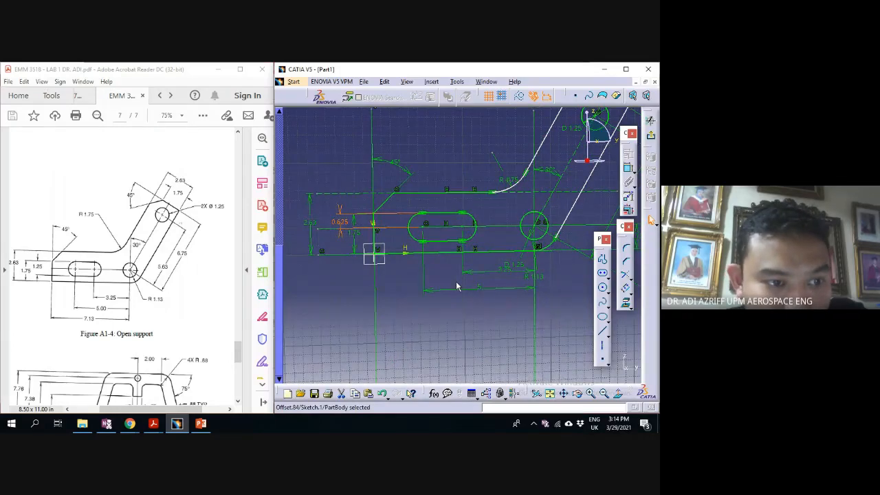
Check the definition of the vertical height dimension at the horizontal leg's outer end and leave it unchanged
click(628, 209)
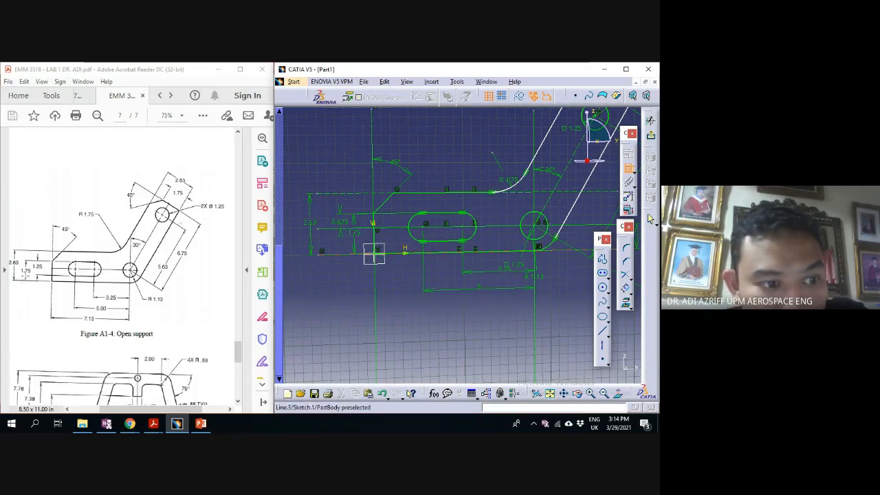
double_click(352, 233)
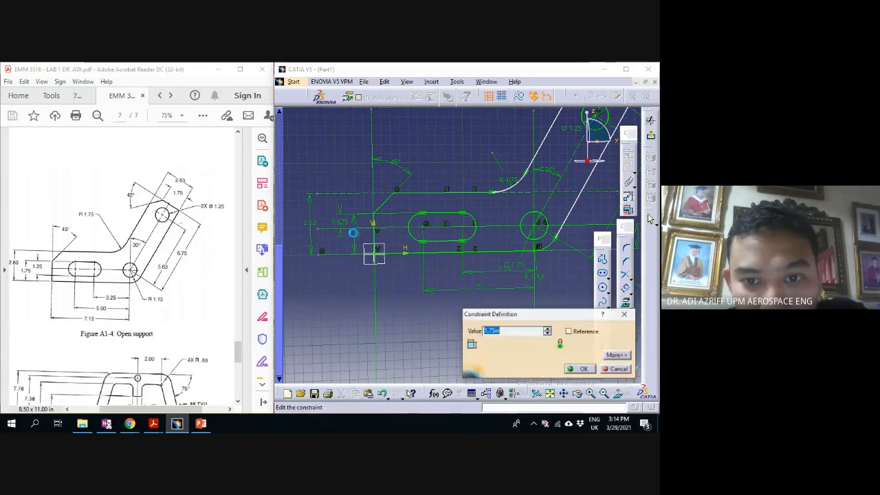
click(630, 315)
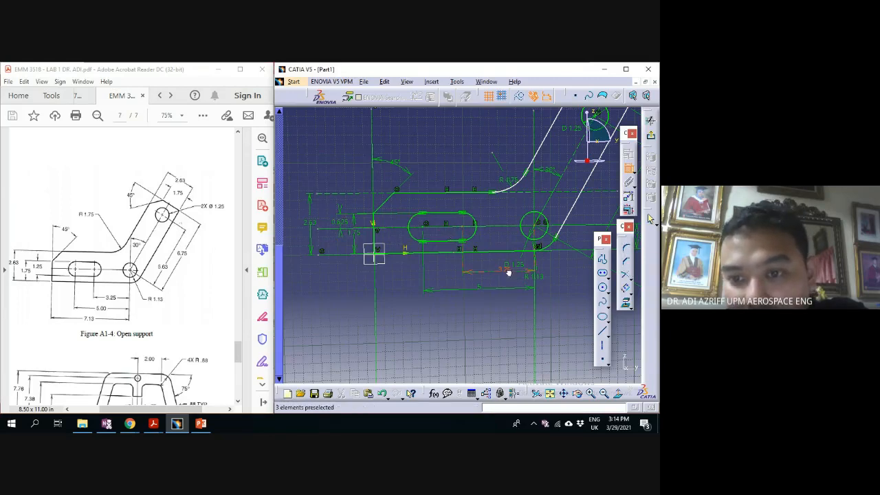
Maximize the sketch window and stack the slot's two horizontal distances and the leg's overall length dimension neatly beneath the profile
mouse_move(447, 238)
middle_down()
mouse_move(460, 269)
mouse_move(438, 218)
mouse_move(474, 236)
mouse_move(473, 265)
mouse_move(491, 275)
mouse_move(495, 299)
mouse_move(475, 265)
mouse_move(482, 251)
middle_up()
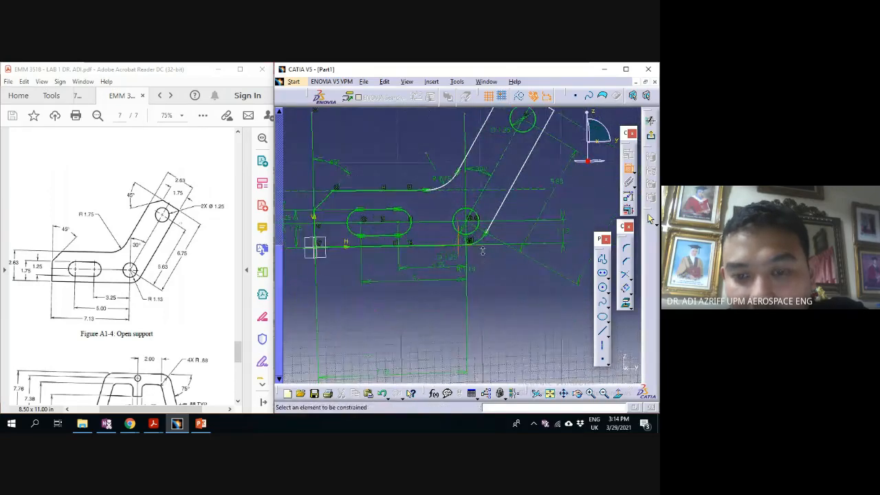
click(626, 69)
mouse_move(353, 256)
middle_down()
mouse_move(294, 289)
mouse_move(302, 254)
mouse_move(305, 276)
mouse_move(261, 326)
mouse_move(269, 348)
mouse_move(434, 377)
middle_up()
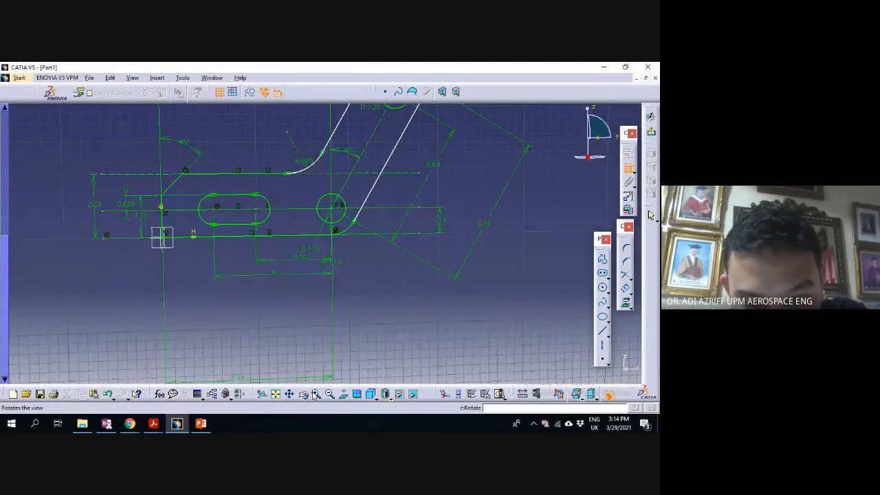
click(344, 394)
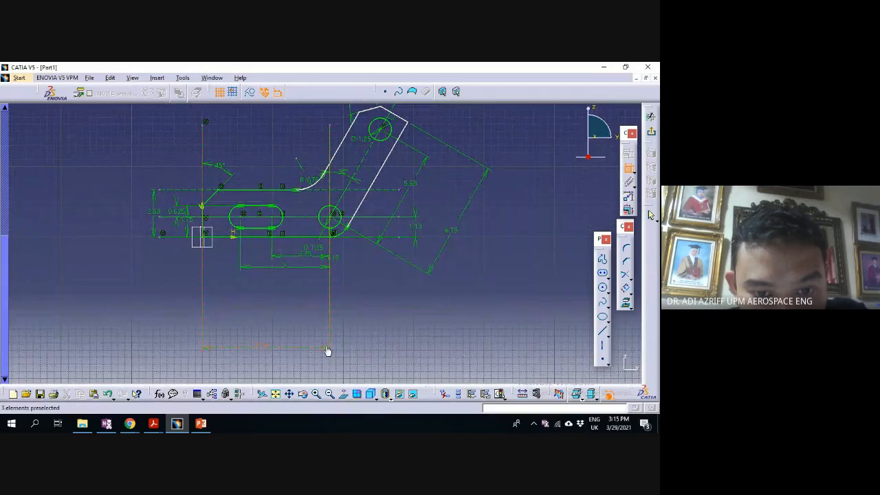
drag(324, 309, 314, 267)
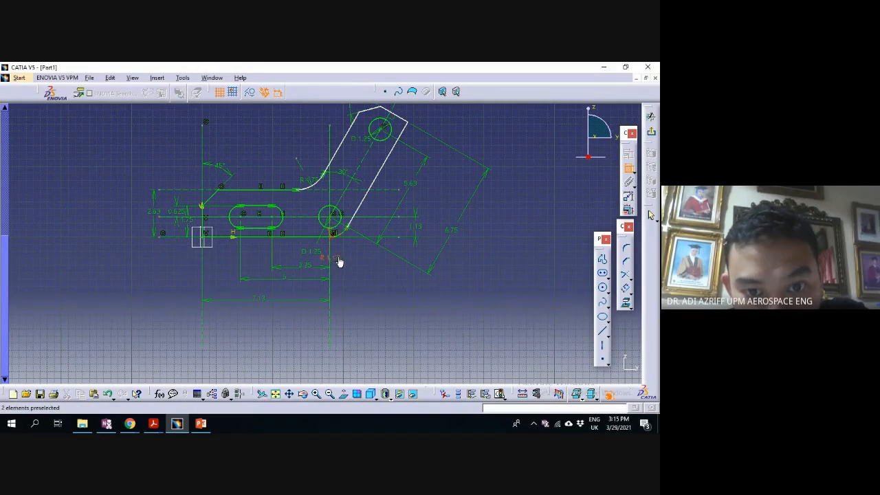
Reposition the rounded corner's radius dimension so it is readable, and adjust the placement of the corner hole's height dimension
drag(339, 262, 357, 248)
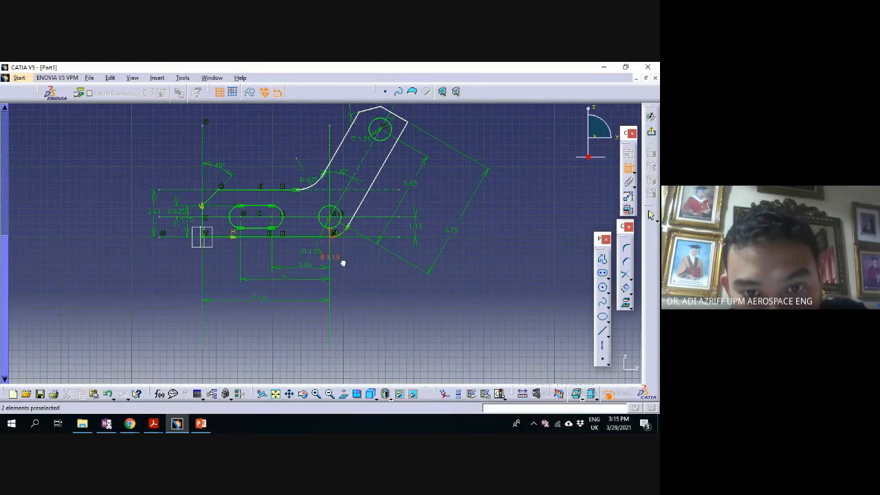
click(342, 262)
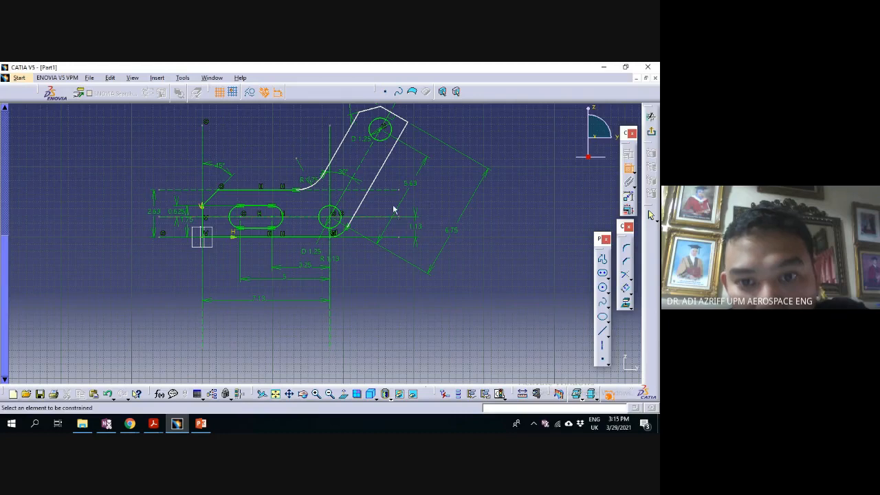
mouse_move(206, 234)
middle_down()
mouse_move(246, 246)
mouse_move(254, 225)
mouse_move(215, 224)
middle_up()
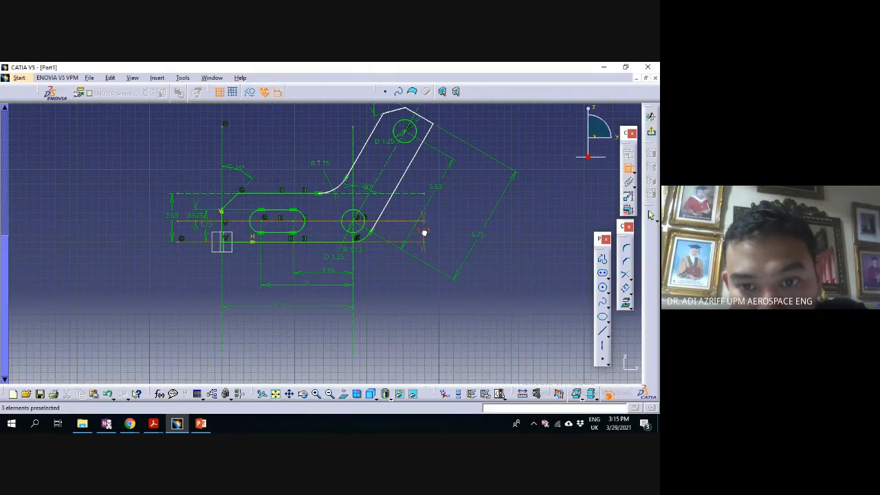
click(425, 237)
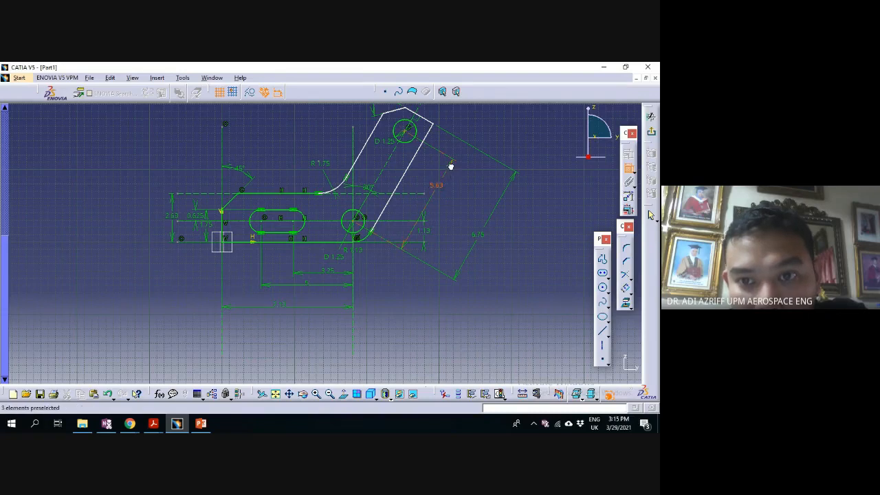
Move the inclined leg's hole-spacing and overall length dimensions closer to its outer edge
click(442, 157)
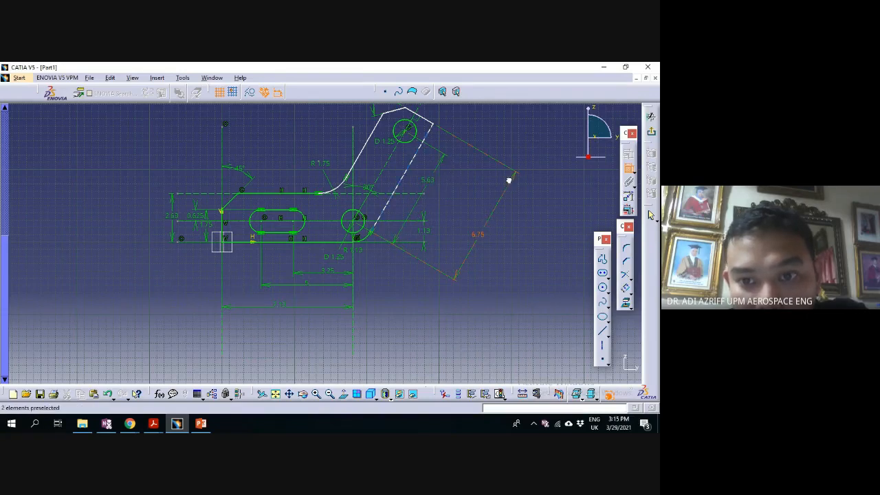
drag(509, 179, 484, 171)
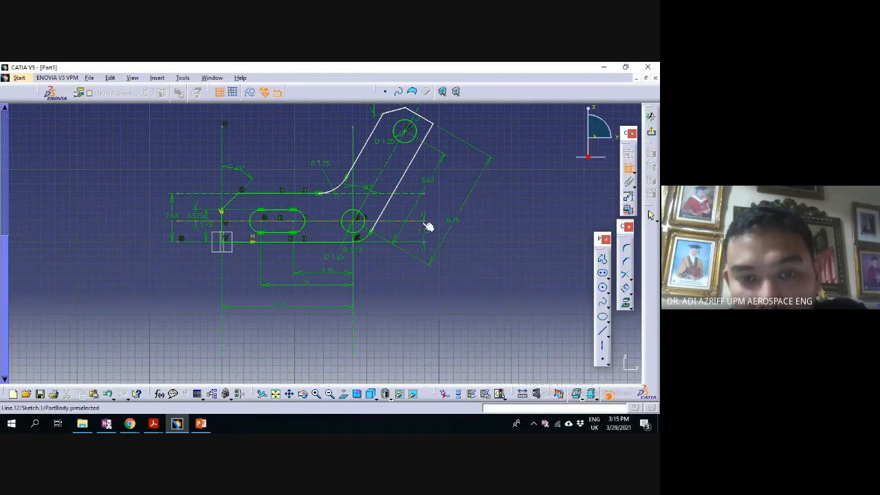
middle_drag(426, 226, 432, 291)
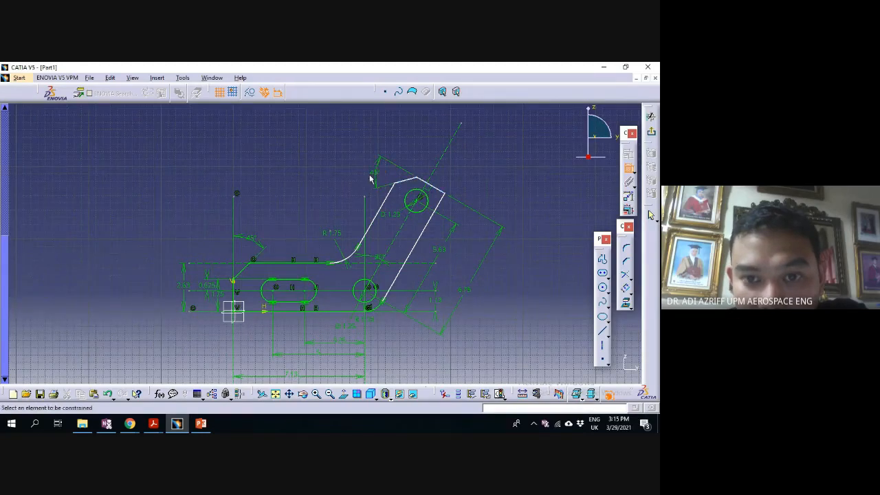
mouse_move(378, 268)
middle_down()
mouse_move(383, 298)
mouse_move(368, 306)
mouse_move(376, 204)
mouse_move(379, 252)
middle_up()
click(378, 268)
click(367, 306)
click(376, 222)
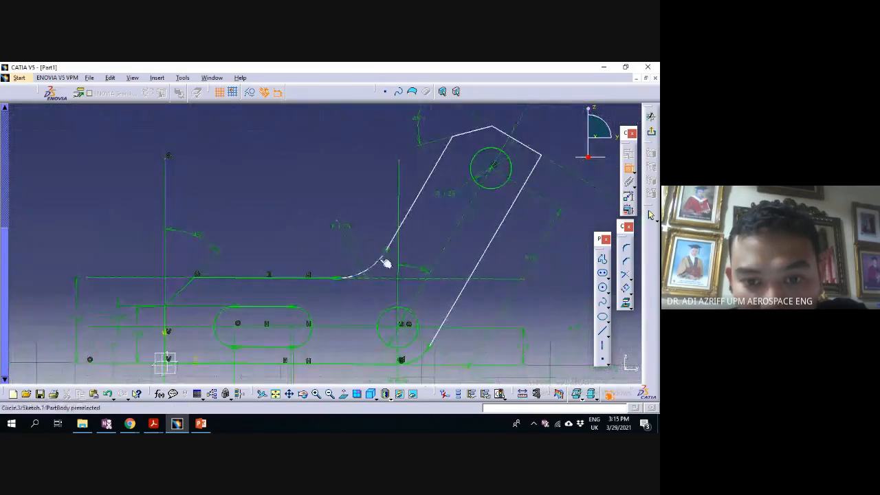
click(382, 259)
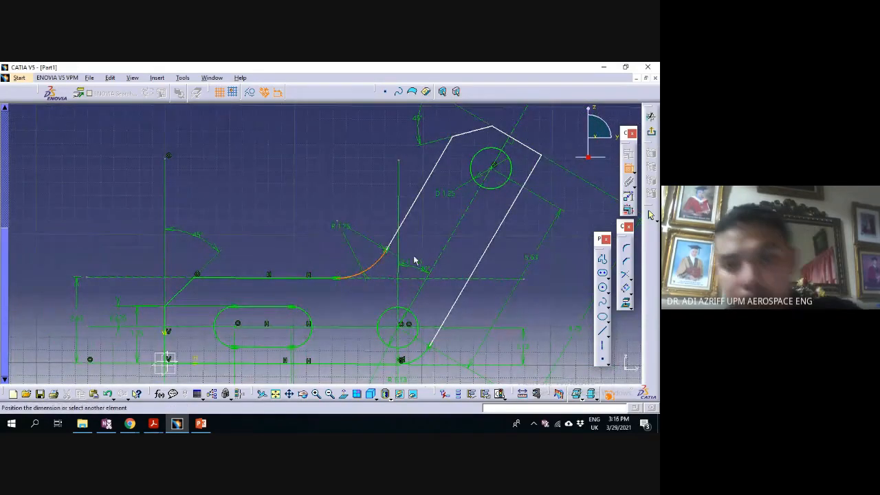
key(Escape)
Dimension the width between the inclined leg's two long parallel edges and place it beyond the leg's tip
mouse_move(489, 273)
middle_down()
mouse_move(461, 289)
mouse_move(432, 266)
mouse_move(436, 210)
middle_up()
click(489, 273)
click(437, 211)
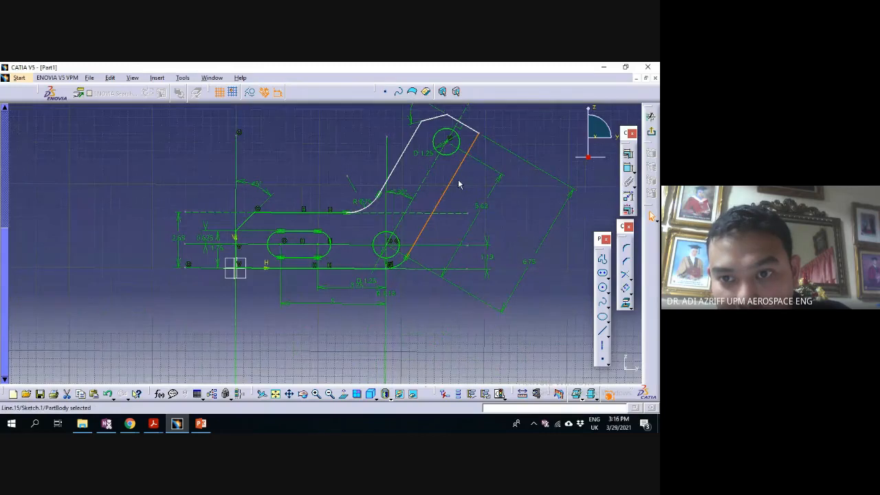
middle_drag(458, 196, 458, 234)
click(588, 214)
middle_drag(491, 205, 493, 240)
click(629, 169)
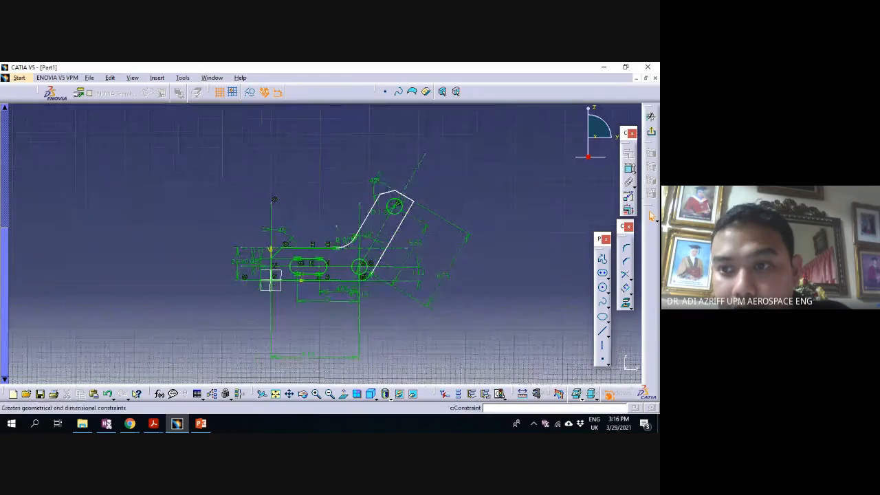
click(399, 233)
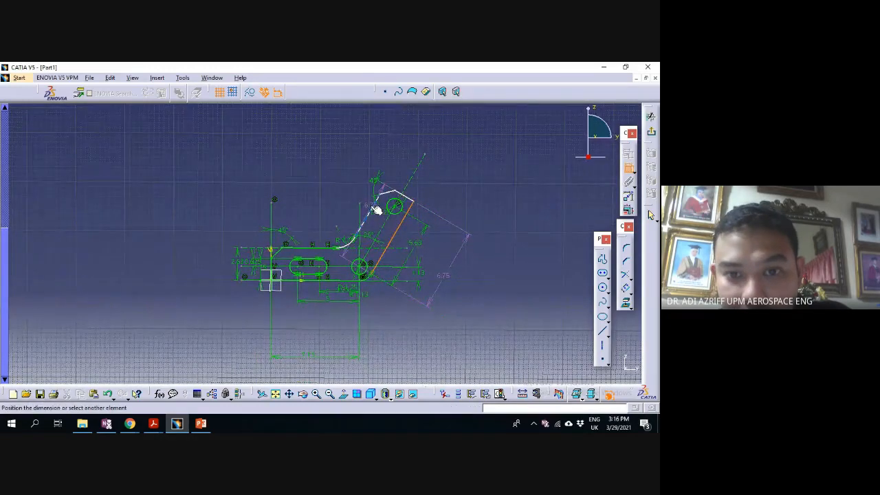
click(375, 212)
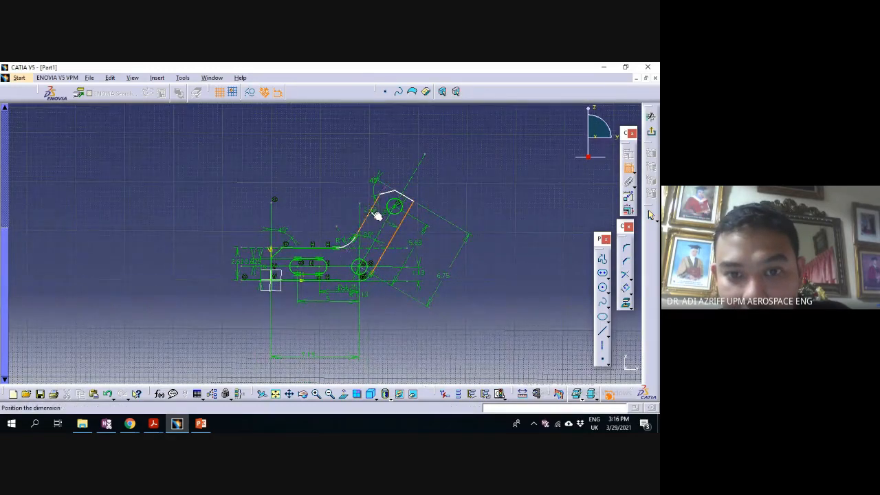
click(417, 183)
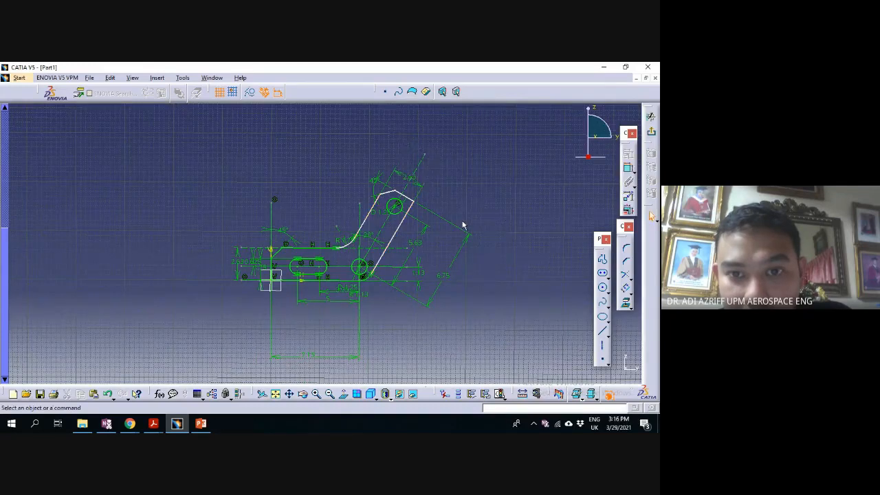
Show the reference drawing beside the sketch and dimension the length of the inclined leg's square end edge
middle_drag(450, 220, 458, 183)
middle_drag(458, 183, 448, 217)
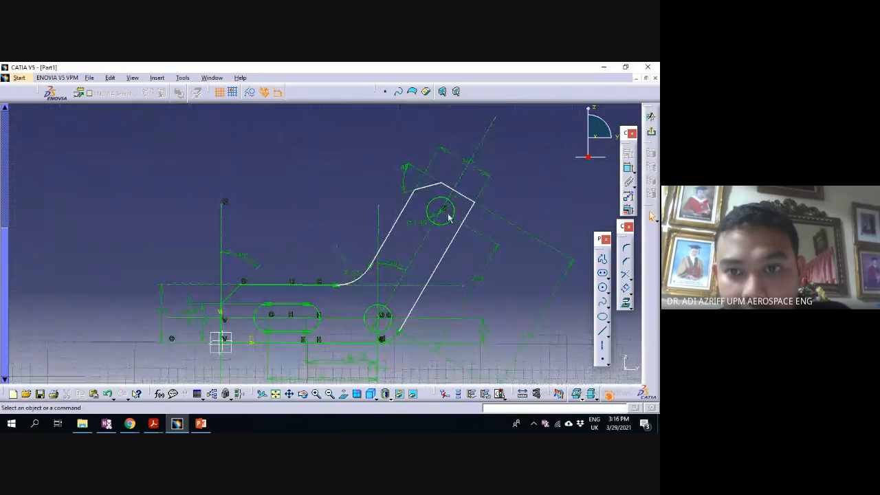
key(super+Right)
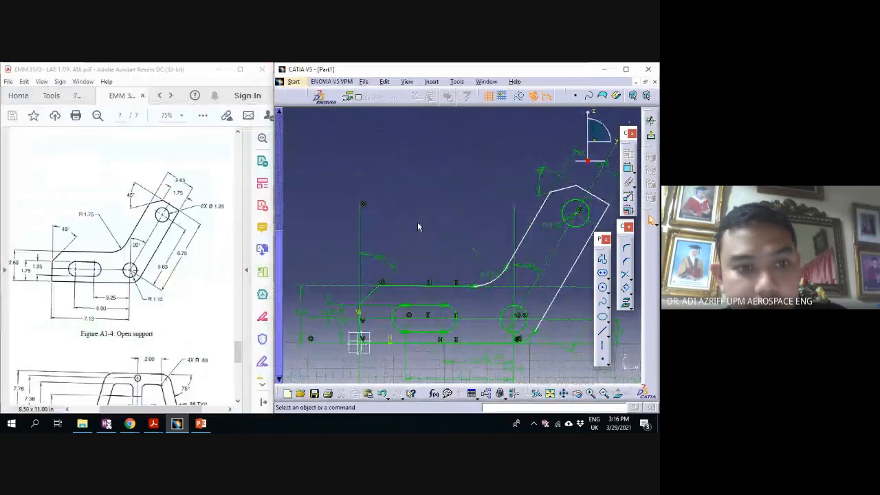
middle_drag(464, 328, 466, 350)
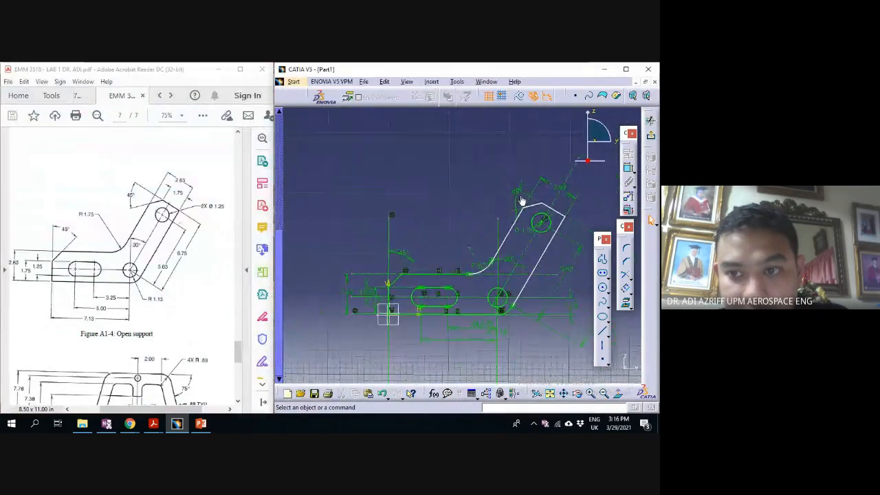
mouse_move(458, 230)
middle_down()
mouse_move(432, 214)
mouse_move(436, 222)
middle_up()
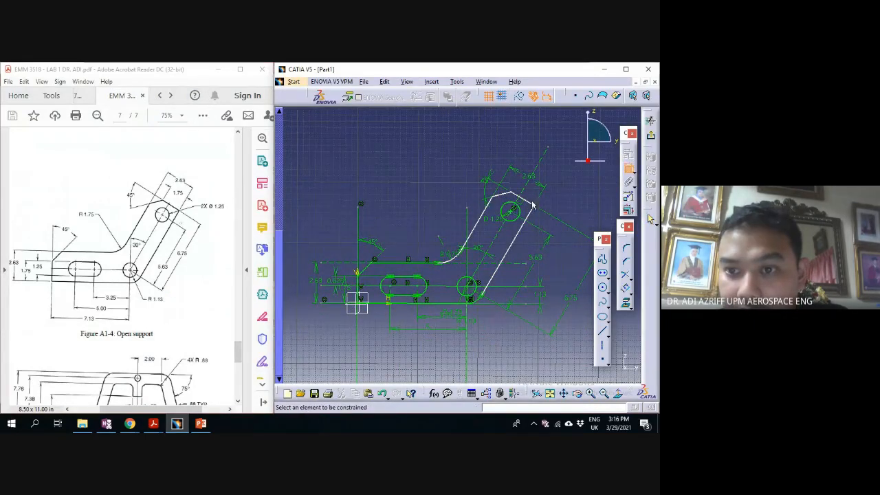
click(531, 195)
key(Escape)
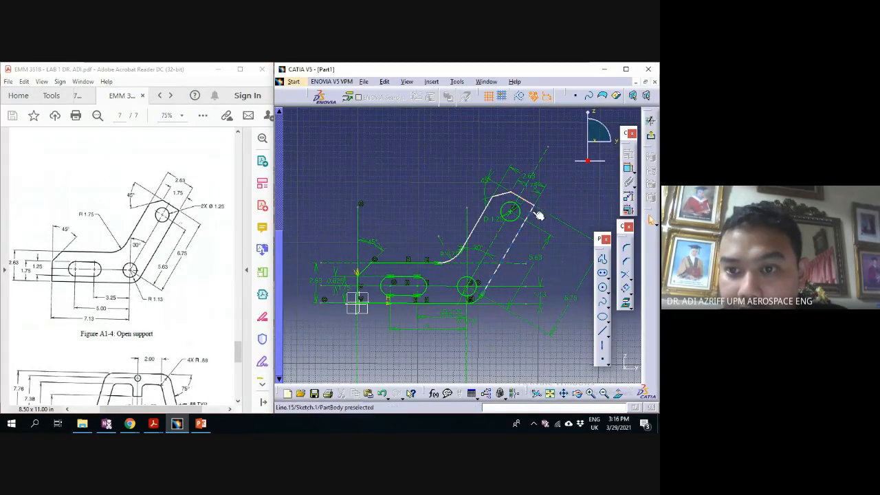
Spread out the leg-end dimensions and reposition the R 1.75 fillet, upper hole diameter and upper 45° angle dimensions for readability
double_click(537, 181)
drag(538, 180, 532, 202)
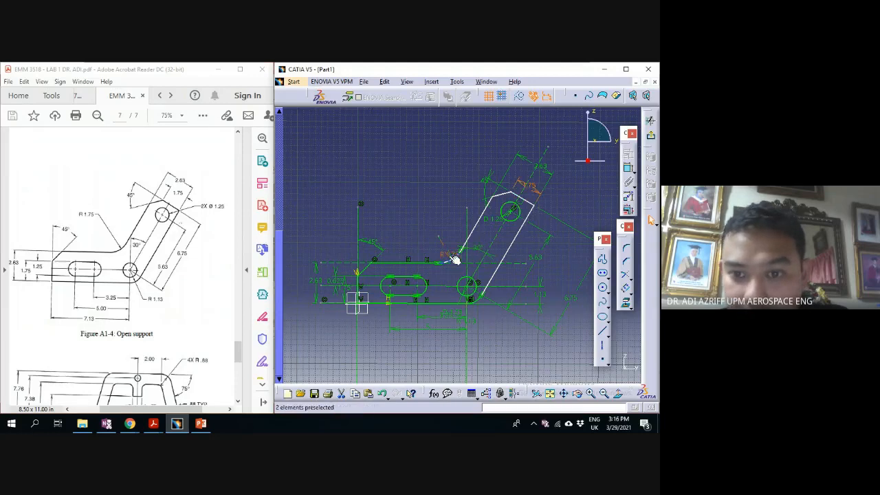
drag(451, 257, 441, 241)
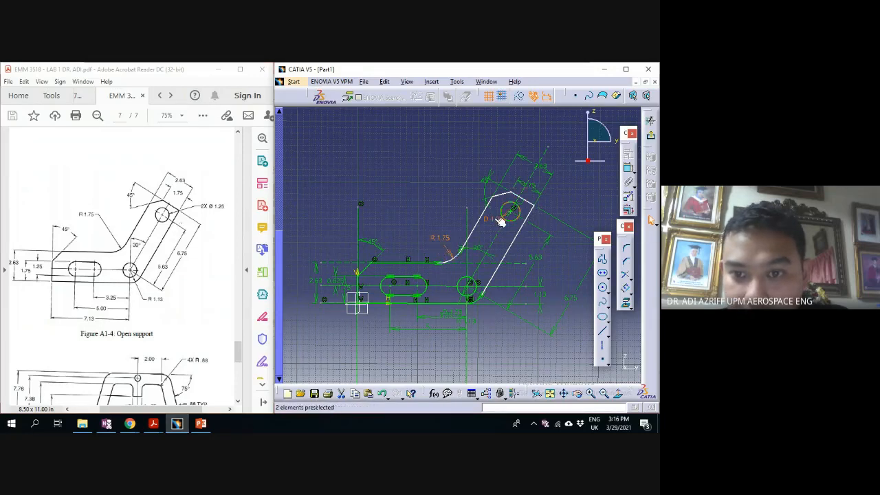
drag(501, 222, 487, 224)
drag(491, 185, 478, 191)
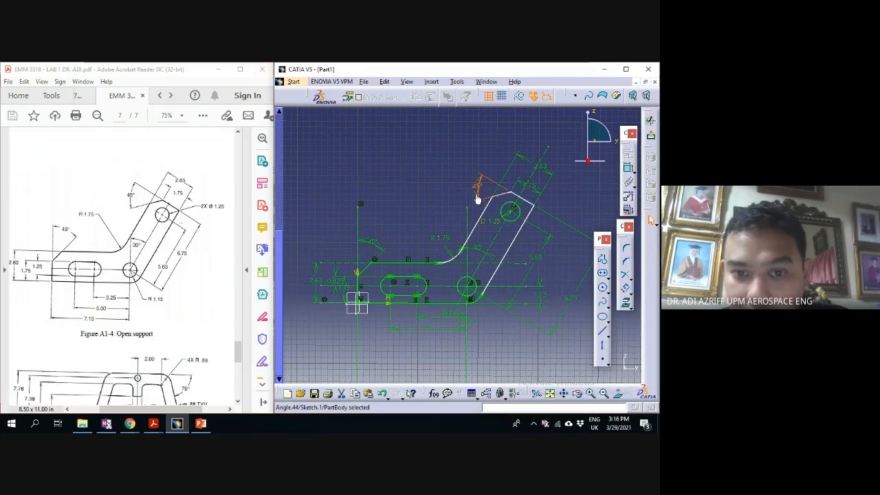
Replace the slot's half-height dimension with a full-height dimension between the slot's two straight edges, placed beside the leg's outer end
click(338, 281)
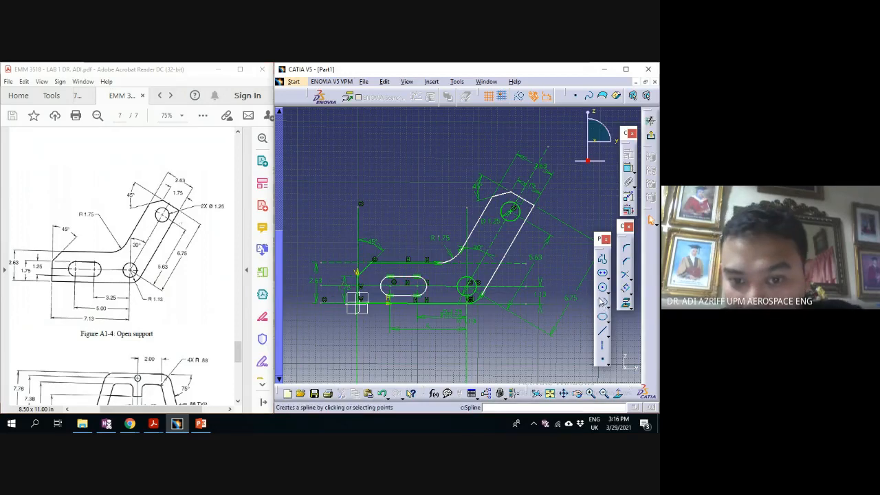
key(ctrl+z)
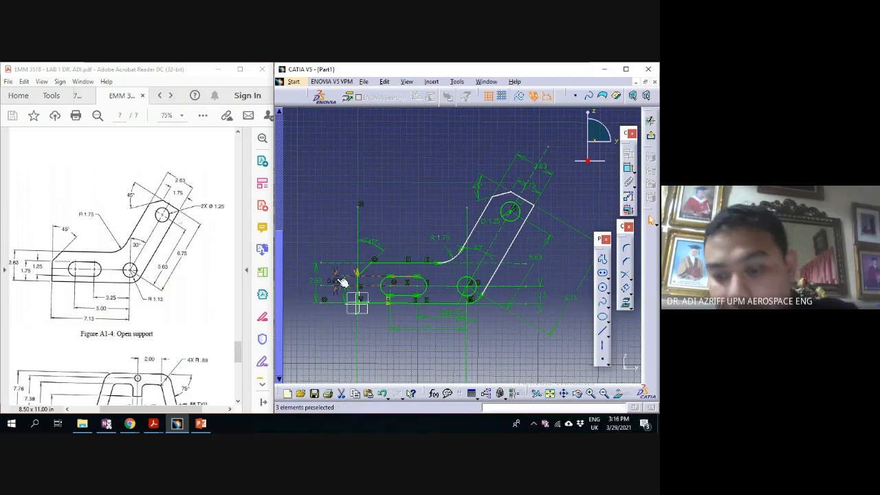
key(Delete)
click(628, 167)
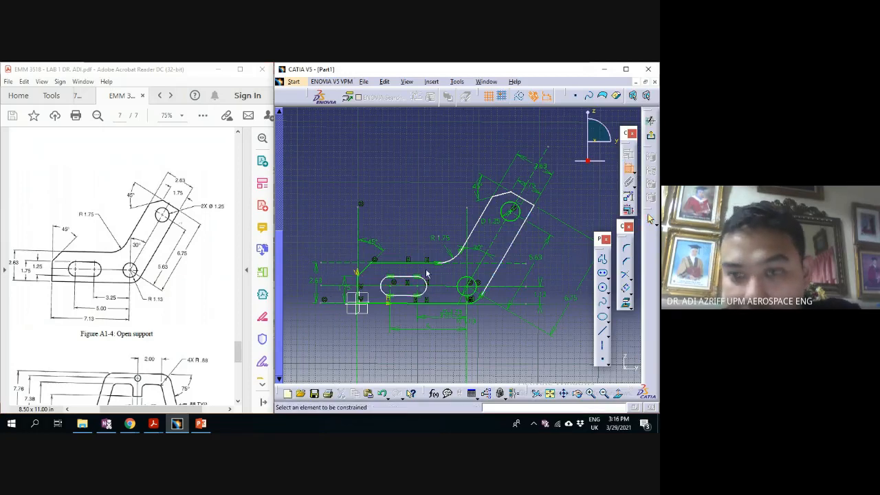
click(401, 306)
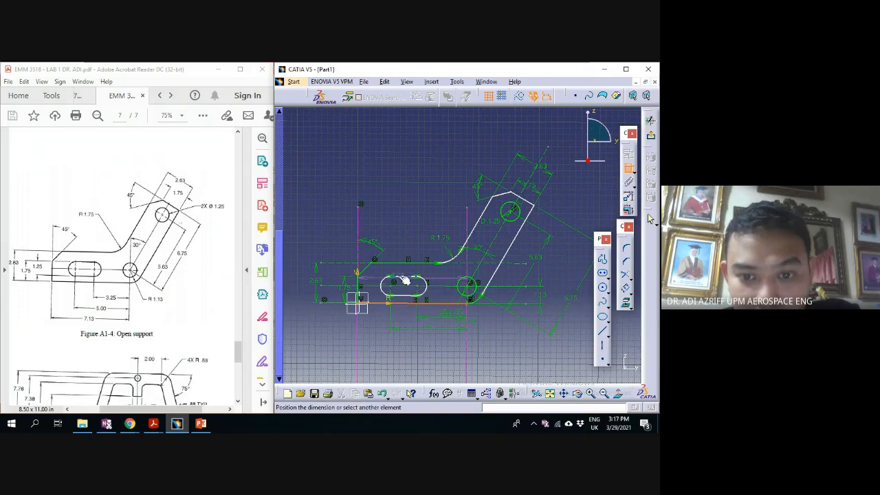
click(342, 296)
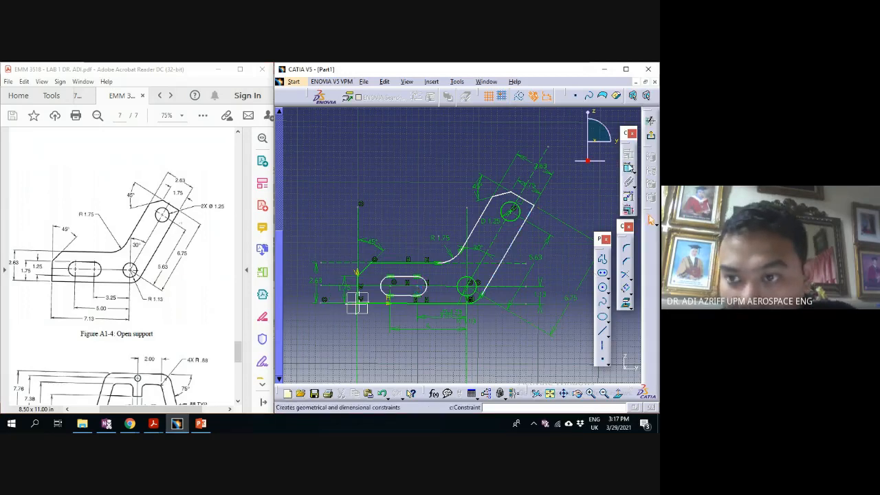
click(406, 279)
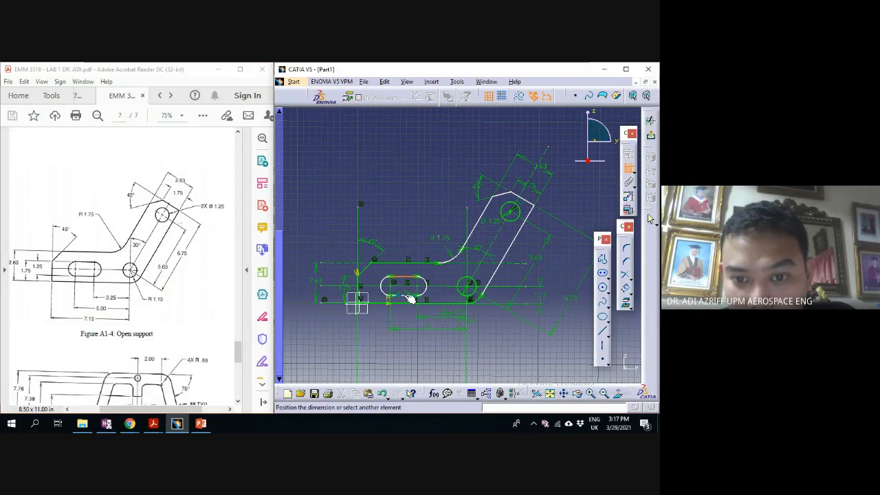
click(336, 294)
mouse_move(381, 313)
middle_down()
mouse_move(404, 292)
mouse_move(436, 205)
middle_up()
mouse_move(471, 230)
middle_down()
mouse_move(433, 267)
mouse_move(393, 282)
middle_up()
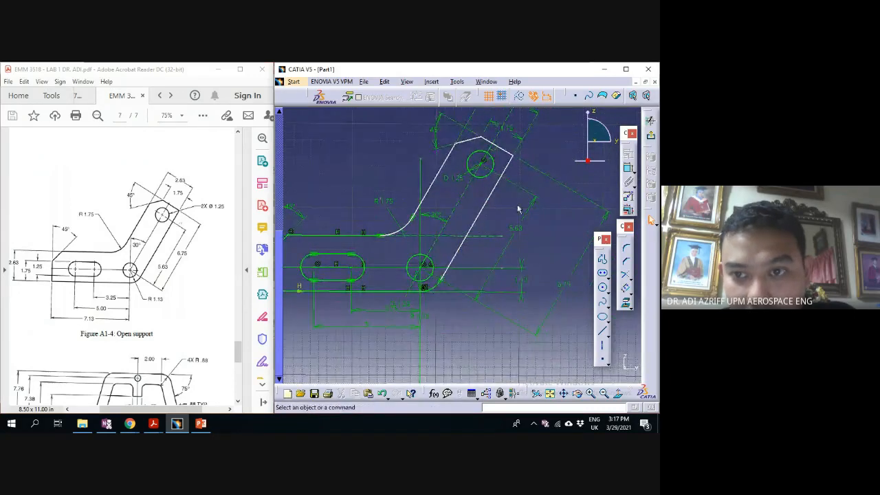
mouse_move(519, 208)
middle_down()
mouse_move(513, 236)
mouse_move(509, 224)
middle_up()
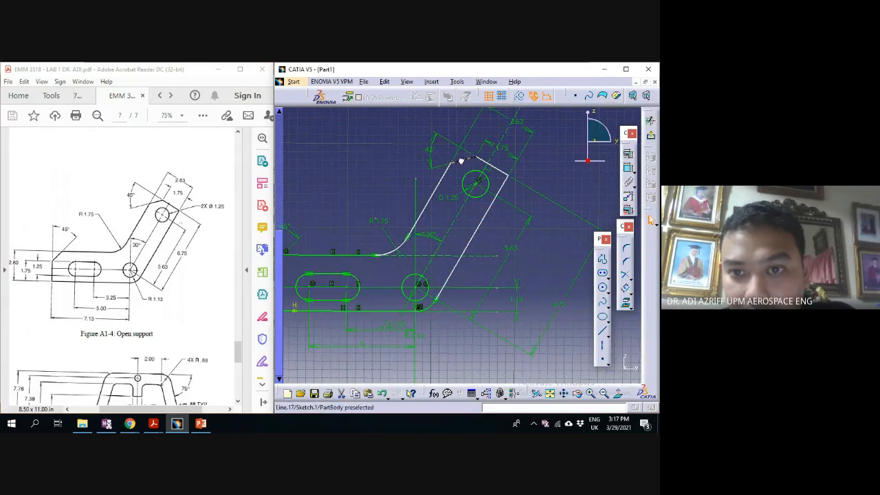
right_click(500, 191)
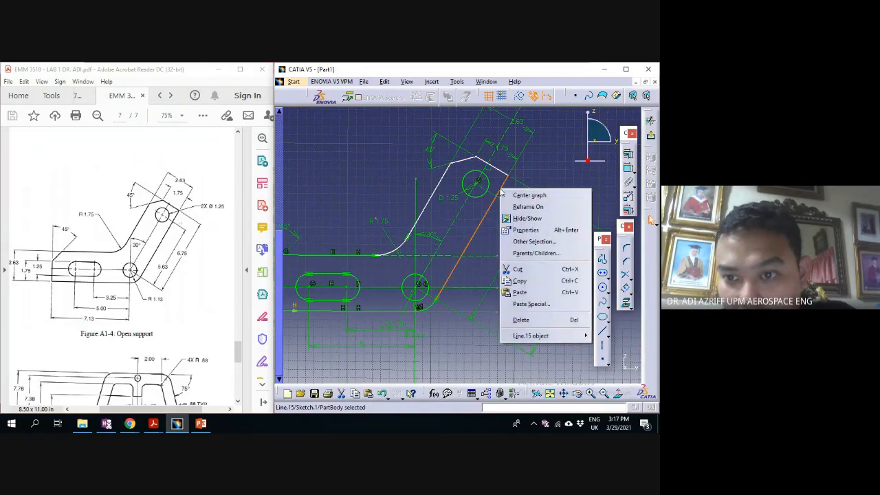
click(499, 187)
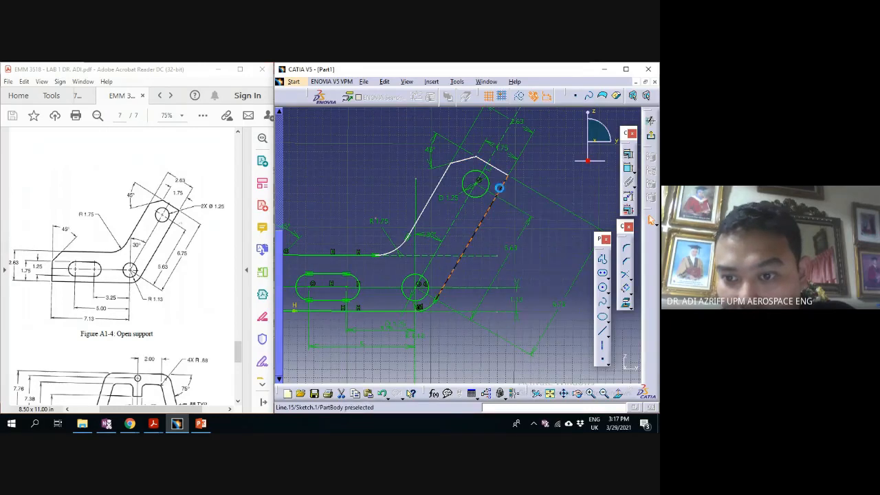
click(532, 159)
middle_drag(448, 249, 469, 324)
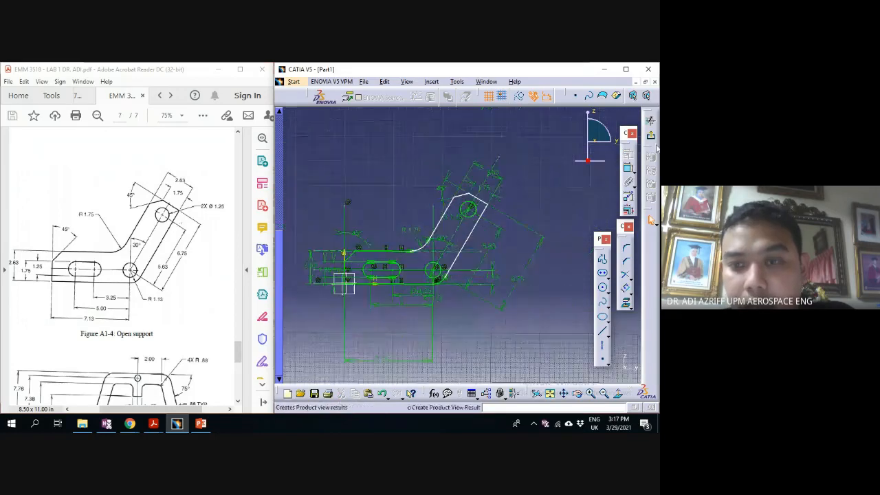
Maximize the sketch window and reposition the slot's height dimension and the corner hole's diameter dimension for readability
click(627, 69)
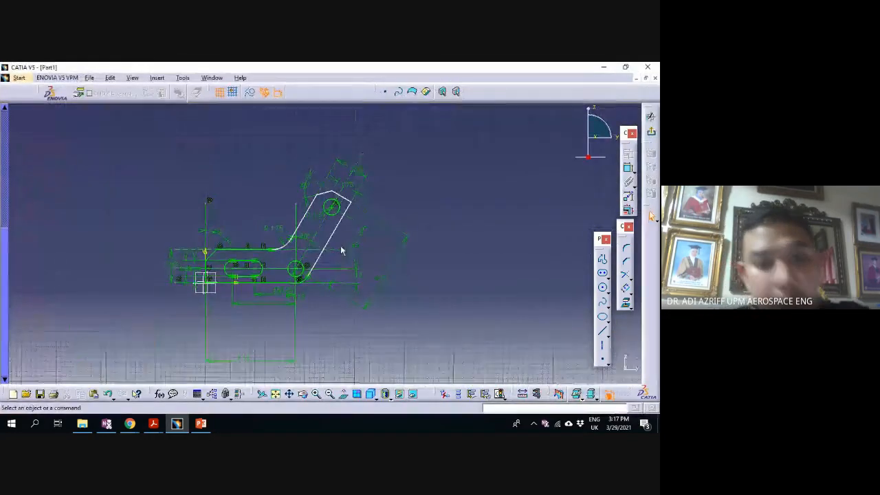
mouse_move(309, 268)
middle_down()
mouse_move(294, 275)
mouse_move(290, 236)
mouse_move(405, 172)
mouse_move(375, 226)
mouse_move(155, 314)
middle_up()
click(157, 288)
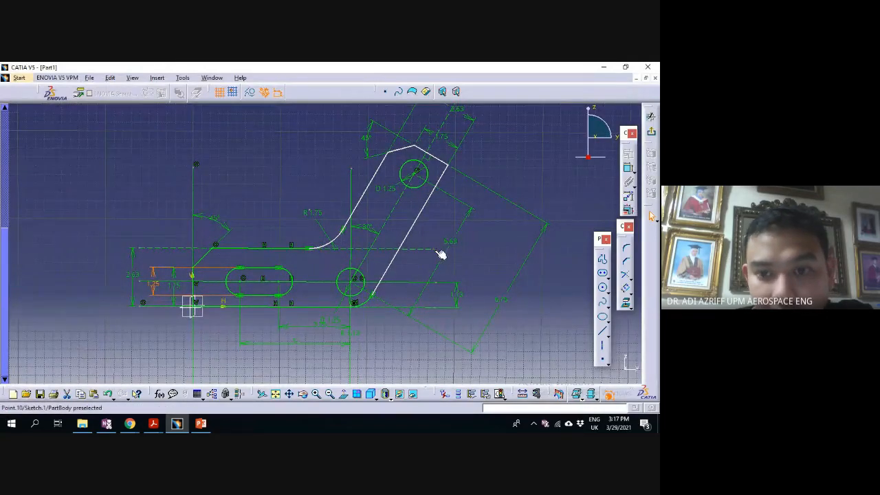
click(330, 335)
drag(331, 335, 337, 319)
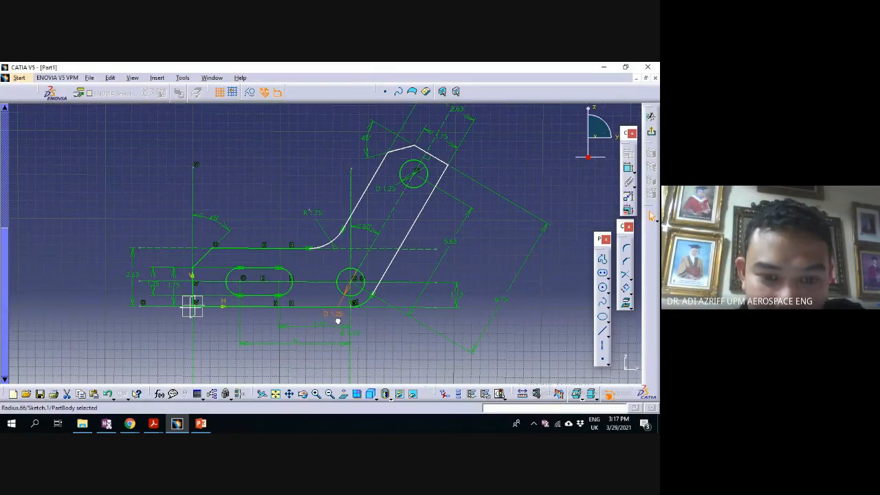
click(345, 333)
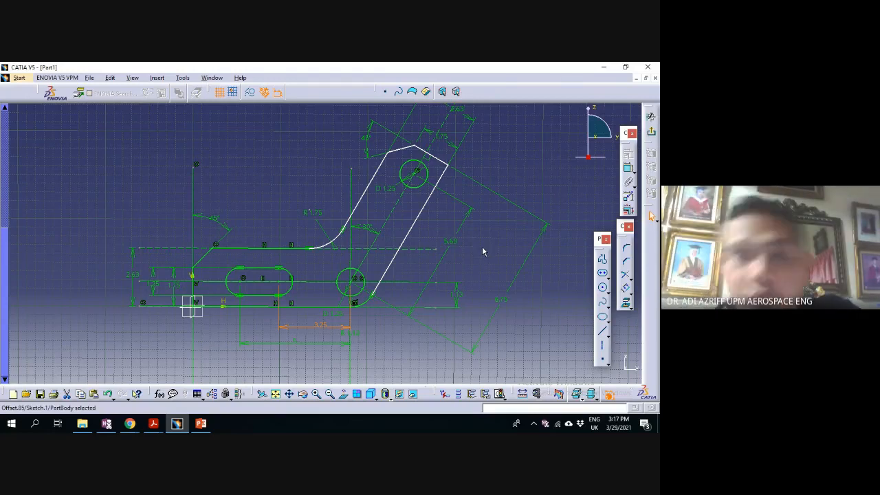
Bring the inclined leg's width dimension closer to the tip, just outside the end edge's length dimension
middle_drag(494, 142, 491, 145)
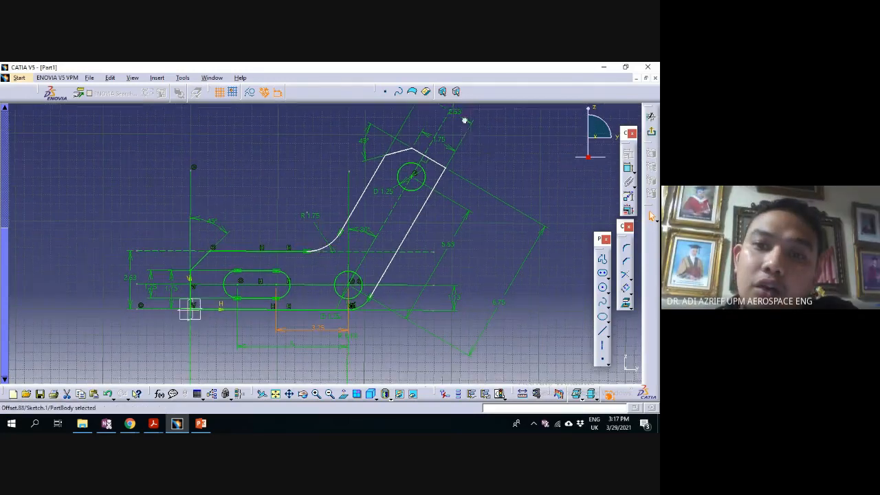
drag(465, 120, 450, 133)
click(442, 139)
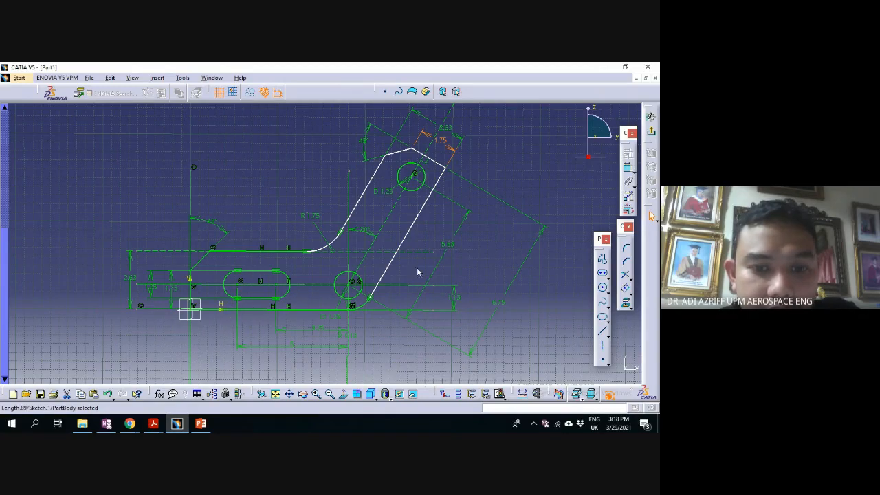
click(401, 250)
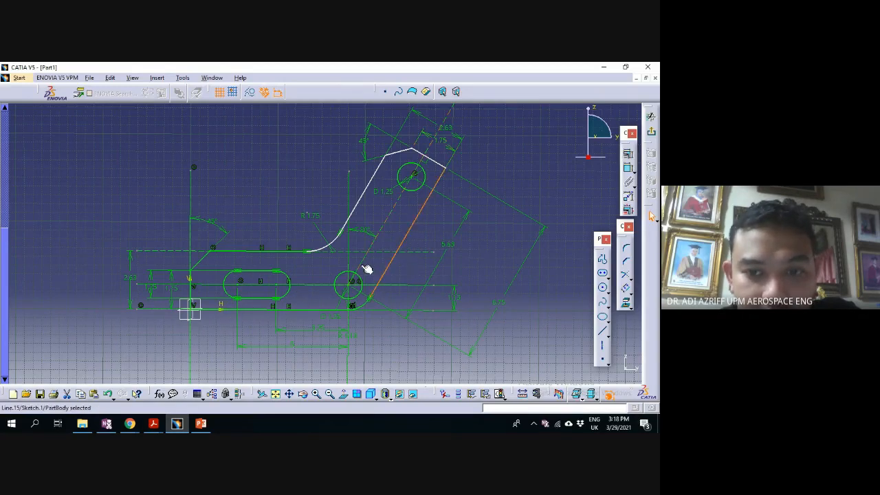
click(250, 215)
middle_drag(271, 151, 274, 166)
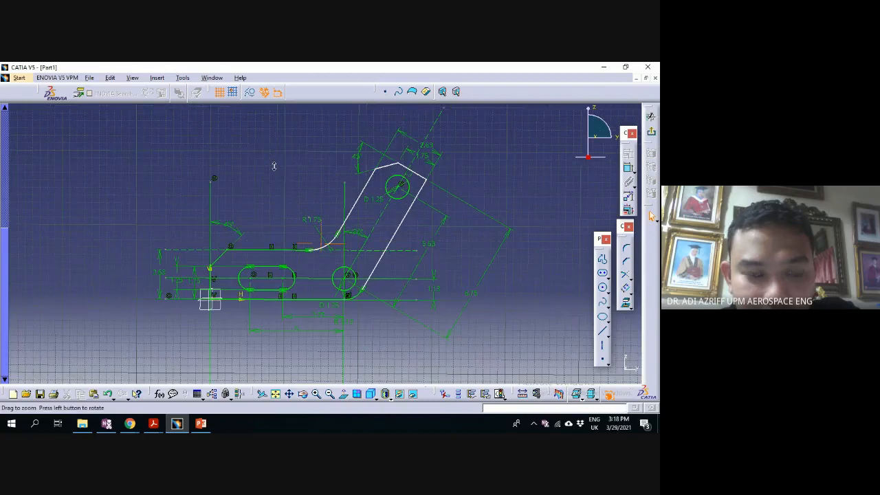
mouse_move(129, 423)
click(80, 368)
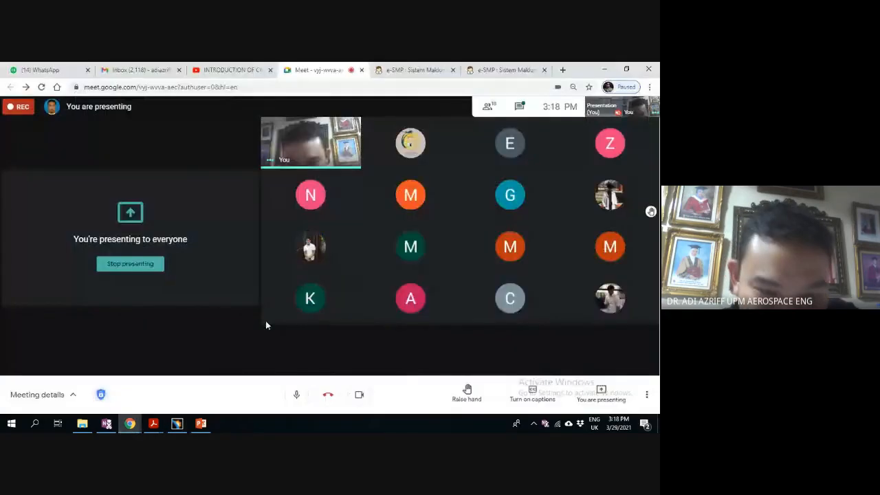
click(177, 422)
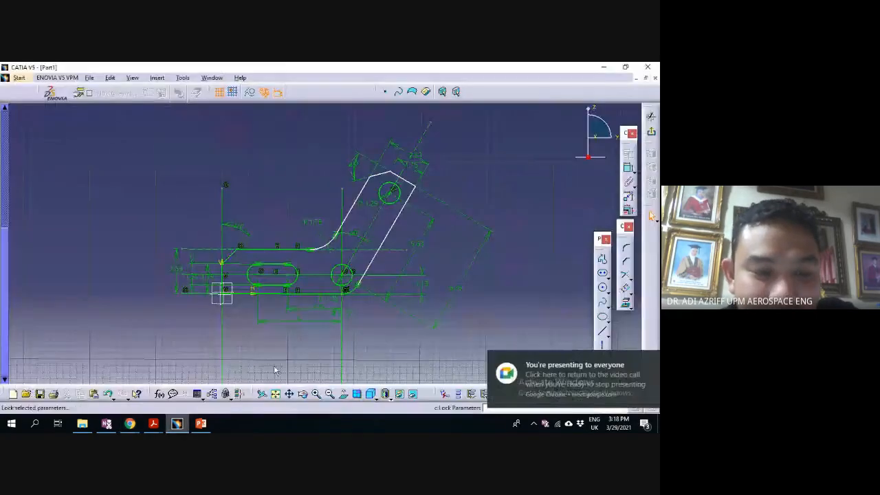
click(646, 358)
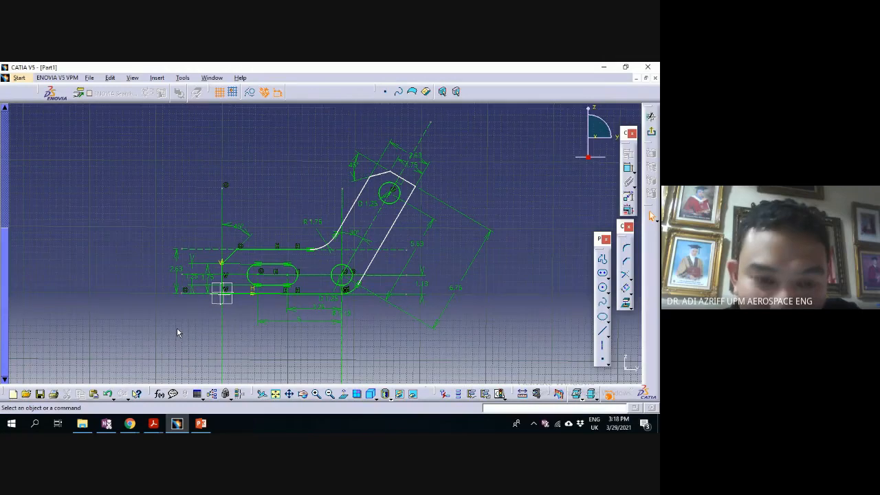
mouse_move(247, 351)
middle_down()
mouse_move(248, 199)
mouse_move(261, 279)
mouse_move(245, 219)
mouse_move(249, 245)
middle_up()
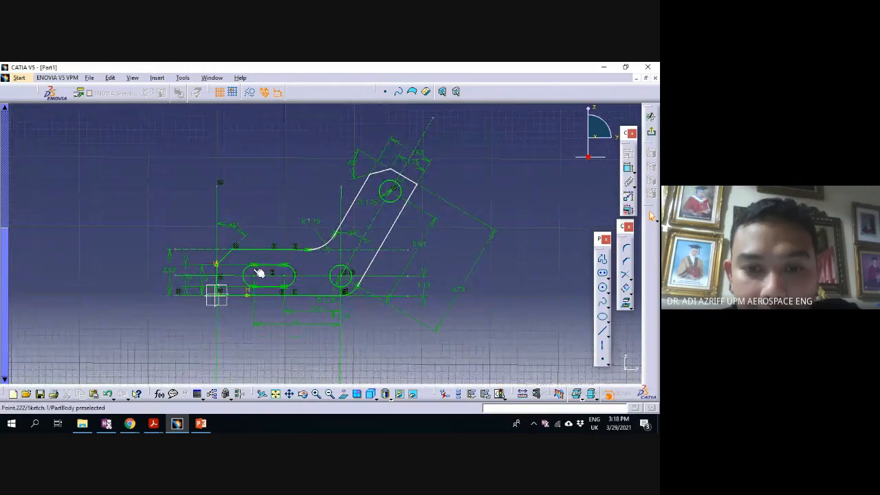
Switch to the Google Meet call in Chrome and bring up the additional call options that include stopping the recording
mouse_move(137, 425)
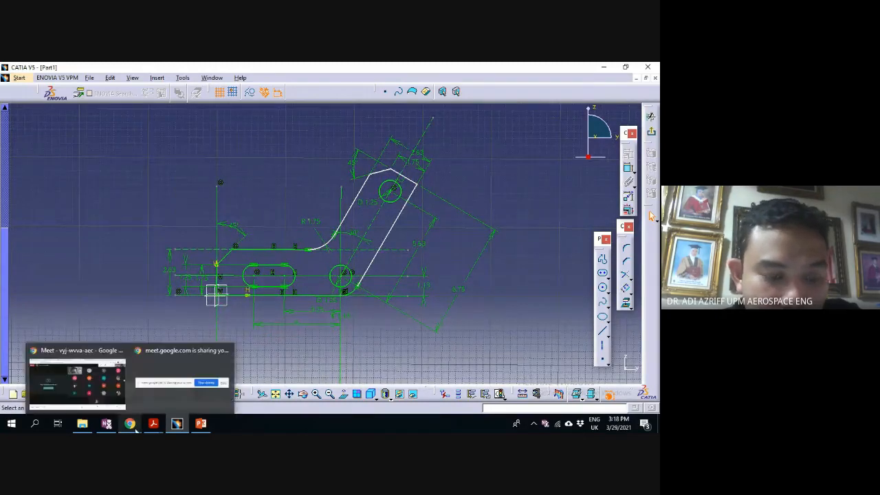
click(120, 411)
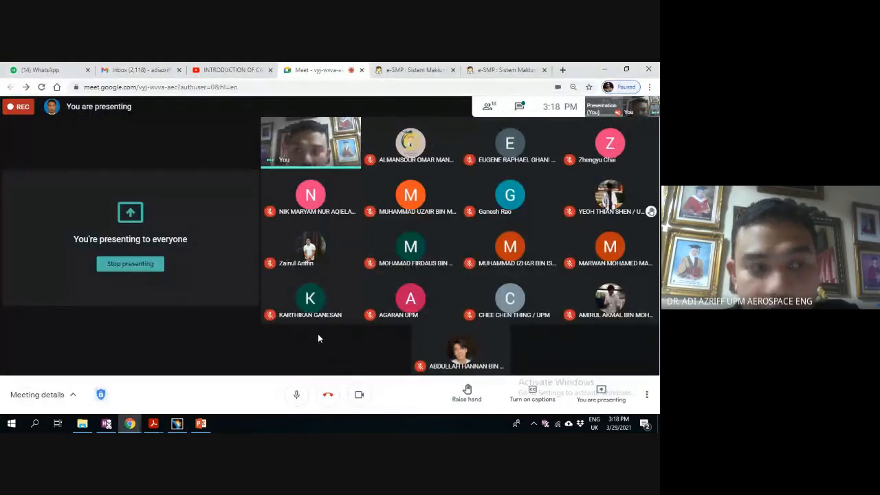
click(647, 394)
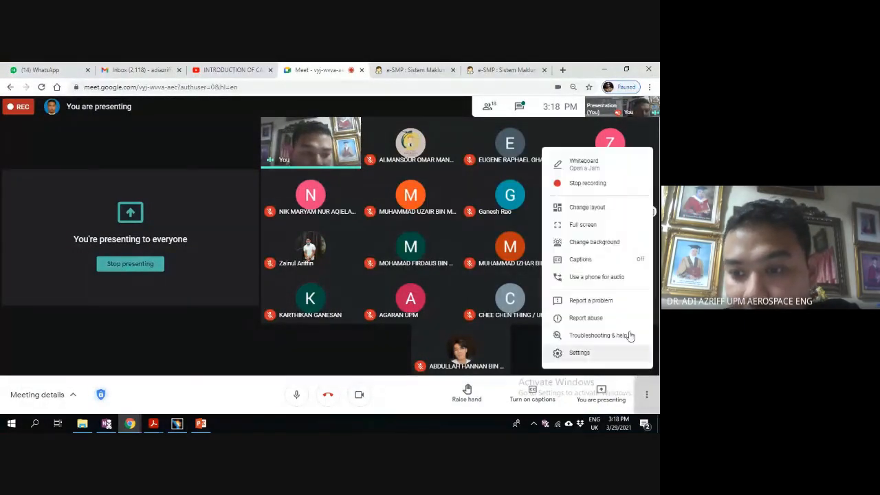